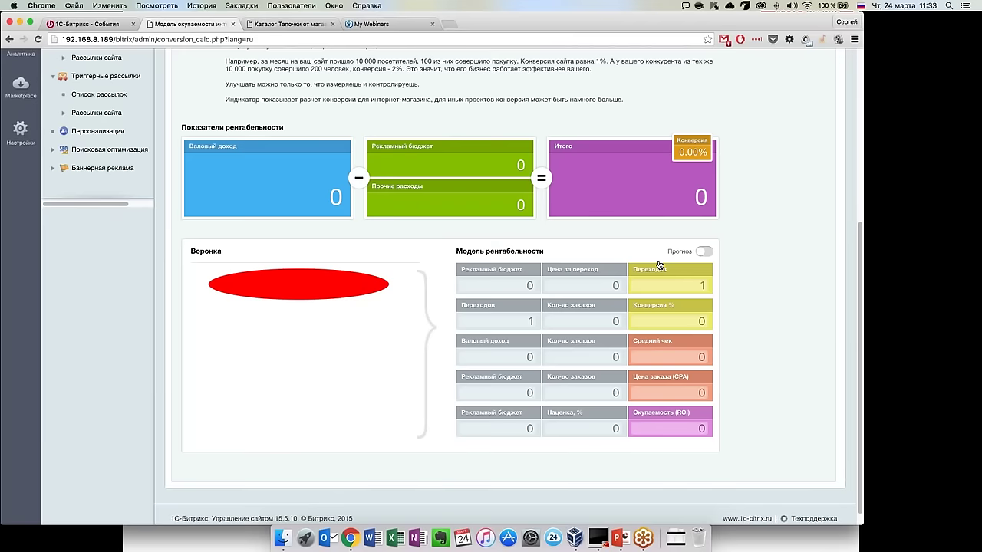
# Turn on the profitability model's forecast mode, with an advertising budget of 100000 and a price per visit of 10.
pyautogui.click(699, 253)
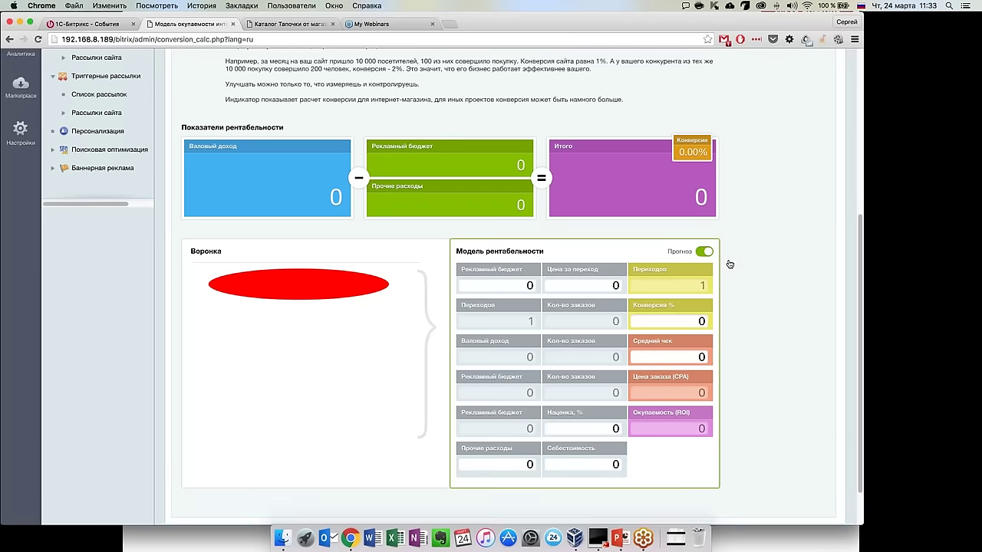
pyautogui.scroll(-1, 767, 285)
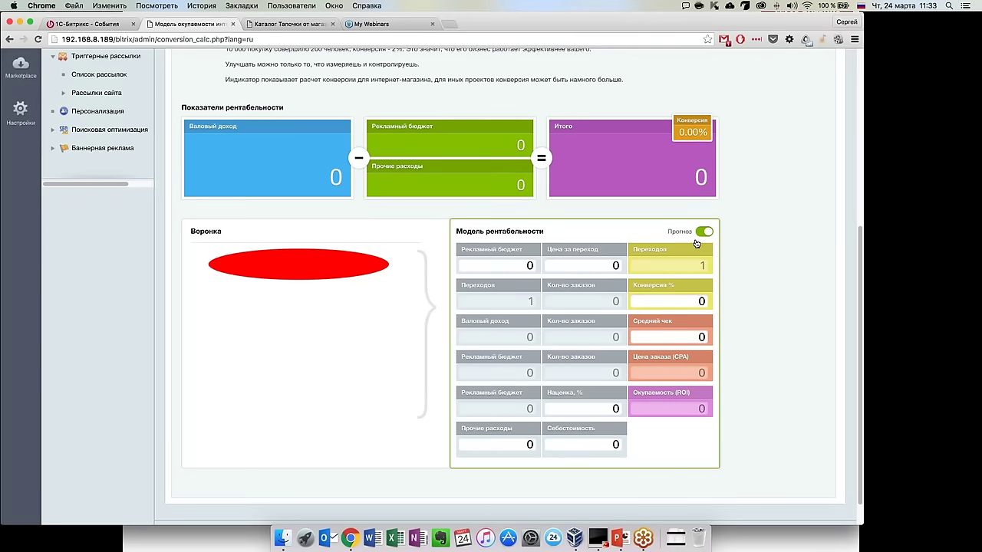
pyautogui.click(515, 270)
pyautogui.write('100000')
pyautogui.click(622, 267)
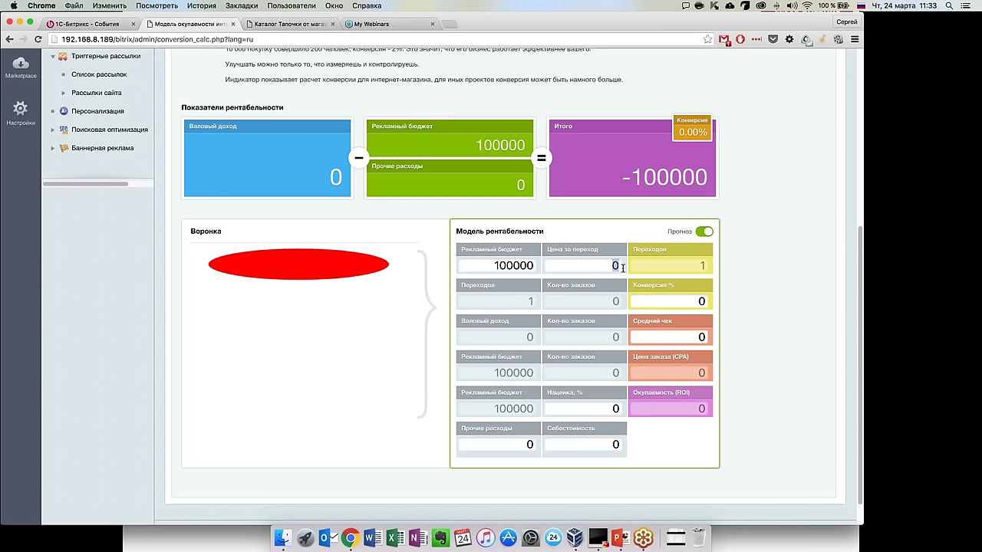
pyautogui.write('10')
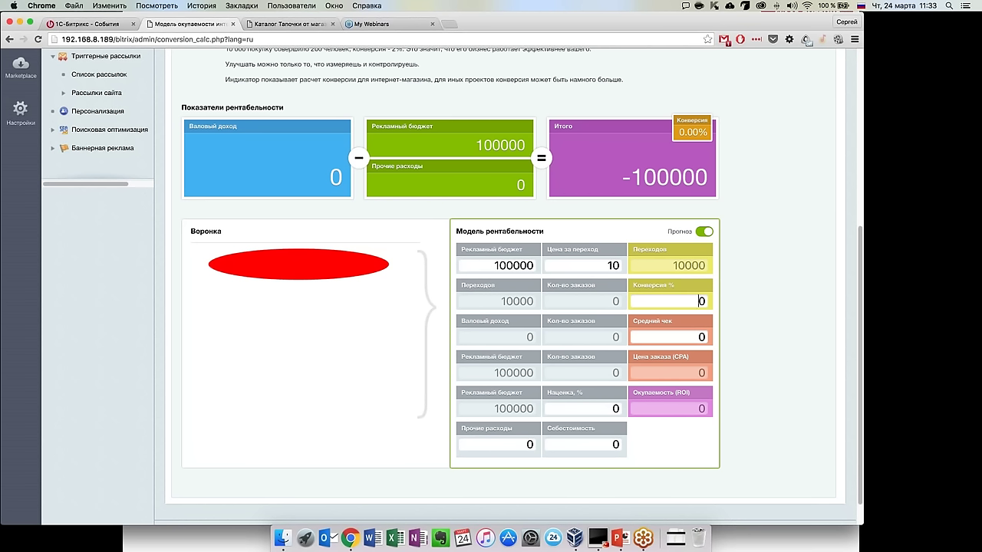
# Set the forecast's conversion to 2.4 % and the average order value to 1000.
pyautogui.doubleClick(701, 301)
pyautogui.write('24')
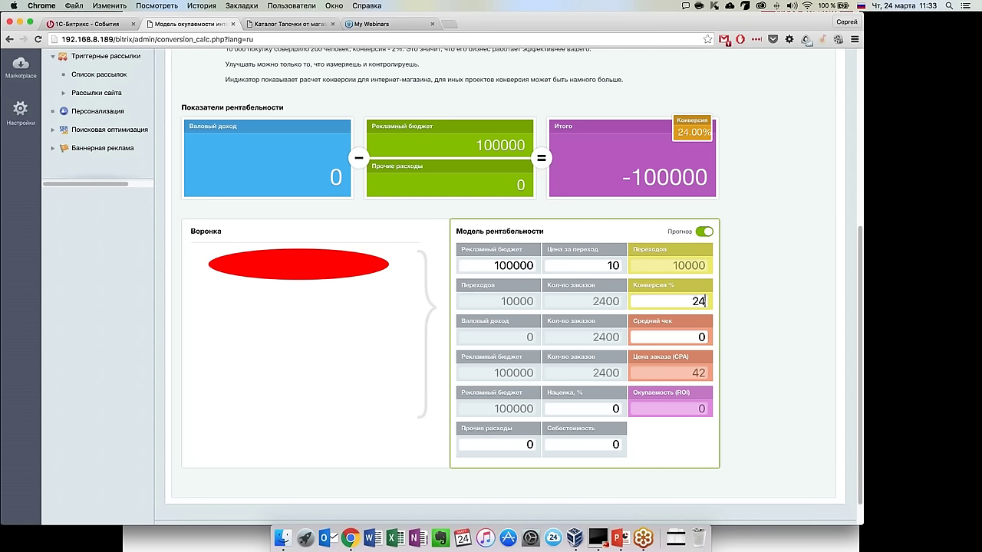
pyautogui.press('BackSpace')
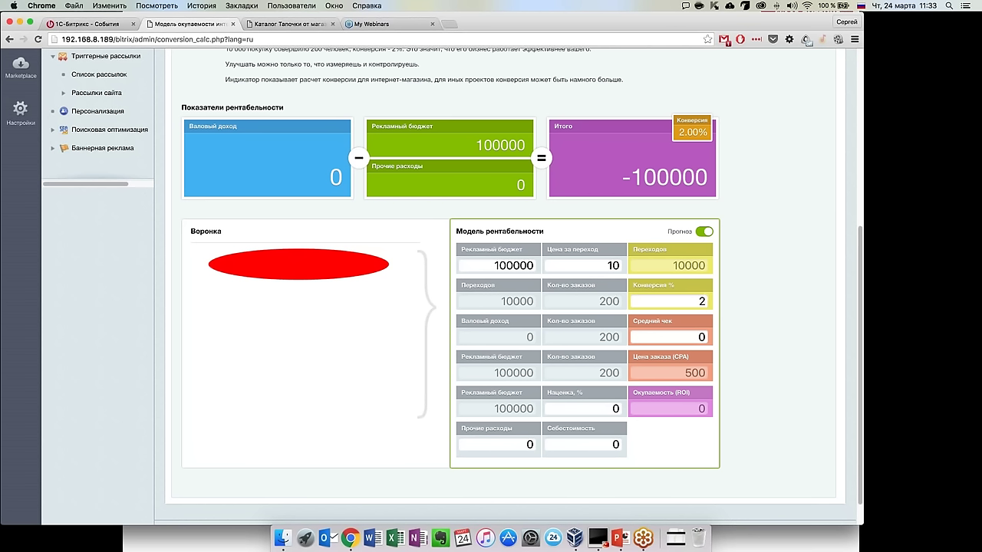
pyautogui.write('.4')
pyautogui.moveTo(678, 343); pyautogui.dragTo(729, 340)
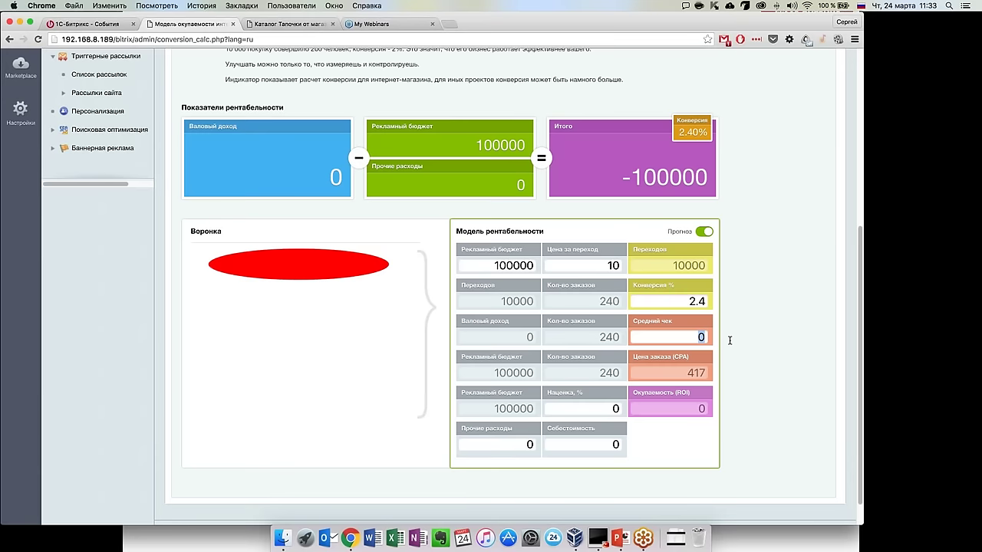
pyautogui.write('10000')
pyautogui.press('BackSpace')
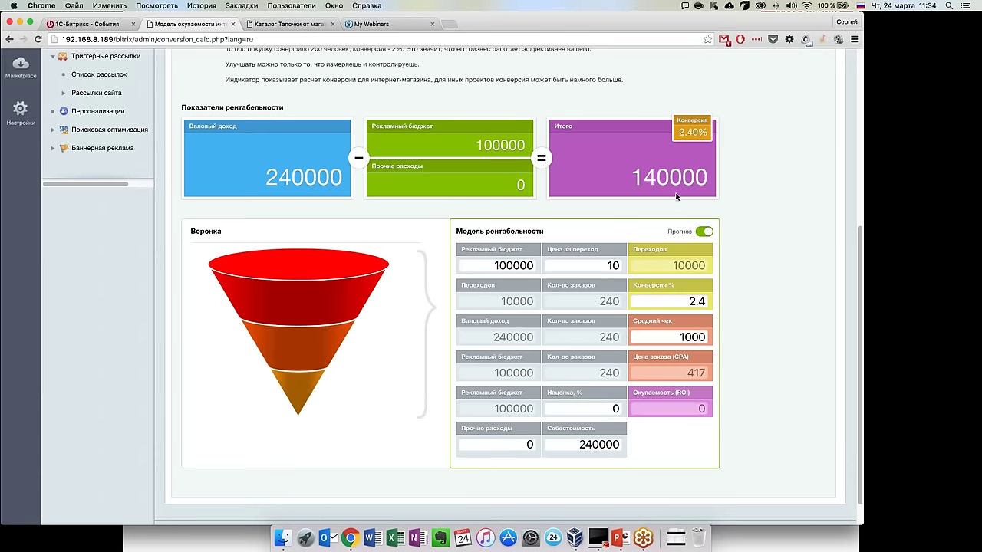
# Set the forecast's other expenses to 30000 and the markup to 10 %.
pyautogui.click(509, 448)
pyautogui.write('30000')
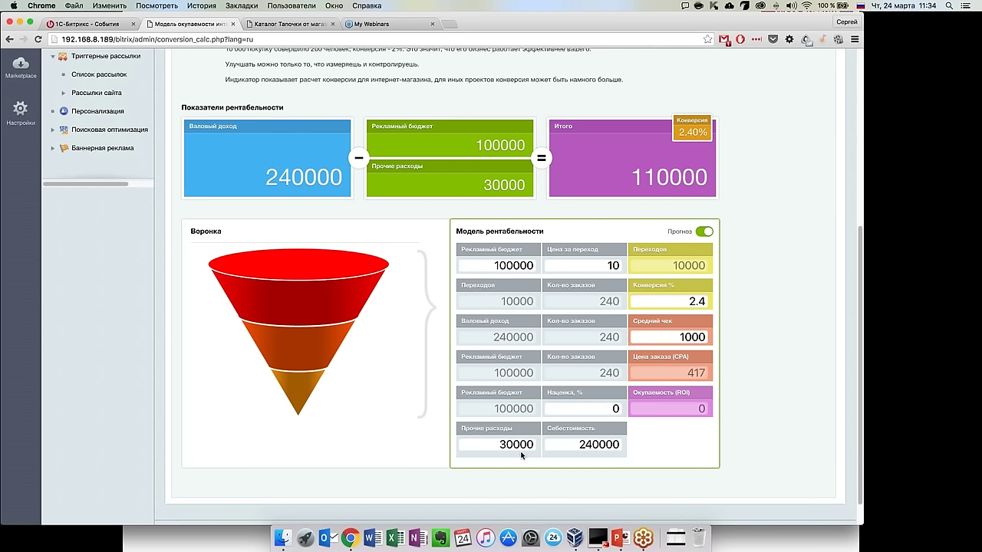
pyautogui.click(616, 409)
pyautogui.write('10')
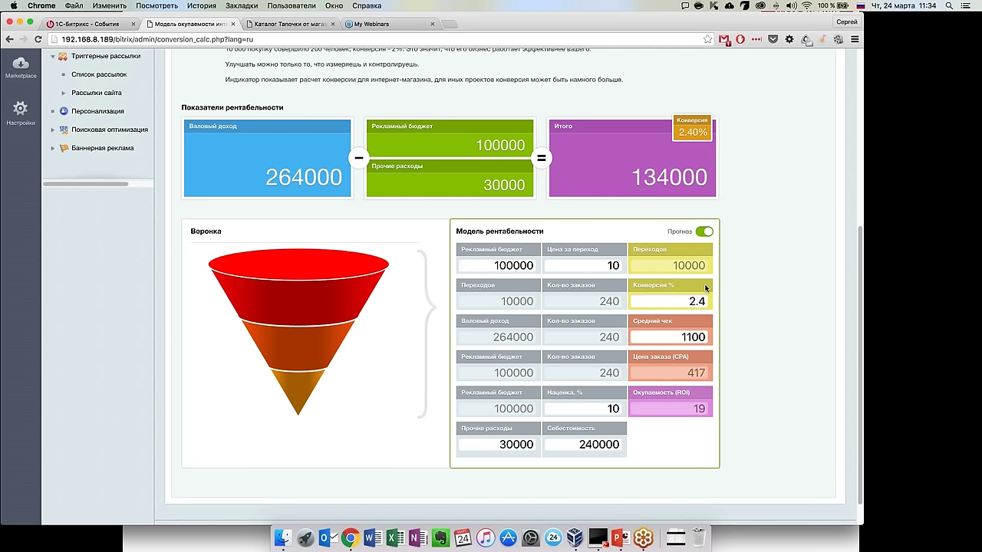
# Recalculate the forecast with a 1.5 % conversion, an advertising budget of 200000 and a price per visit of 15.
pyautogui.moveTo(698, 302)
pyautogui.mouseDown()
pyautogui.moveTo(665, 302)
pyautogui.moveTo(703, 301)
pyautogui.mouseUp()
pyautogui.write('1.5')
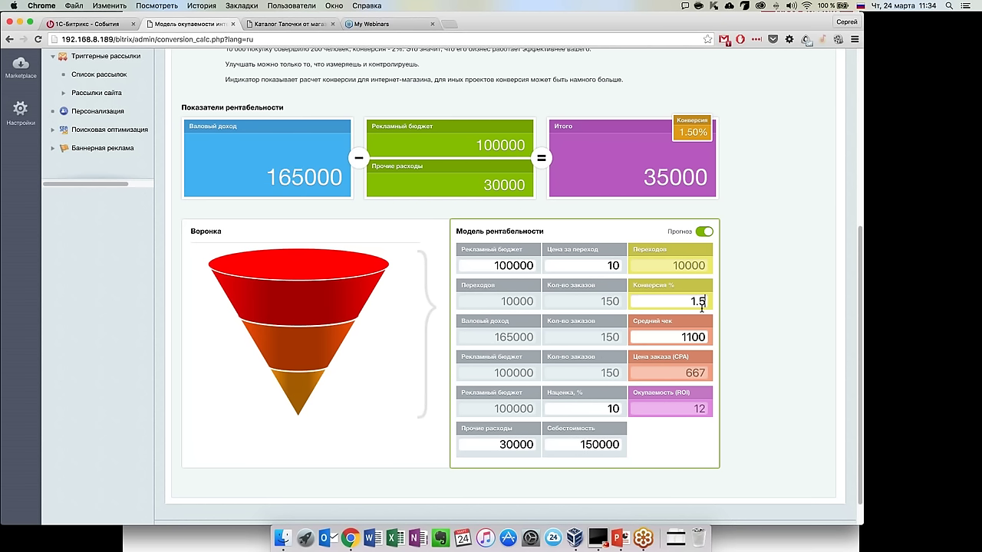
pyautogui.moveTo(493, 265); pyautogui.dragTo(499, 265)
pyautogui.write('2')
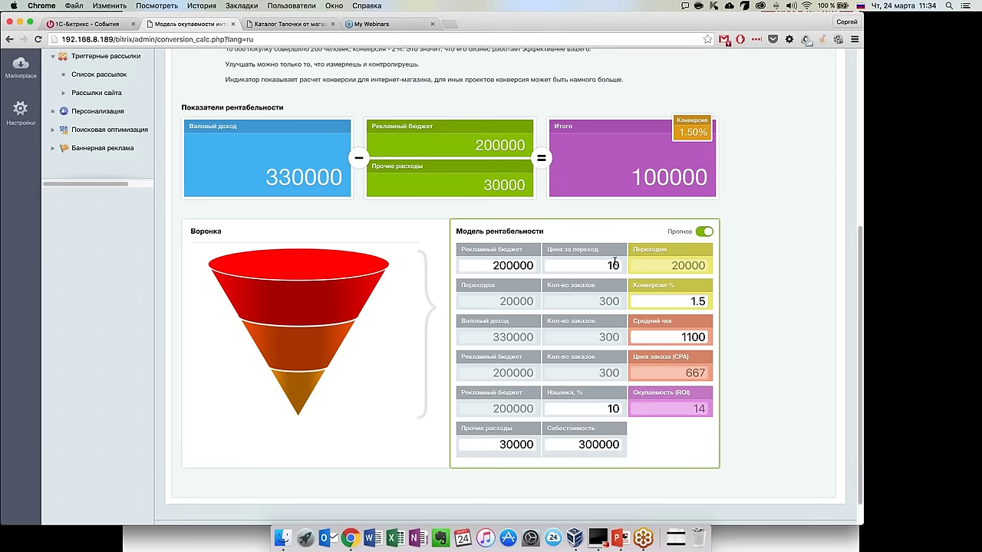
pyautogui.moveTo(613, 265); pyautogui.dragTo(620, 265)
pyautogui.write('5')
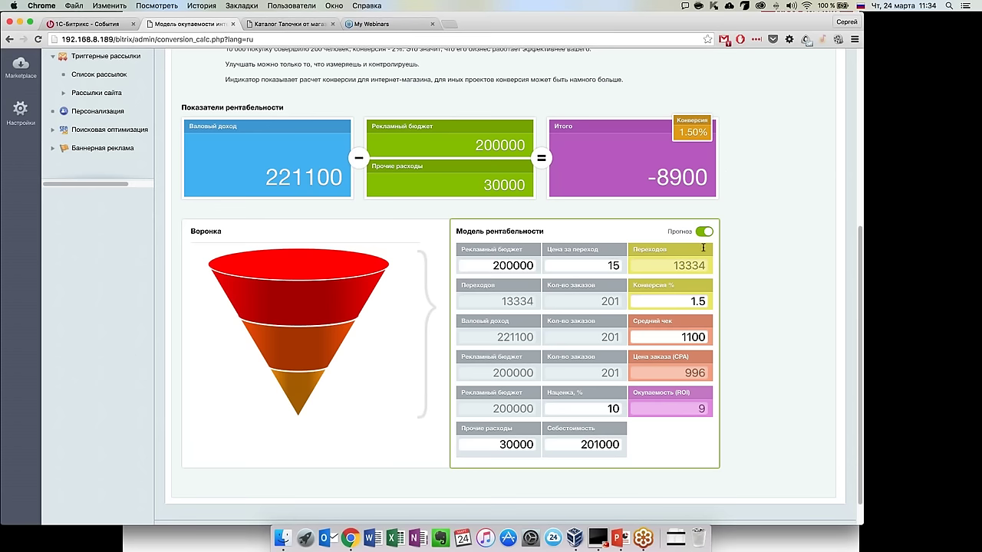
# Try conversion rates of 2.5 % and 1.6 % in the forecast, and settle on 1.7 %.
pyautogui.moveTo(695, 301); pyautogui.dragTo(691, 301)
pyautogui.write('2')
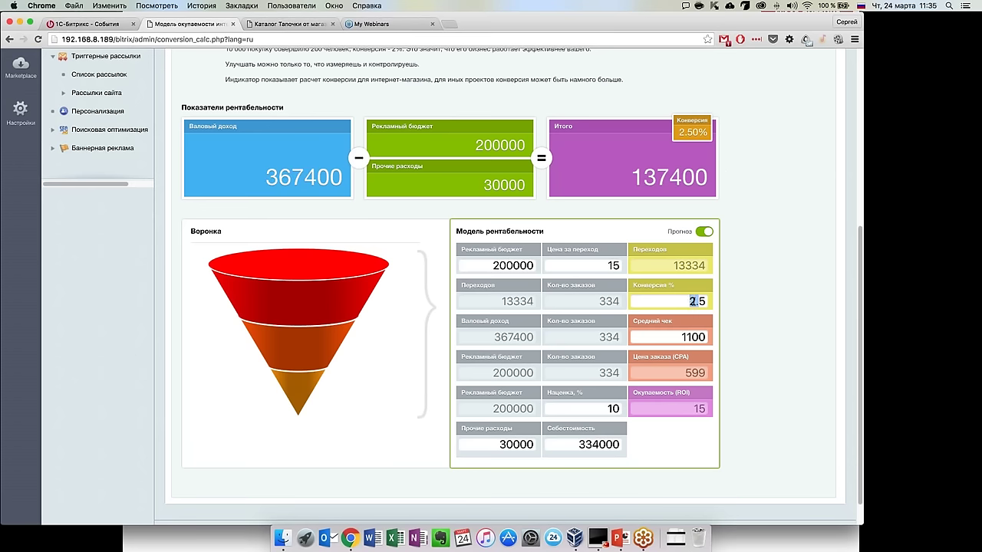
pyautogui.write('1.')
pyautogui.moveTo(689, 302); pyautogui.dragTo(707, 301)
pyautogui.write('6')
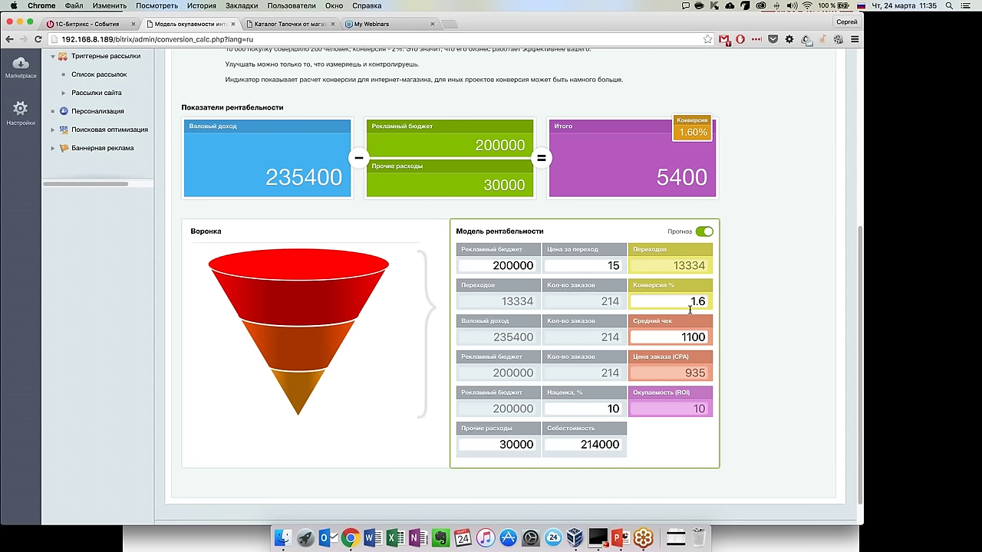
pyautogui.press('BackSpace')
pyautogui.write('7')
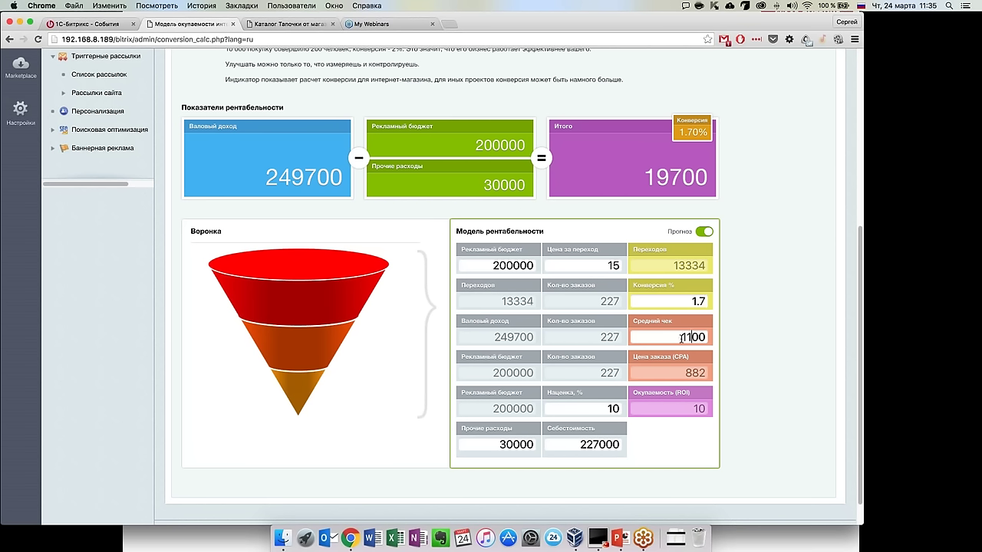
# Try an average order value of 1200, settle on 1300, and return to the conversion scale above the model.
pyautogui.click(685, 338)
pyautogui.press('Delete')
pyautogui.write('2')
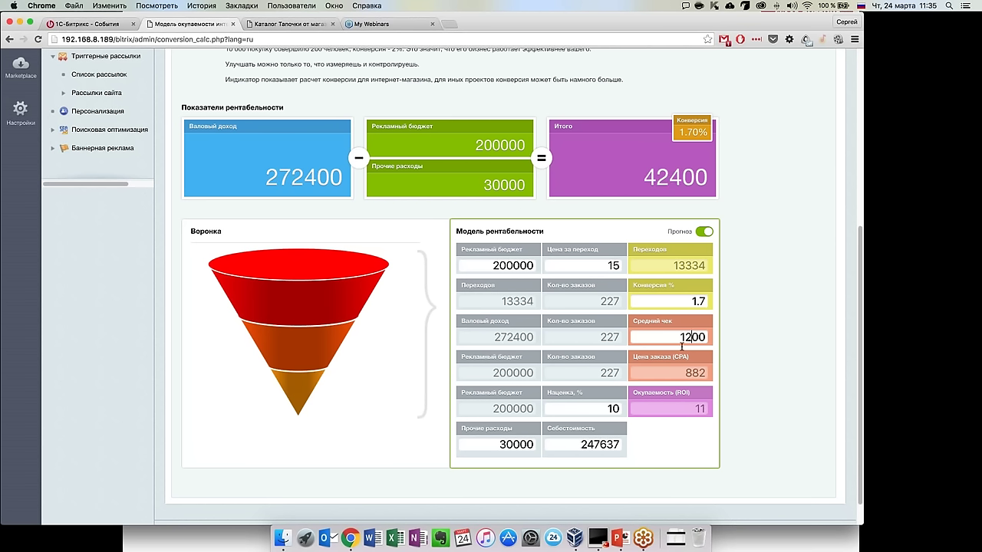
pyautogui.click(690, 338)
pyautogui.press('BackSpace')
pyautogui.write('3')
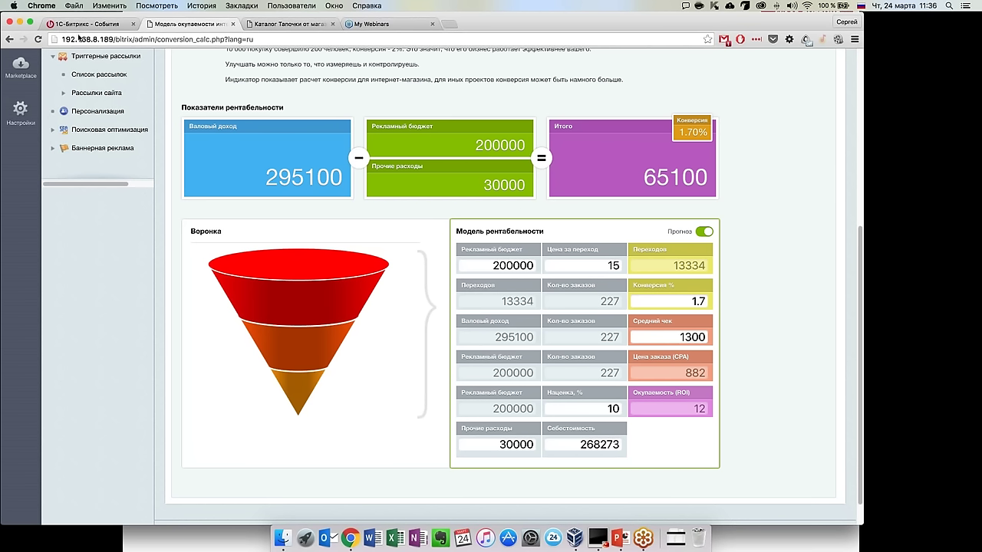
pyautogui.scroll(3, 381, 326)
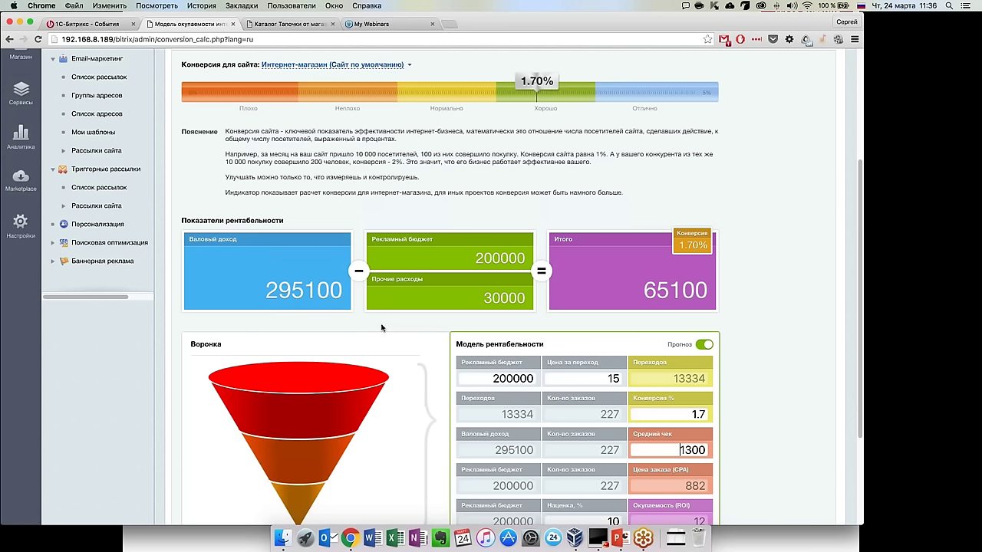
pyautogui.scroll(5, 382, 326)
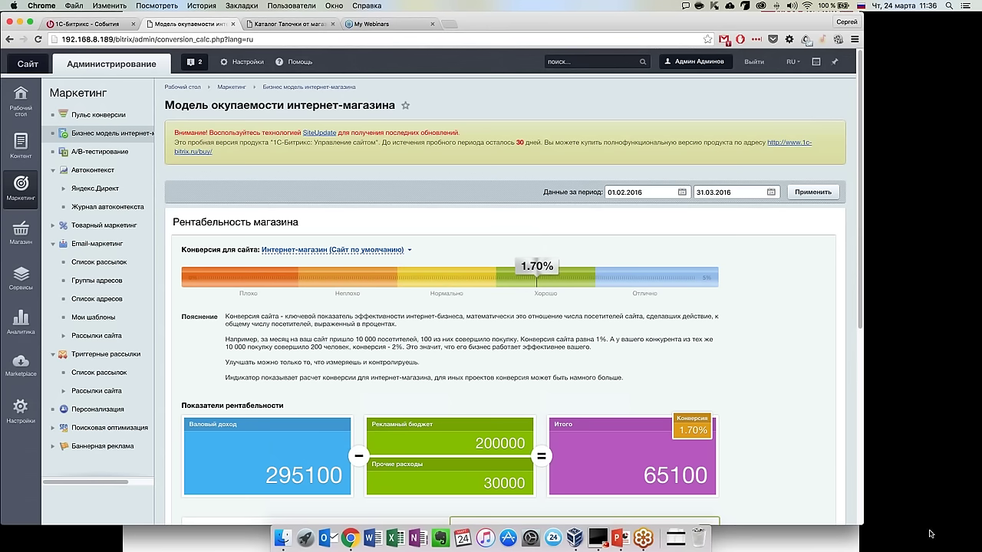
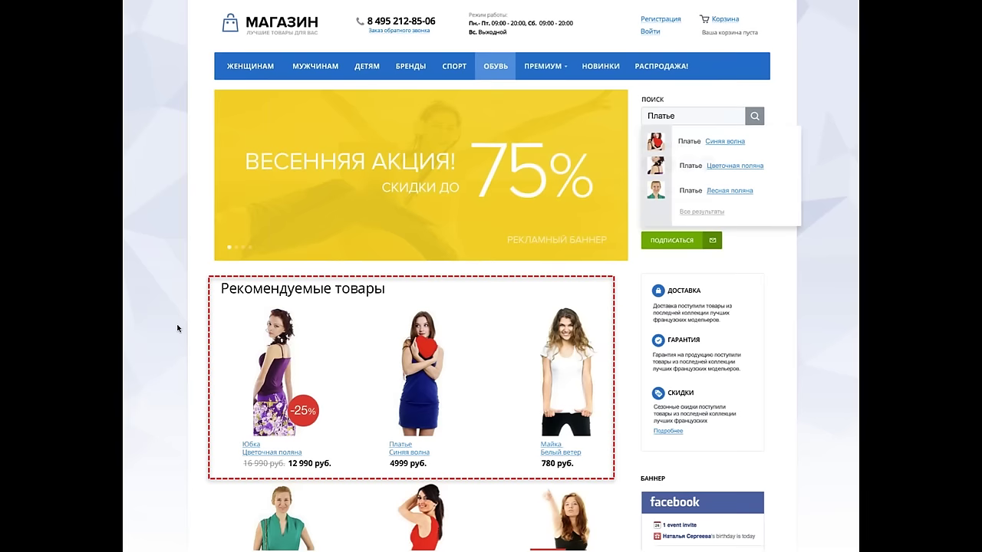
# Advance the slide show to the A/B testing slide and leave it for the Bitrix administration page in Chrome.
pyautogui.press('Right')
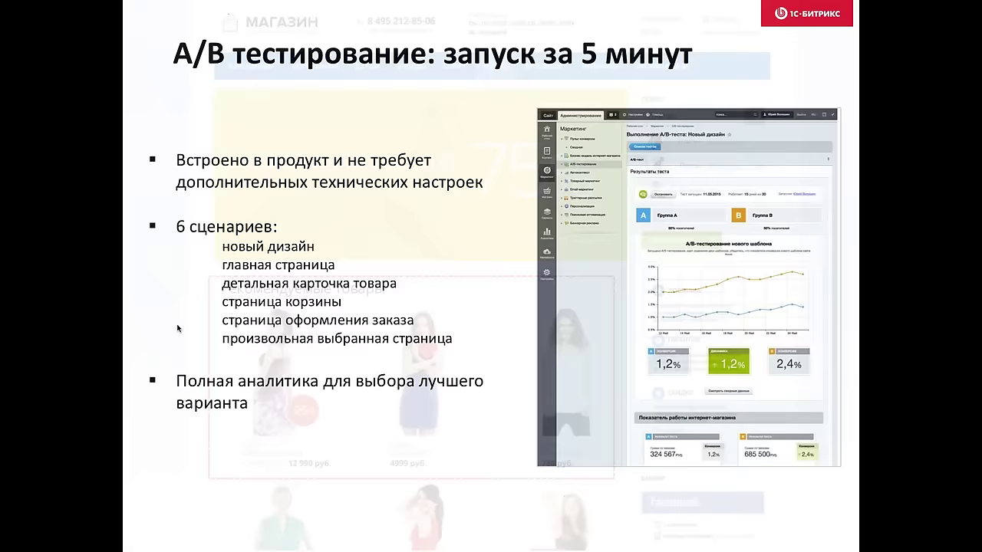
pyautogui.press('Escape')
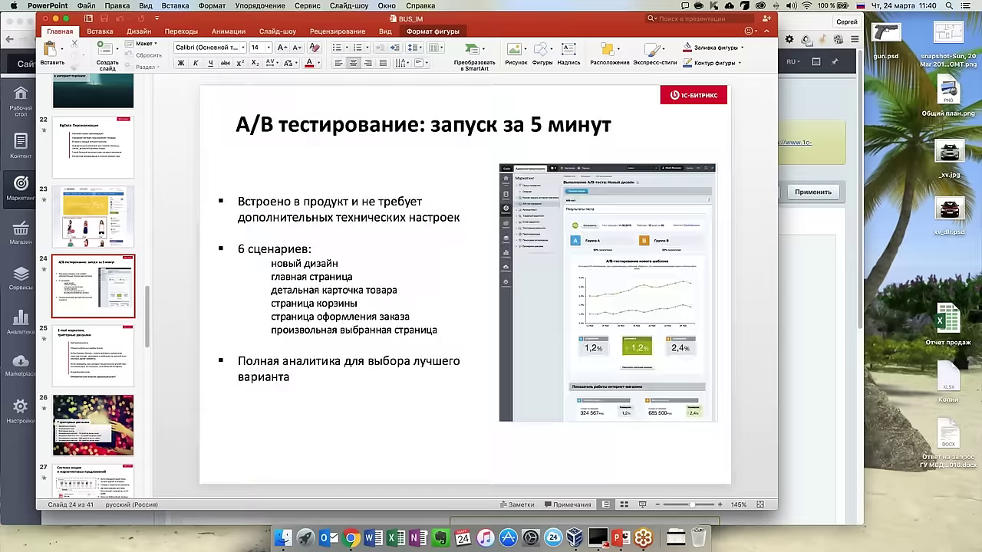
pyautogui.press('super+Tab')
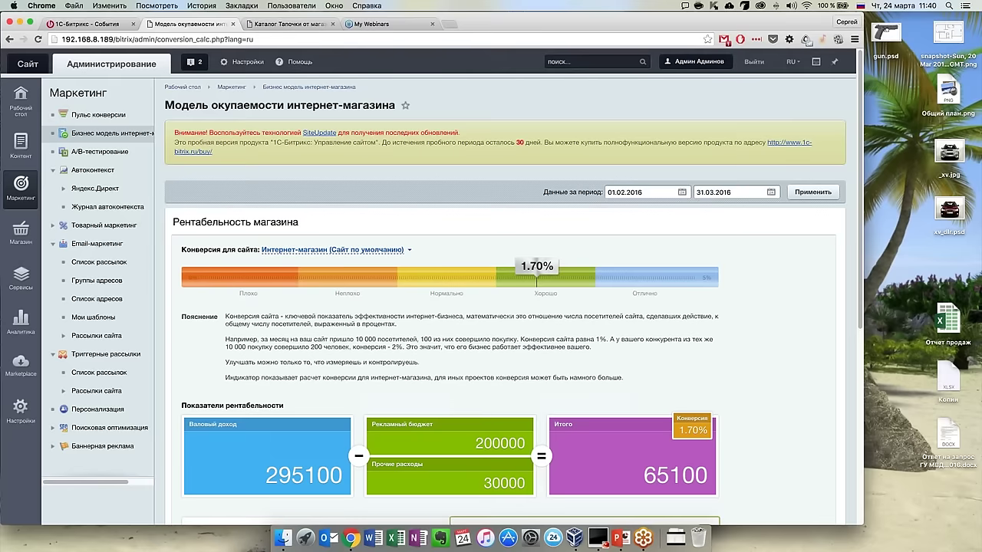
# Go to the already open online store site and open its home page.
pyautogui.click(20, 100)
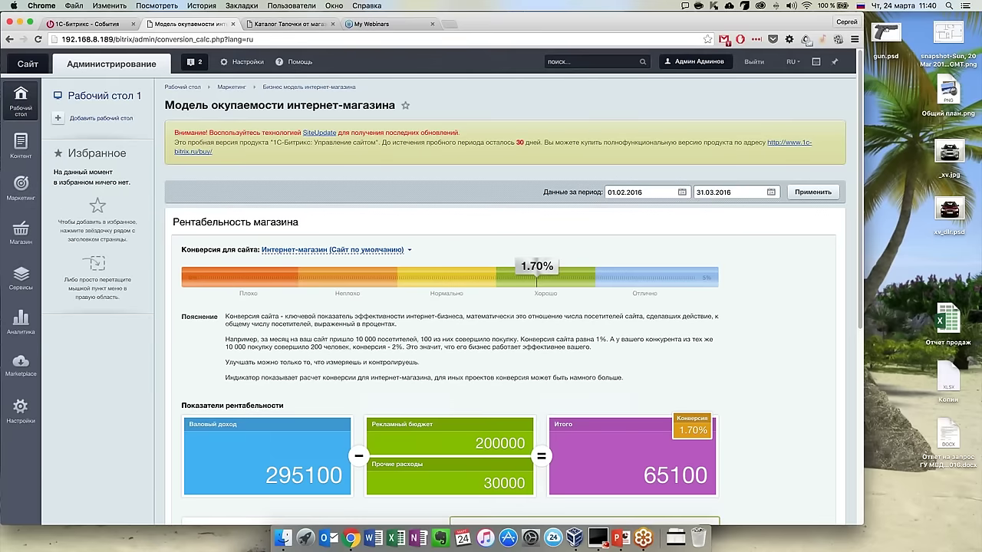
pyautogui.click(289, 24)
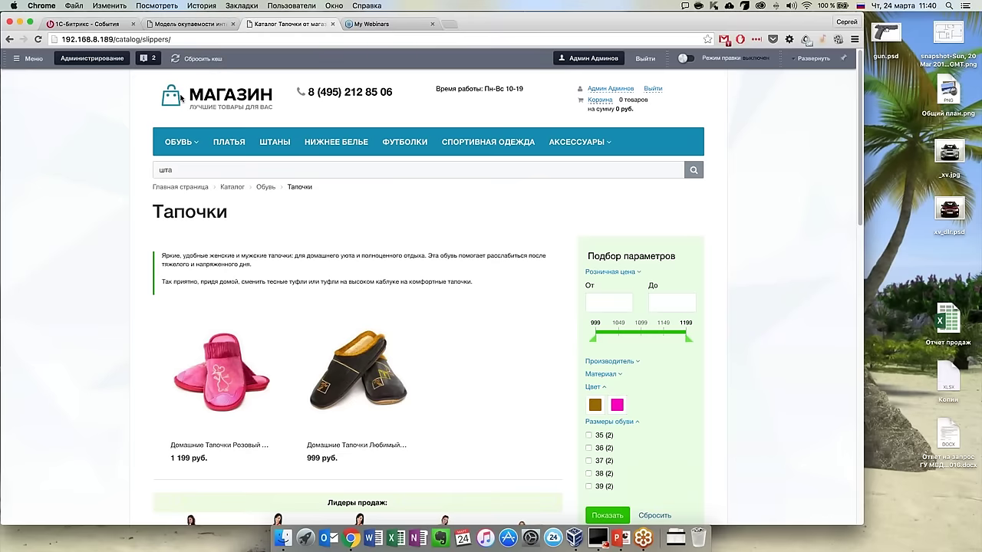
pyautogui.click(181, 98)
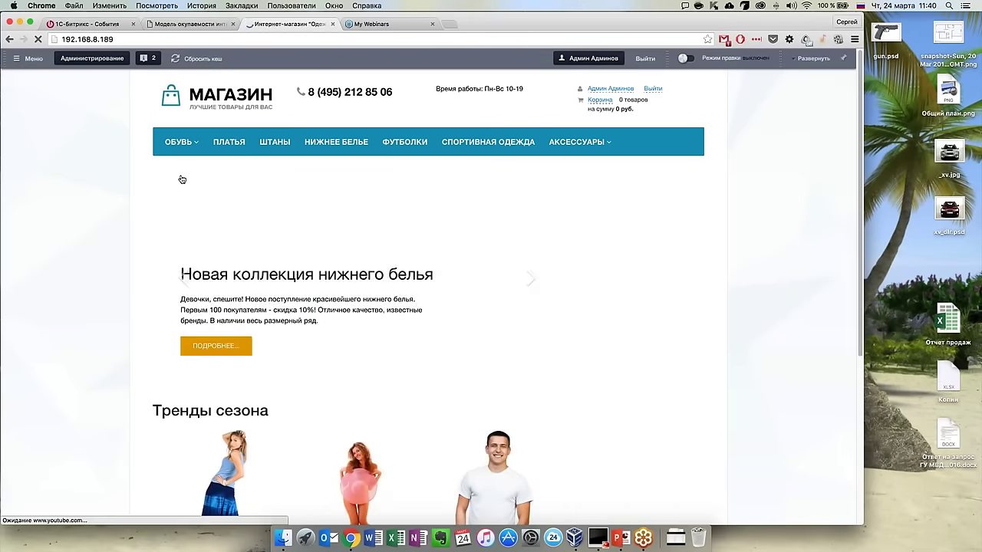
# Look through the store's home page, examining the seasonal trends product listing, its pagination and the delivery banner.
pyautogui.scroll(-10, 152, 338)
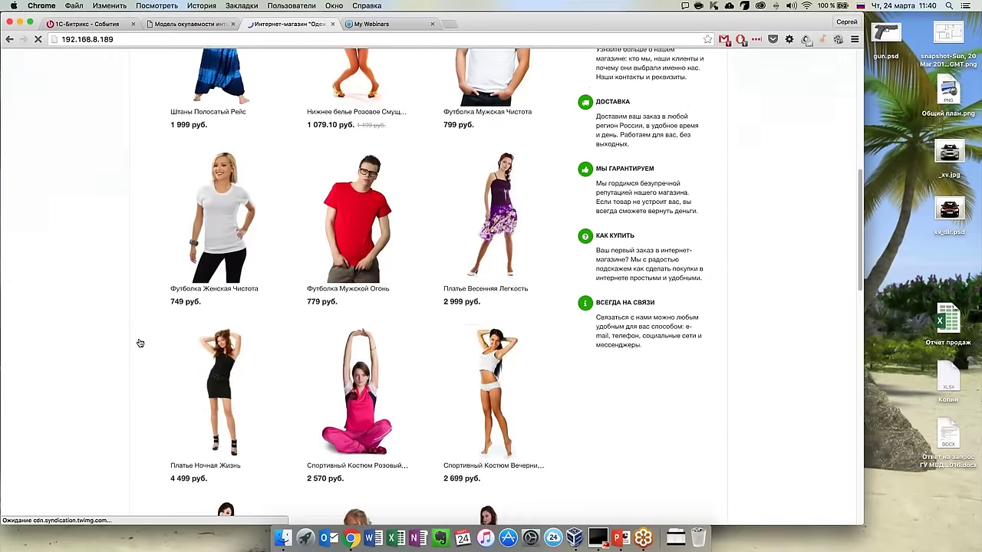
pyautogui.scroll(-8, 140, 340)
pyautogui.scroll(9, 140, 340)
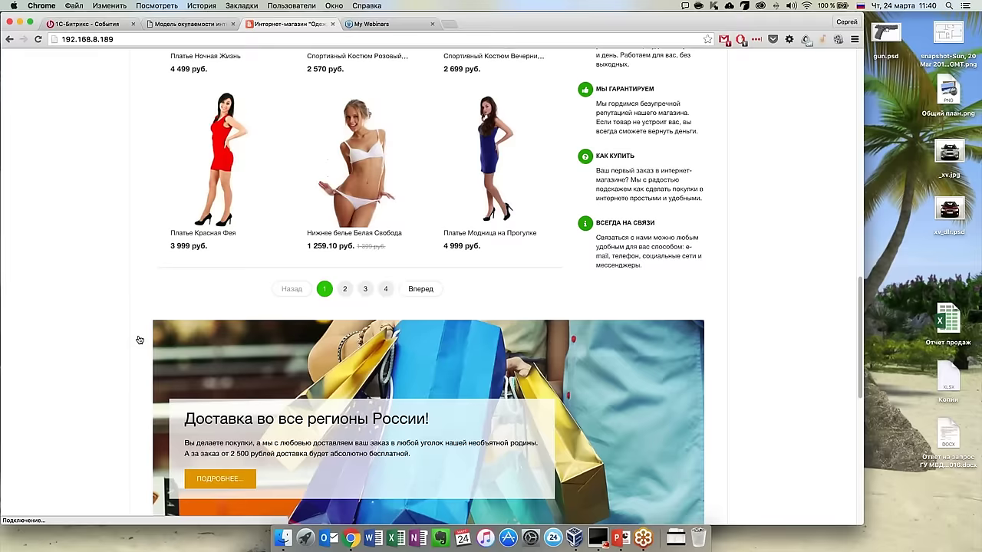
pyautogui.scroll(6, 140, 339)
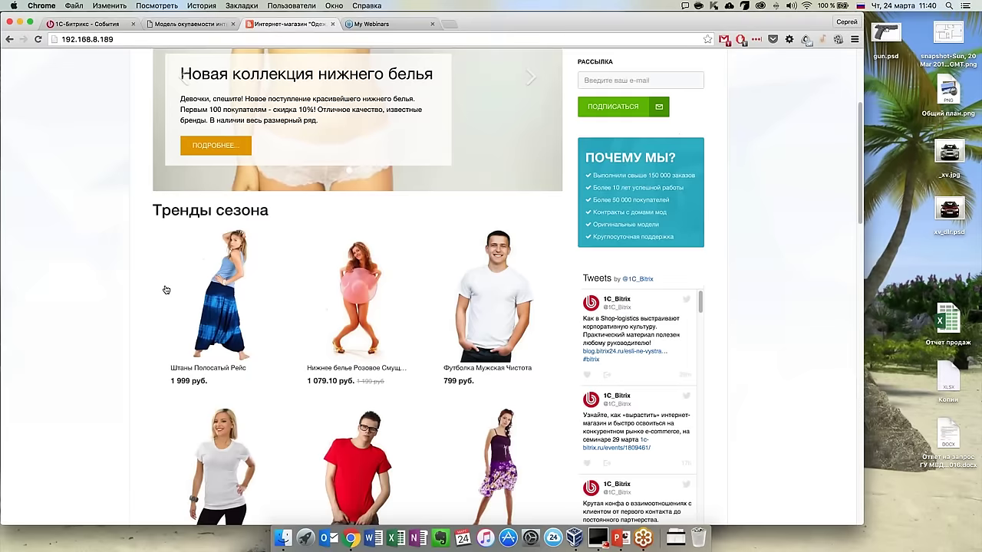
pyautogui.scroll(-1, 140, 340)
pyautogui.scroll(-5, 287, 338)
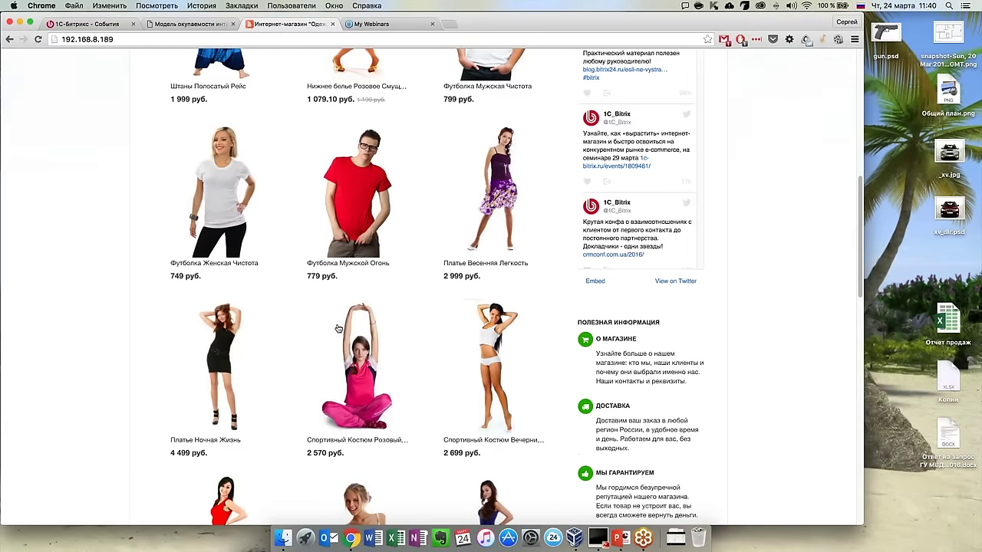
pyautogui.scroll(-5, 288, 334)
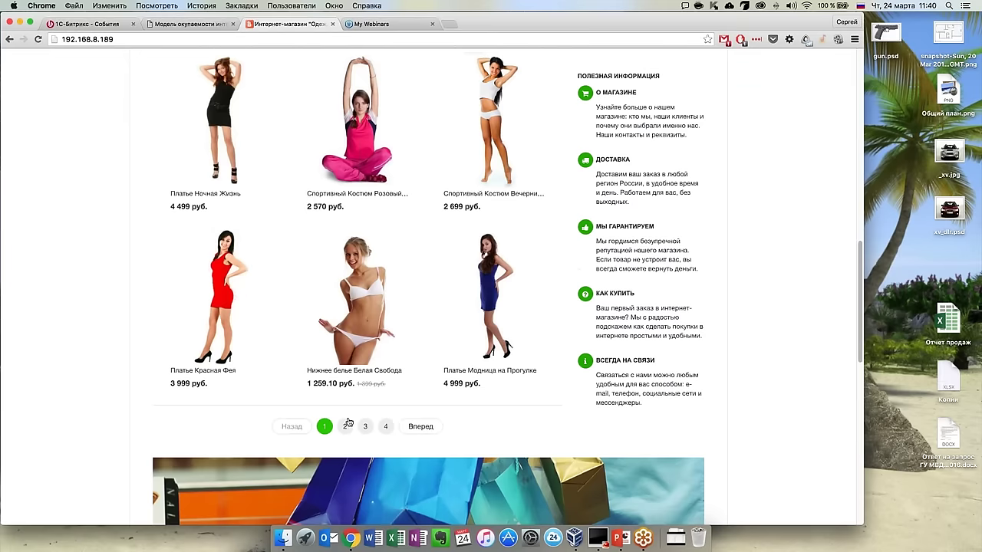
pyautogui.scroll(2, 349, 272)
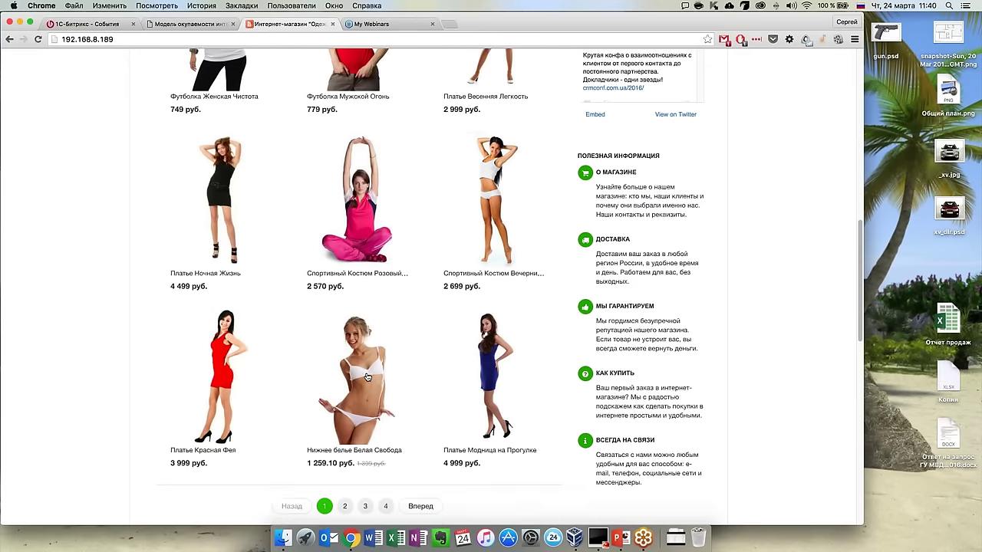
pyautogui.scroll(1, 367, 377)
pyautogui.scroll(10, 367, 377)
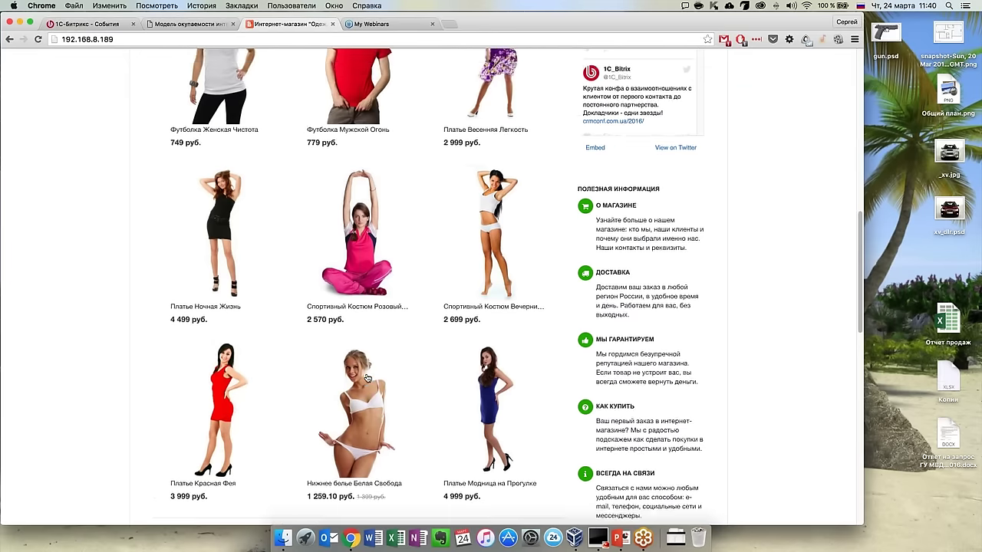
# Open the dresses category of the store and examine its product listing, bestsellers and personal recommendations blocks.
pyautogui.click(234, 142)
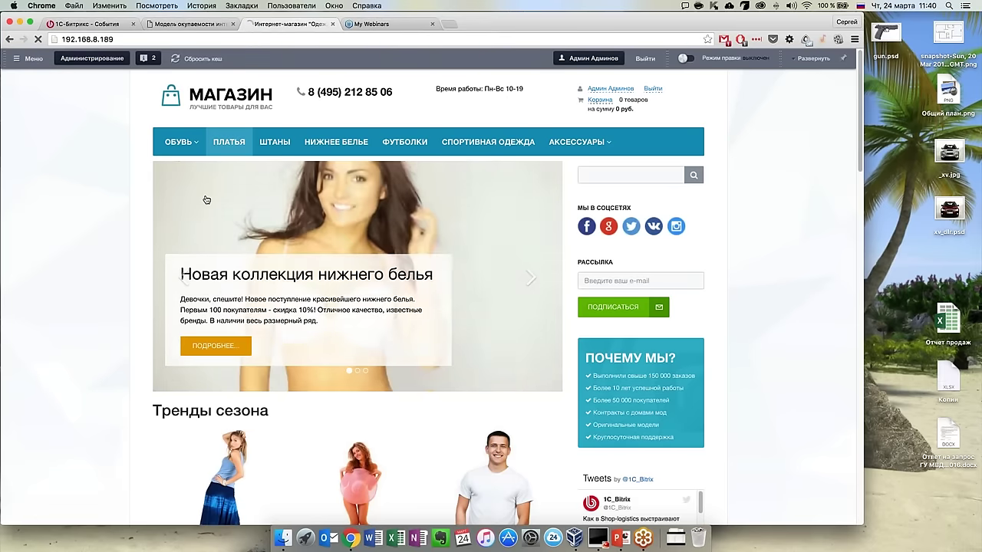
pyautogui.scroll(-1, 154, 313)
pyautogui.scroll(-5, 320, 340)
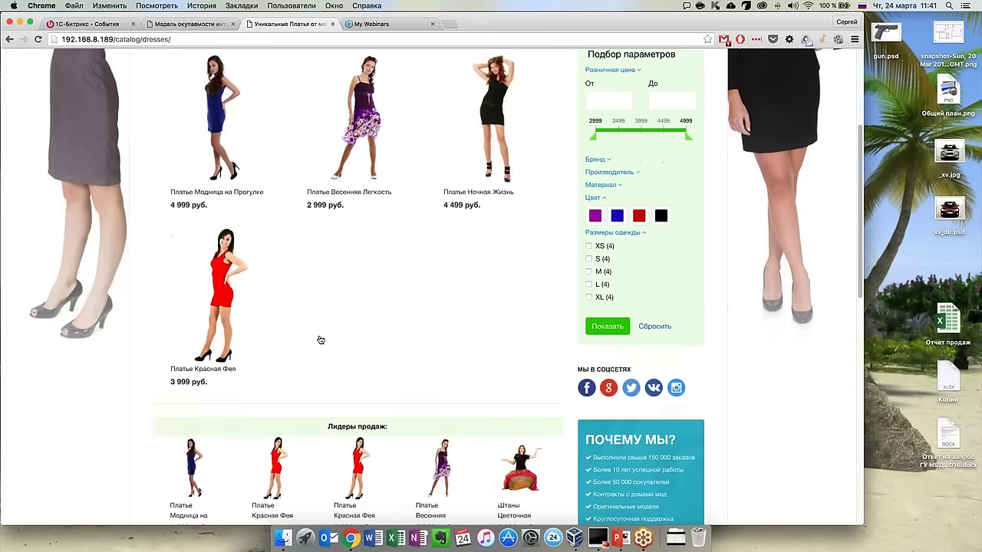
pyautogui.scroll(3, 360, 307)
pyautogui.scroll(-8, 356, 309)
pyautogui.scroll(-2, 356, 310)
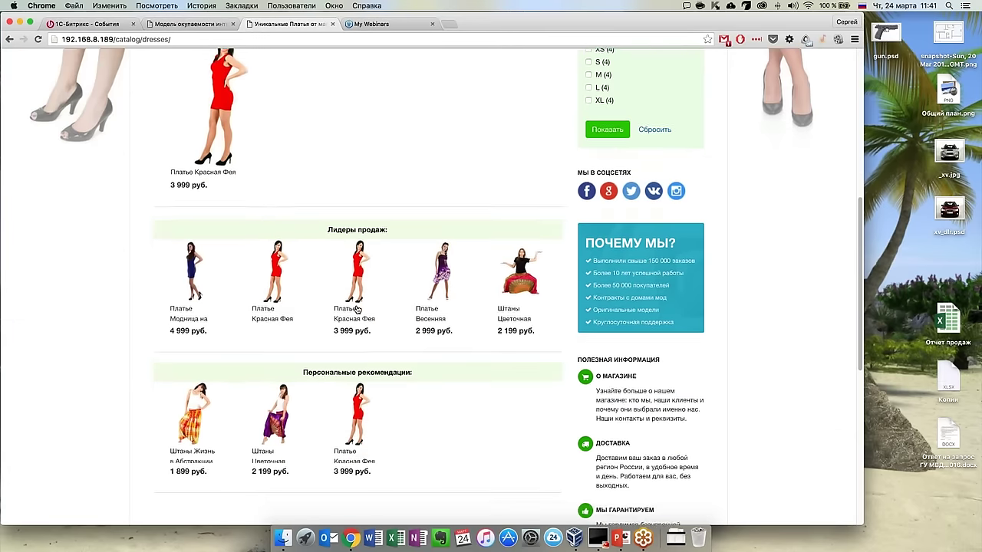
pyautogui.scroll(-2, 456, 244)
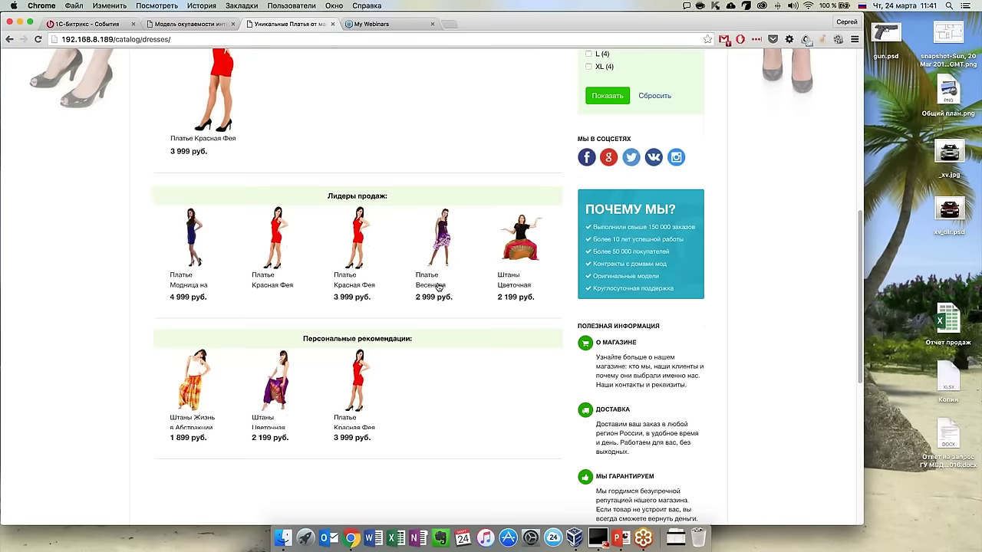
pyautogui.scroll(-10, 449, 345)
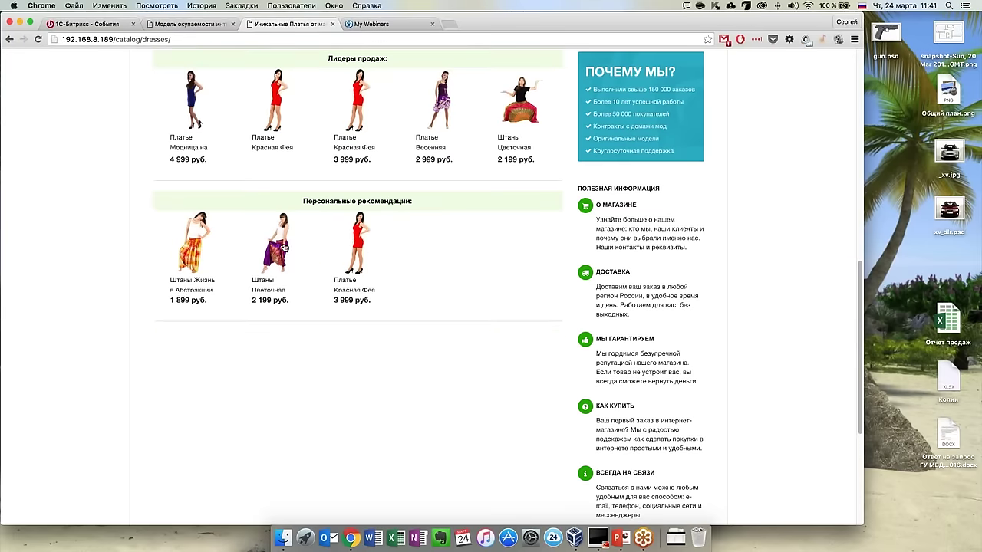
pyautogui.scroll(10, 438, 377)
pyautogui.scroll(2, 691, 136)
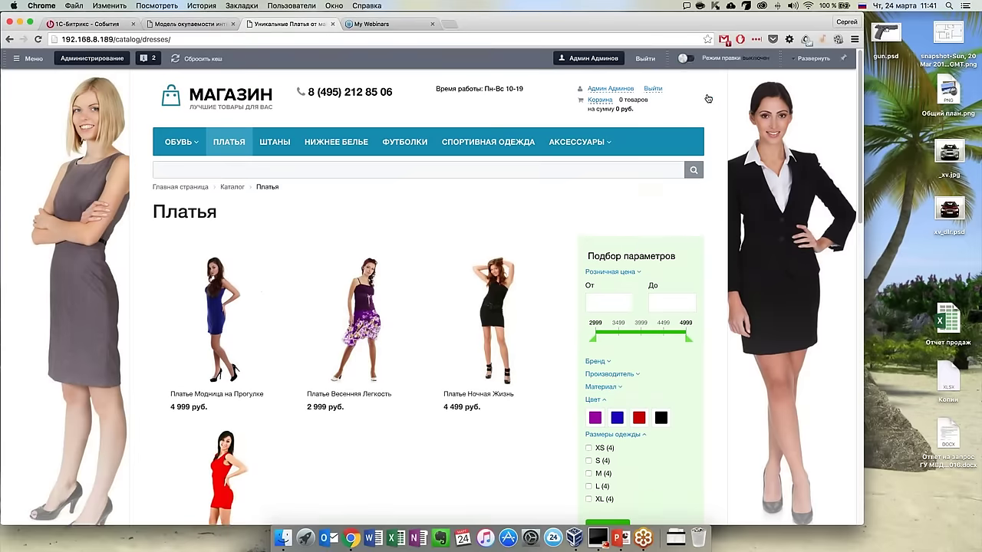
# Turn on edit mode for the dresses page and go to its personal recommendations block.
pyautogui.click(690, 66)
pyautogui.scroll(-5, 379, 391)
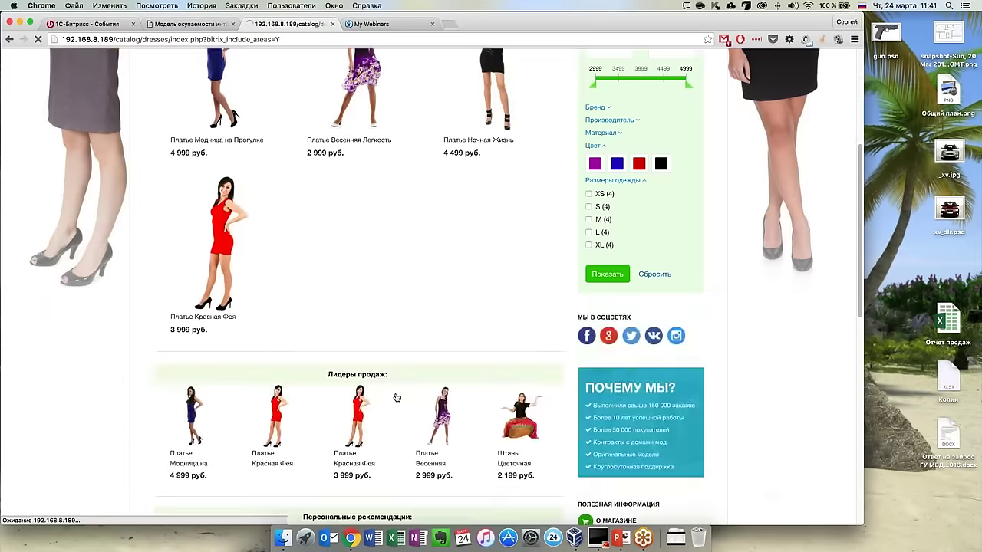
pyautogui.scroll(-8, 379, 390)
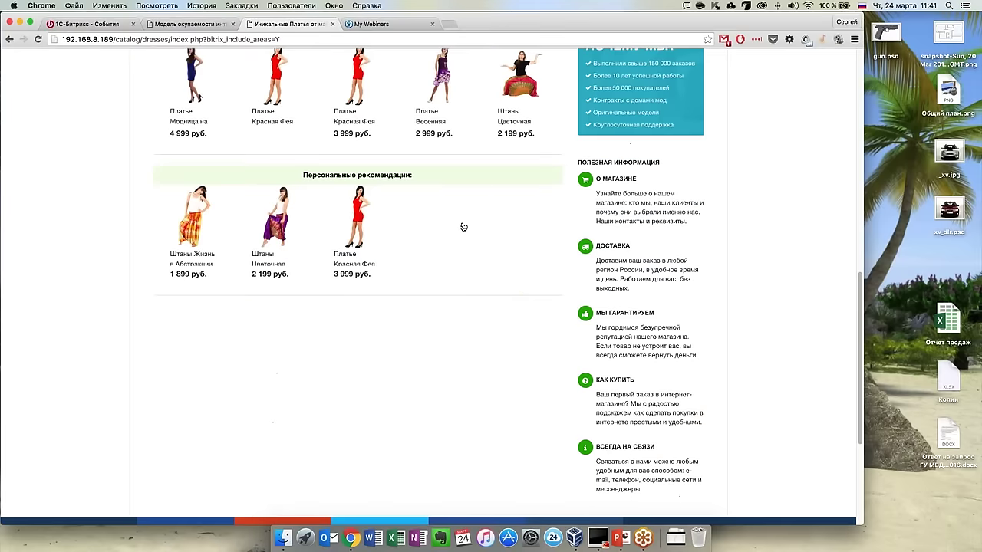
pyautogui.rightClick(463, 224)
pyautogui.click(431, 231)
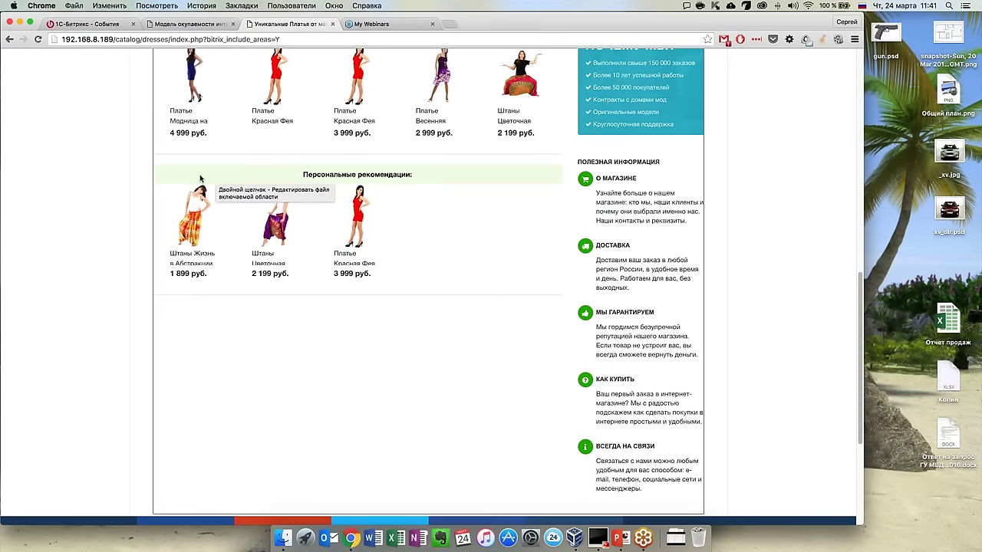
pyautogui.doubleClick(330, 174)
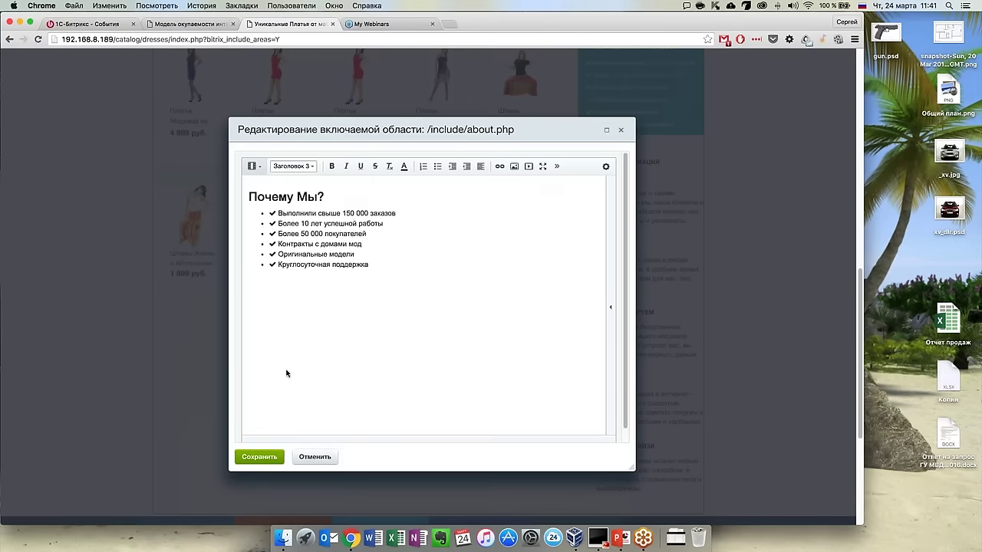
pyautogui.click(315, 457)
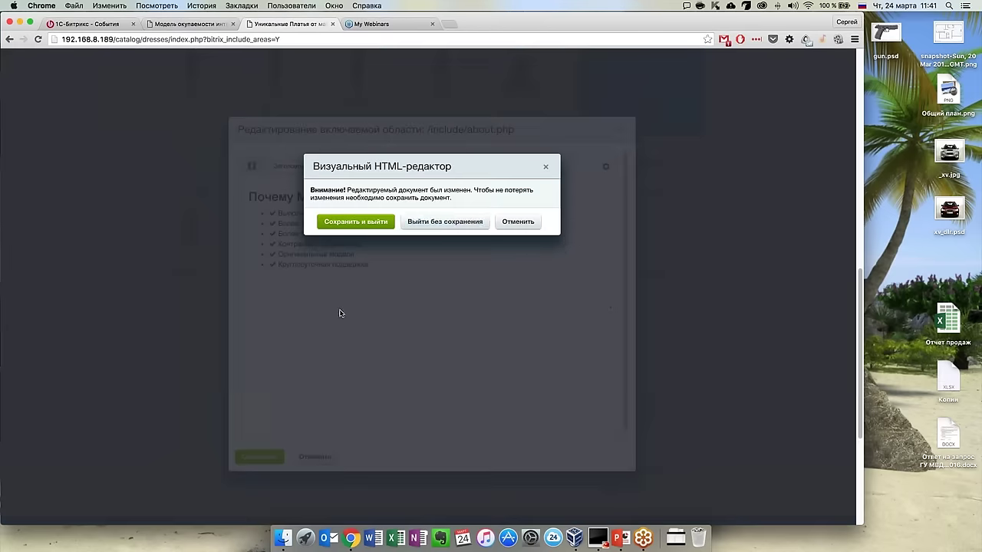
pyautogui.click(457, 222)
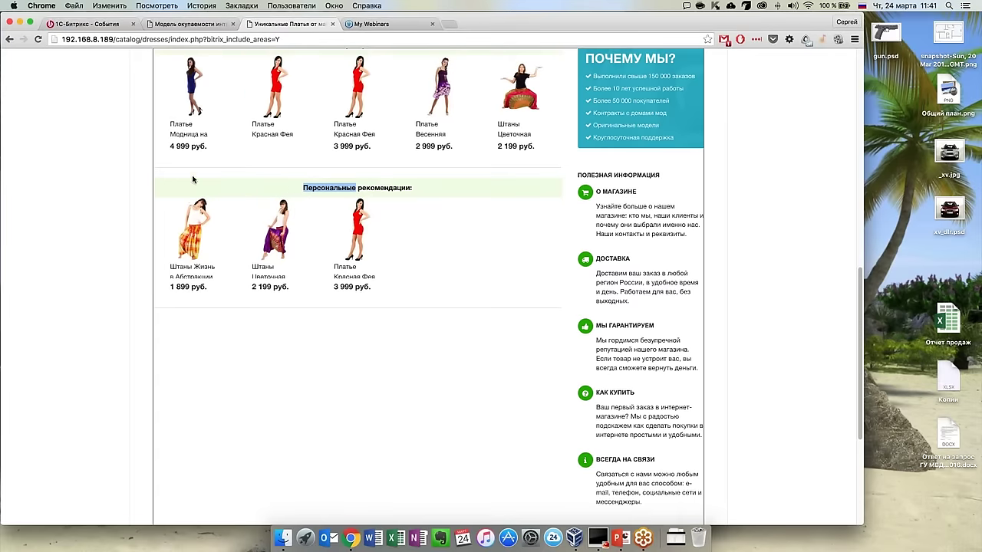
# Open the dresses page for editing and bring up the "Персональные рекомендации" settings of its "Каталог" component.
pyautogui.scroll(-2, 190, 182)
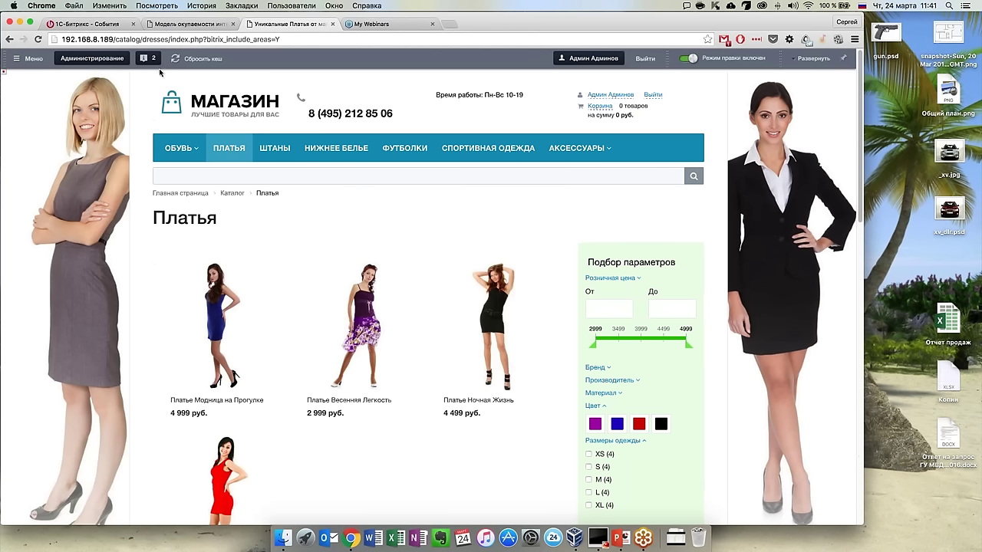
pyautogui.click(812, 59)
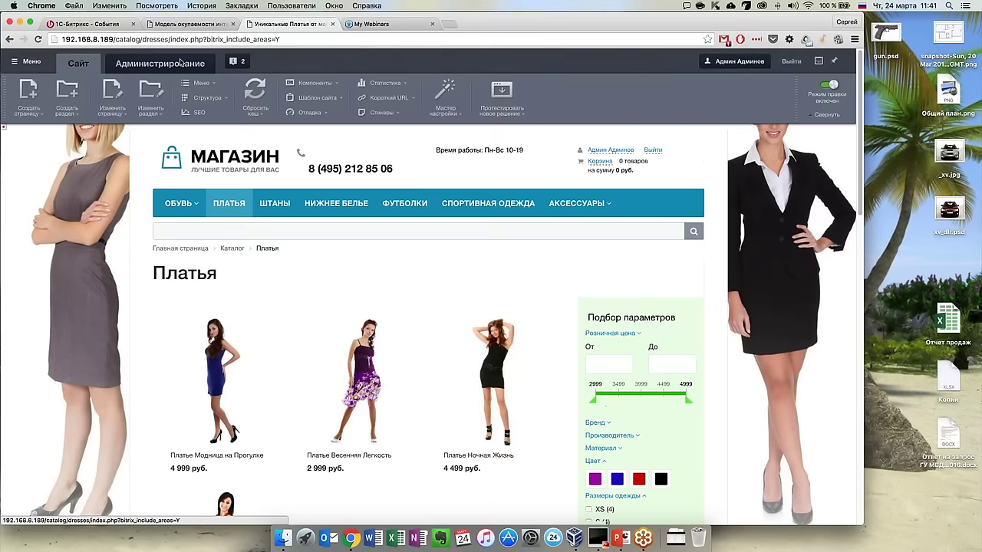
pyautogui.click(112, 96)
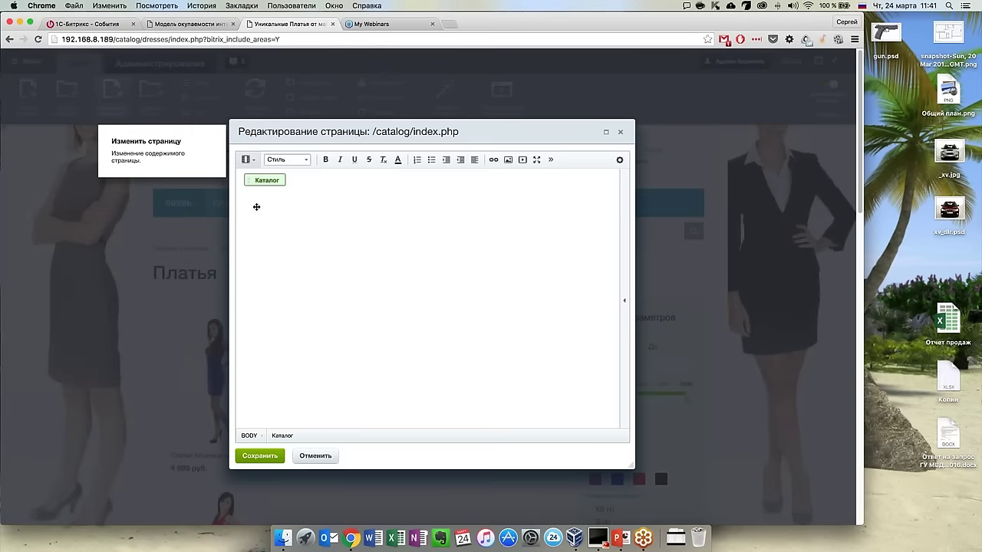
pyautogui.doubleClick(265, 184)
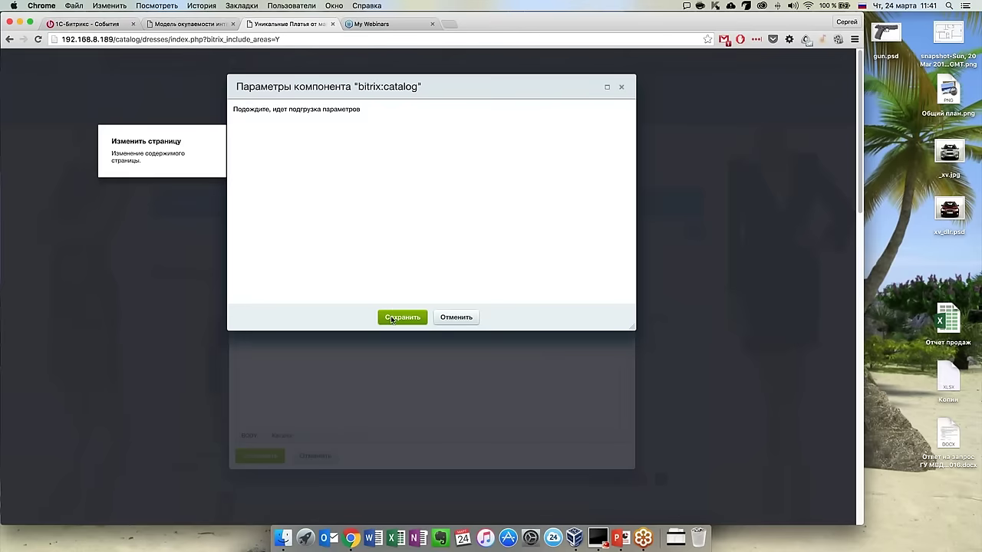
pyautogui.scroll(-5, 281, 199)
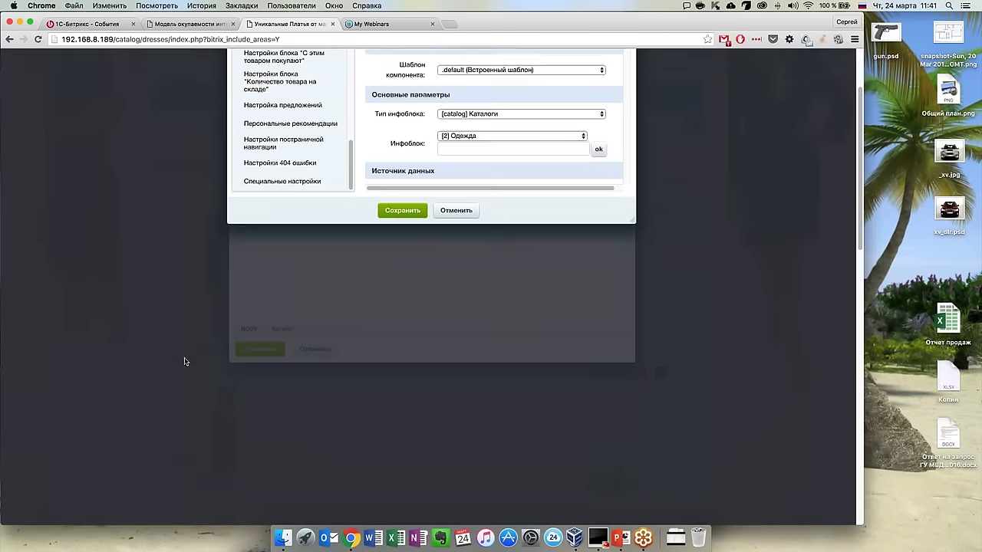
pyautogui.click(305, 255)
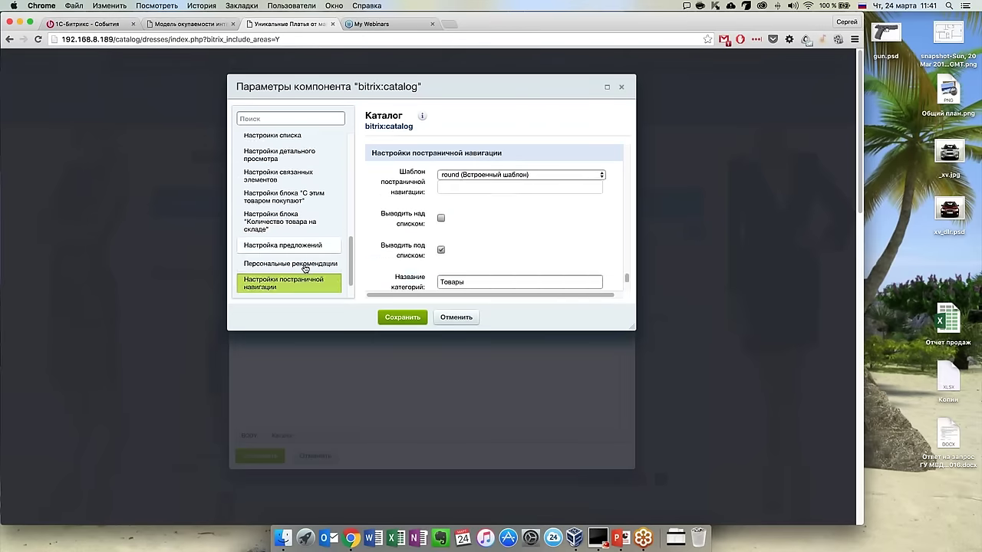
pyautogui.click(307, 232)
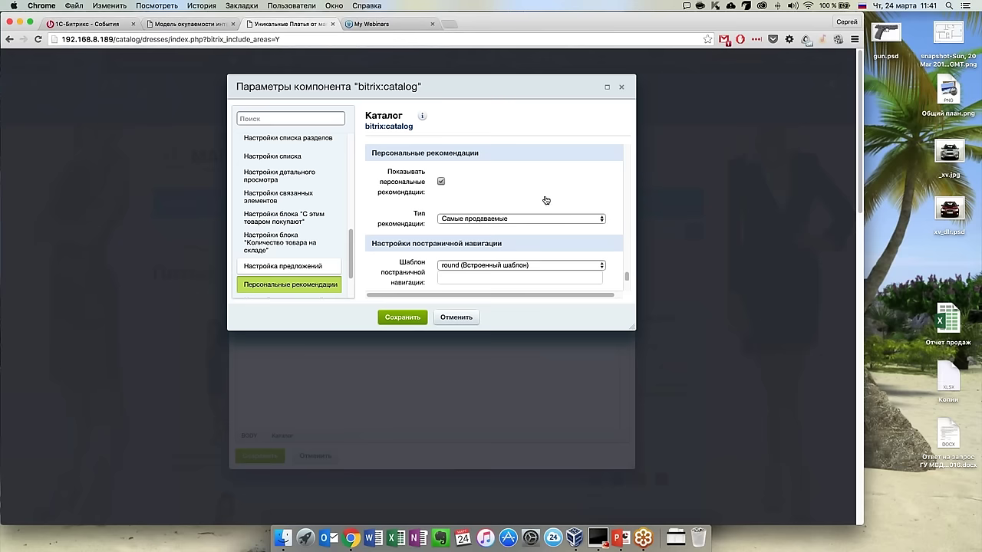
# Switch the display of personal recommendations off and back on in the catalog component's parameters.
pyautogui.scroll(-1, 540, 206)
pyautogui.scroll(-2, 537, 205)
pyautogui.click(401, 191)
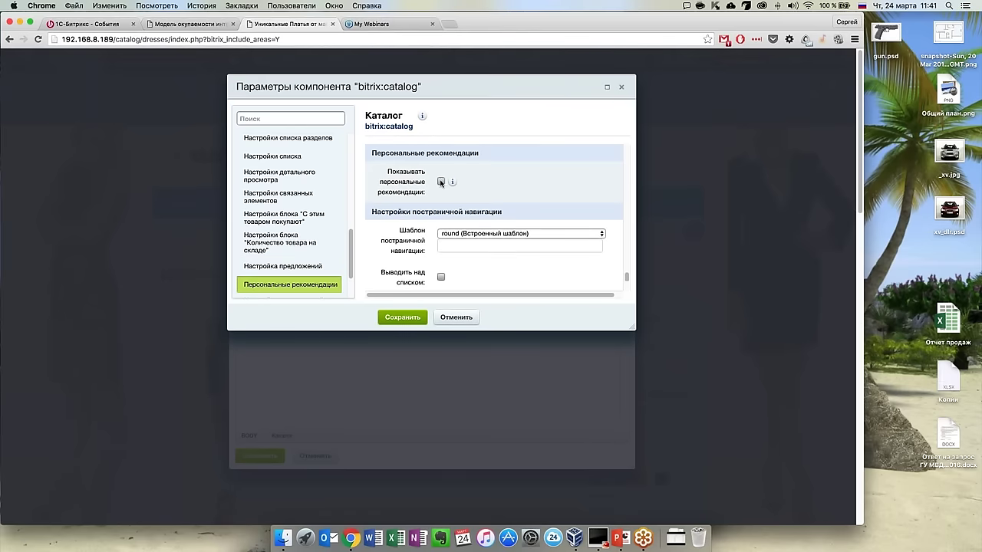
pyautogui.click(441, 182)
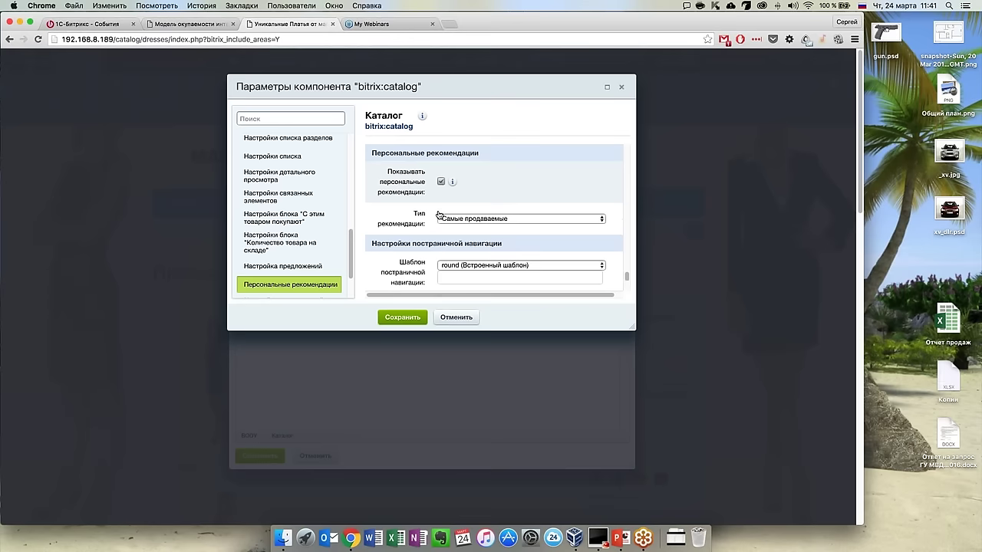
# Set the recommendation type to "Персональные рекомендации", then save the component parameters and the edited page.
pyautogui.click(547, 223)
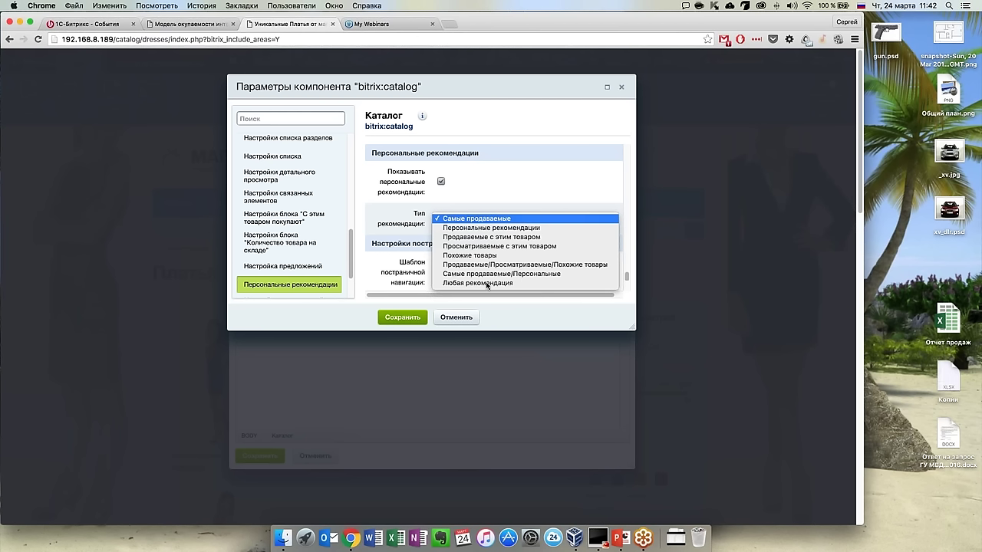
pyautogui.click(488, 228)
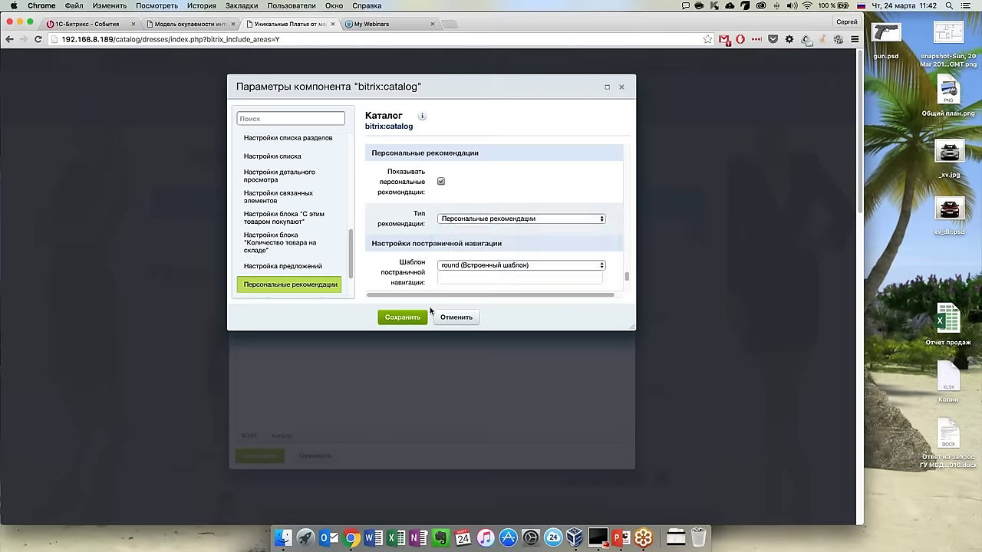
pyautogui.click(402, 317)
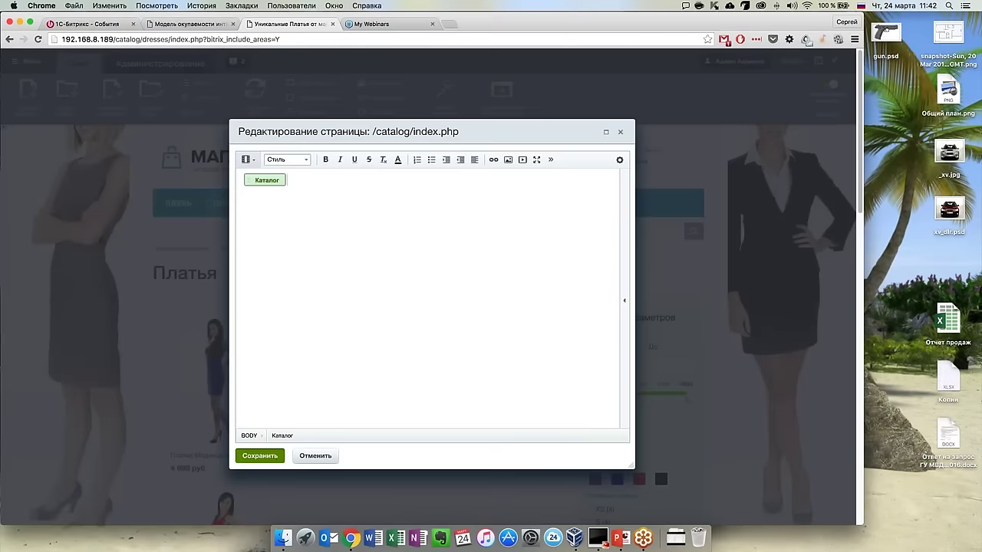
pyautogui.click(260, 456)
pyautogui.scroll(-5, 196, 403)
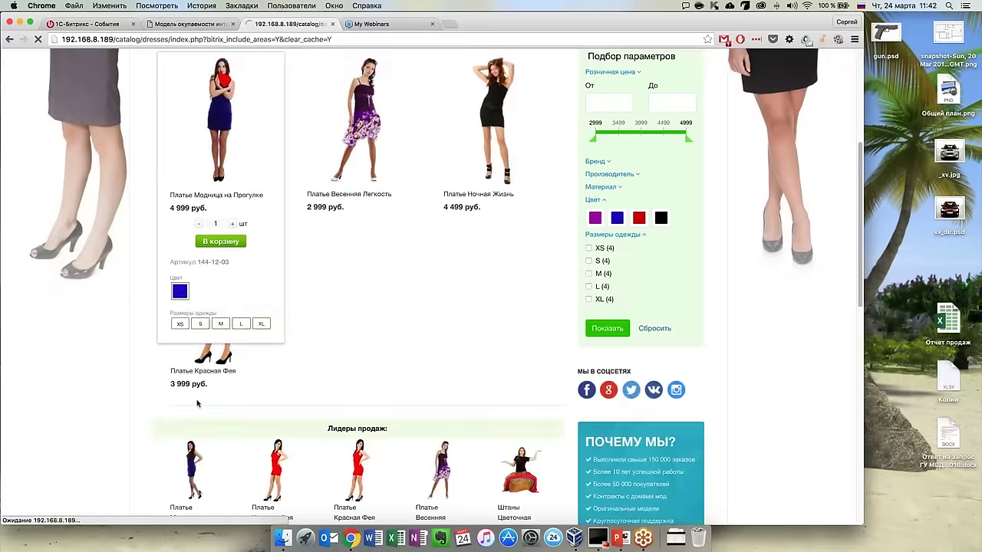
pyautogui.scroll(-10, 196, 403)
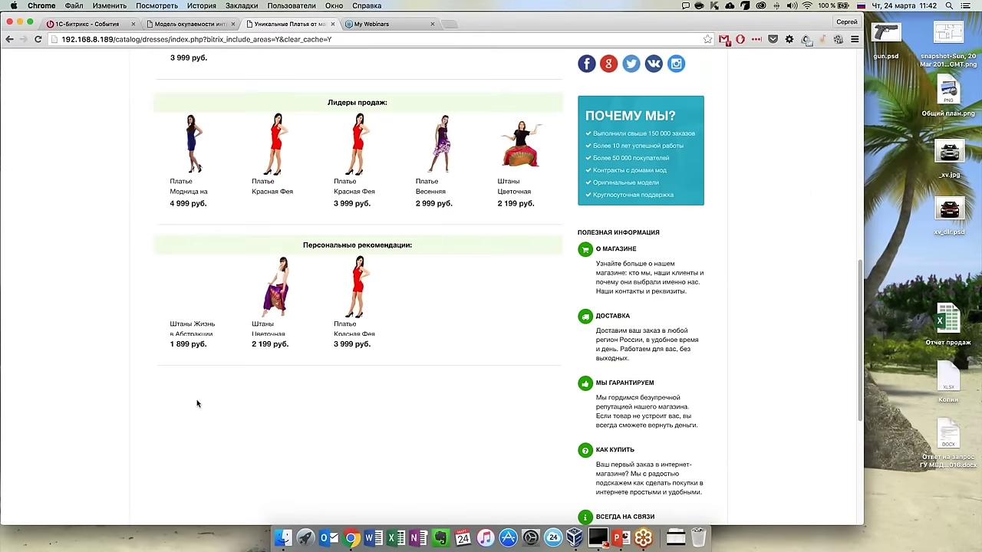
pyautogui.scroll(-1, 197, 403)
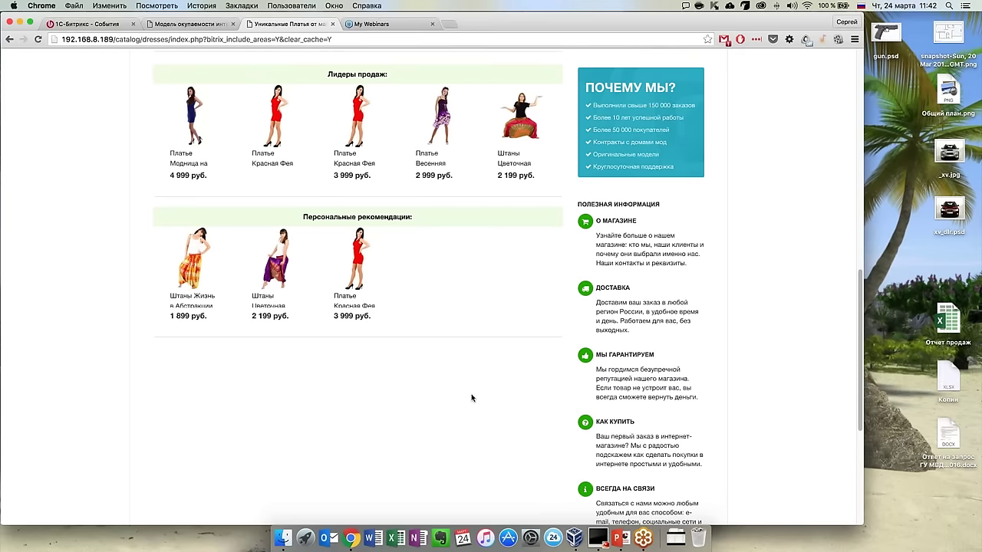
pyautogui.scroll(3, 472, 402)
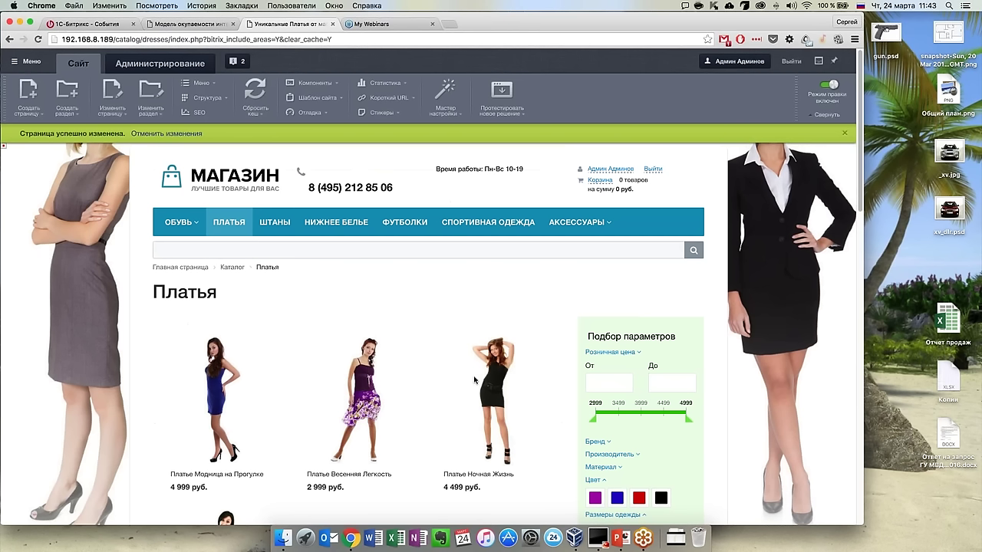
# Return to the already open site administration and open the store's orders list.
pyautogui.click(196, 27)
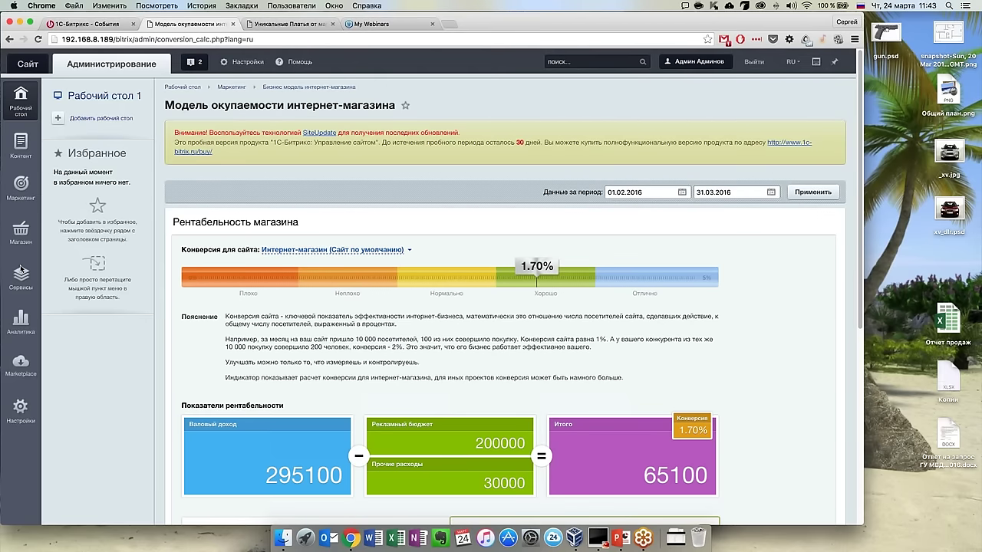
pyautogui.moveTo(21, 230)
pyautogui.click(90, 118)
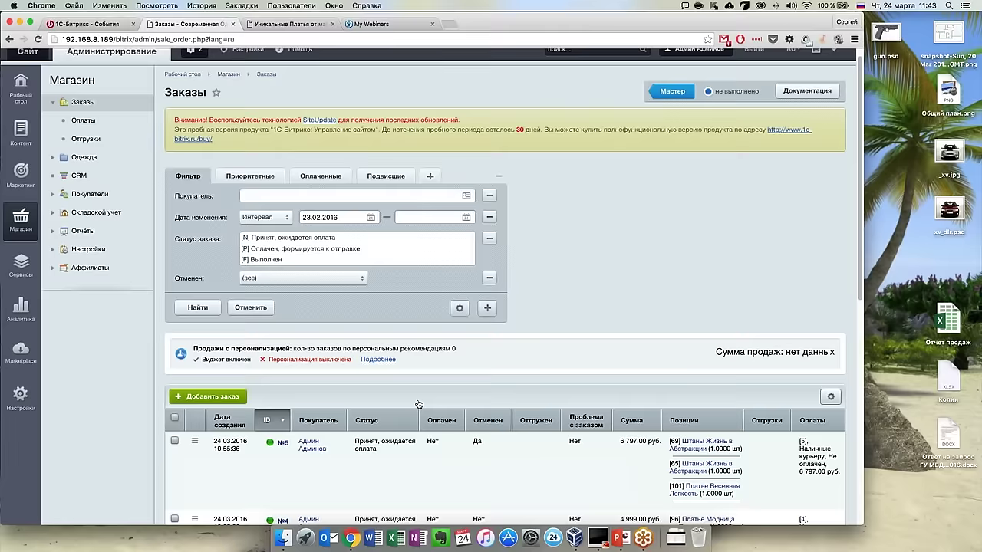
# Examine the summary of sales with personalization and read through the order table down to its totals.
pyautogui.scroll(-3, 419, 405)
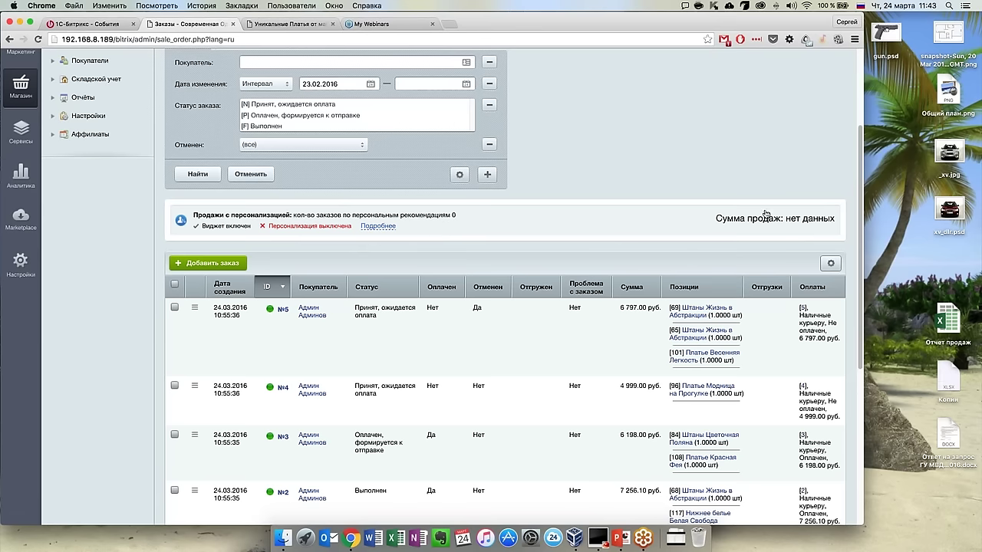
pyautogui.moveTo(783, 218); pyautogui.dragTo(837, 218)
pyautogui.click(343, 325)
pyautogui.scroll(-1, 343, 326)
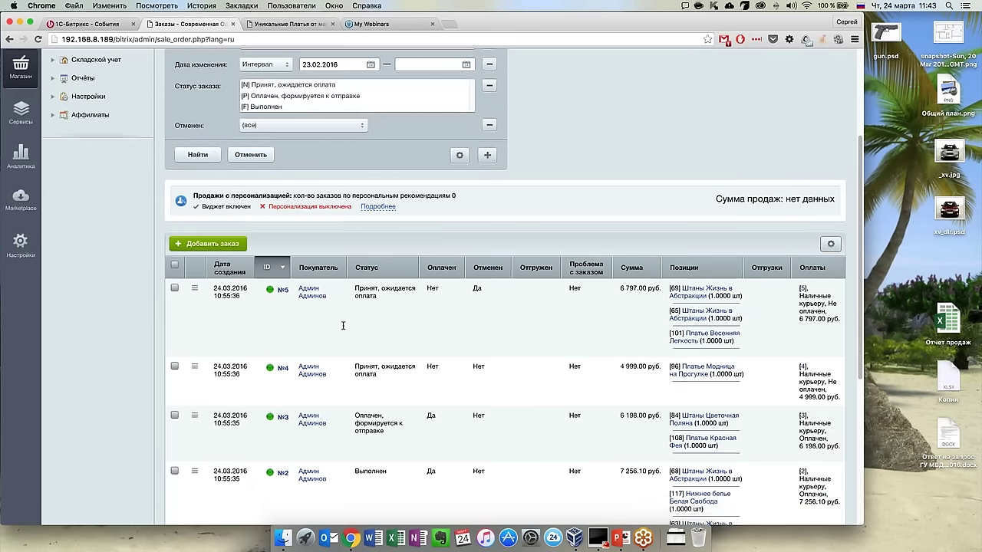
pyautogui.scroll(-2, 345, 325)
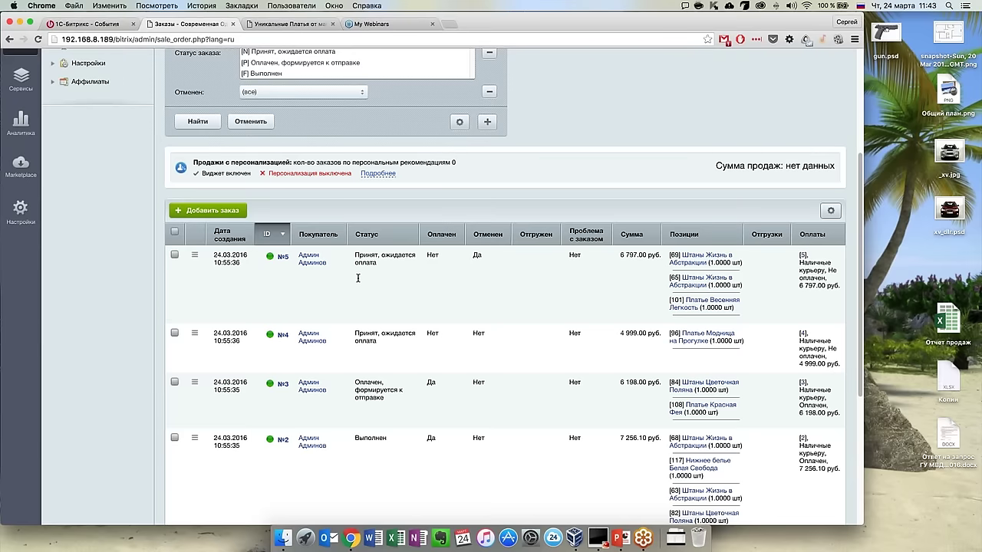
pyautogui.scroll(-1, 357, 278)
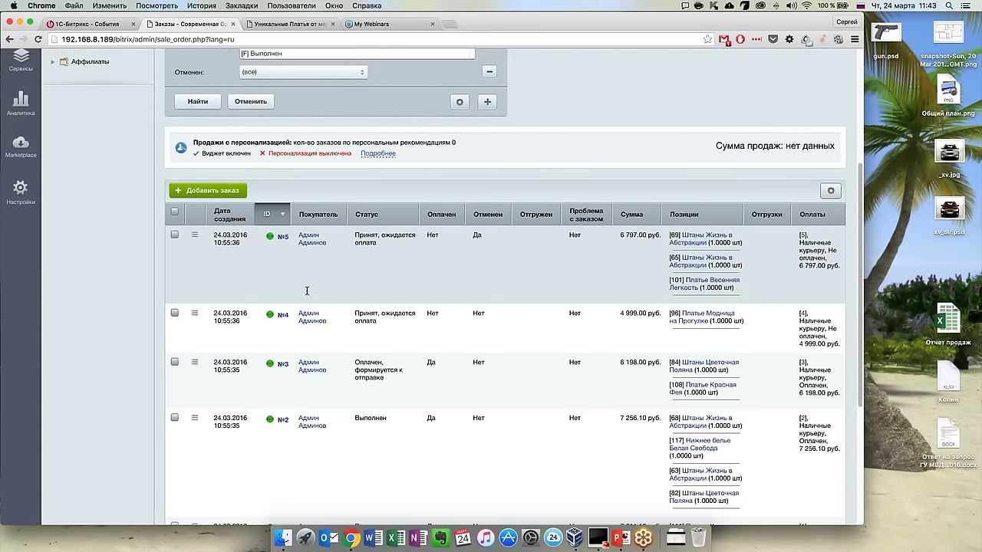
pyautogui.scroll(-5, 307, 291)
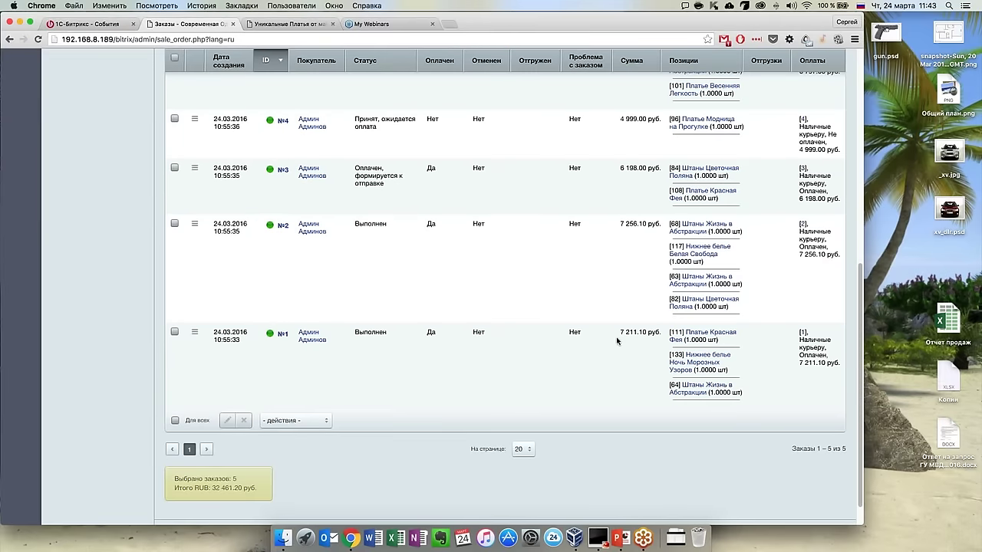
# Switch to the PowerPoint presentation, view the A/B testing slide and the preceding "Рекомендуемые товары" slide as a slide show, and return to Chrome.
pyautogui.scroll(5, 620, 338)
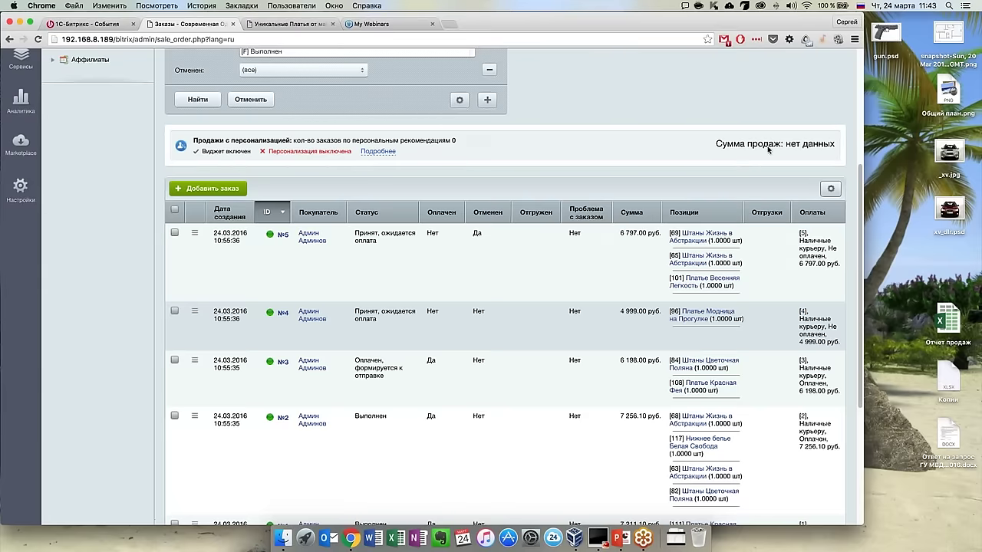
pyautogui.click(620, 538)
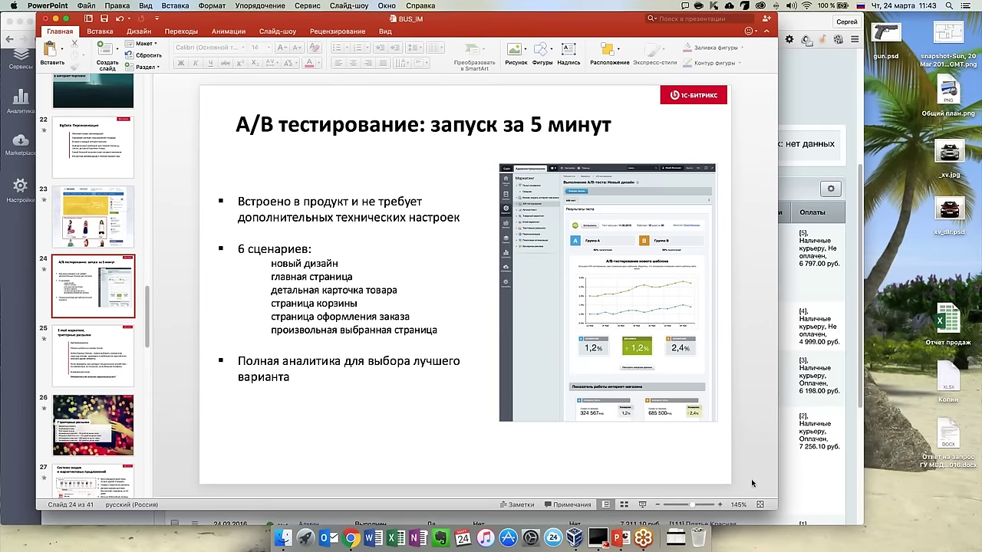
pyautogui.click(642, 504)
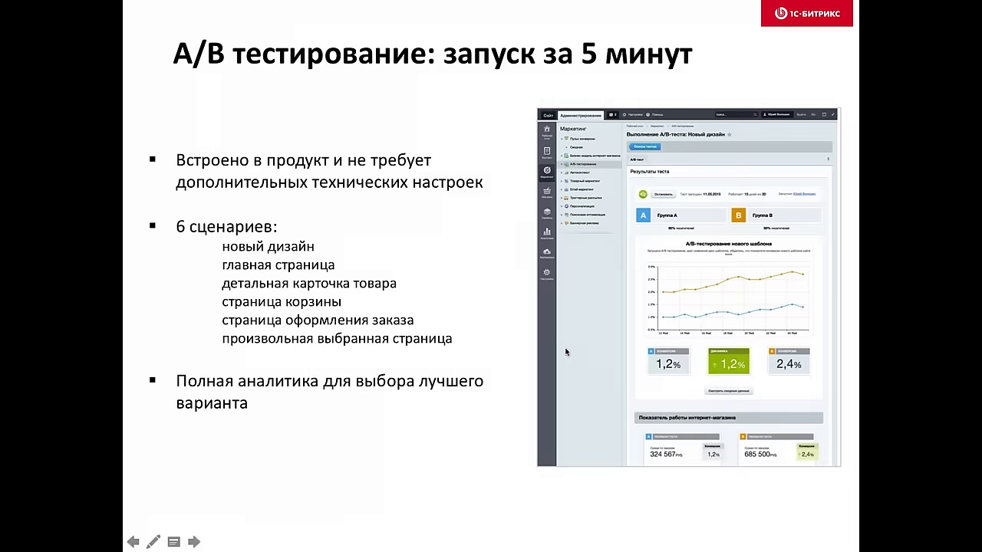
pyautogui.click(555, 351)
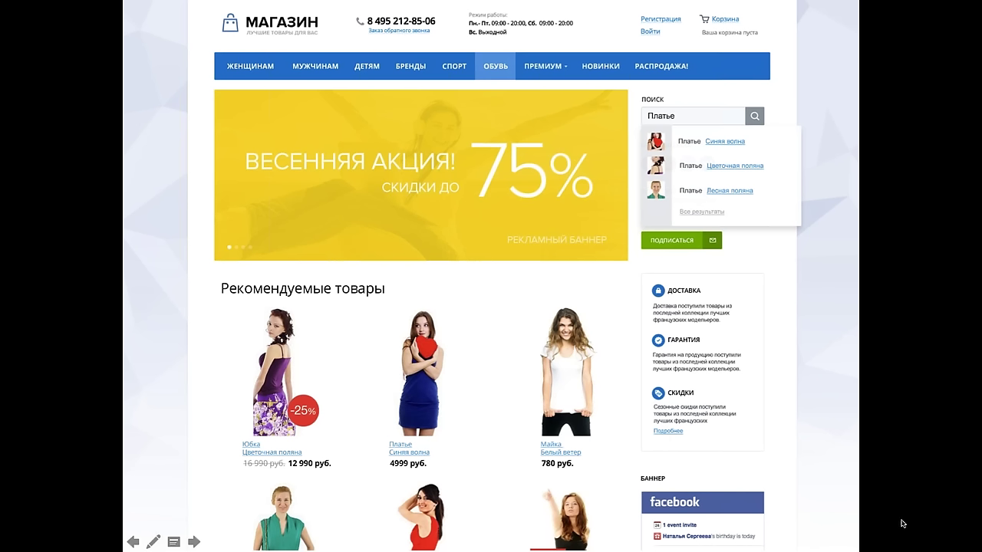
pyautogui.press('Escape')
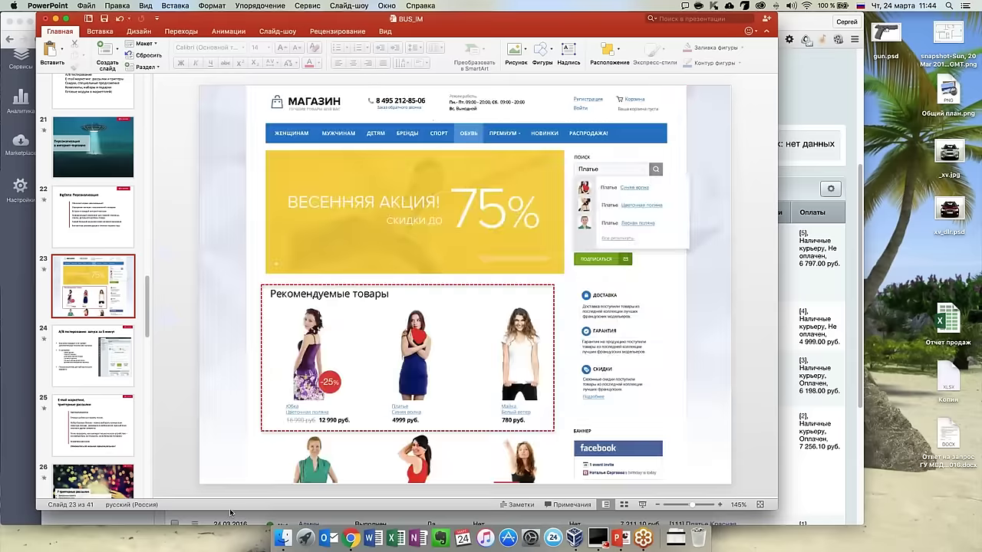
pyautogui.press('super+Tab')
# Return to the already open storefront, go to its home page and open the "Новости" page from the footer.
pyautogui.scroll(5, 283, 230)
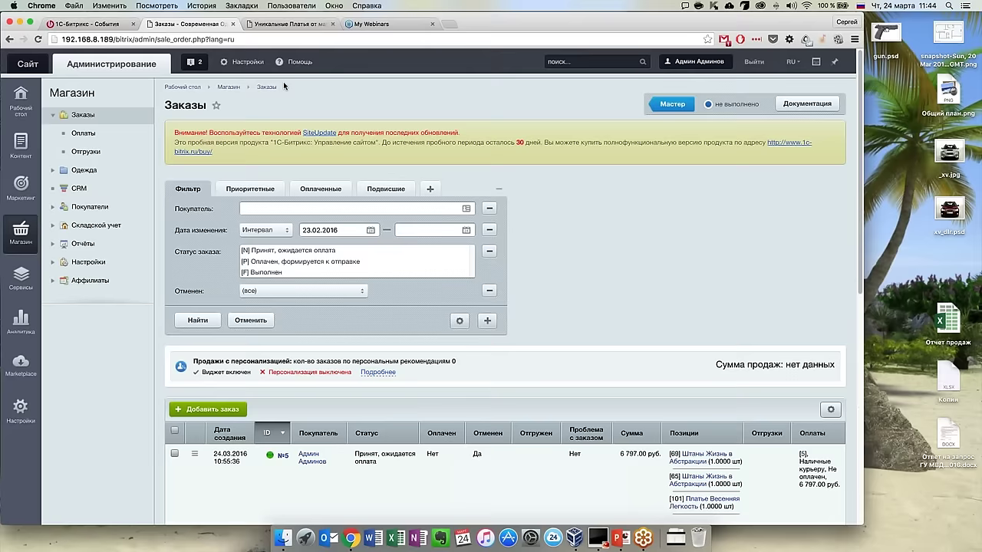
pyautogui.click(306, 26)
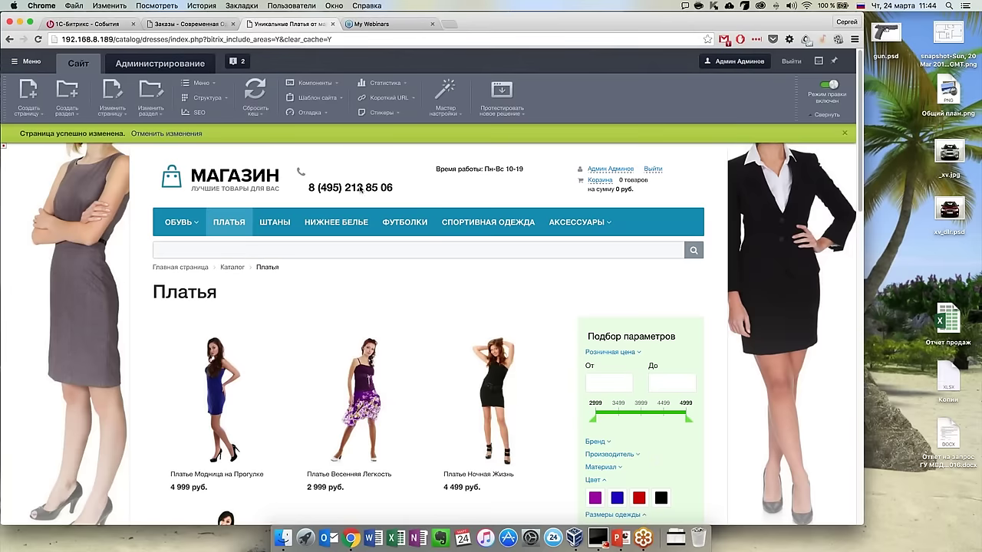
pyautogui.click(267, 178)
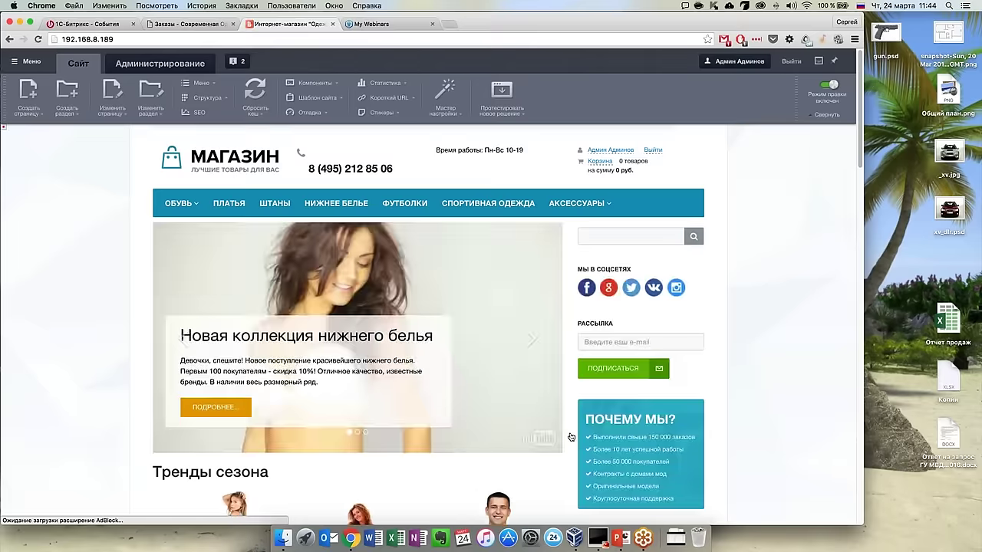
pyautogui.scroll(-20, 323, 382)
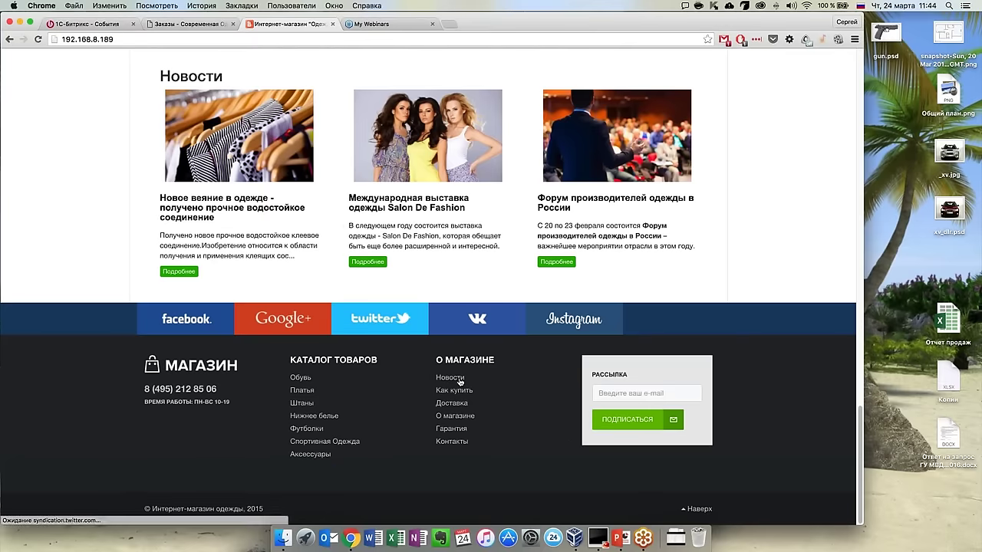
pyautogui.click(451, 379)
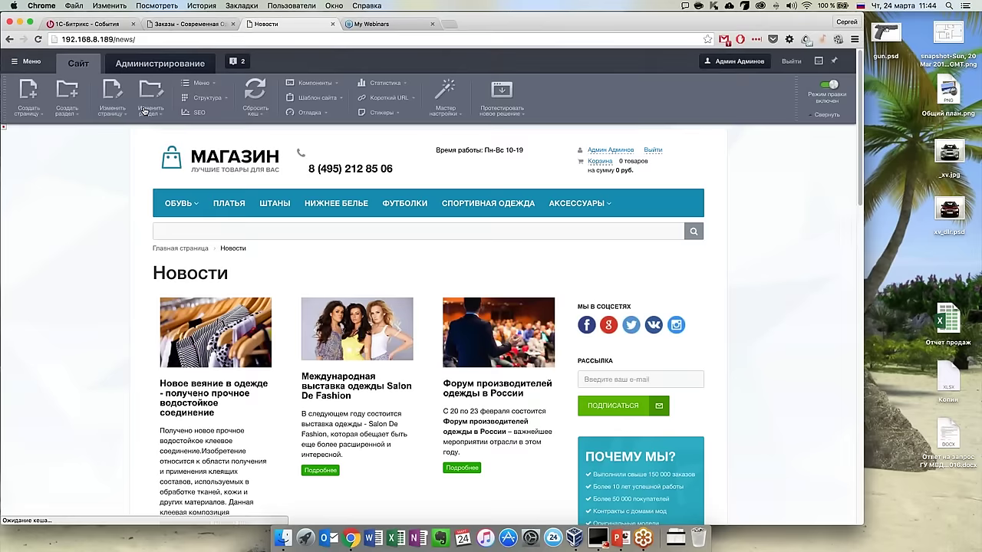
# Open the news page for editing and insert the "Персональные рекомендации" component from "Информация о товарах" in the "Магазин" group.
pyautogui.click(112, 96)
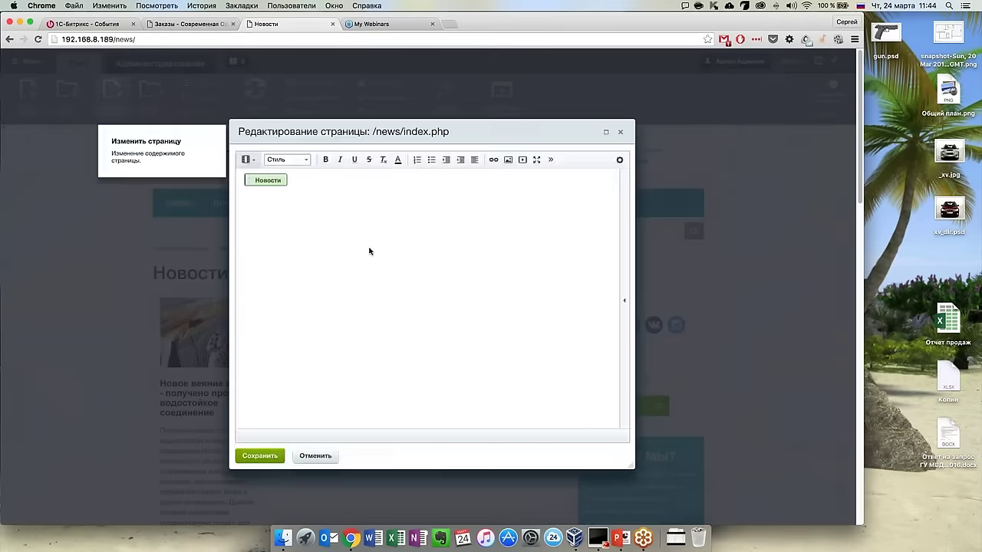
pyautogui.click(624, 299)
pyautogui.moveTo(504, 284); pyautogui.dragTo(525, 303)
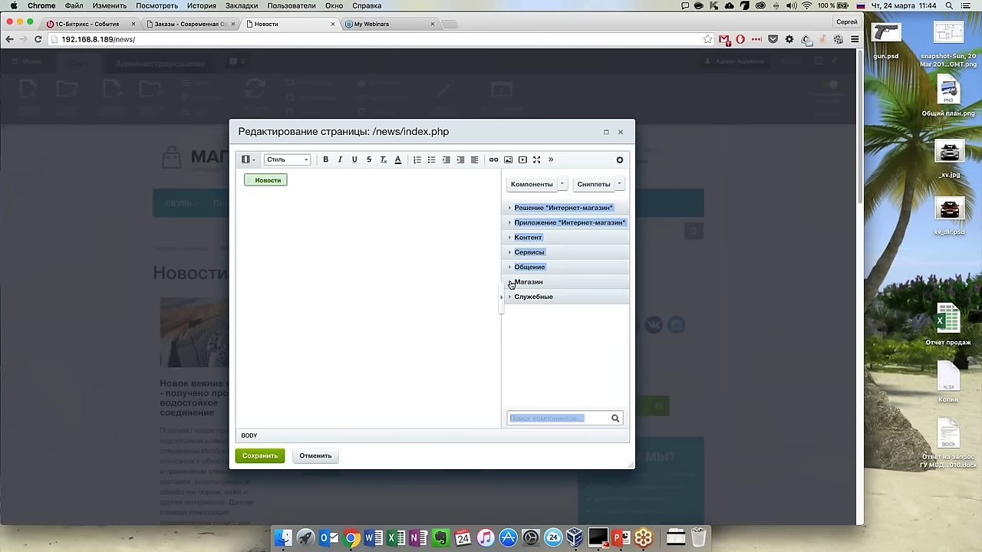
pyautogui.click(511, 284)
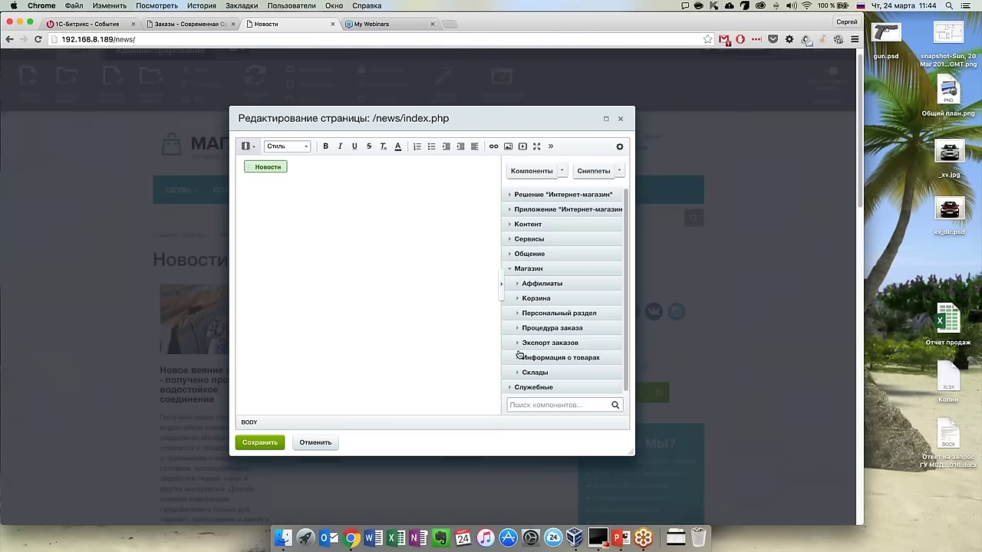
pyautogui.click(518, 358)
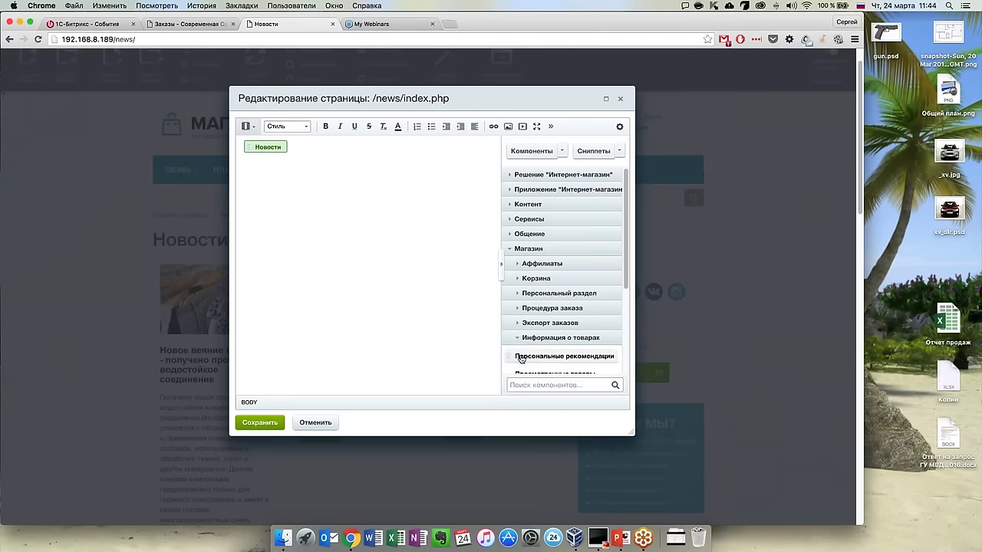
pyautogui.moveTo(526, 356); pyautogui.dragTo(343, 233)
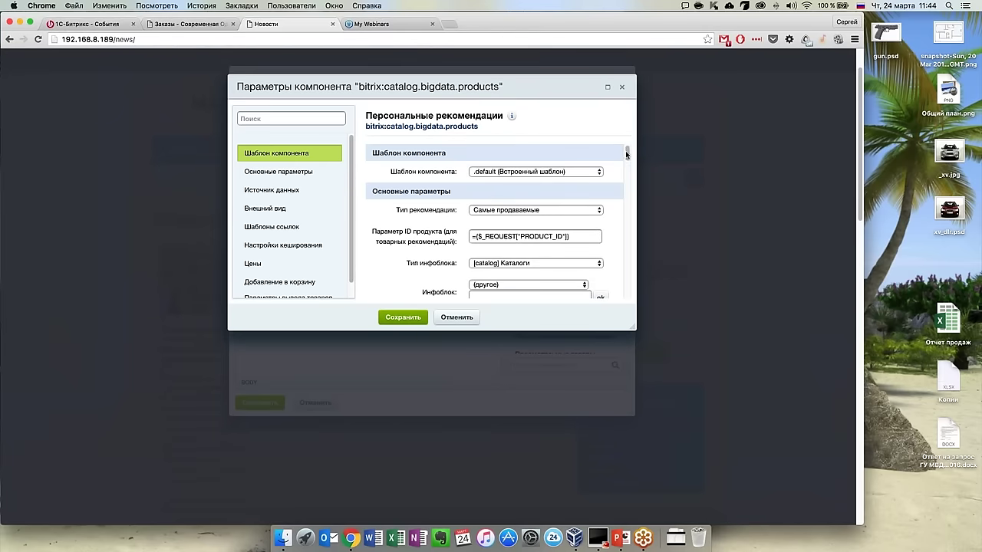
# Review the recommendation component's parameters, set its infoblock to "[2] Одежда", and save both the parameters and the news page.
pyautogui.scroll(-5, 626, 156)
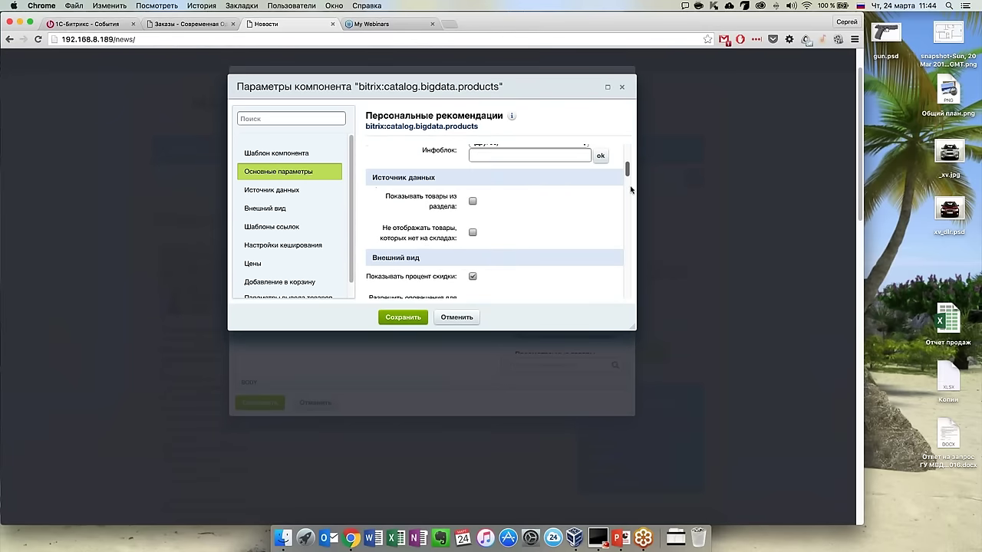
pyautogui.scroll(-10, 631, 189)
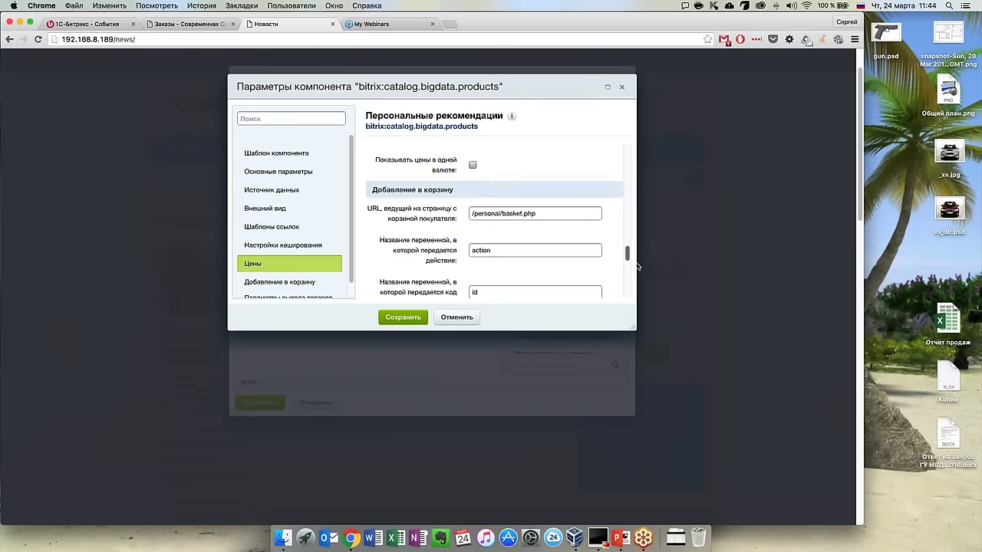
pyautogui.scroll(-5, 638, 266)
pyautogui.scroll(10, 633, 160)
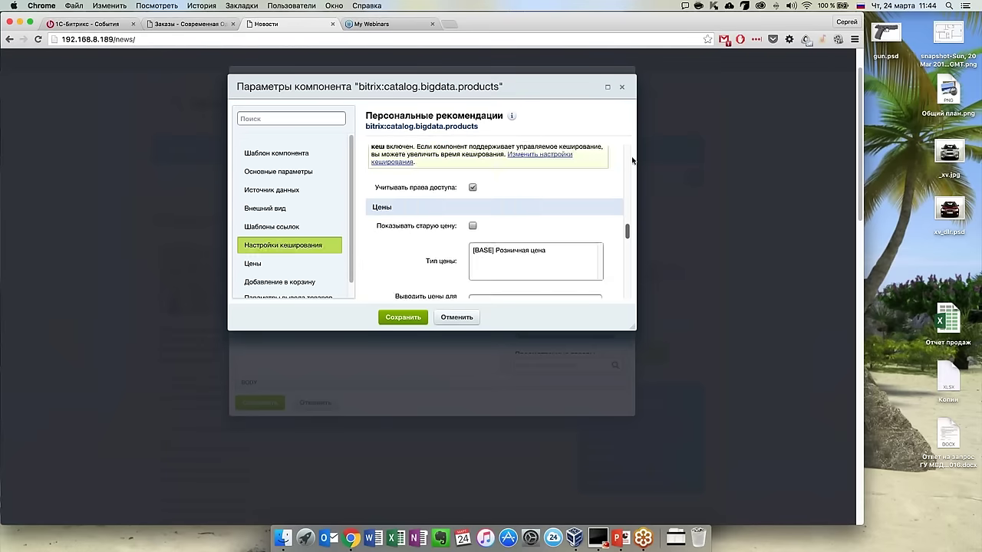
pyautogui.scroll(15, 633, 159)
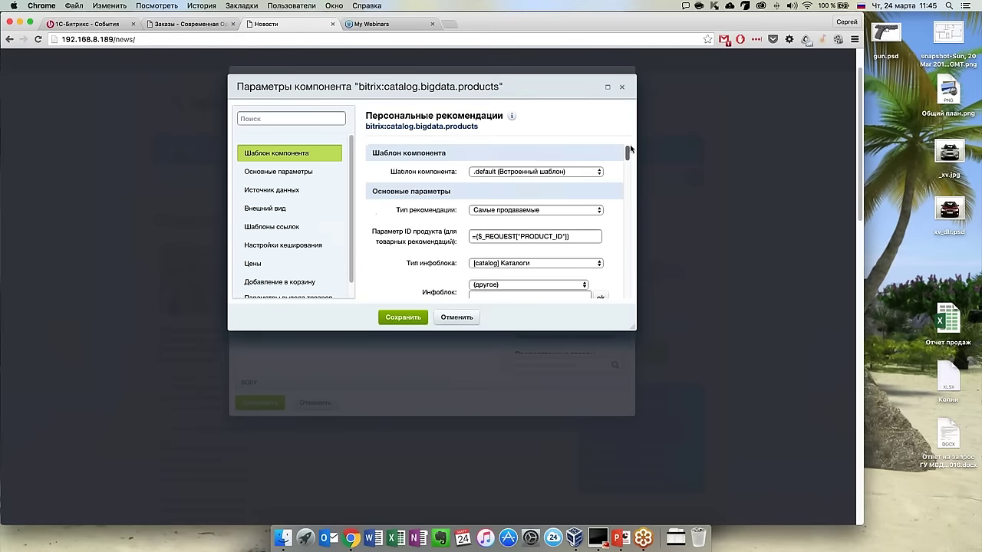
pyautogui.scroll(-1, 527, 274)
pyautogui.click(529, 267)
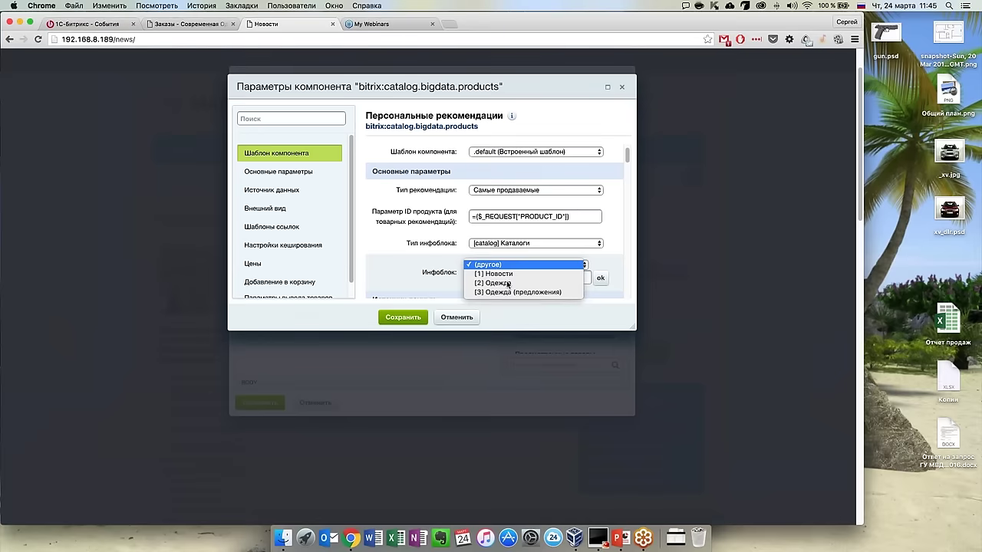
pyautogui.click(499, 283)
pyautogui.click(412, 318)
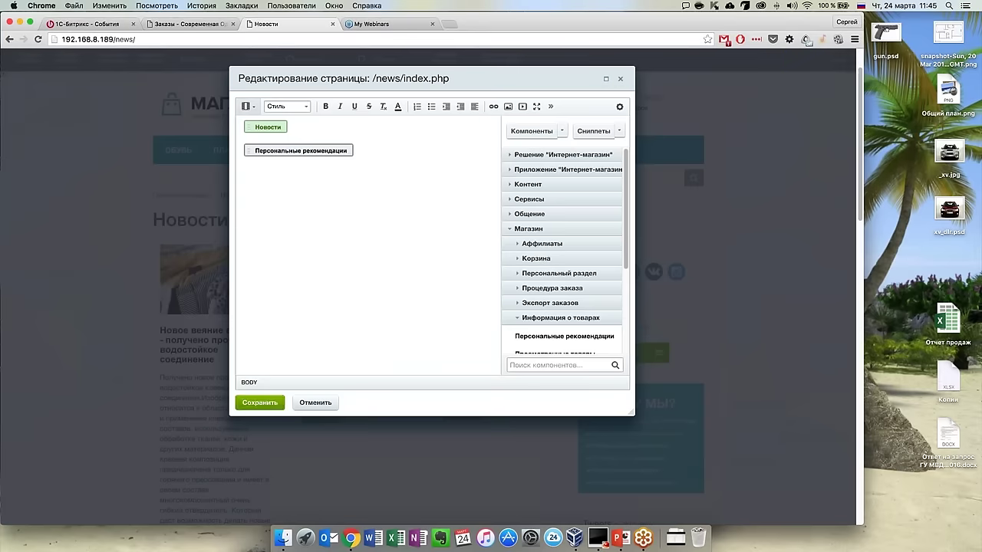
pyautogui.click(260, 403)
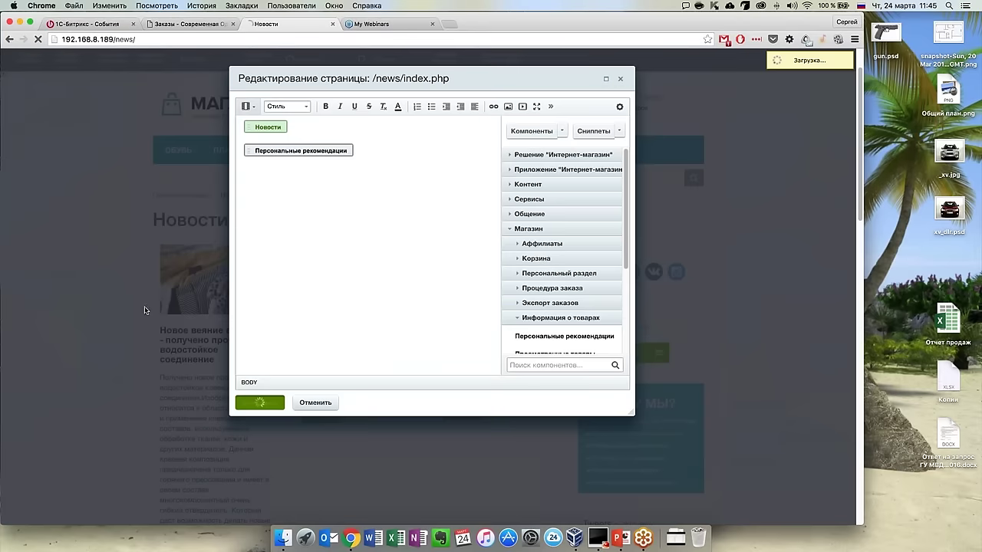
# Locate the added recommendations component below the news articles and open its parameters.
pyautogui.scroll(-15, 115, 338)
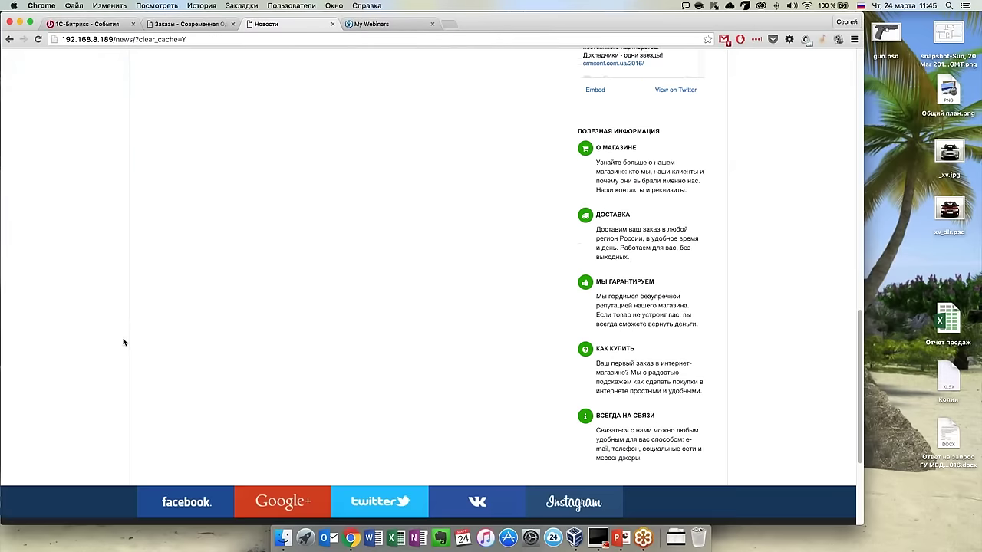
pyautogui.scroll(5, 122, 342)
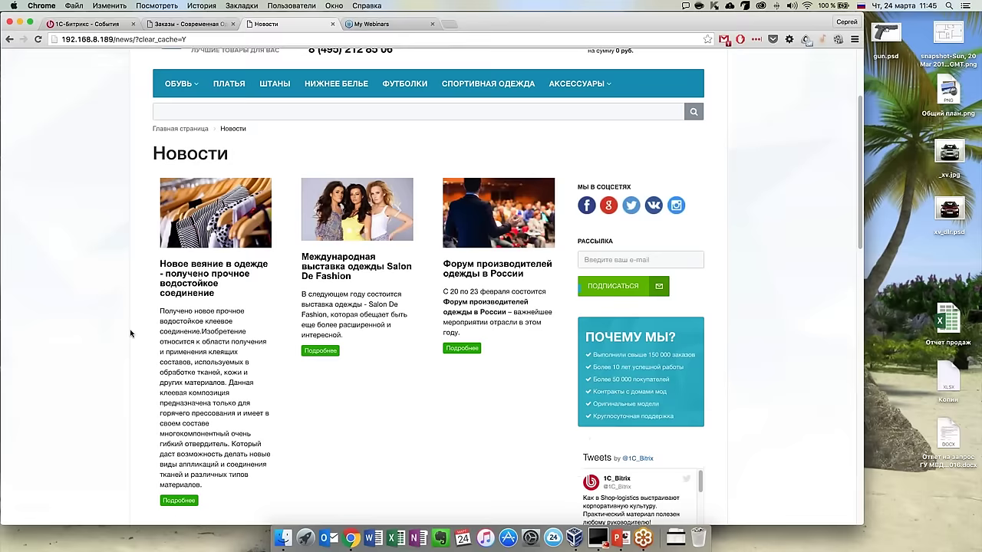
pyautogui.scroll(-5, 154, 333)
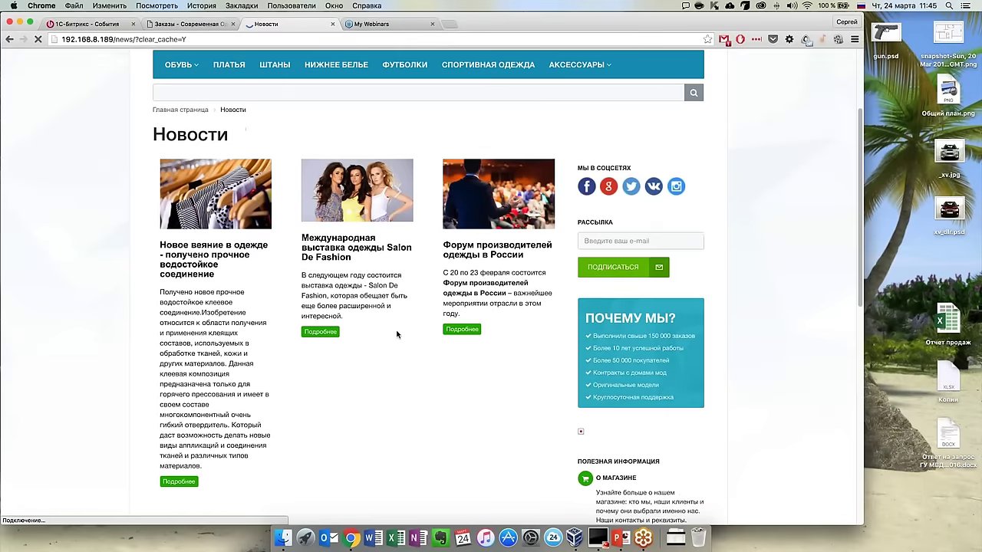
pyautogui.moveTo(158, 340)
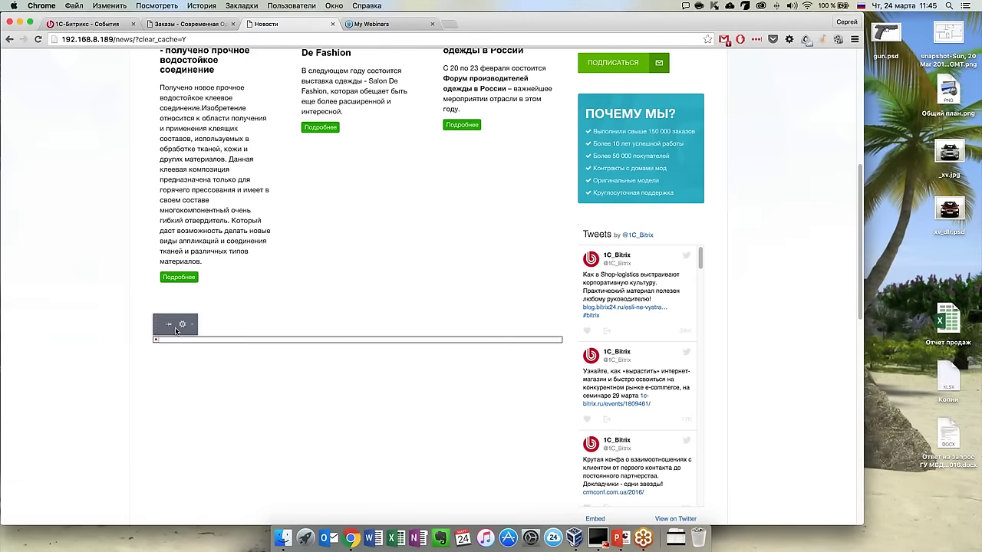
pyautogui.click(194, 328)
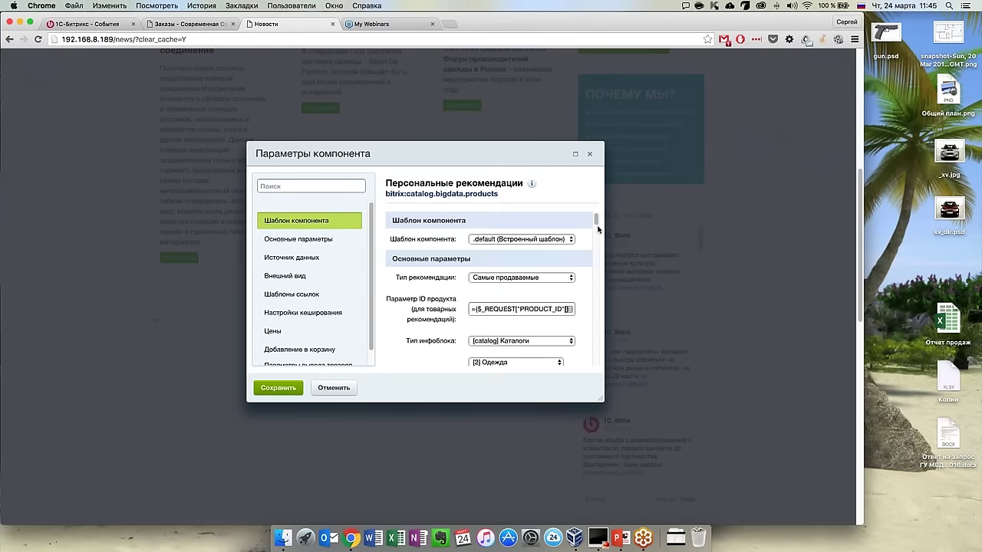
# Switch "Показывать товары из раздела" on and back off in the recommendation component's data source parameters.
pyautogui.moveTo(597, 222); pyautogui.dragTo(600, 246)
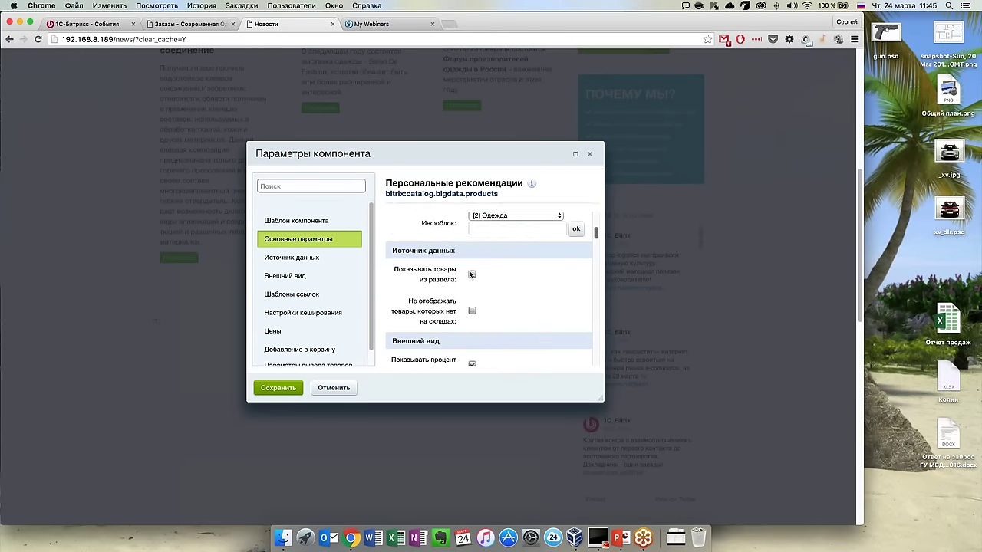
pyautogui.scroll(5, 471, 307)
pyautogui.scroll(-4, 604, 230)
pyautogui.scroll(-1, 462, 263)
pyautogui.click(472, 259)
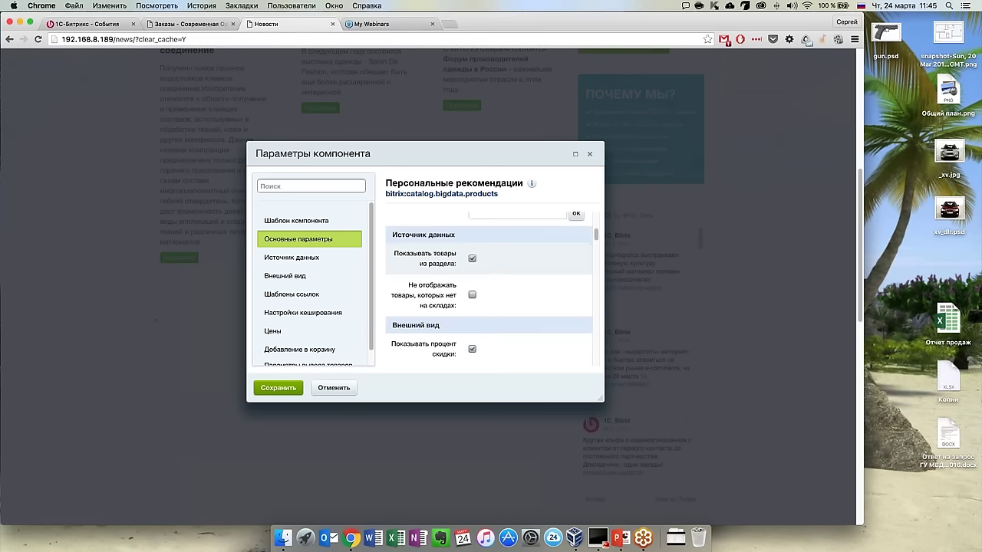
pyautogui.click(472, 260)
# Enable "Показывать товары каталога" for the "Одежда" catalog, save the component parameters, and check the recommendations block on the news page.
pyautogui.moveTo(599, 236); pyautogui.dragTo(596, 357)
pyautogui.click(473, 254)
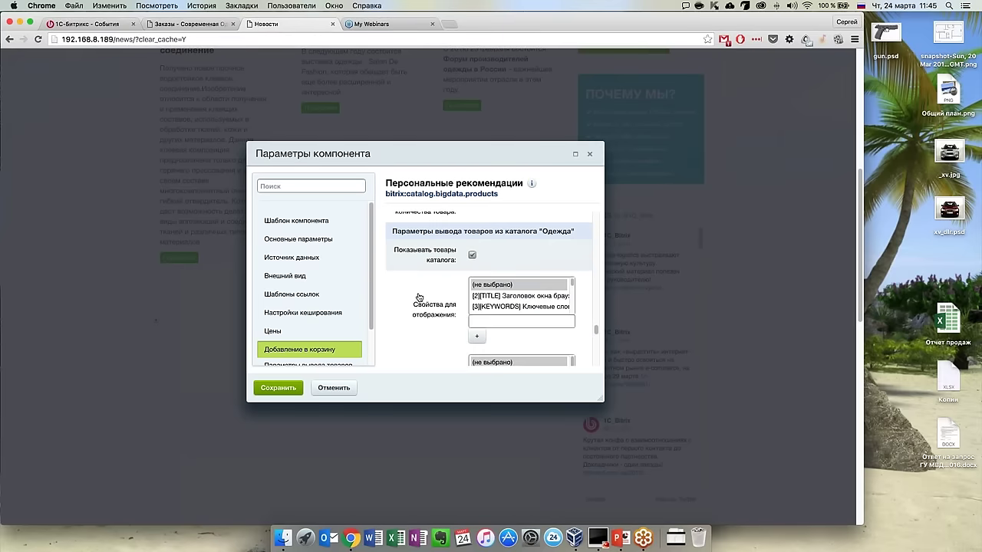
pyautogui.scroll(-1, 418, 299)
pyautogui.scroll(-2, 554, 288)
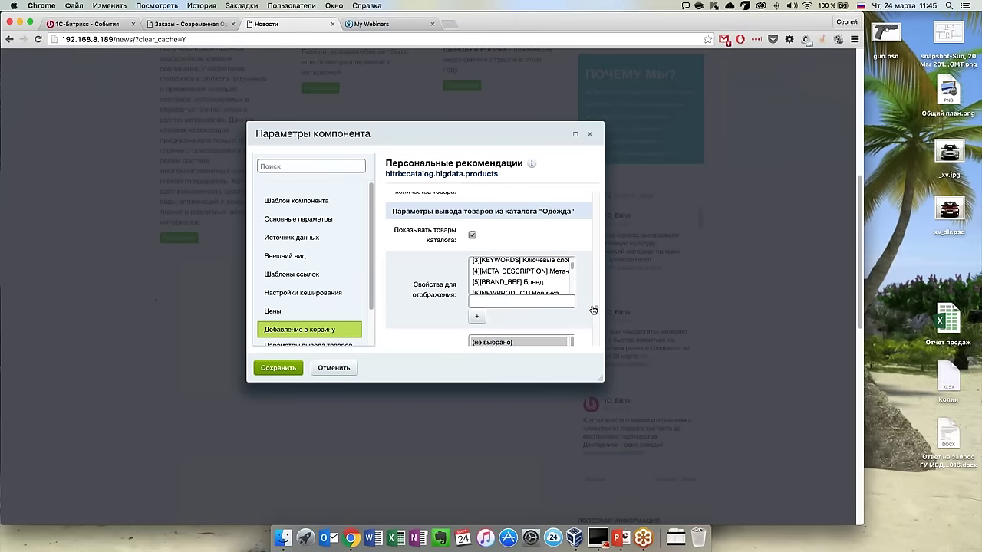
pyautogui.scroll(-1, 597, 315)
pyautogui.scroll(-5, 597, 314)
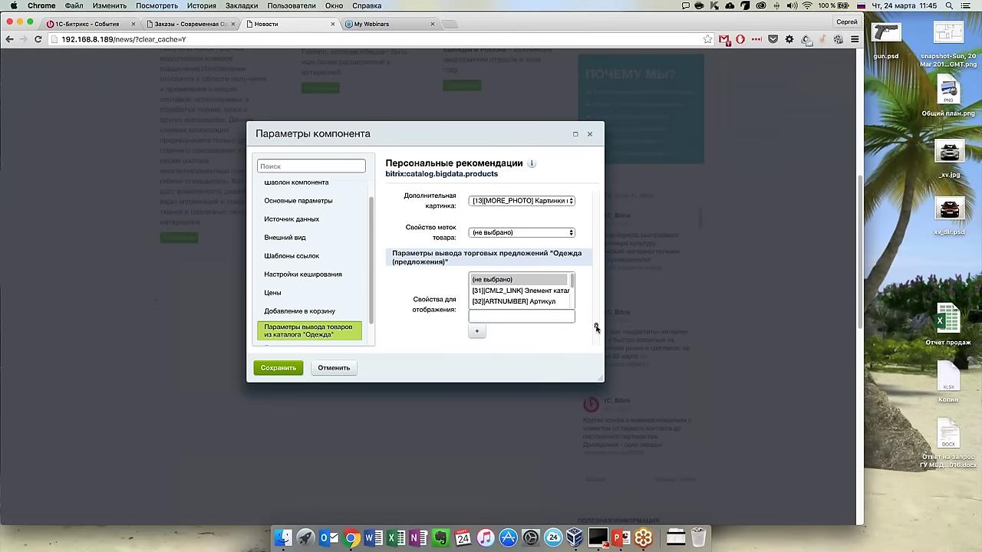
pyautogui.click(290, 370)
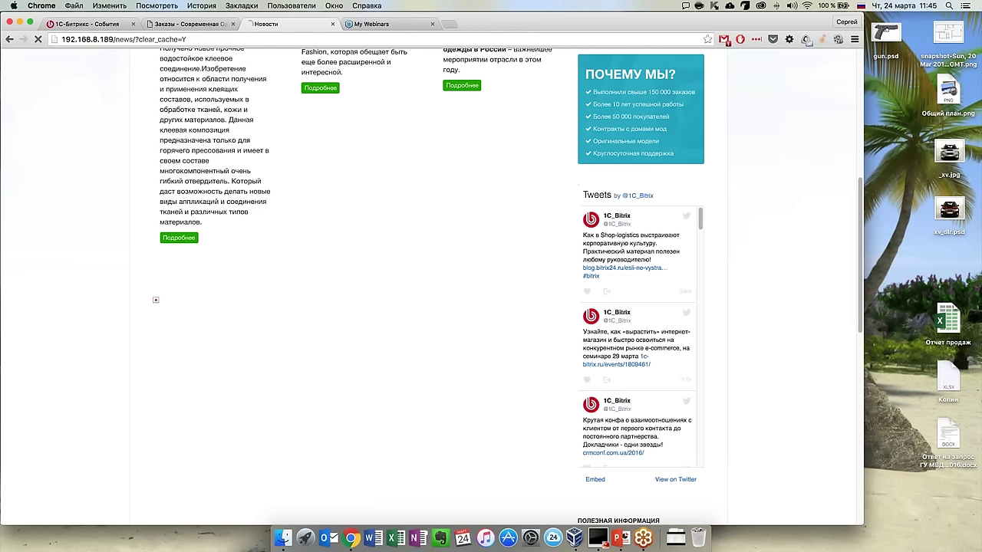
pyautogui.scroll(-10, 313, 349)
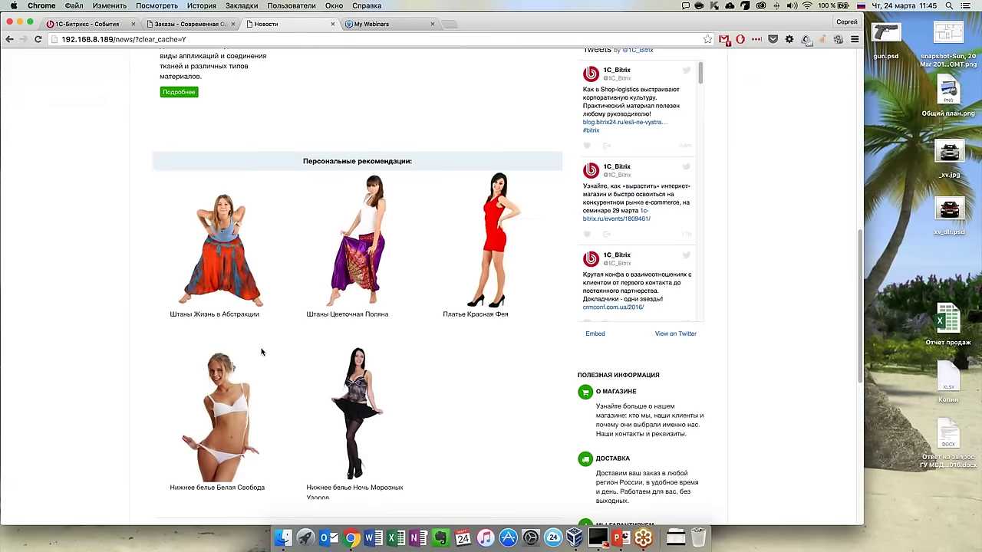
pyautogui.scroll(5, 266, 355)
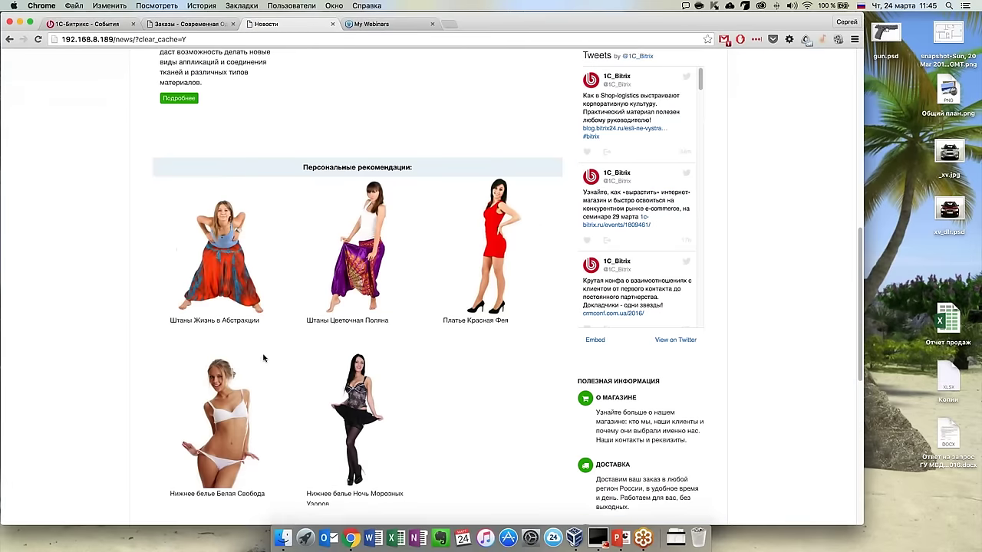
# Review the "Персональные рекомендации" product block below the articles on the news page.
pyautogui.scroll(-5, 268, 360)
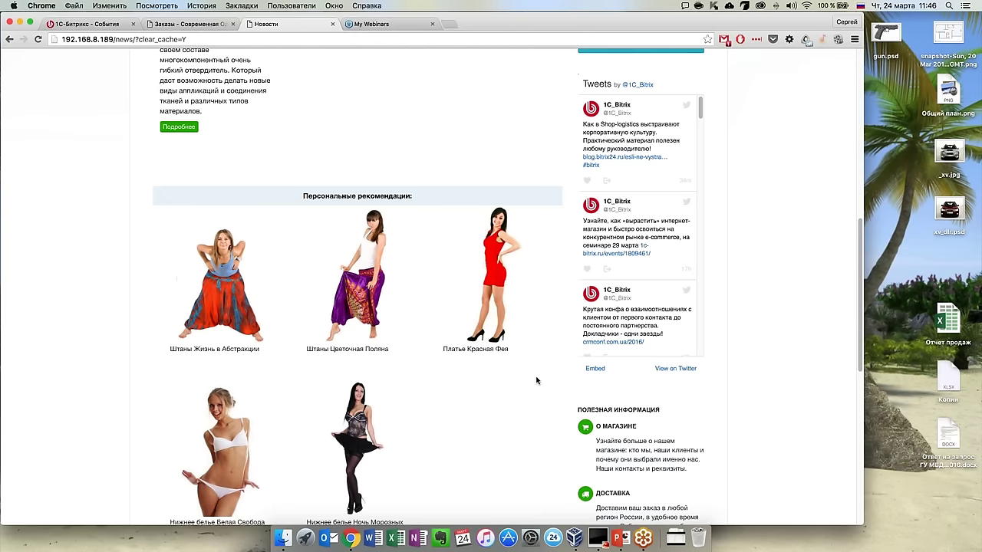
pyautogui.scroll(1, 492, 373)
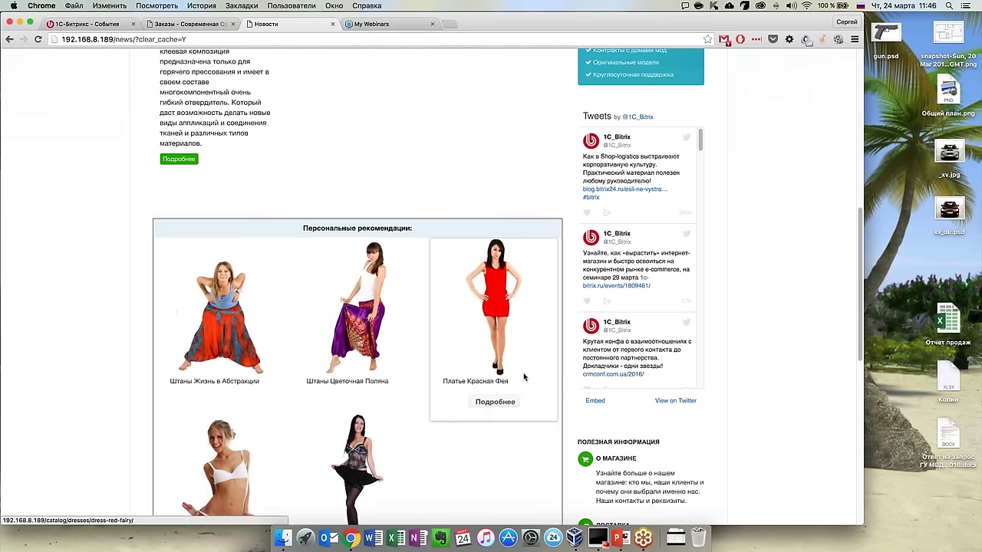
pyautogui.scroll(10, 524, 377)
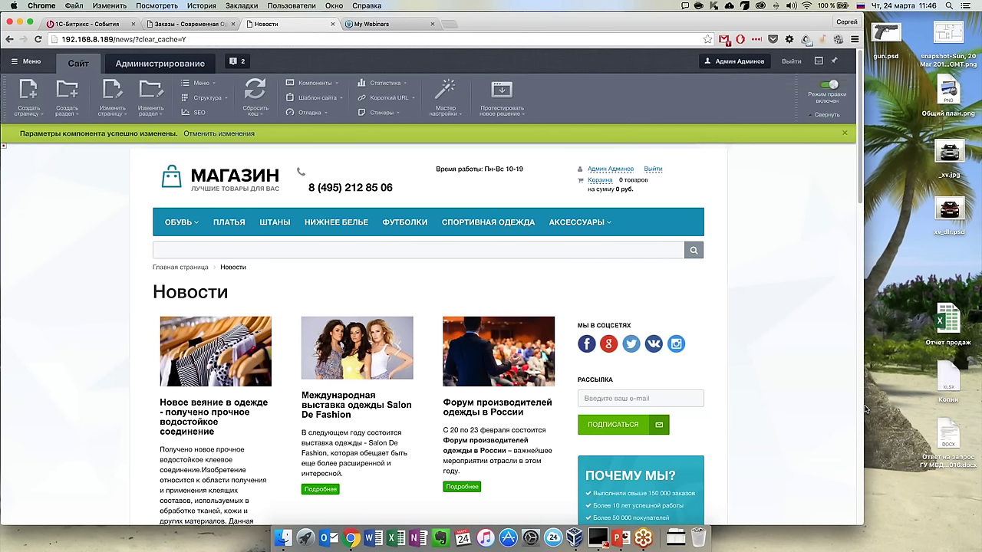
# Open the marketing "Персонализация" page in the administration area and start enabling the Bitrix BigData service.
pyautogui.click(190, 25)
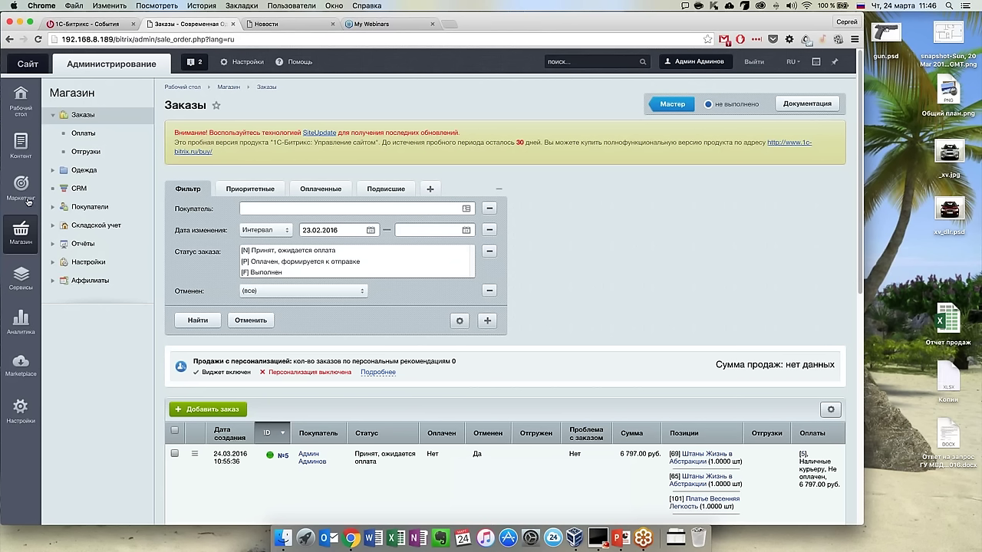
pyautogui.moveTo(29, 201)
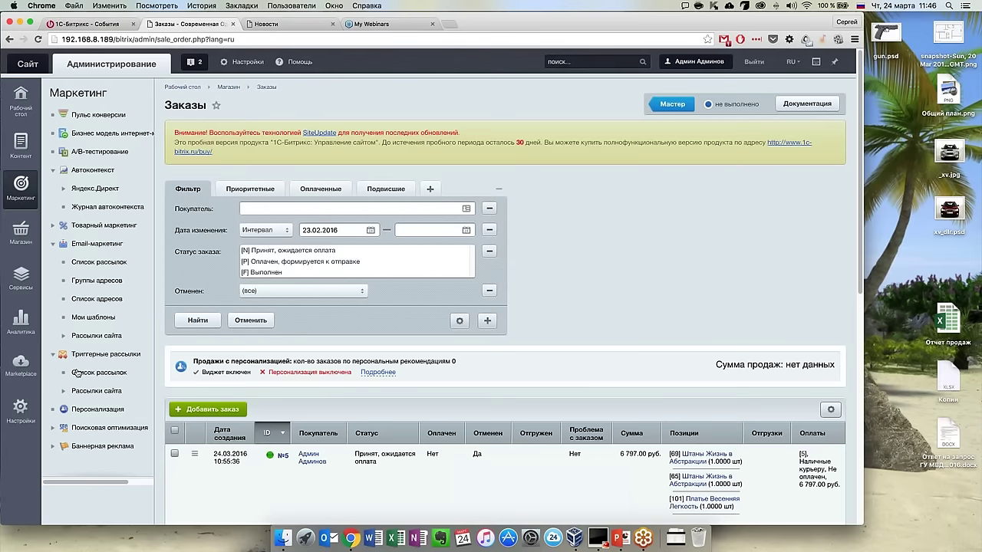
pyautogui.click(81, 412)
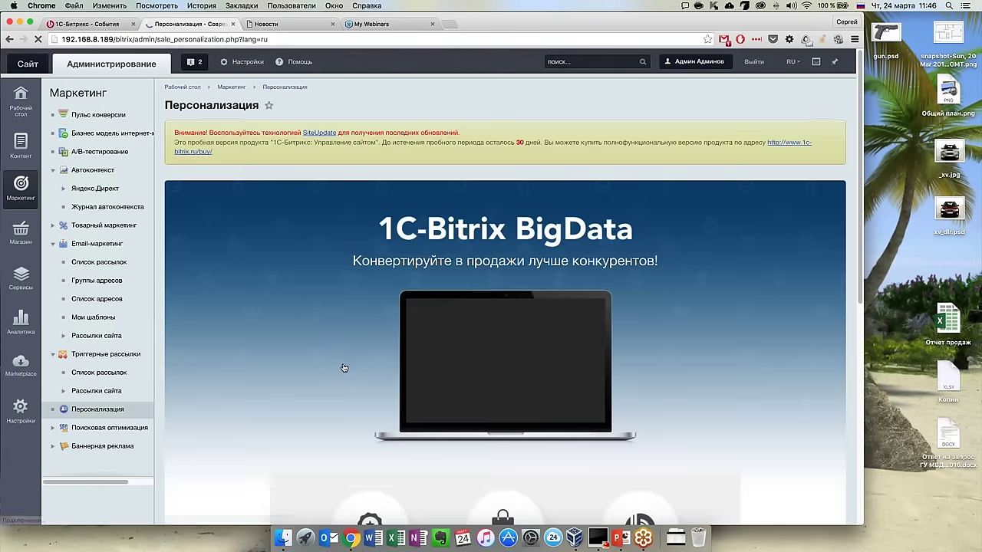
pyautogui.scroll(-10, 340, 369)
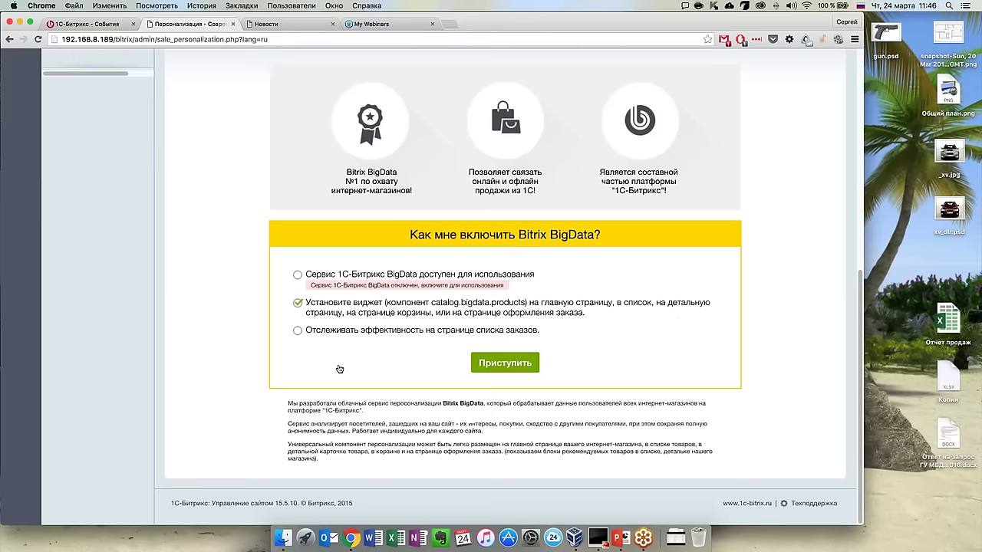
pyautogui.click(491, 371)
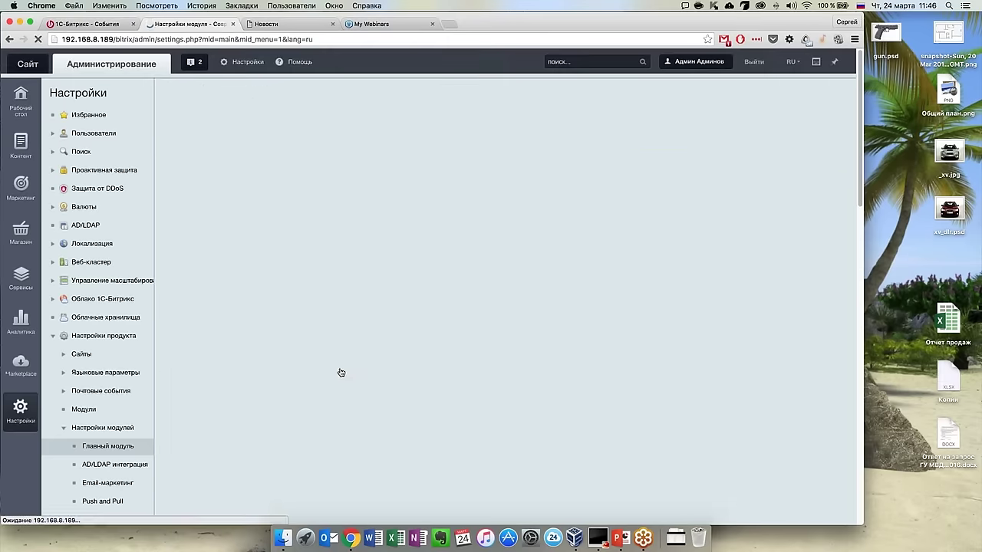
# Look through the main module's settings for the option that enables the BigData service.
pyautogui.scroll(-2, 328, 371)
pyautogui.scroll(-2, 328, 371)
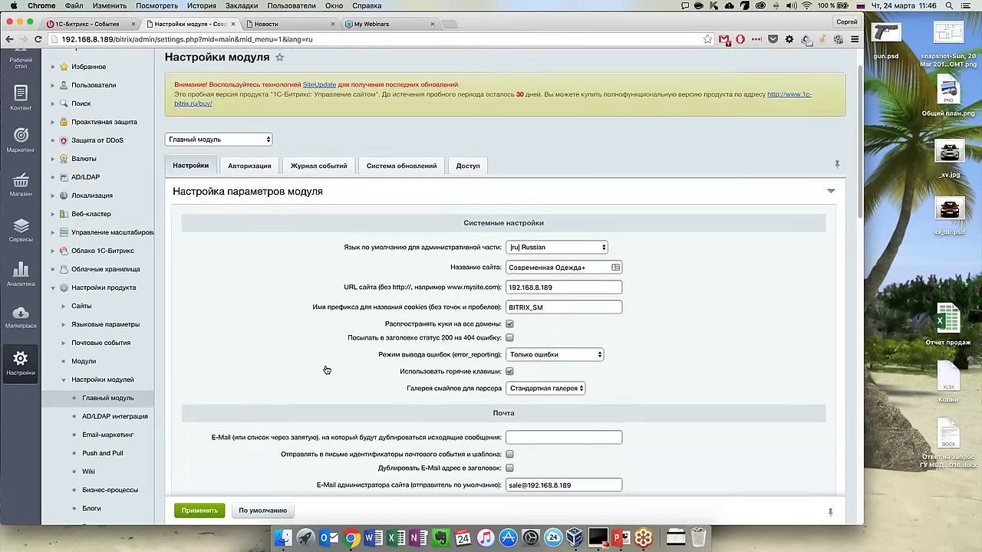
pyautogui.scroll(-10, 325, 369)
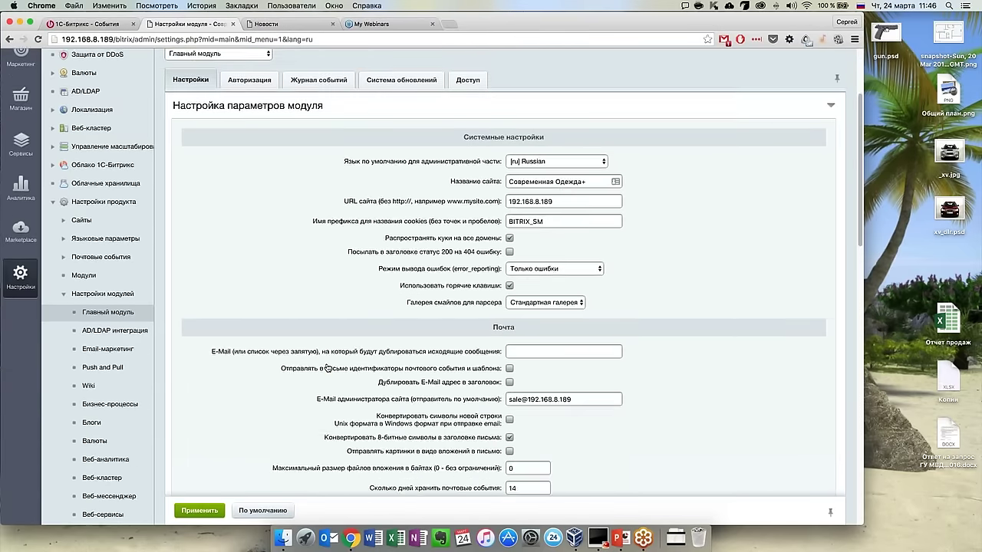
pyautogui.scroll(-6, 327, 369)
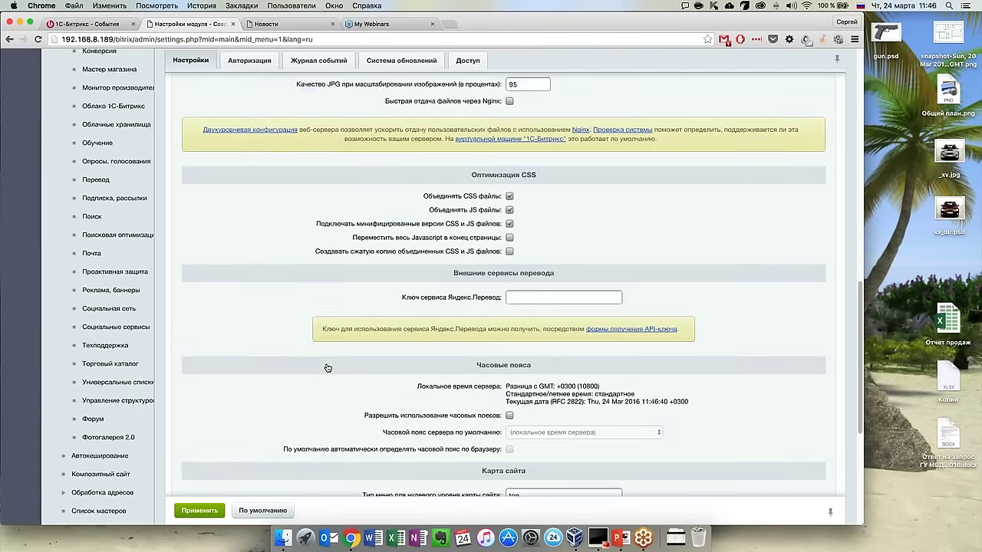
pyautogui.scroll(-2, 328, 368)
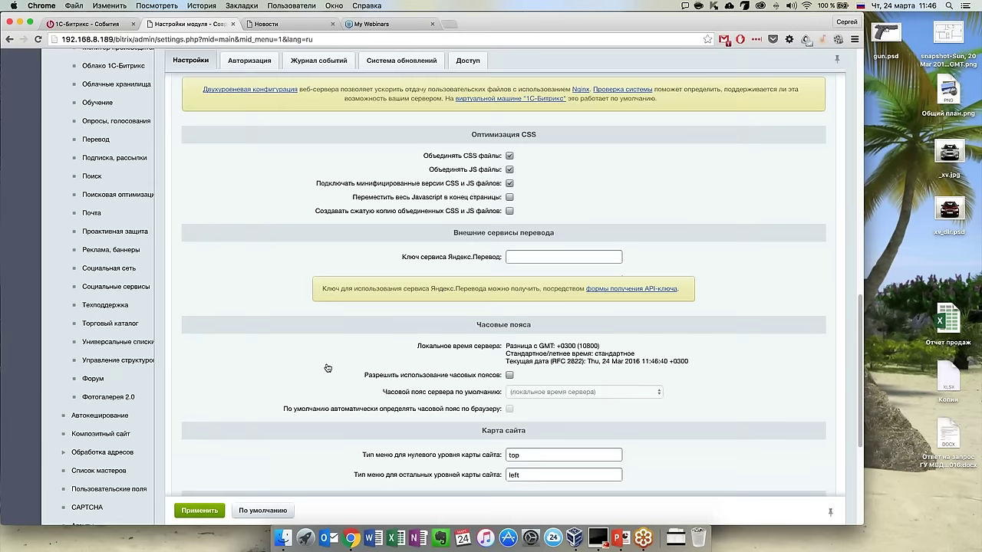
pyautogui.scroll(-3, 328, 369)
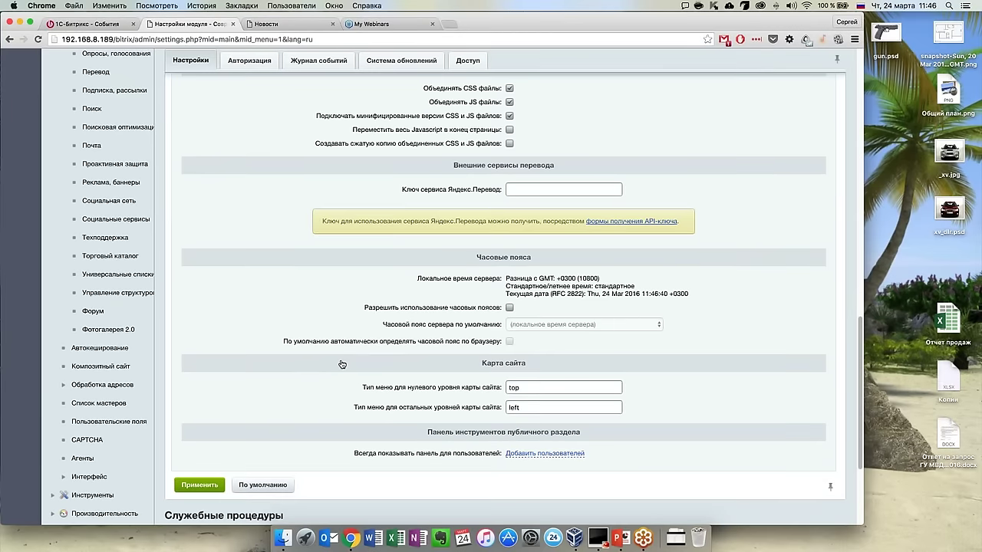
pyautogui.scroll(8, 342, 364)
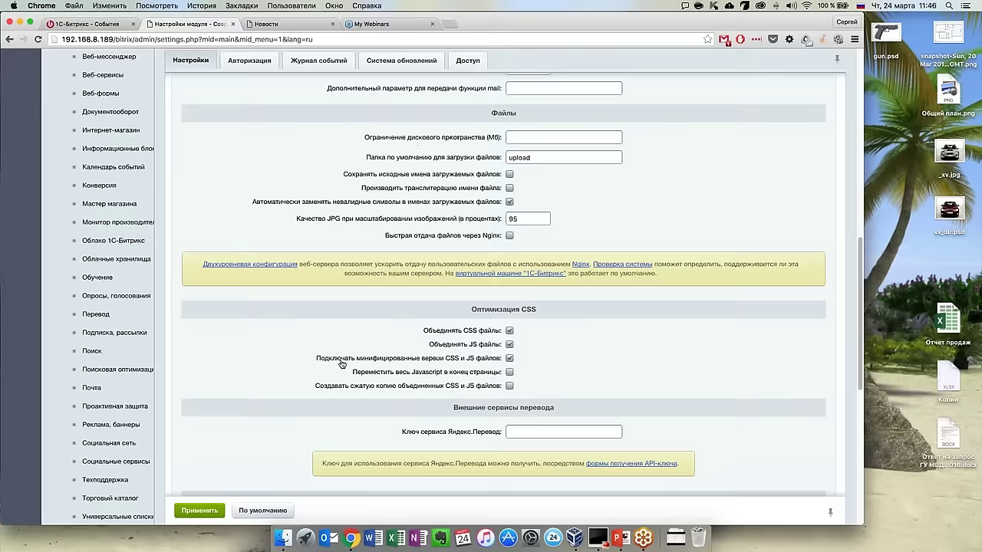
pyautogui.scroll(8, 342, 364)
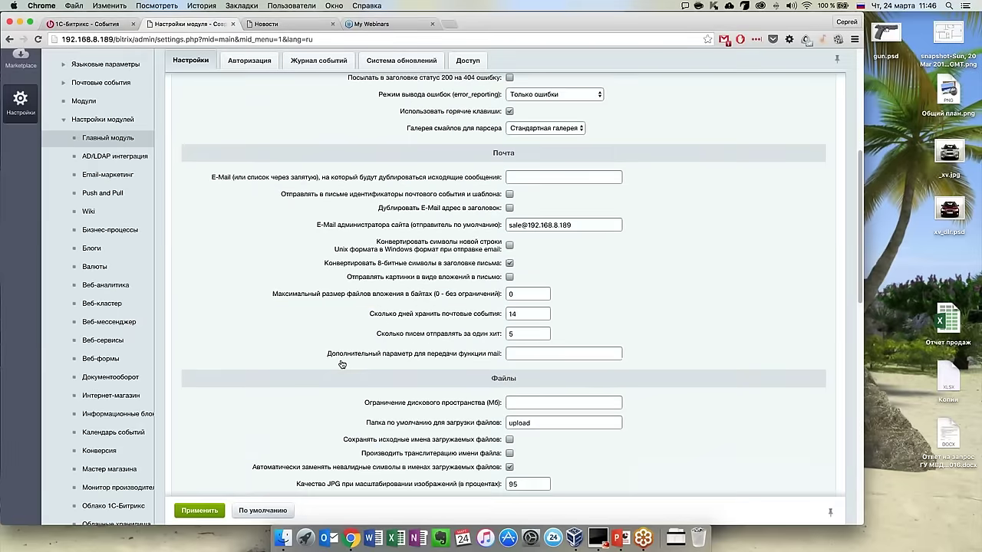
pyautogui.scroll(5, 342, 365)
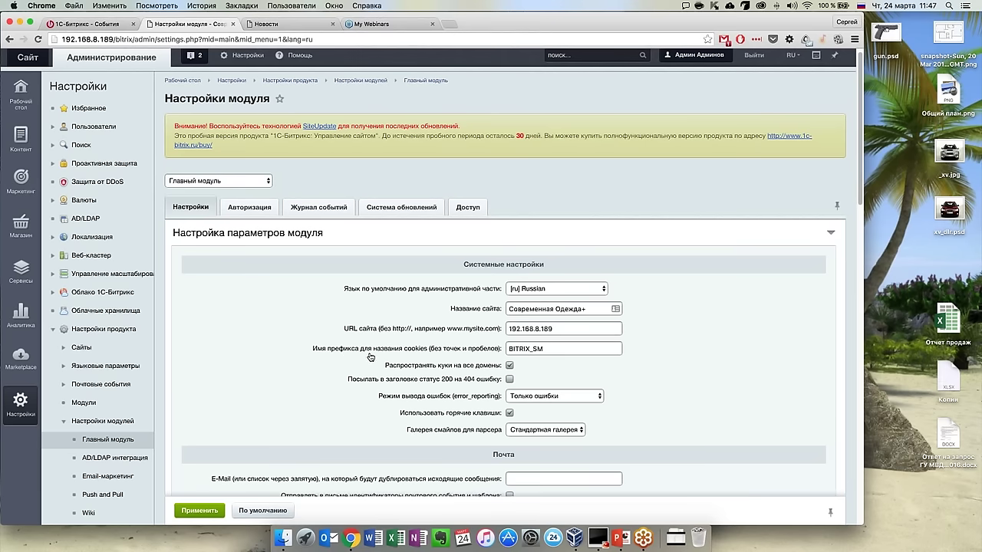
pyautogui.scroll(-3, 369, 356)
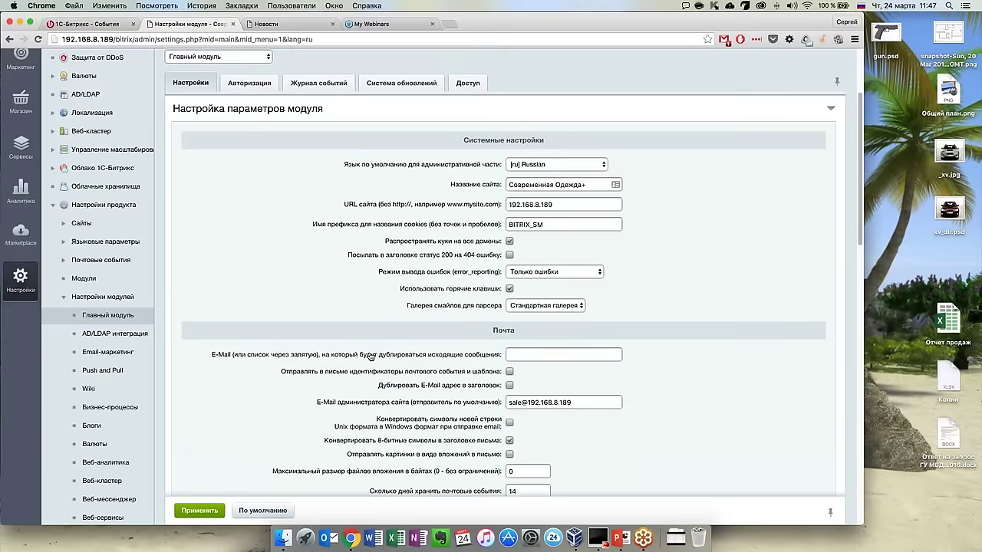
pyautogui.scroll(-5, 370, 356)
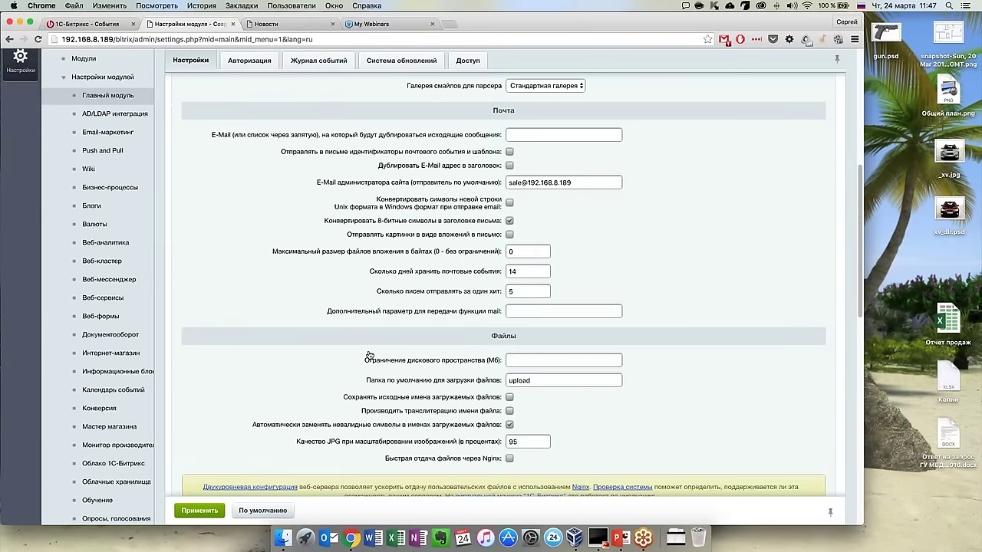
pyautogui.scroll(-2, 369, 356)
pyautogui.scroll(-3, 370, 356)
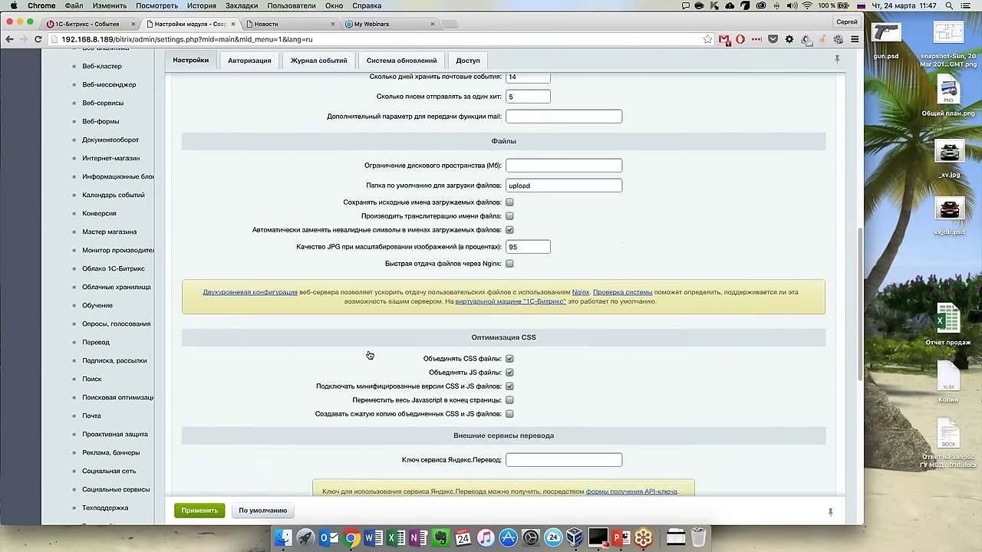
pyautogui.scroll(10, 370, 355)
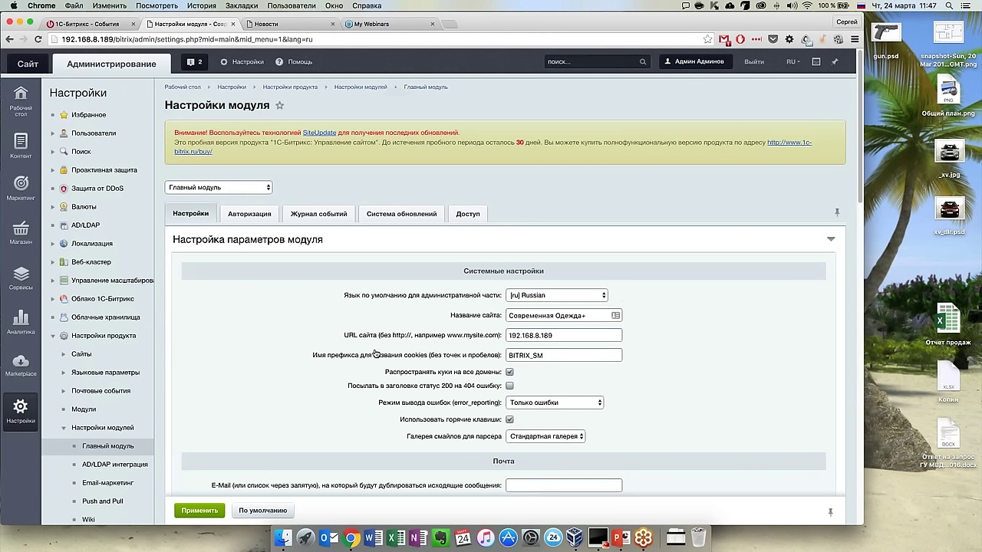
# Set the news page recommendation component's type to "Продаваемые/Просматриваемые/Похожие товары" and save its parameters.
pyautogui.click(290, 25)
pyautogui.scroll(-5, 282, 411)
pyautogui.scroll(-3, 283, 411)
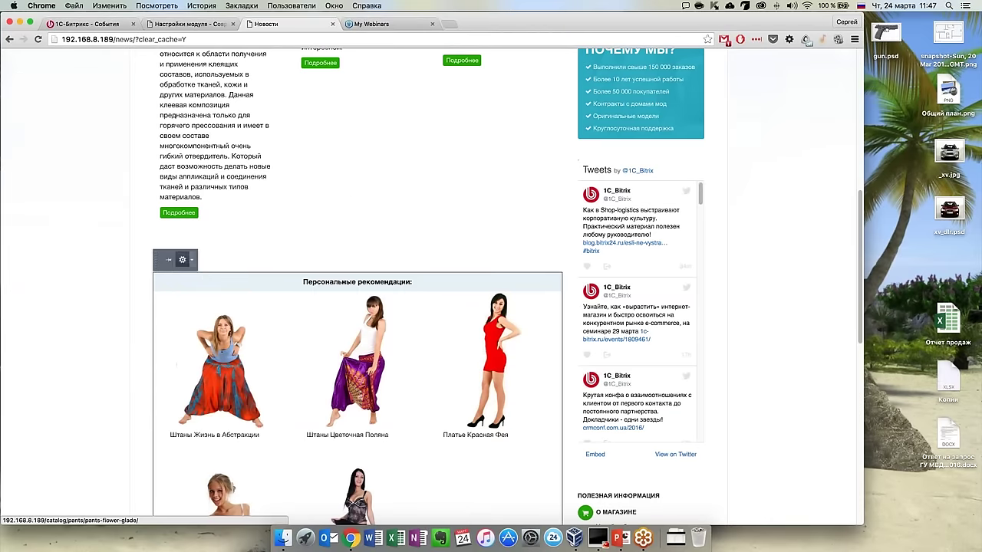
pyautogui.click(182, 259)
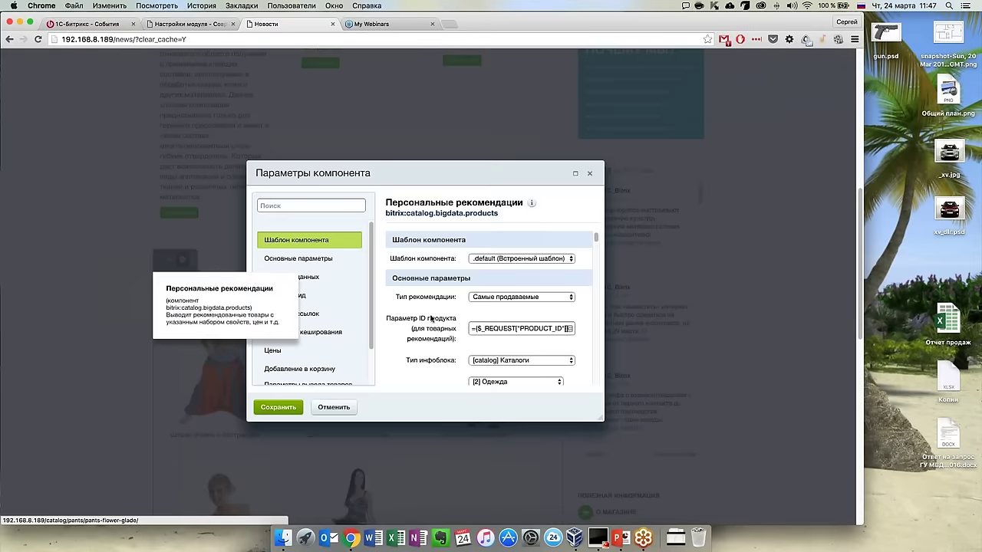
pyautogui.scroll(-1, 522, 269)
pyautogui.click(537, 278)
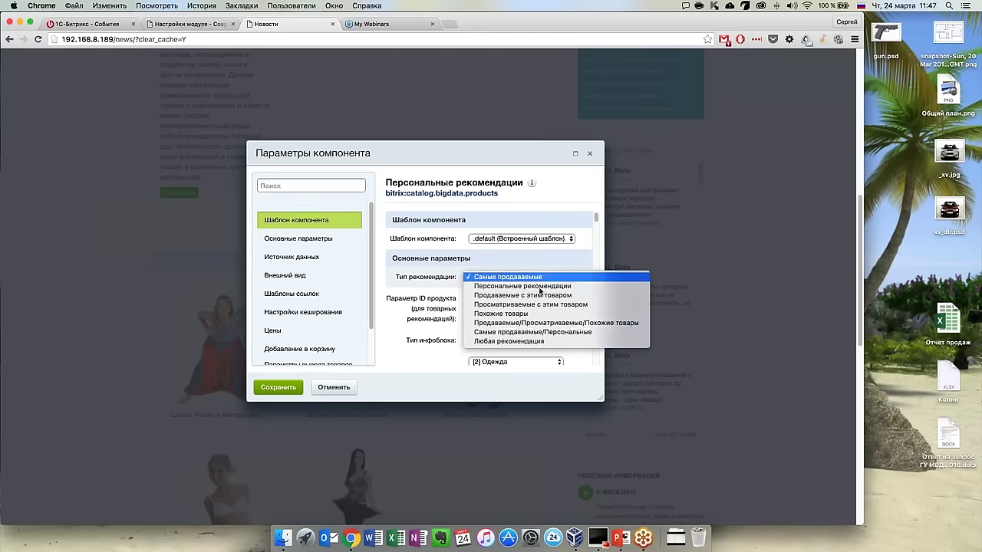
pyautogui.click(537, 323)
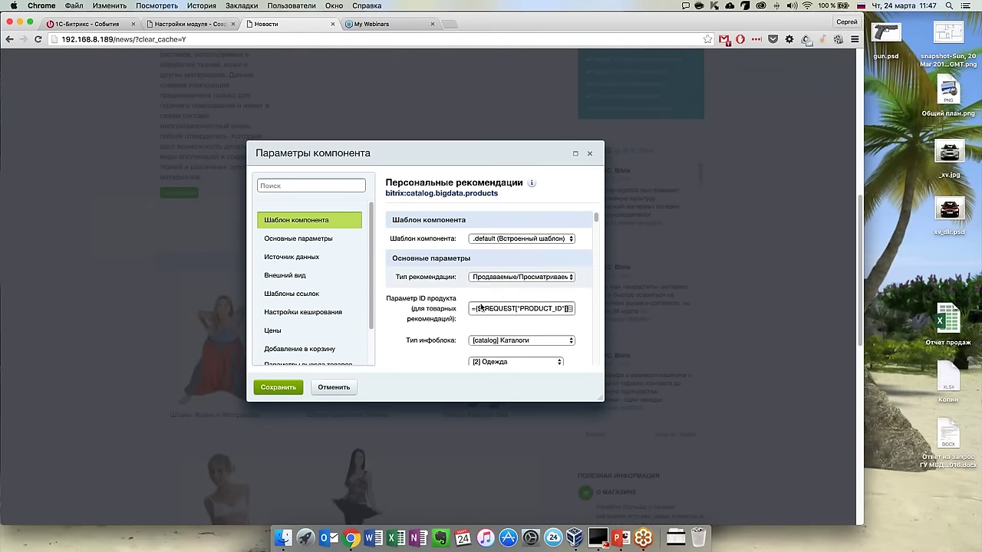
pyautogui.click(291, 390)
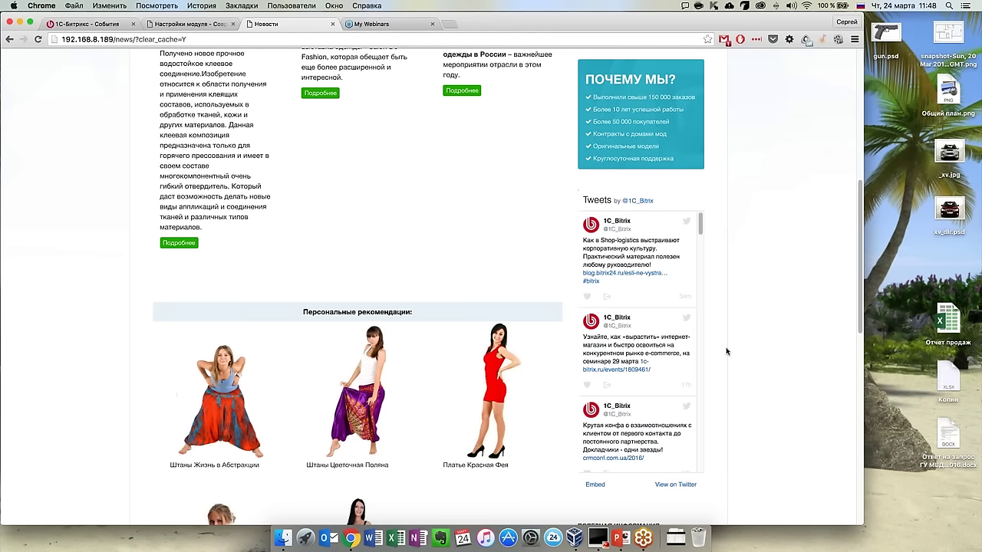
# Switch to the BUS_IM presentation in PowerPoint and play its slide show from the recommended products slide to the A/B testing slide.
pyautogui.scroll(10, 399, 317)
pyautogui.moveTo(353, 326)
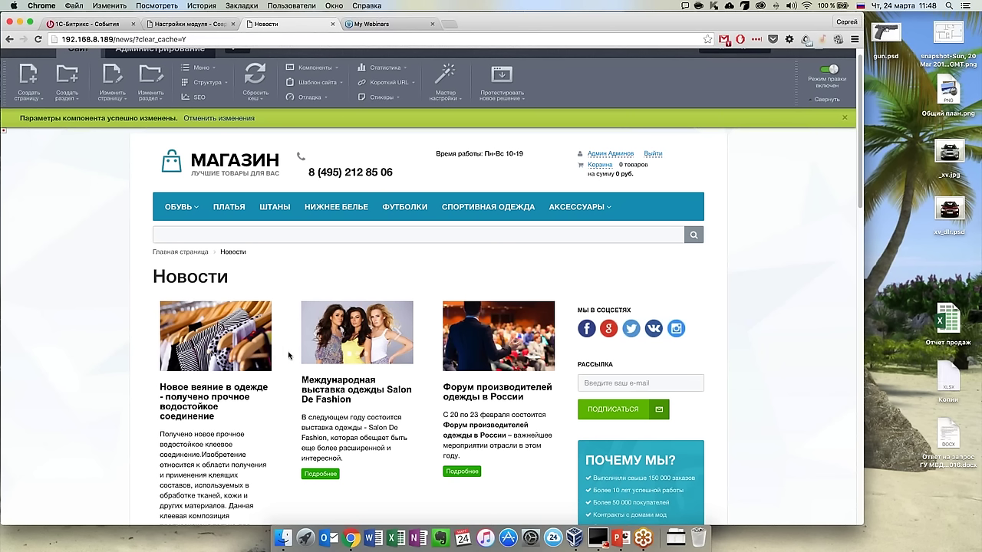
pyautogui.click(627, 540)
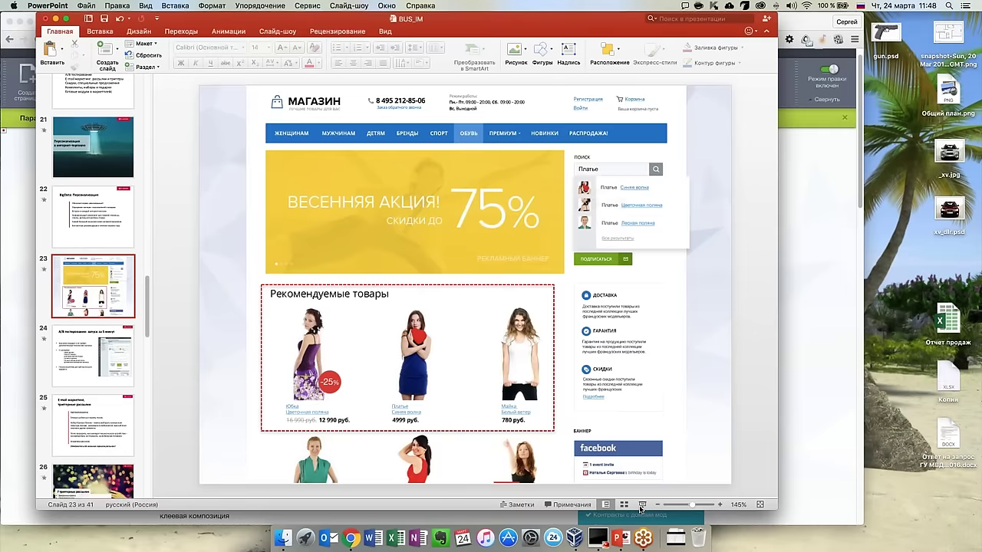
pyautogui.click(642, 507)
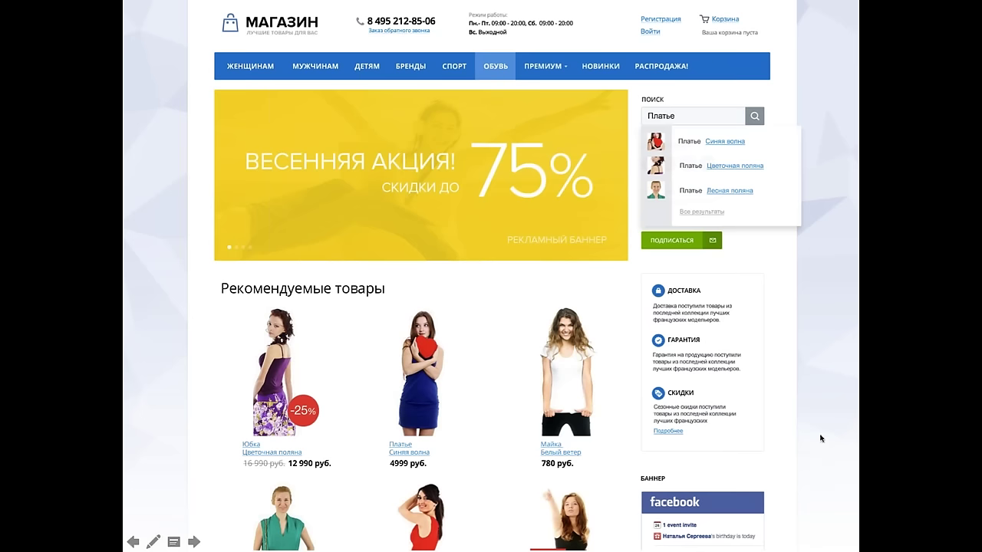
pyautogui.click(449, 426)
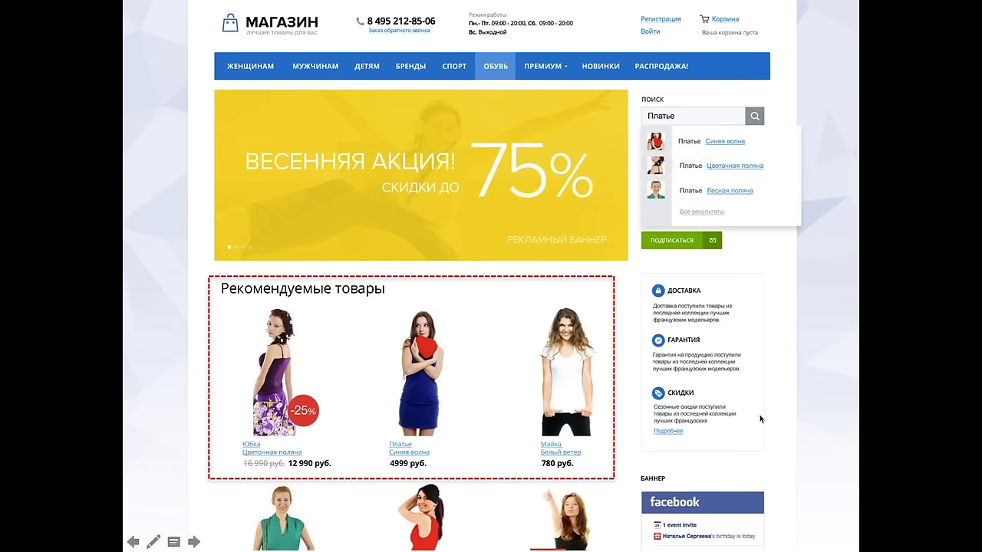
pyautogui.click(389, 252)
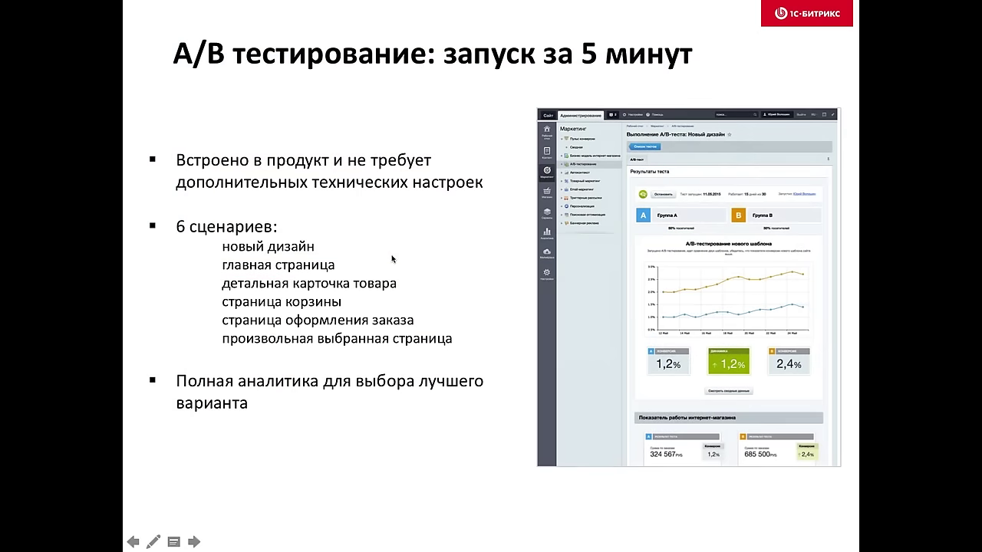
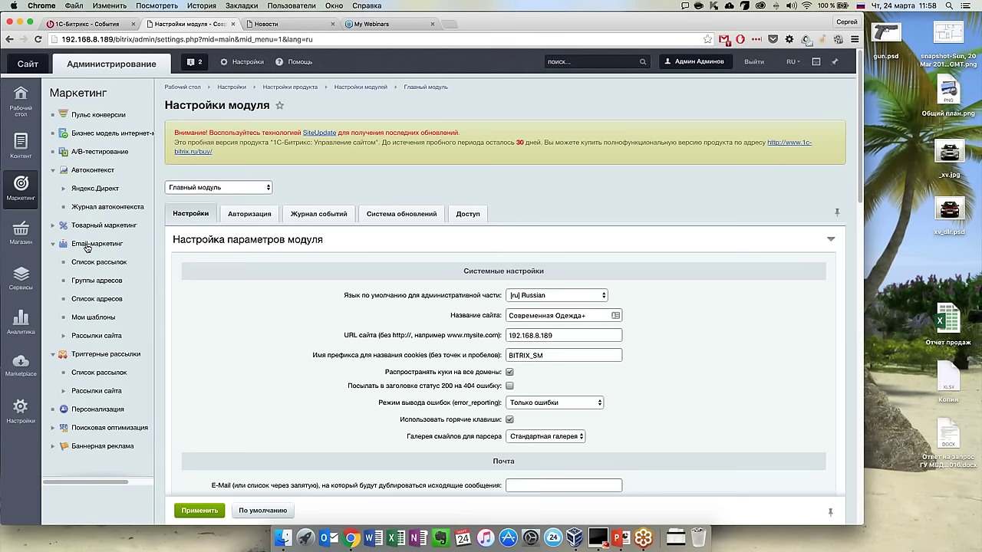
# Open the email marketing mailing list in the 1C-Bitrix administration area and start the wizard for creating a new mailing.
pyautogui.click(52, 244)
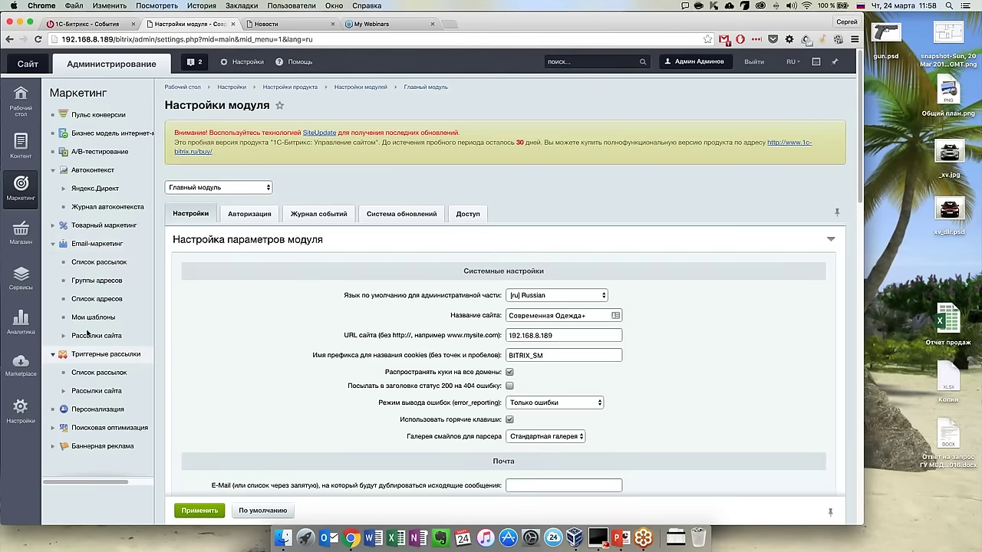
pyautogui.click(112, 262)
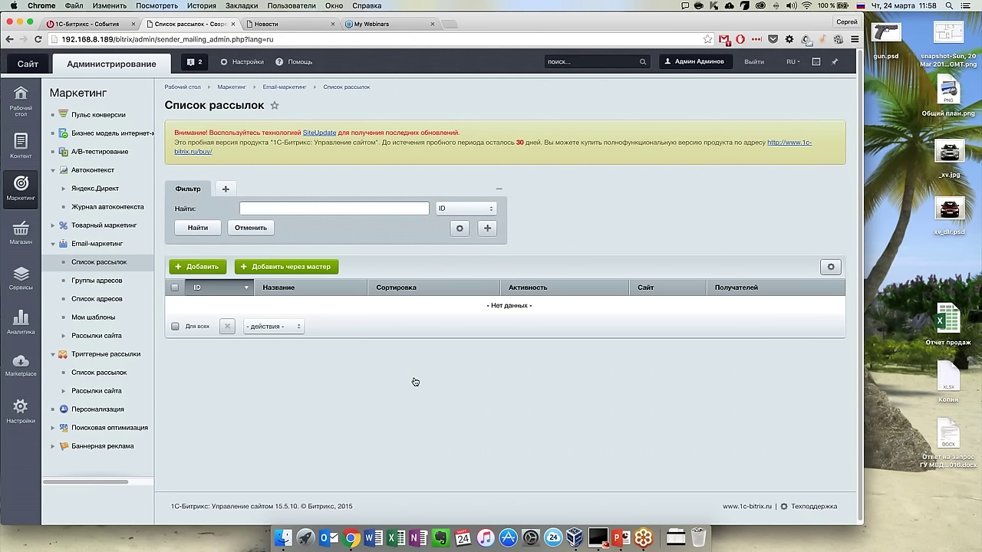
pyautogui.click(323, 267)
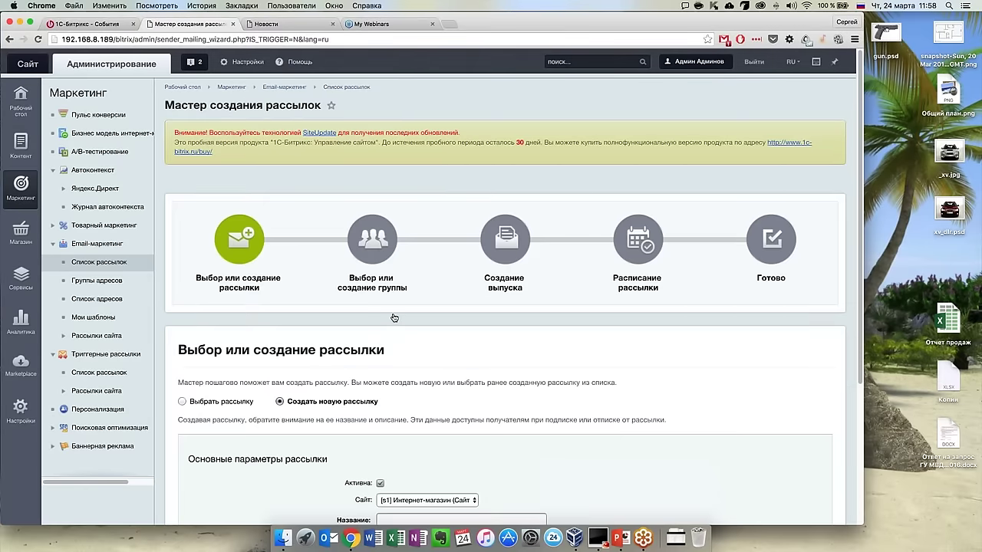
pyautogui.scroll(-2, 392, 318)
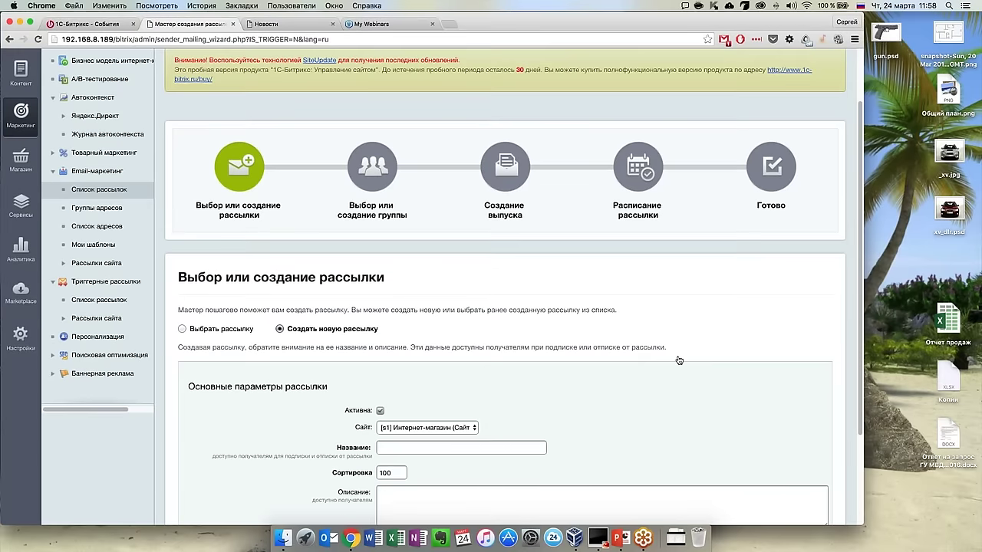
# Name the new mailing "Спецпредложени" and continue to the recipient group selection.
pyautogui.scroll(-3, 717, 356)
pyautogui.click(462, 353)
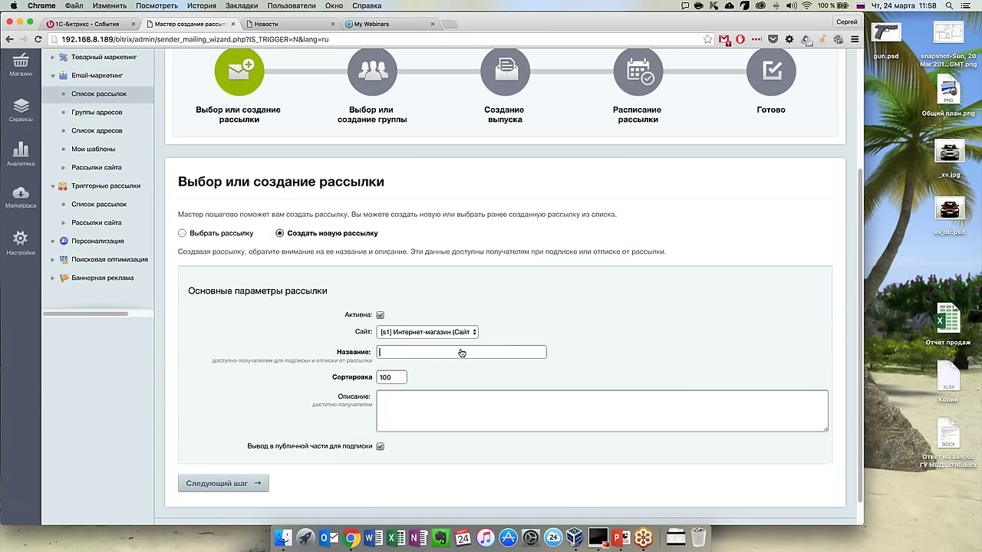
pyautogui.write('НОвинки')
pyautogui.press('super+a')
pyautogui.press('BackSpace')
pyautogui.write('Спецпредложени')
pyautogui.click(243, 485)
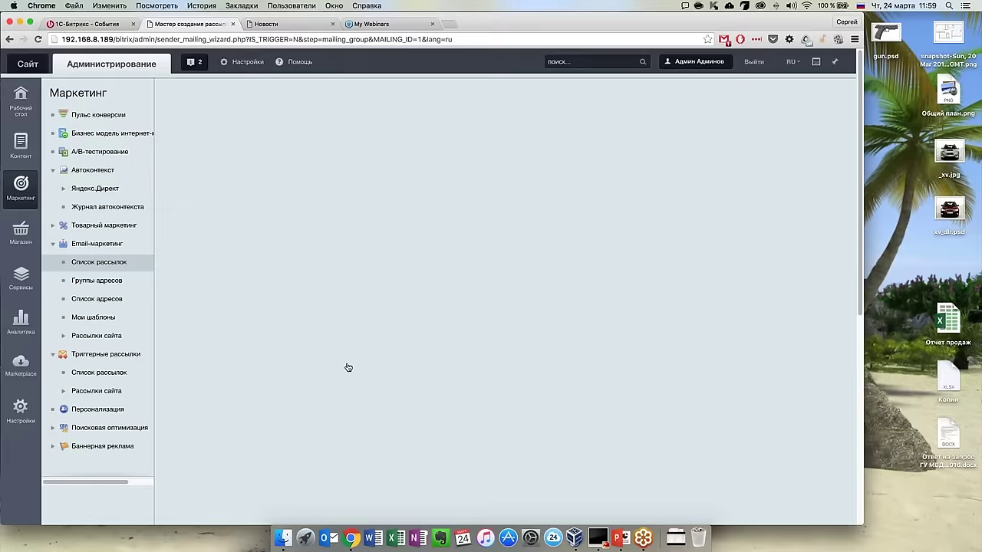
# Start creating a new address group for the mailing and name it "Все покупатели".
pyautogui.scroll(-5, 349, 361)
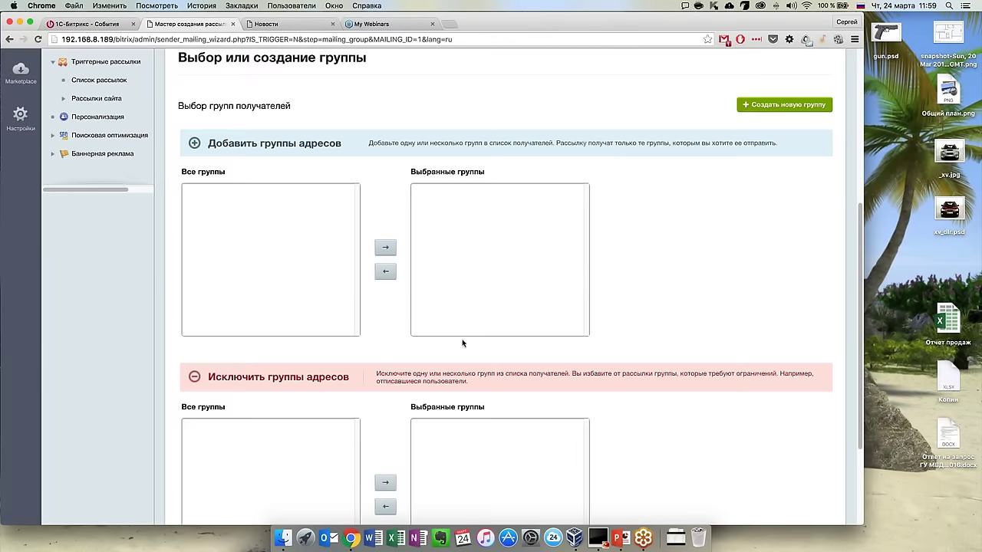
pyautogui.scroll(-2, 439, 243)
pyautogui.scroll(4, 463, 339)
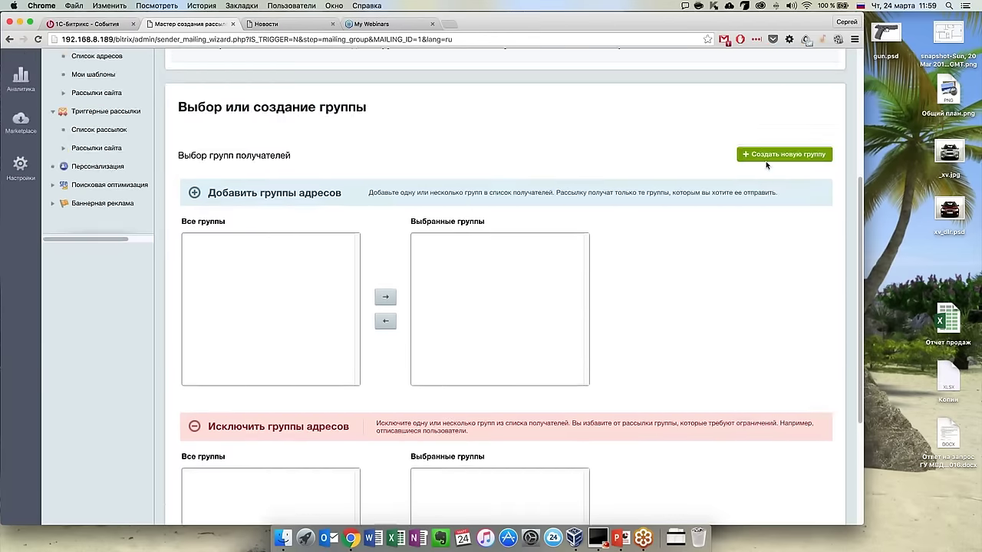
pyautogui.click(766, 156)
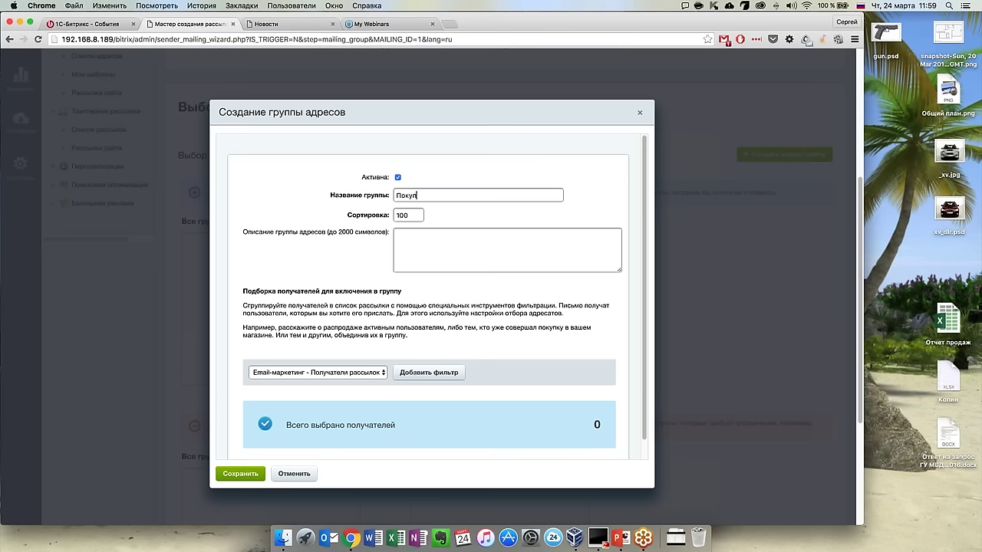
pyautogui.press('BackSpace')
pyautogui.press('BackSpace')
pyautogui.press('BackSpace')
pyautogui.press('BackSpace')
pyautogui.press('BackSpace')
pyautogui.write('Все покупатели')
# Add the "Магазин - Покупатели" recipient filter to the address group and review its selection criteria.
pyautogui.scroll(-3, 422, 299)
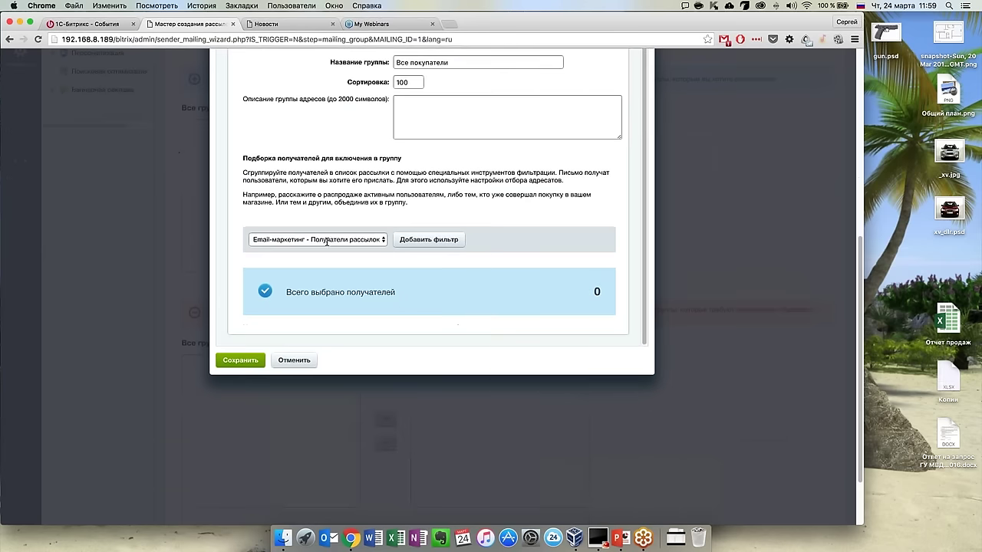
pyautogui.click(327, 240)
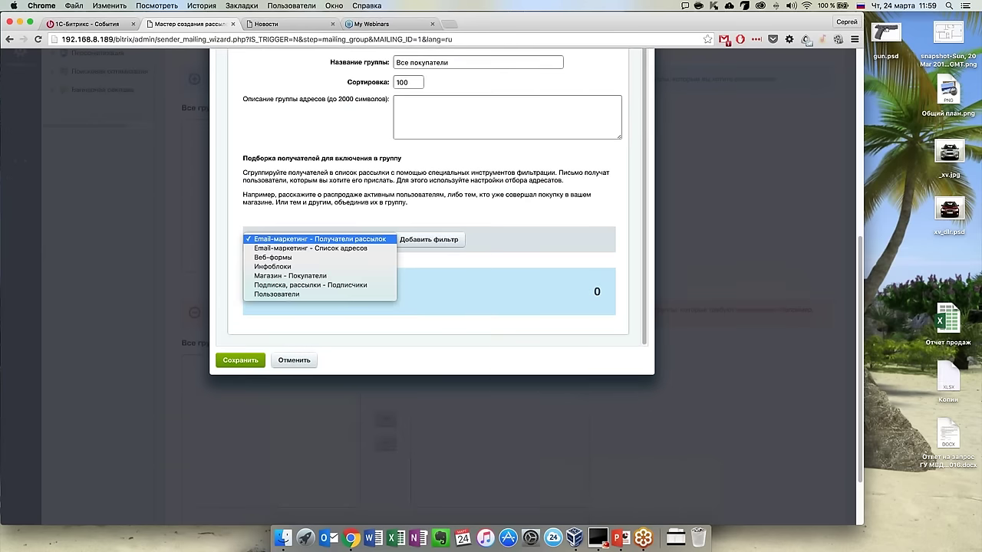
pyautogui.click(323, 276)
pyautogui.click(428, 239)
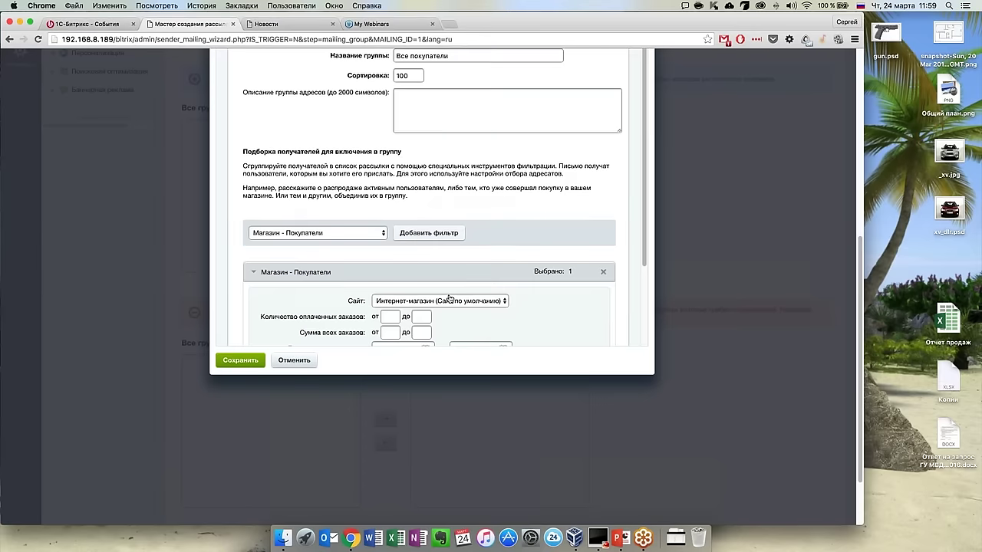
pyautogui.scroll(-3, 385, 185)
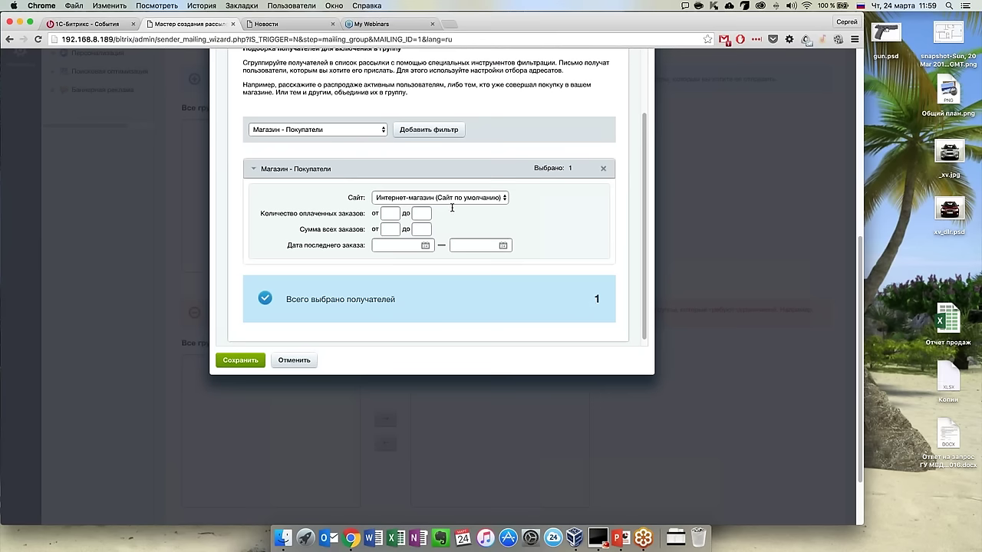
pyautogui.scroll(1, 401, 271)
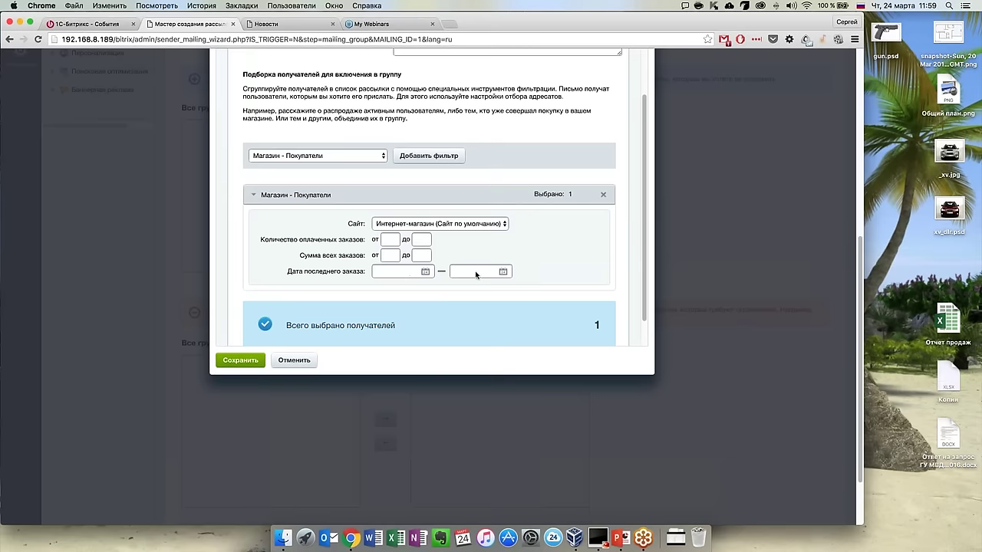
# Check which other recipient sources can be used as filters, keep "Магазин - Покупатели", and save the address group.
pyautogui.scroll(3, 476, 274)
pyautogui.click(289, 228)
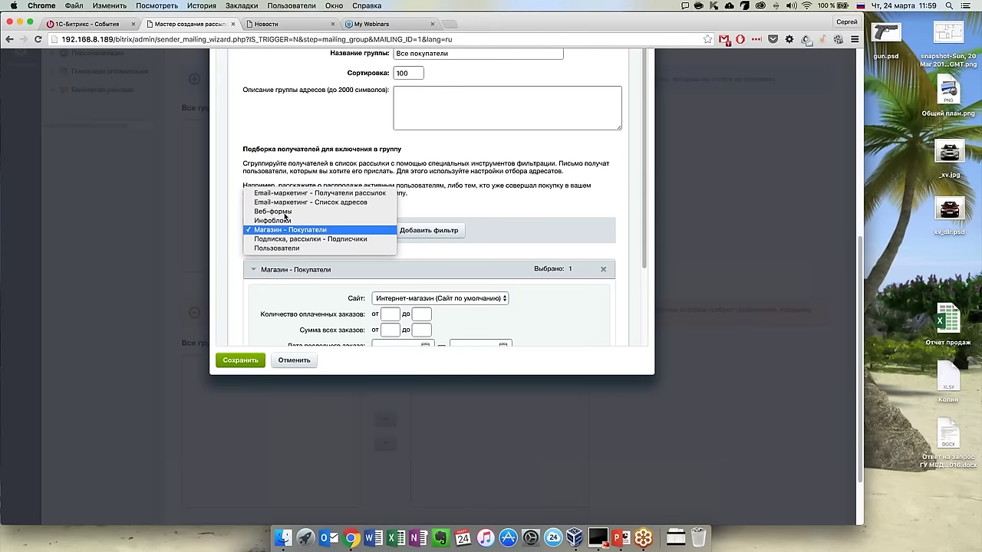
pyautogui.click(460, 213)
pyautogui.scroll(-2, 458, 215)
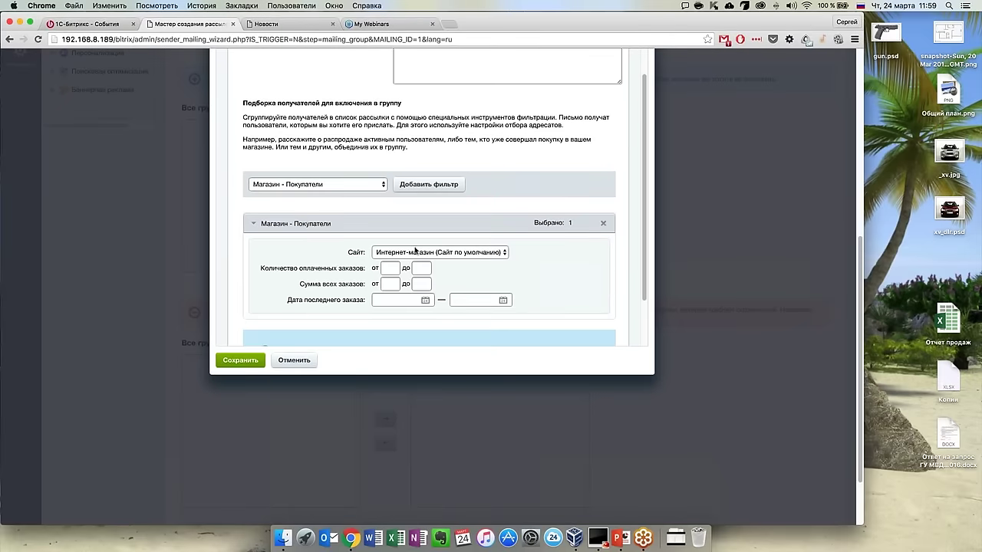
pyautogui.scroll(-1, 415, 250)
pyautogui.click(241, 361)
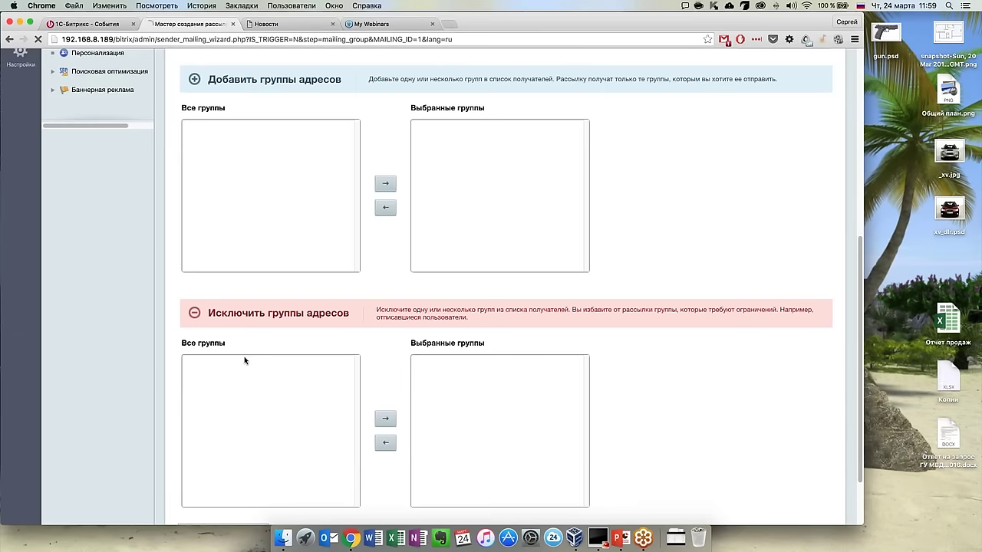
# Add the "Все покупатели" group to the mailing's selected recipients and continue to creating the issue.
pyautogui.doubleClick(238, 131)
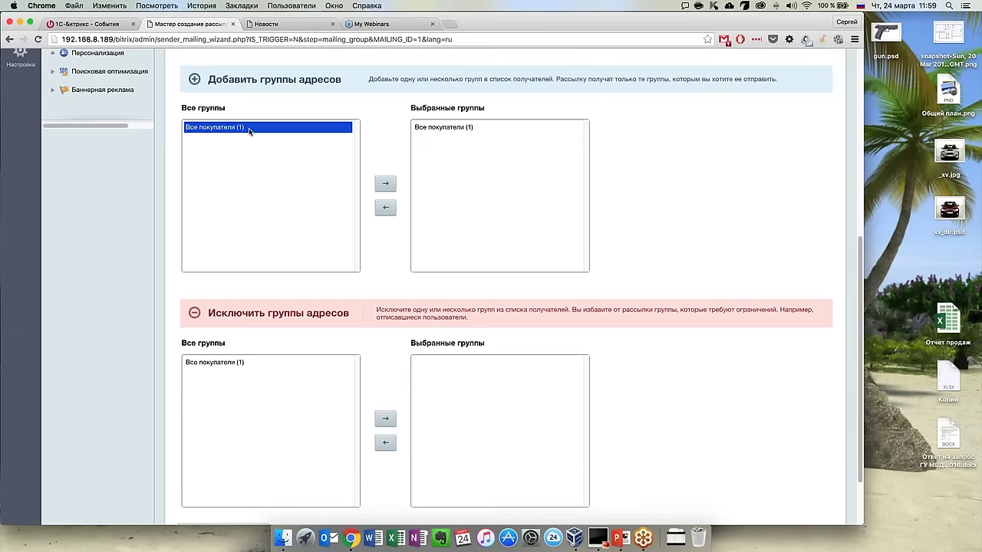
pyautogui.scroll(3, 443, 231)
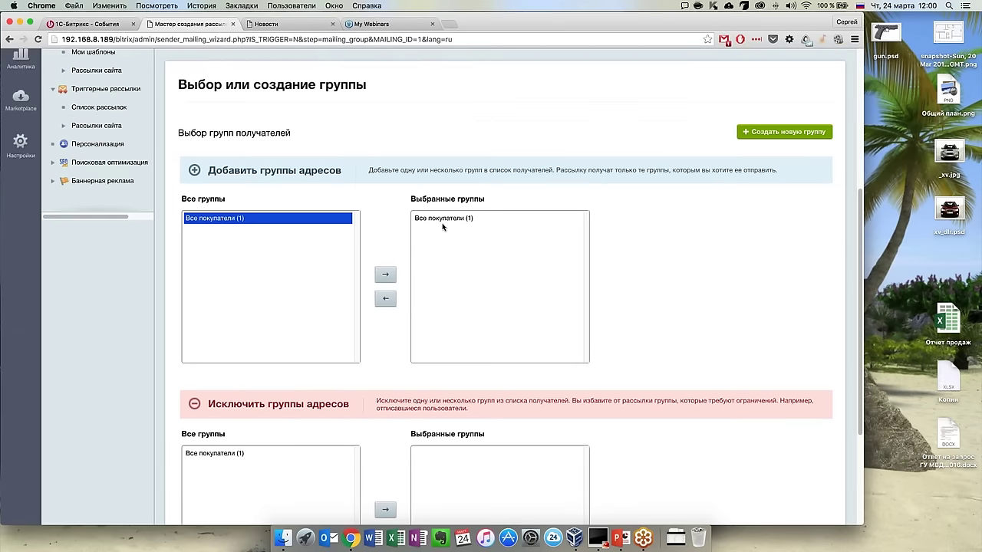
pyautogui.click(443, 220)
pyautogui.scroll(-5, 622, 294)
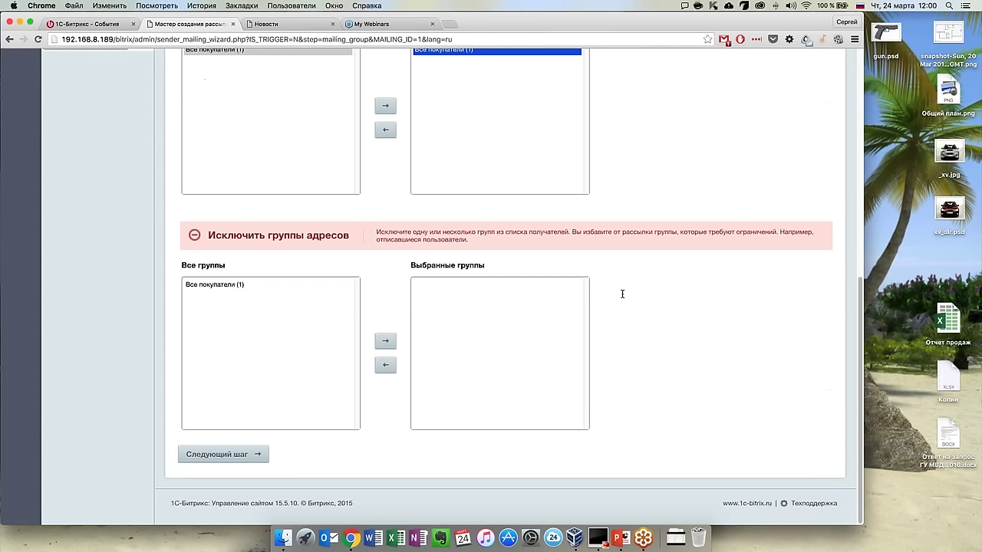
pyautogui.click(257, 454)
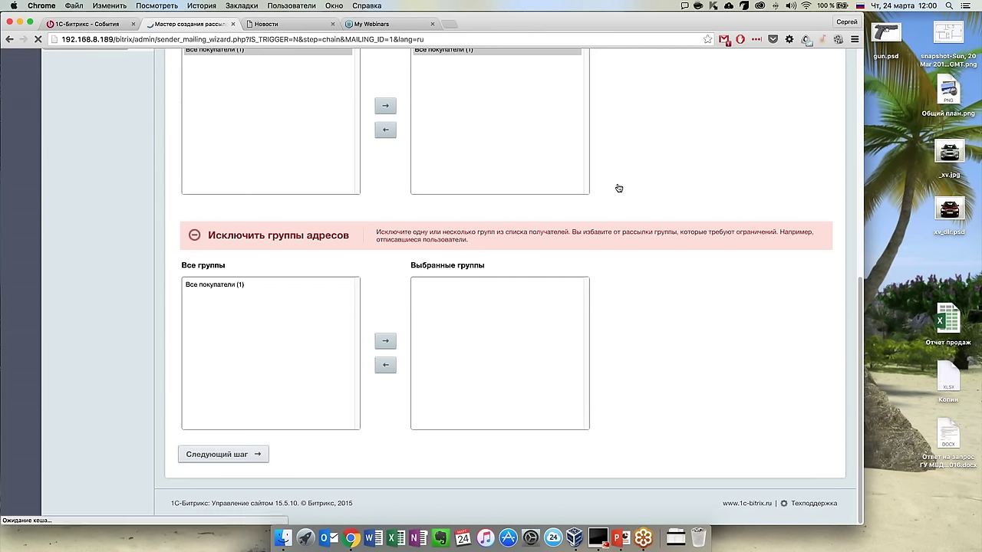
# Look through the standard message templates and choose the "2 столбца-6" template for the issue.
pyautogui.scroll(-5, 507, 316)
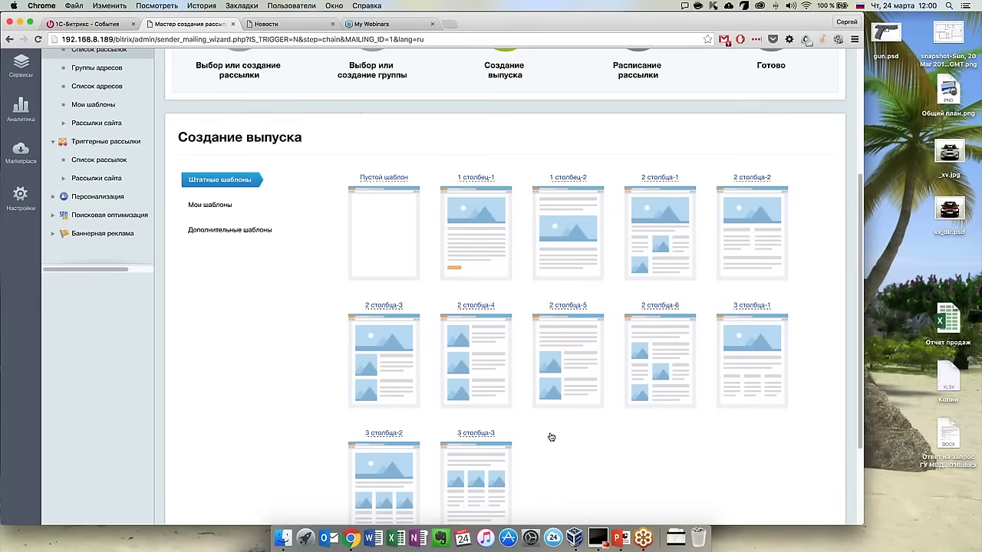
pyautogui.scroll(-1, 386, 379)
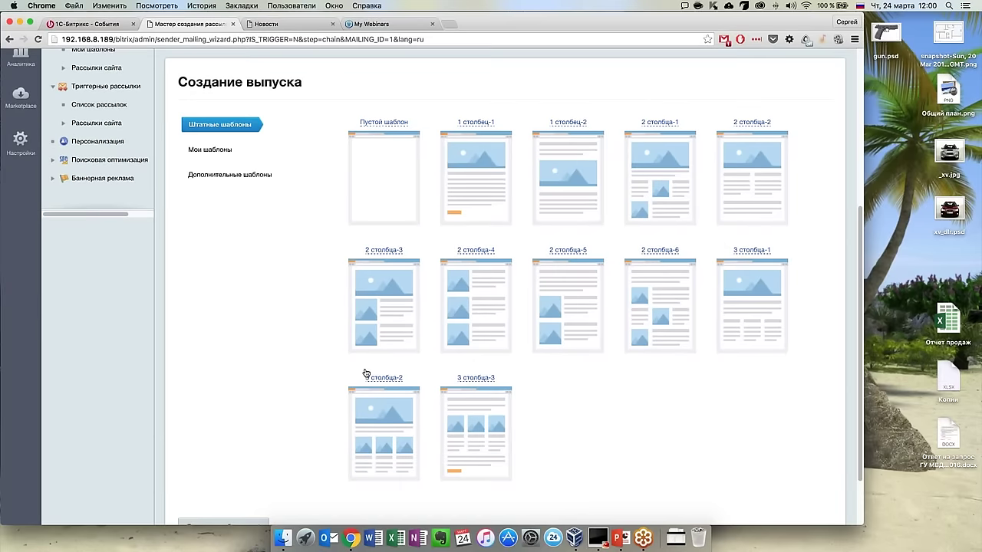
pyautogui.scroll(-2, 258, 358)
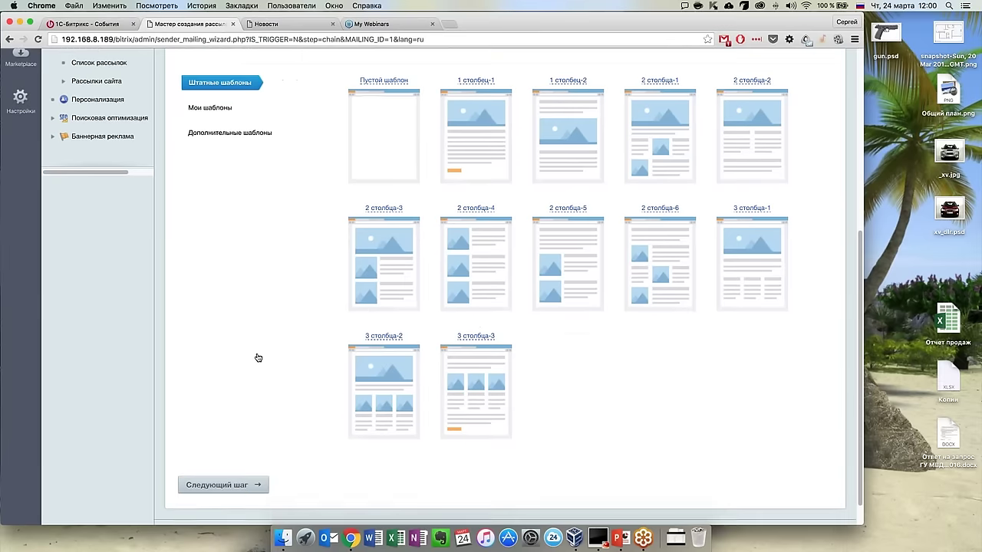
pyautogui.scroll(3, 258, 359)
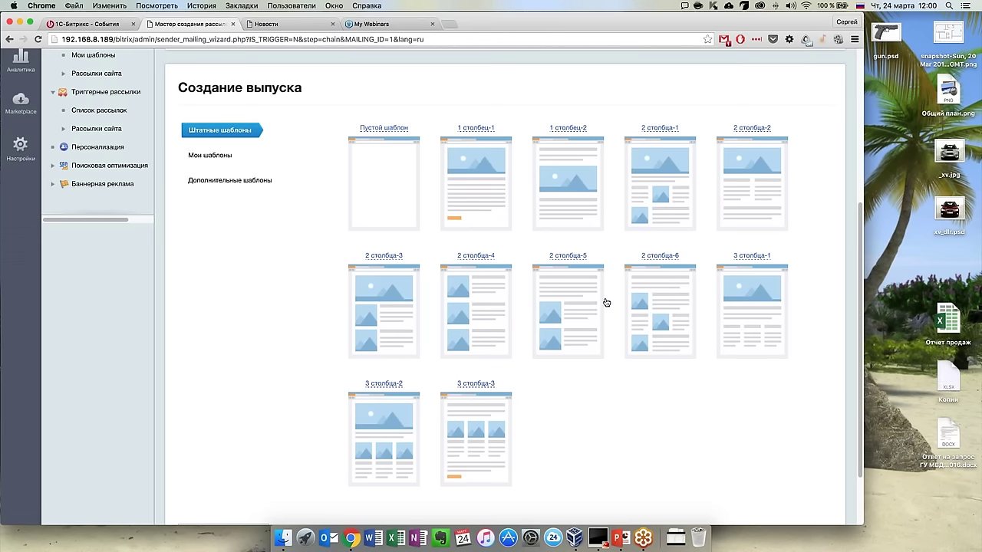
pyautogui.click(656, 335)
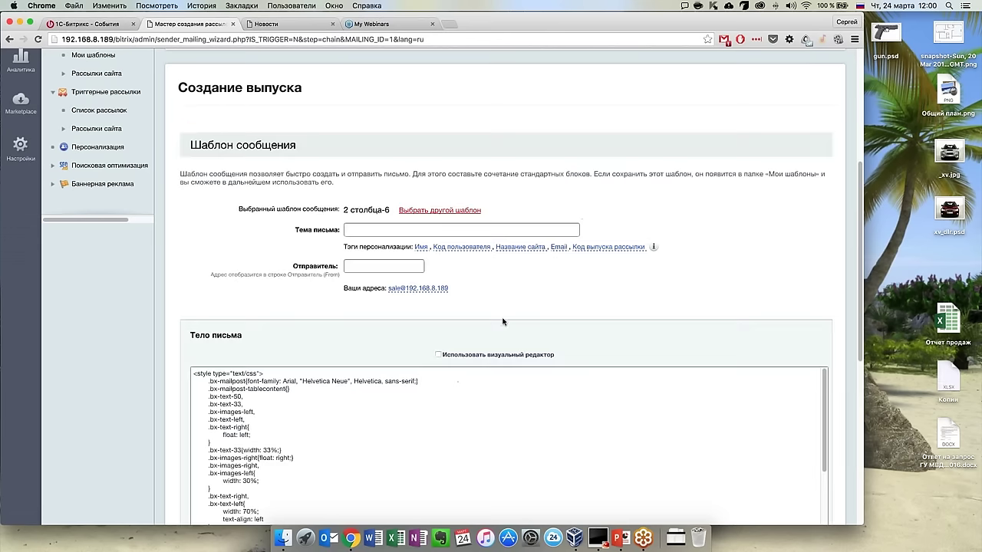
# Review the HTML code of the message body and turn on the visual editor for it.
pyautogui.scroll(-5, 264, 287)
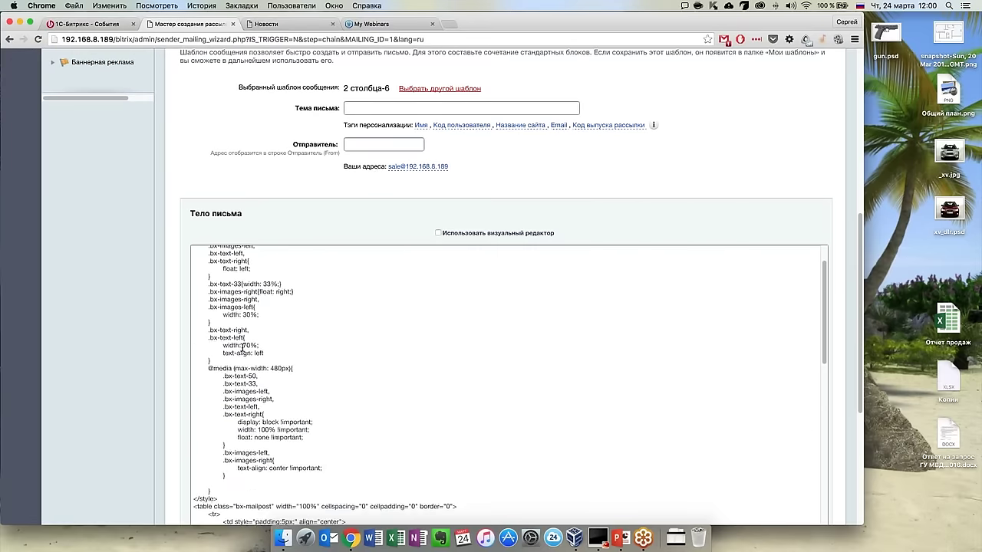
pyautogui.scroll(-10, 242, 348)
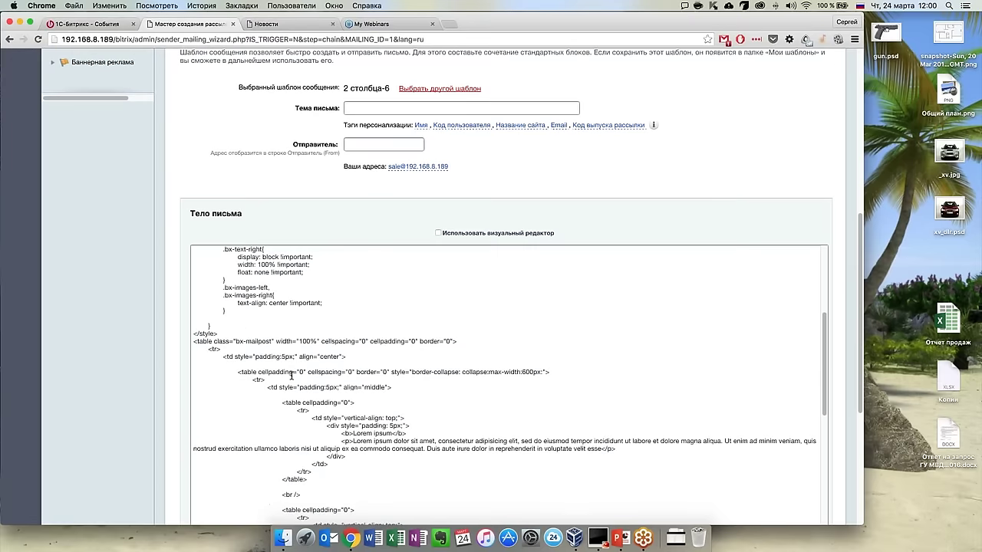
pyautogui.click(438, 232)
pyautogui.scroll(-1, 230, 186)
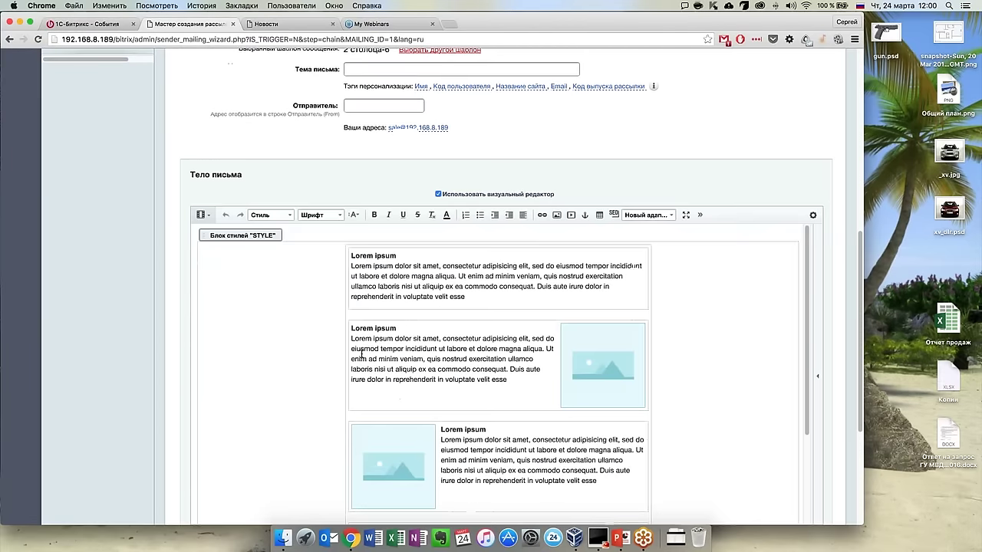
# Examine the template's text blocks, image placeholders and unsubscribe line in the visual editor.
pyautogui.scroll(-15, 363, 354)
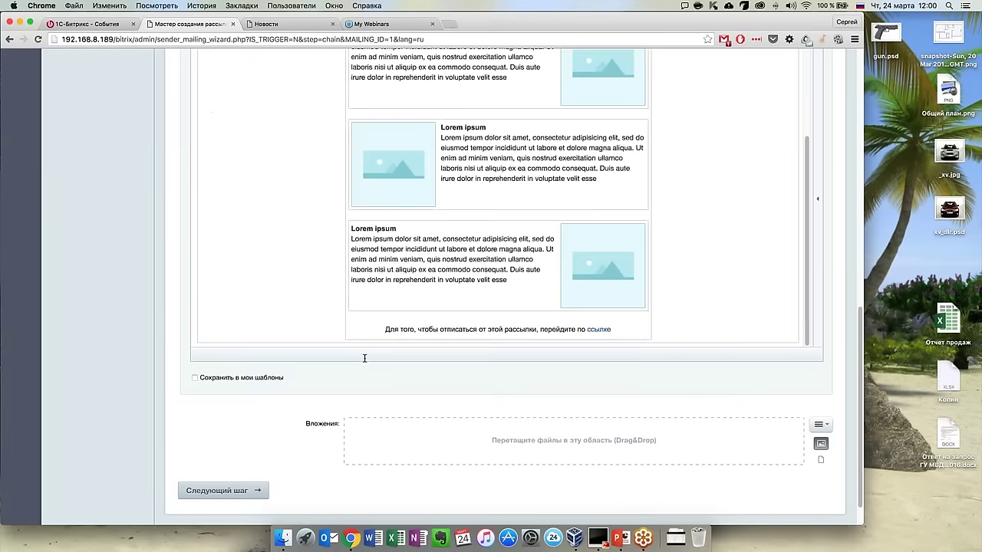
pyautogui.scroll(10, 365, 354)
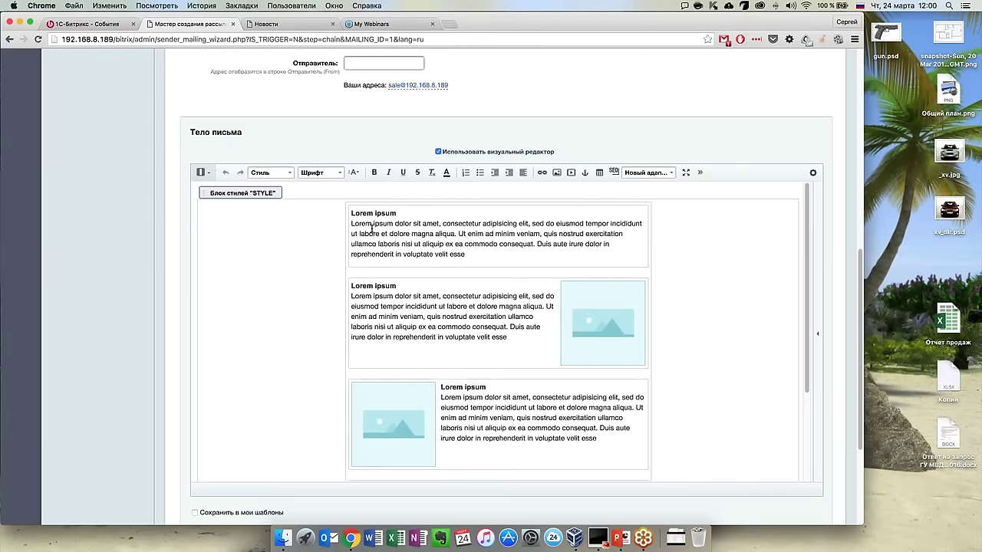
pyautogui.moveTo(372, 228); pyautogui.dragTo(465, 255)
pyautogui.click(404, 306)
pyautogui.moveTo(404, 306); pyautogui.dragTo(463, 409)
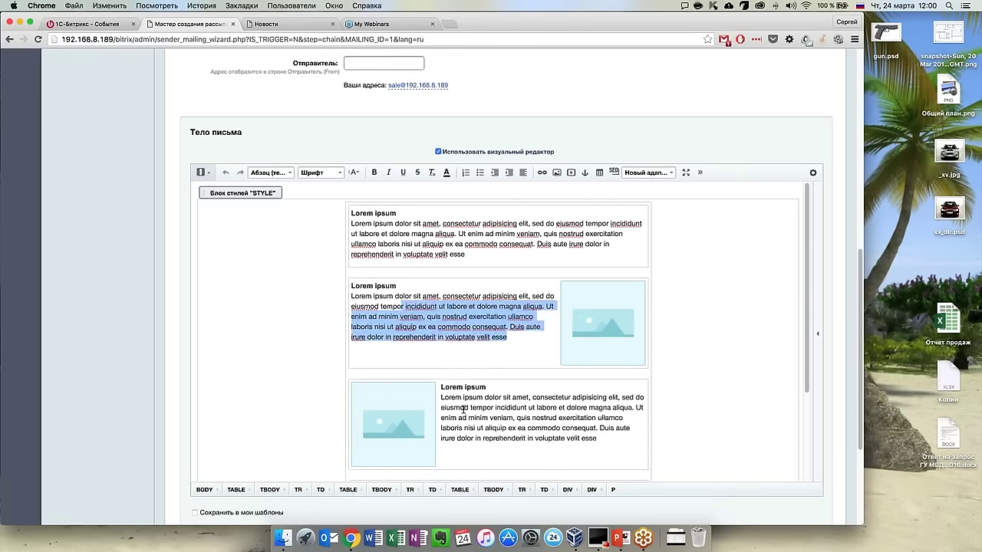
pyautogui.click(463, 409)
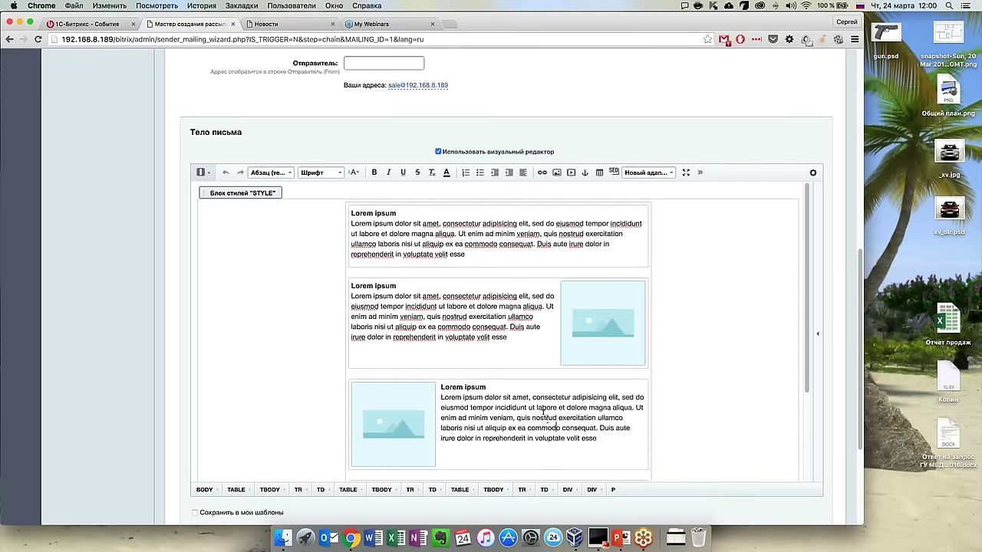
pyautogui.scroll(-1, 547, 419)
pyautogui.click(612, 295)
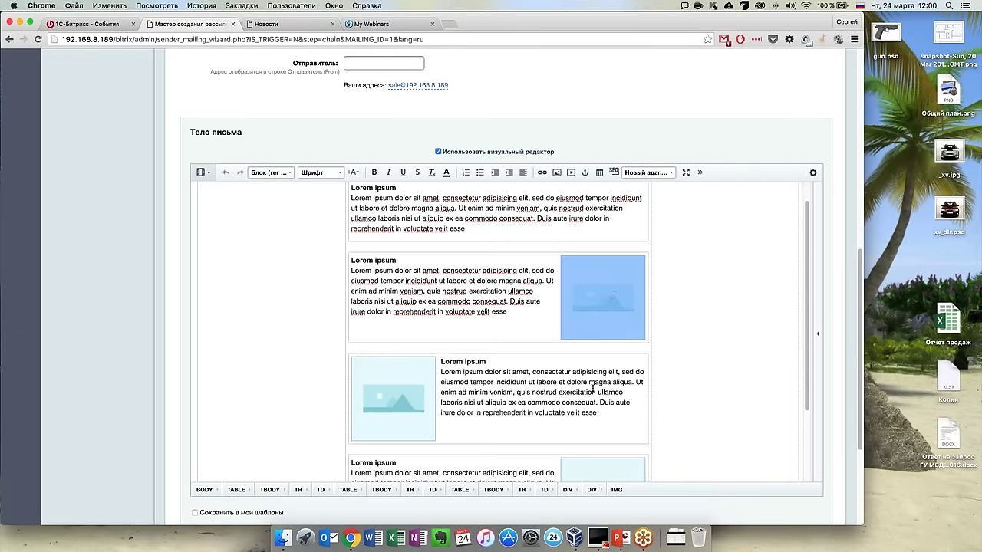
pyautogui.scroll(-5, 594, 387)
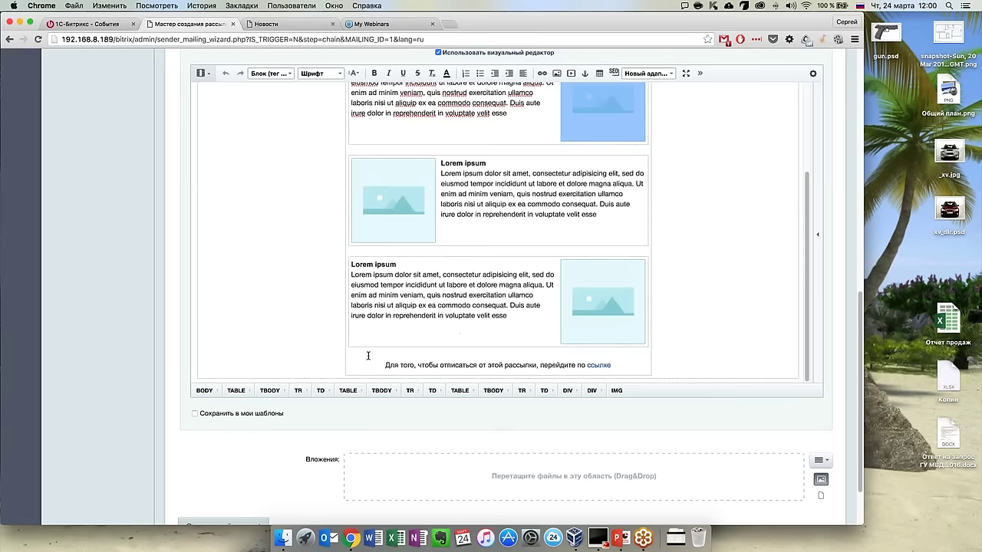
# Show the mail blocks available for the message body and expand the "Базовые блоки" category.
pyautogui.click(816, 233)
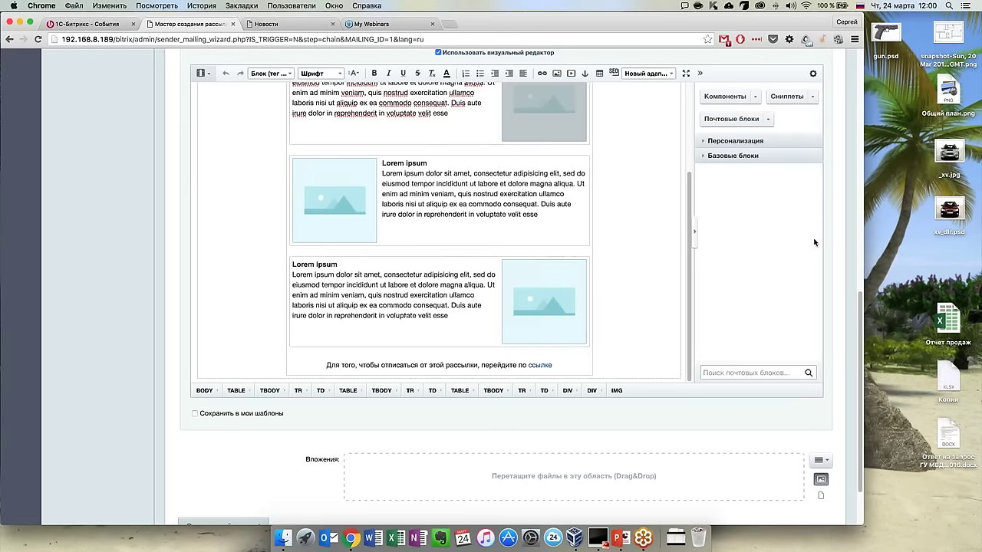
pyautogui.scroll(5, 470, 261)
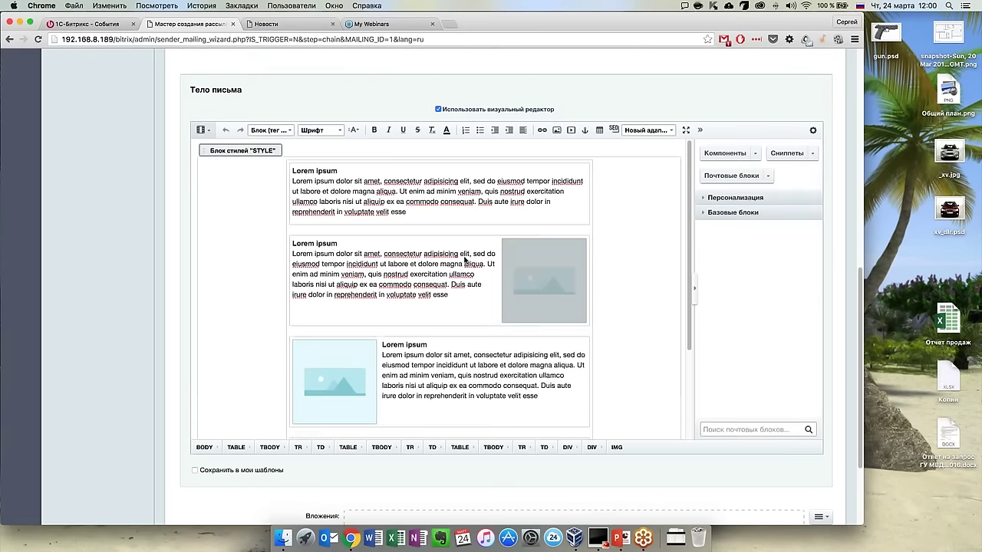
pyautogui.scroll(-5, 466, 259)
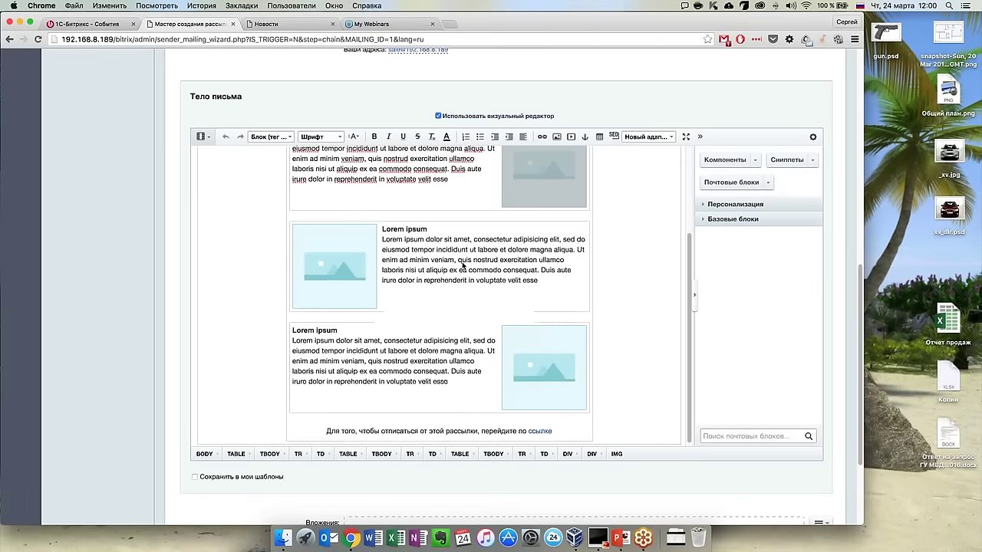
pyautogui.click(705, 220)
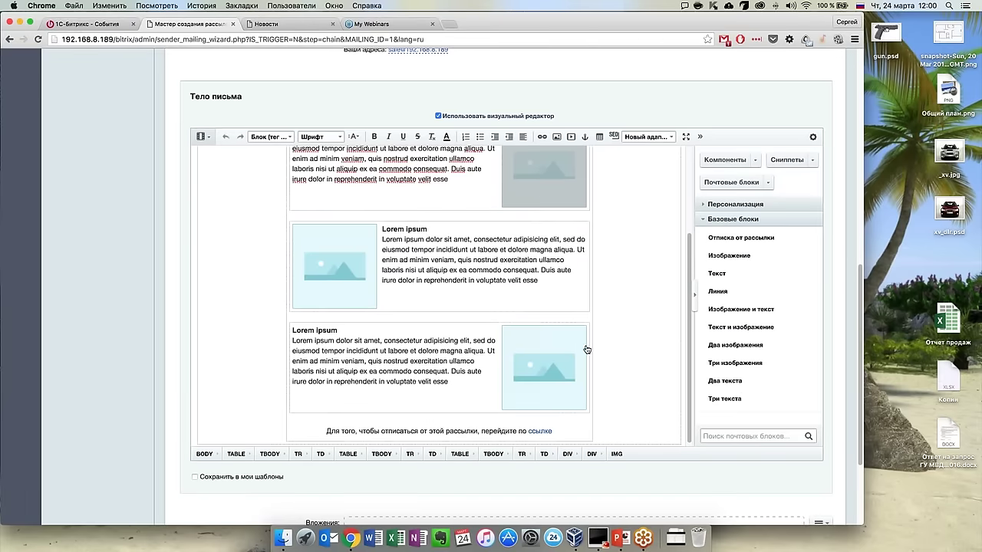
# Insert an "Изображение" block above the first text block of the message.
pyautogui.scroll(5, 491, 319)
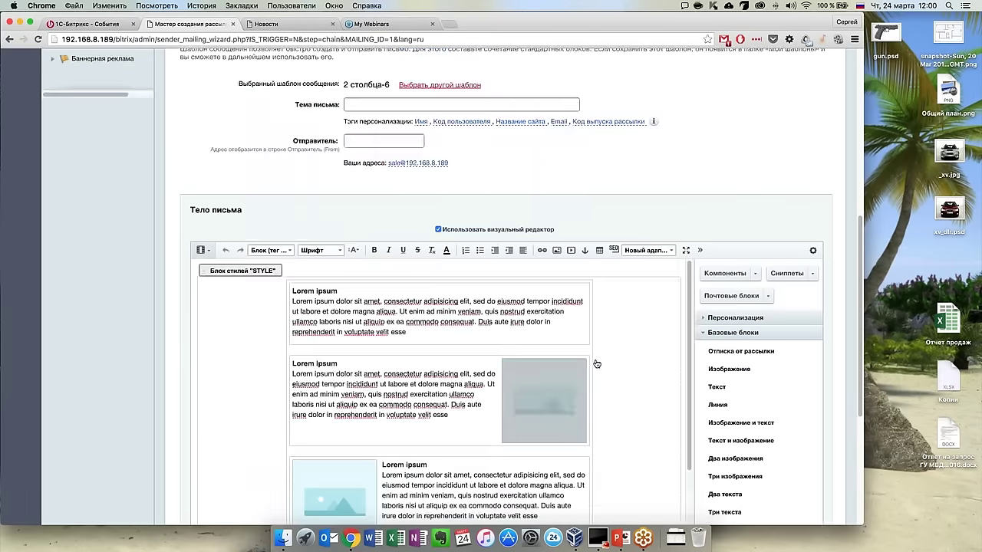
pyautogui.moveTo(724, 376); pyautogui.dragTo(292, 293)
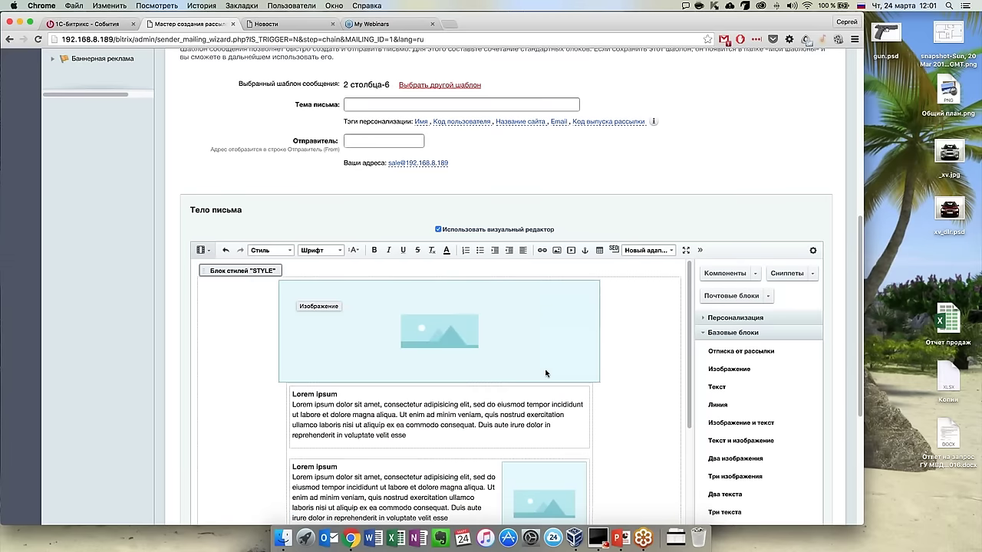
# Insert the "Имя" personalization tag before the first text block's "Lorem ipsum" heading and separate them with a space.
pyautogui.click(704, 323)
pyautogui.scroll(-1, 785, 377)
pyautogui.scroll(3, 785, 377)
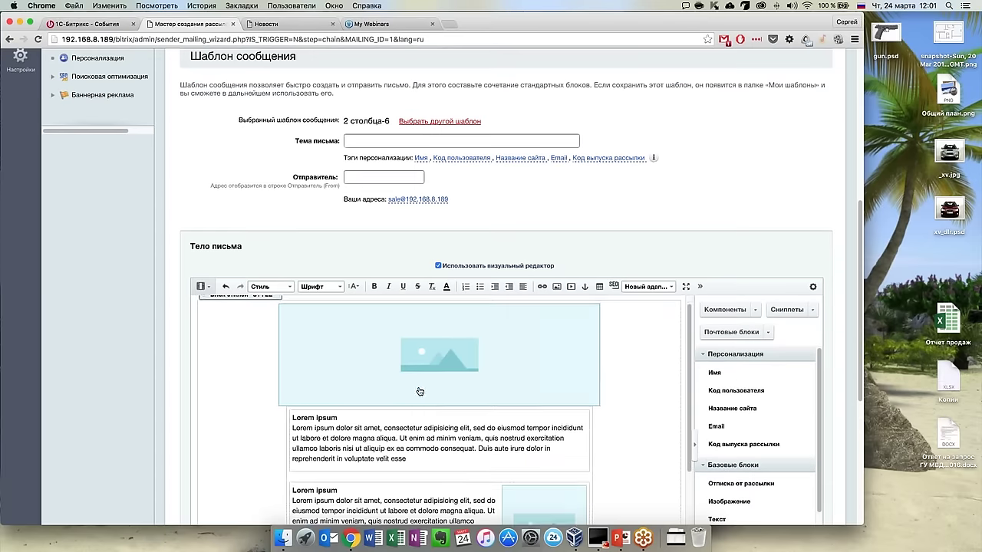
pyautogui.scroll(-4, 419, 392)
pyautogui.scroll(1, 468, 437)
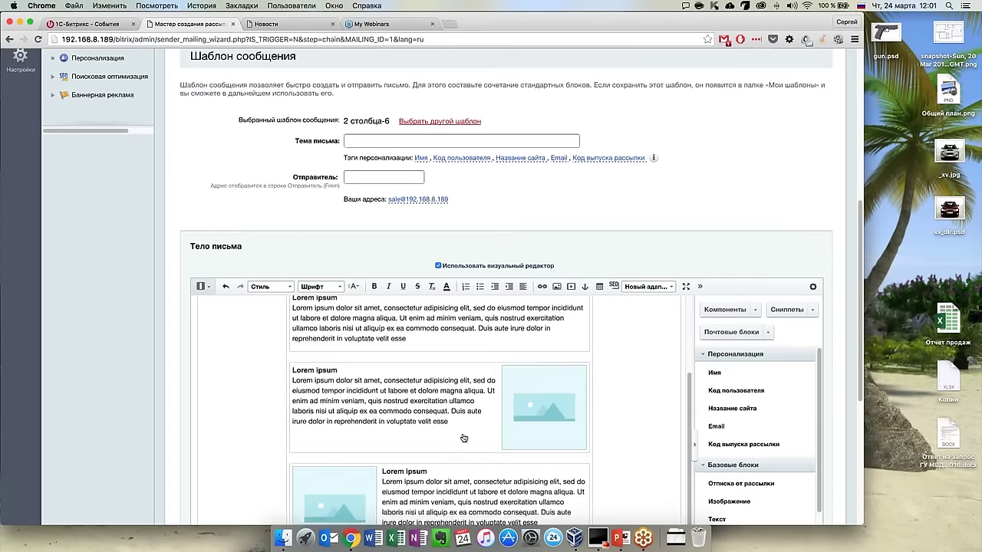
pyautogui.scroll(5, 463, 438)
pyautogui.scroll(-1, 216, 421)
pyautogui.scroll(-3, 156, 377)
pyautogui.scroll(1, 290, 371)
pyautogui.moveTo(724, 316); pyautogui.dragTo(292, 356)
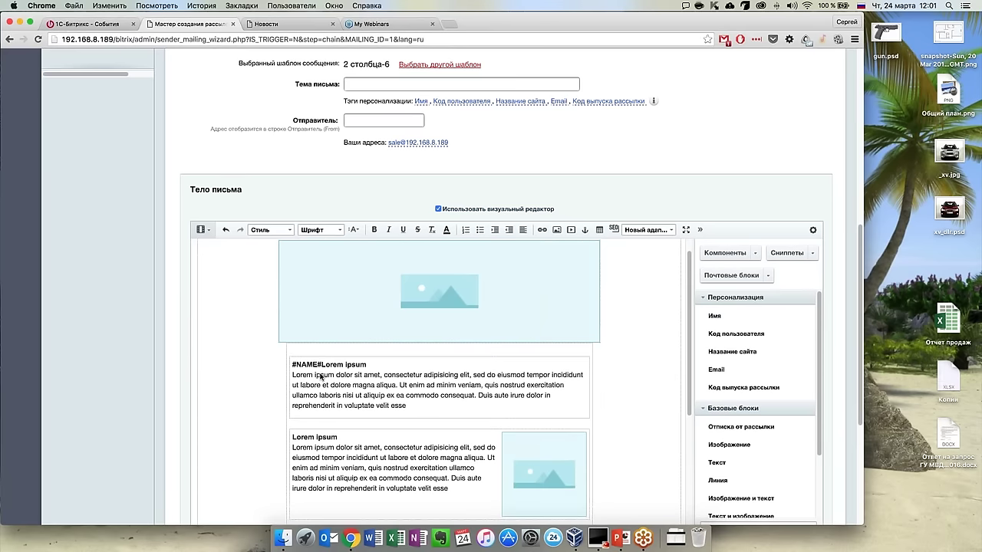
pyautogui.click(322, 365)
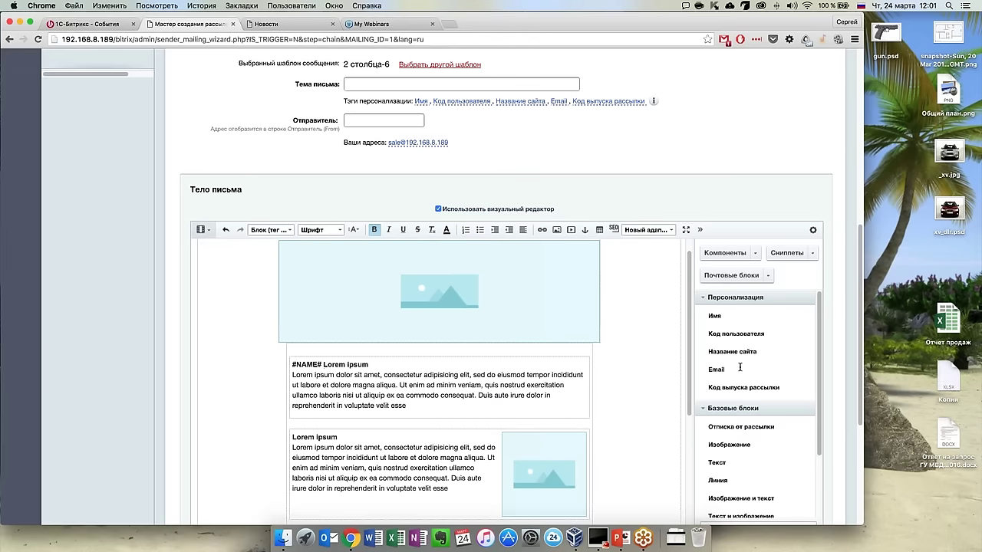
# Show the components available for the message and expand "Магазин", "Контент" and its "Статьи и новости" group.
pyautogui.scroll(-1, 741, 367)
pyautogui.scroll(1, 740, 367)
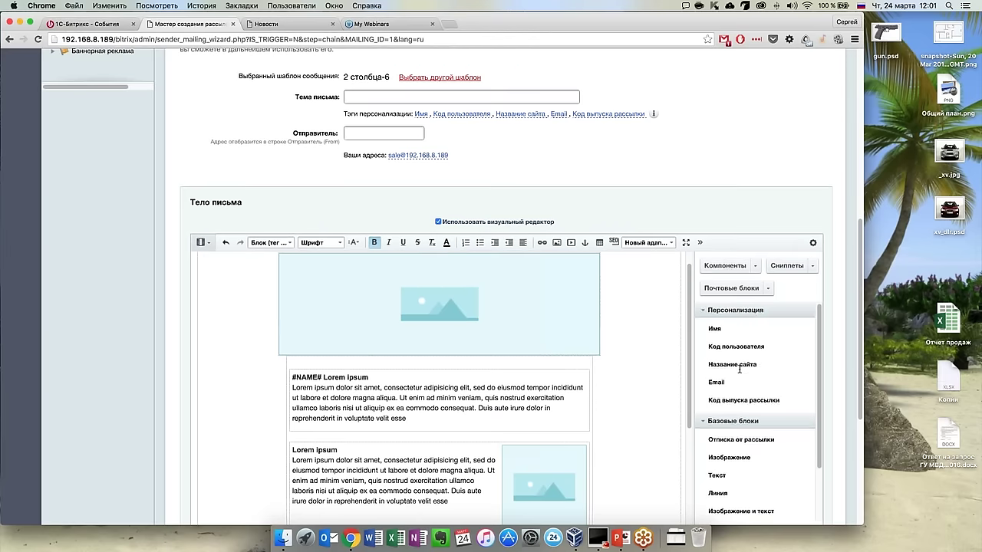
pyautogui.click(728, 267)
pyautogui.click(704, 326)
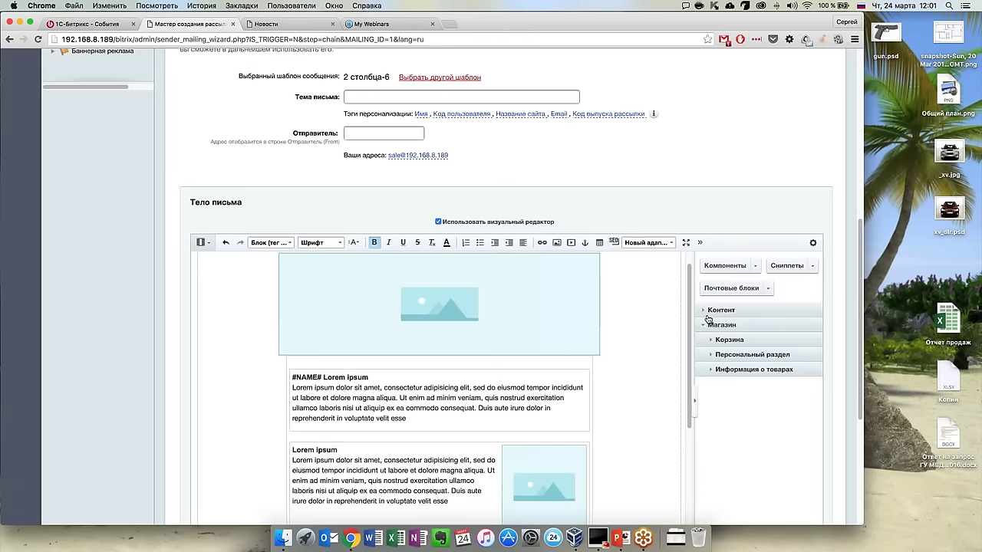
pyautogui.click(704, 313)
pyautogui.click(711, 324)
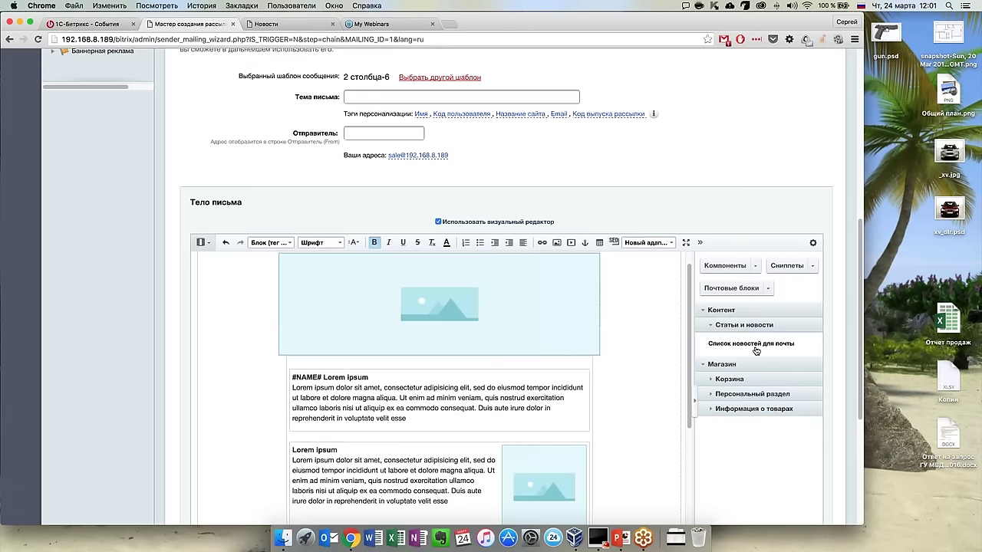
pyautogui.scroll(-2, 762, 346)
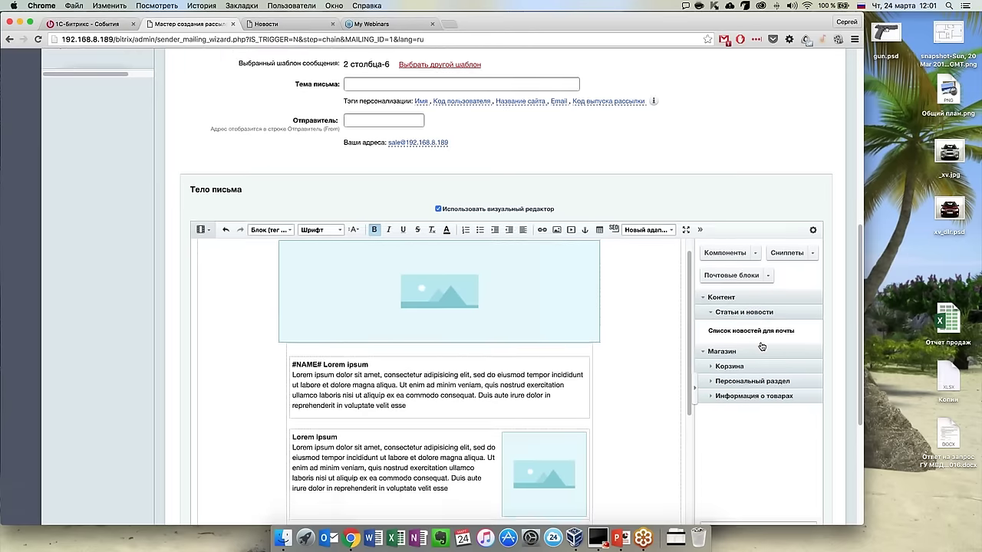
# Review the store mail components under "Корзина", "Персональный раздел" and "Информация о товарах".
pyautogui.click(712, 330)
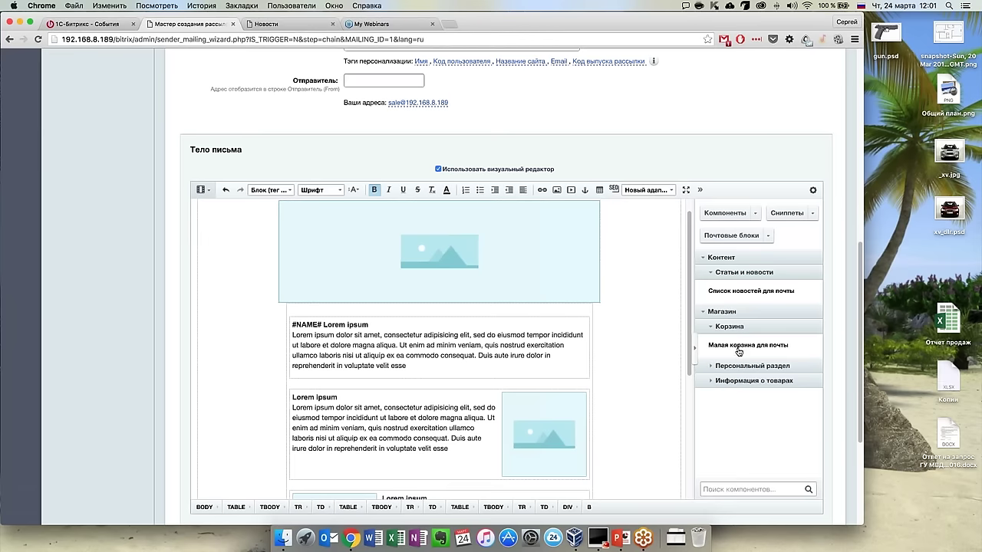
pyautogui.click(712, 370)
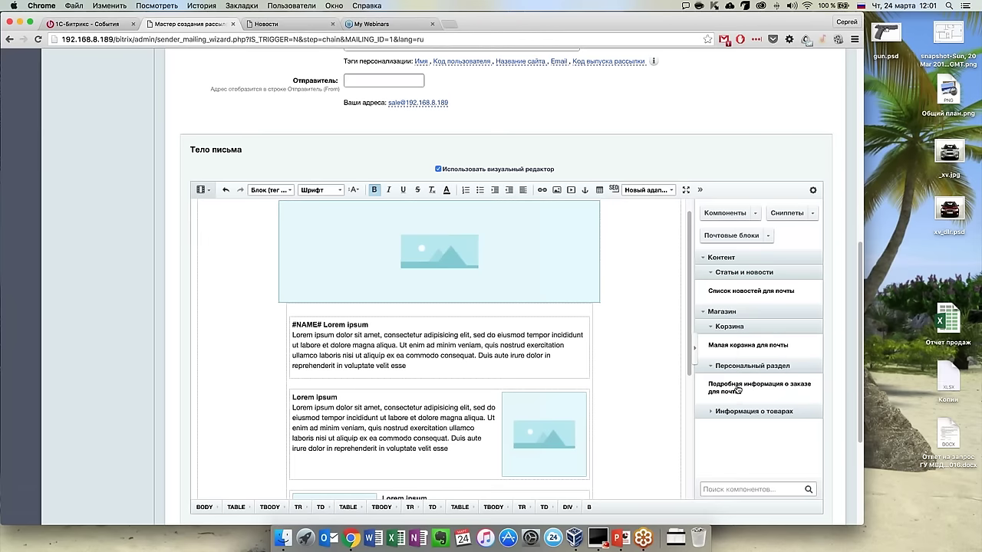
pyautogui.click(714, 413)
pyautogui.scroll(-2, 714, 414)
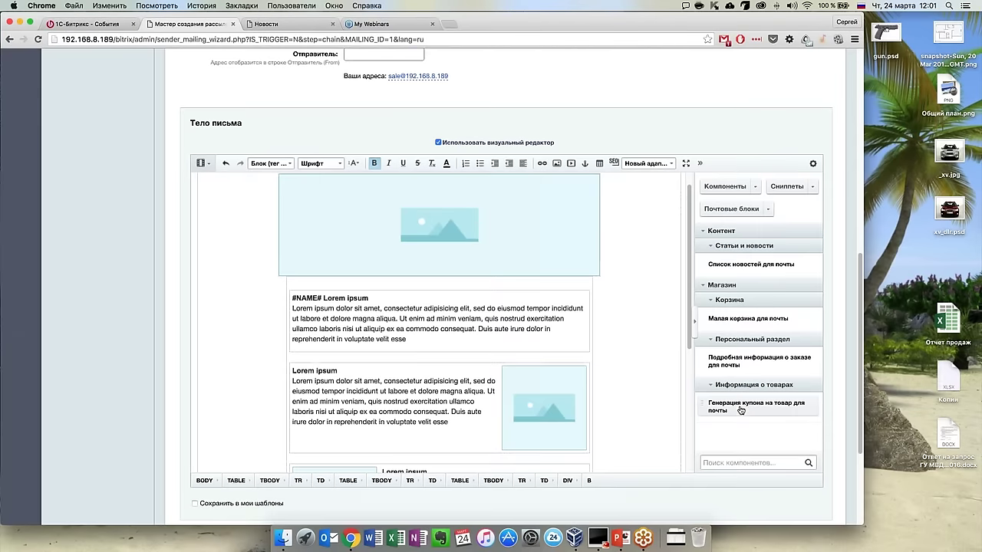
pyautogui.scroll(-2, 741, 411)
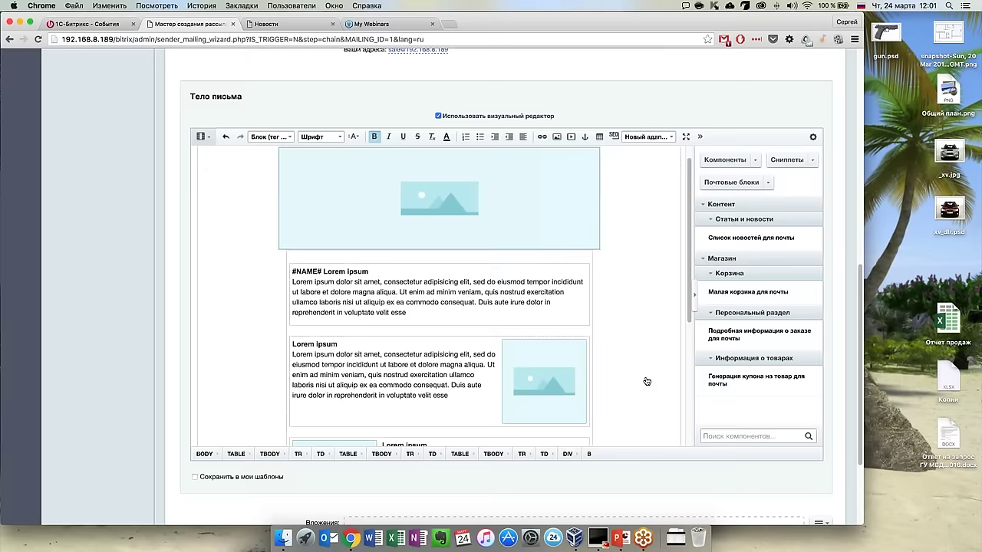
# Set the message subject to "спецпредложение" and use the suggested store address as the sender.
pyautogui.scroll(5, 605, 357)
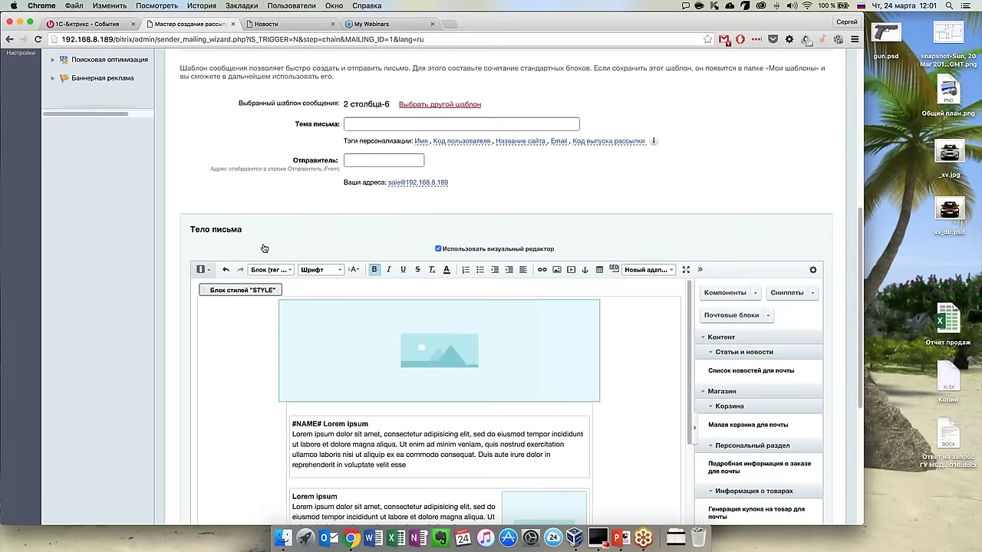
pyautogui.scroll(2, 263, 248)
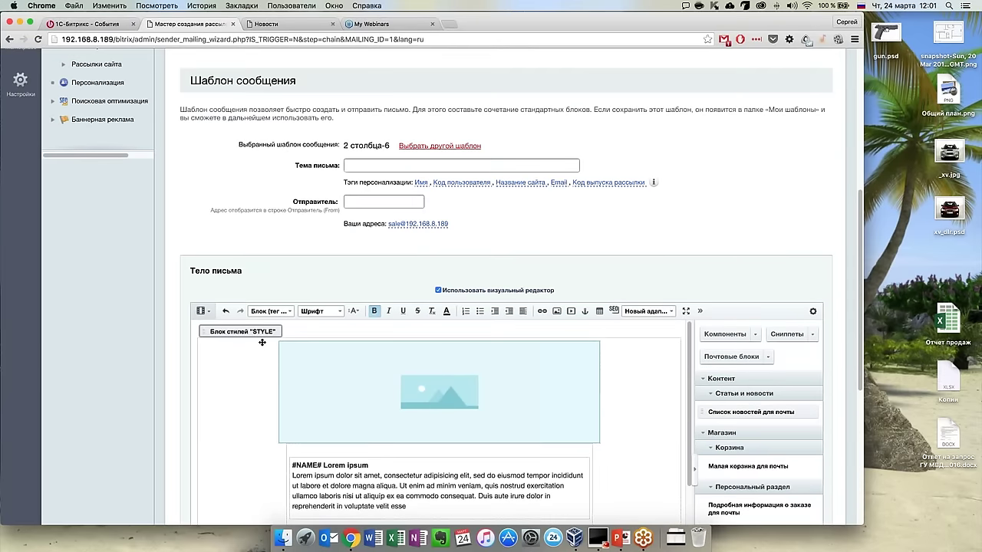
pyautogui.click(349, 167)
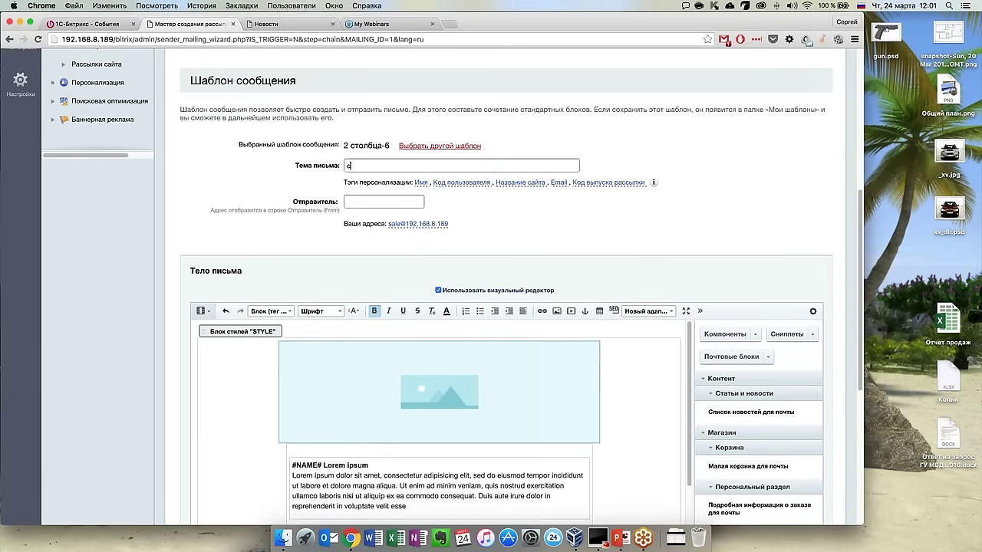
pyautogui.write('пецпредложение')
pyautogui.click(354, 204)
pyautogui.click(418, 223)
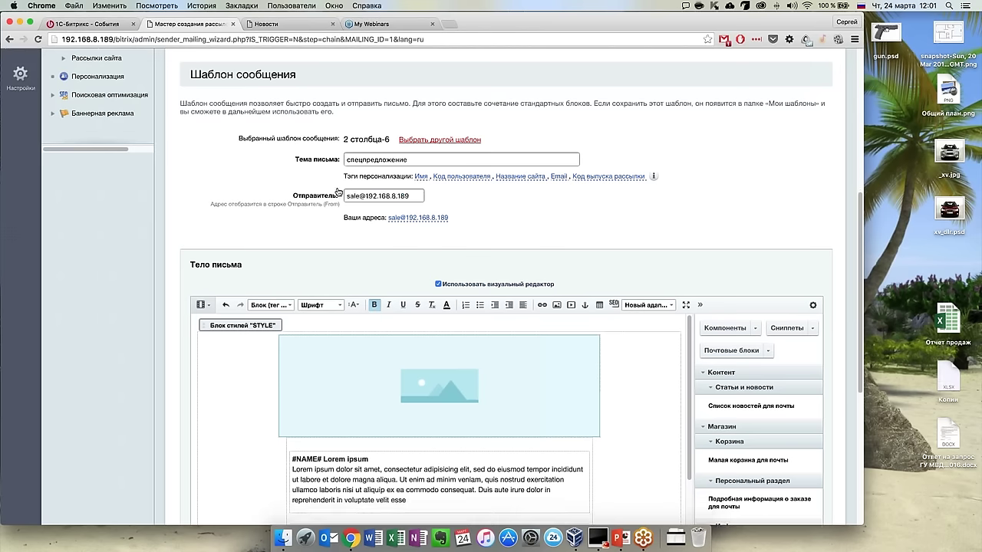
# Finish the message template and proceed to the mailing schedule step of the wizard.
pyautogui.scroll(-3, 607, 241)
pyautogui.scroll(-10, 391, 322)
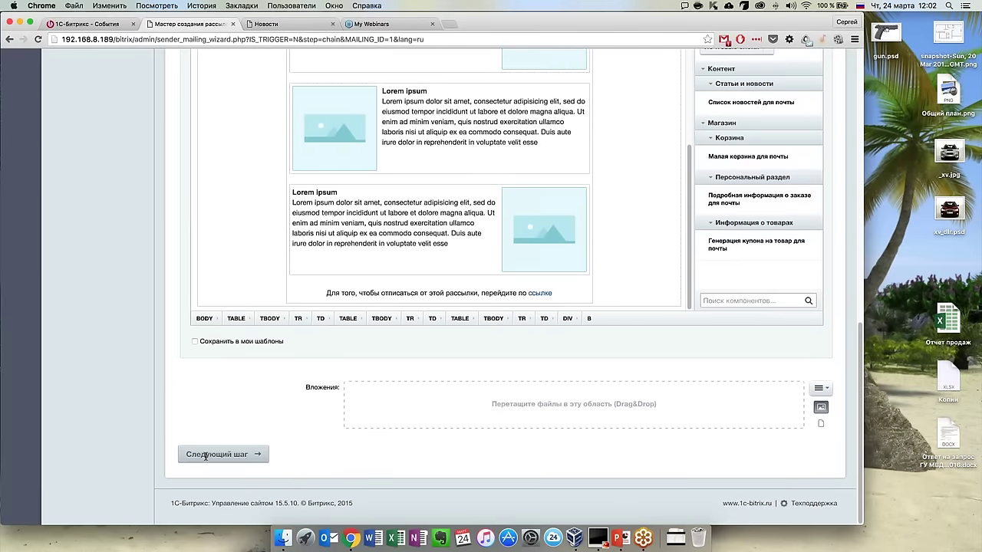
pyautogui.click(206, 456)
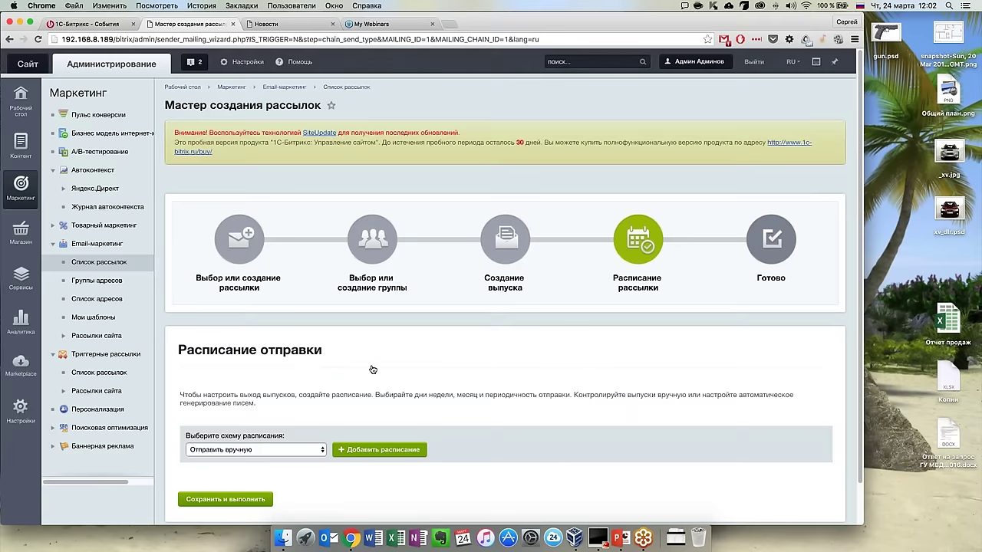
# Look at the periodic sending scheme, then try to save the mailing with "Отправить в определенное время" selected.
pyautogui.scroll(-1, 528, 353)
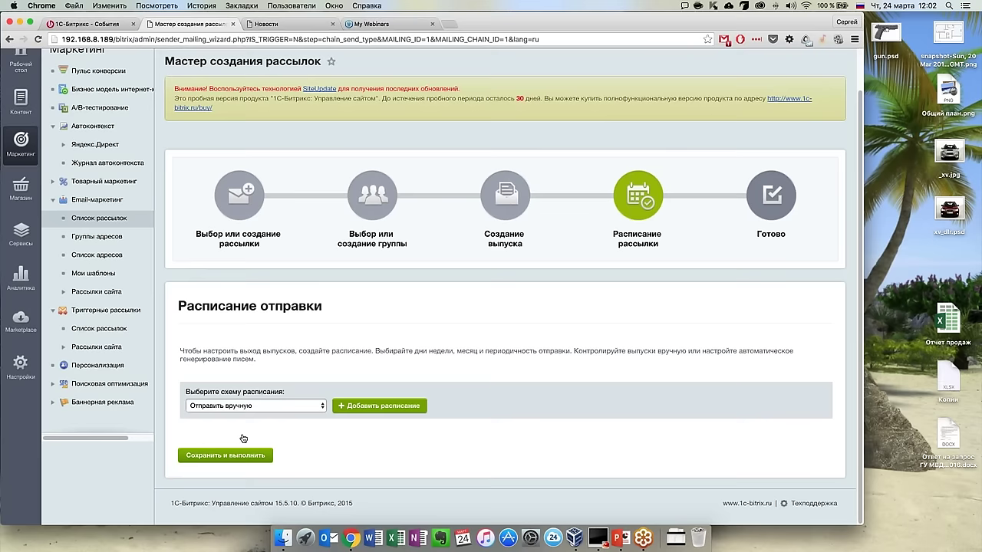
pyautogui.click(261, 414)
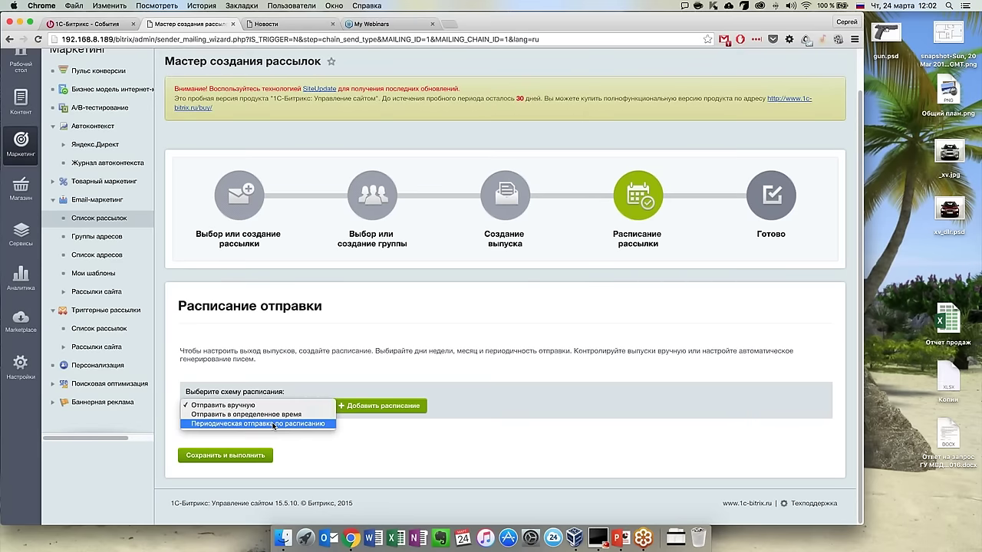
pyautogui.click(276, 429)
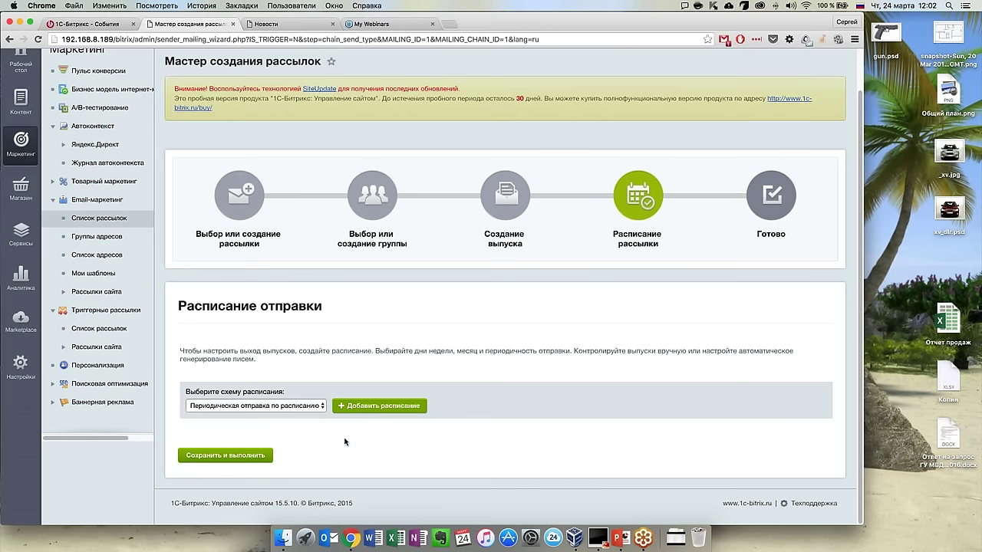
pyautogui.click(292, 408)
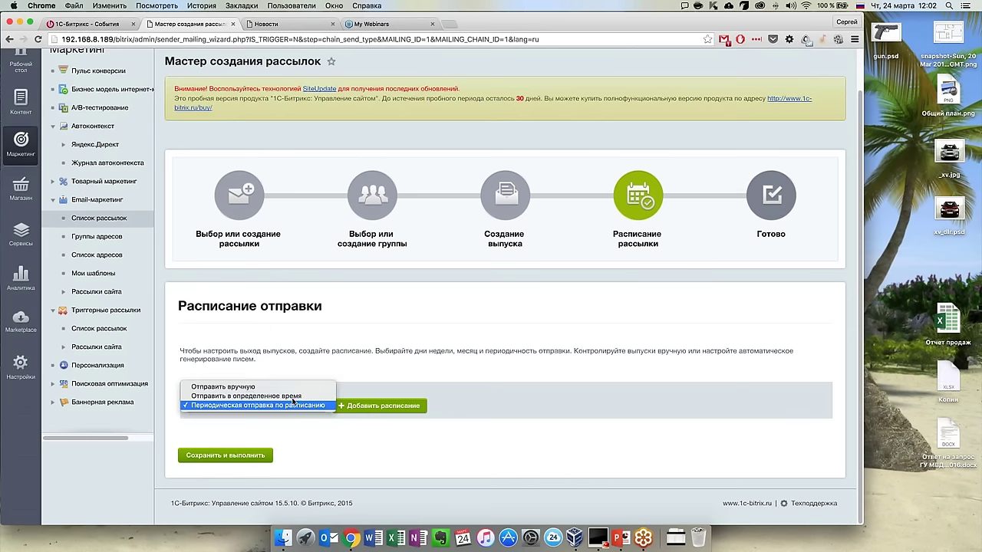
pyautogui.click(294, 395)
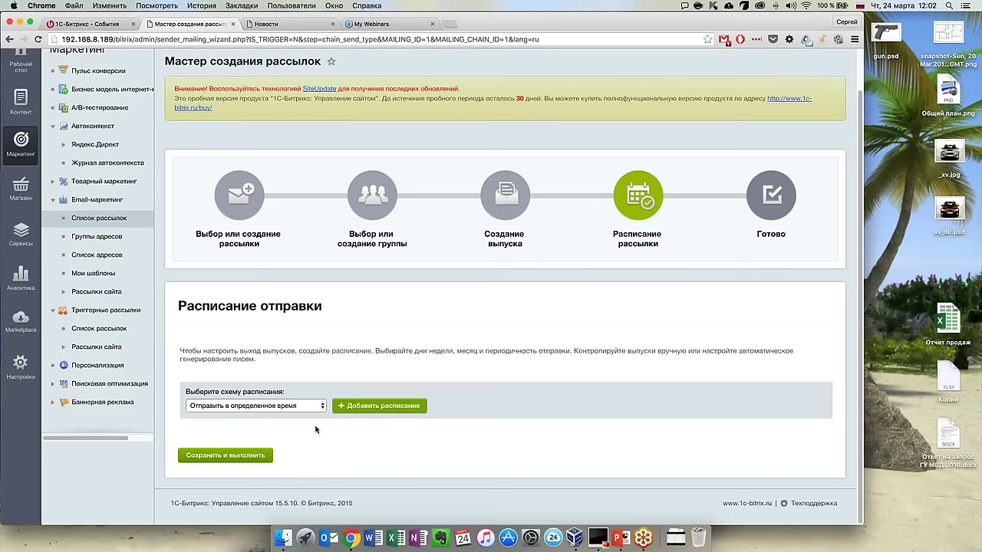
pyautogui.click(261, 455)
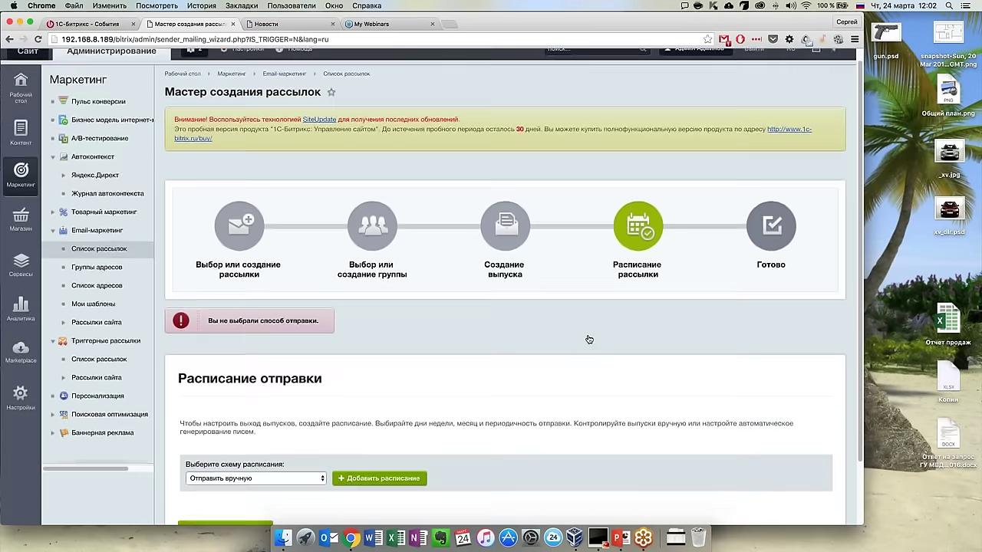
# Try to save the mailing with the "Отправить вручную" scheme selected, without adding it as a schedule.
pyautogui.scroll(-2, 590, 339)
pyautogui.click(250, 405)
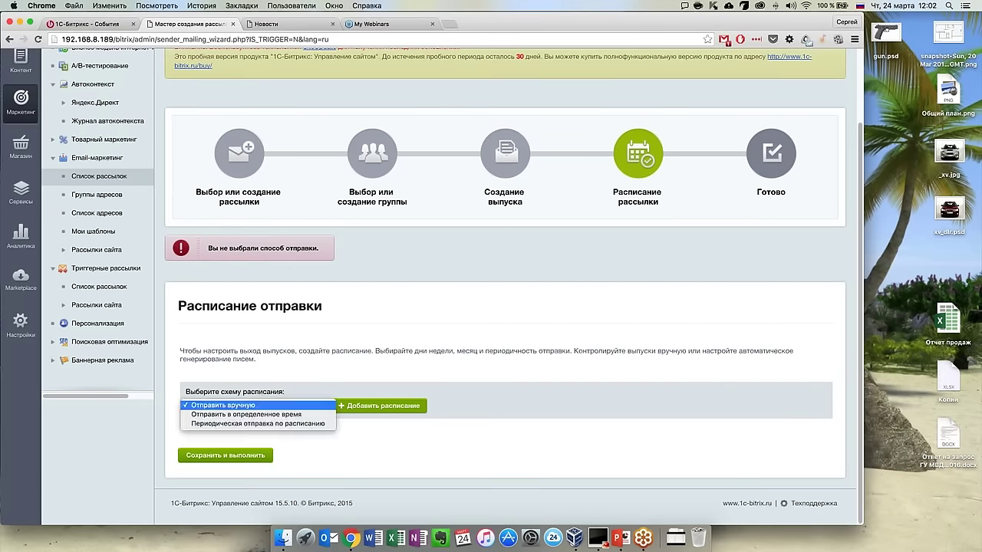
pyautogui.click(250, 405)
pyautogui.click(258, 455)
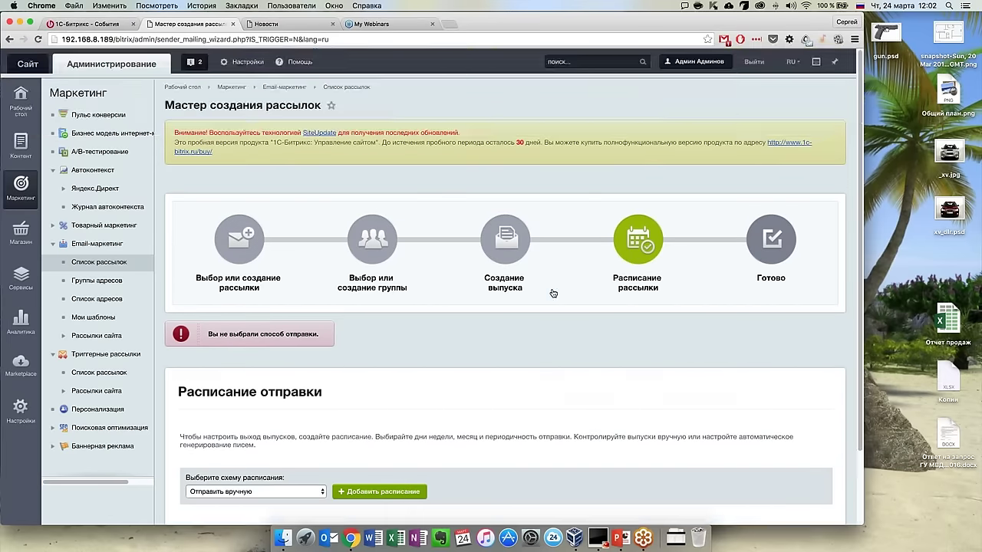
# Add the "Отправить вручную" schedule to the mailing, then save and execute it.
pyautogui.scroll(-2, 552, 288)
pyautogui.click(380, 407)
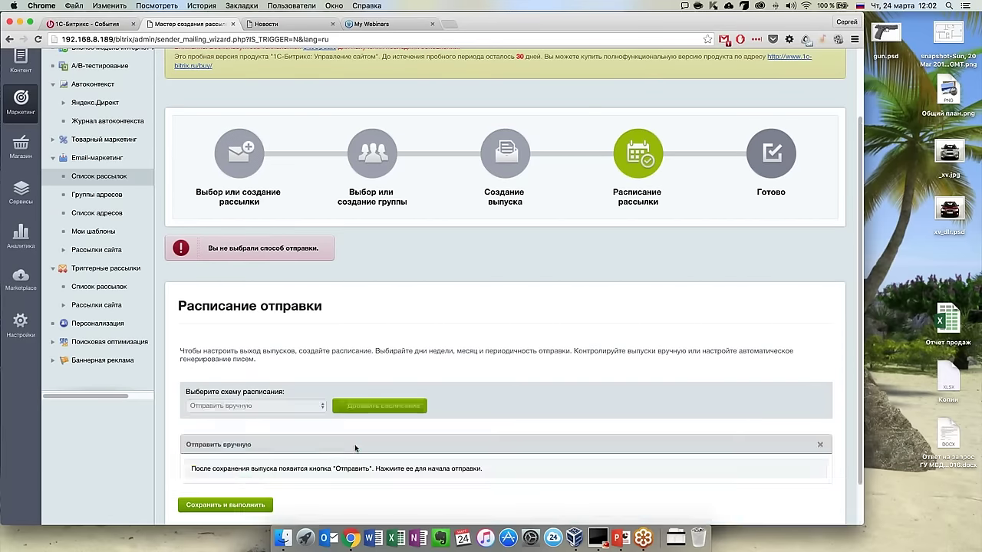
pyautogui.scroll(-1, 356, 448)
pyautogui.click(225, 456)
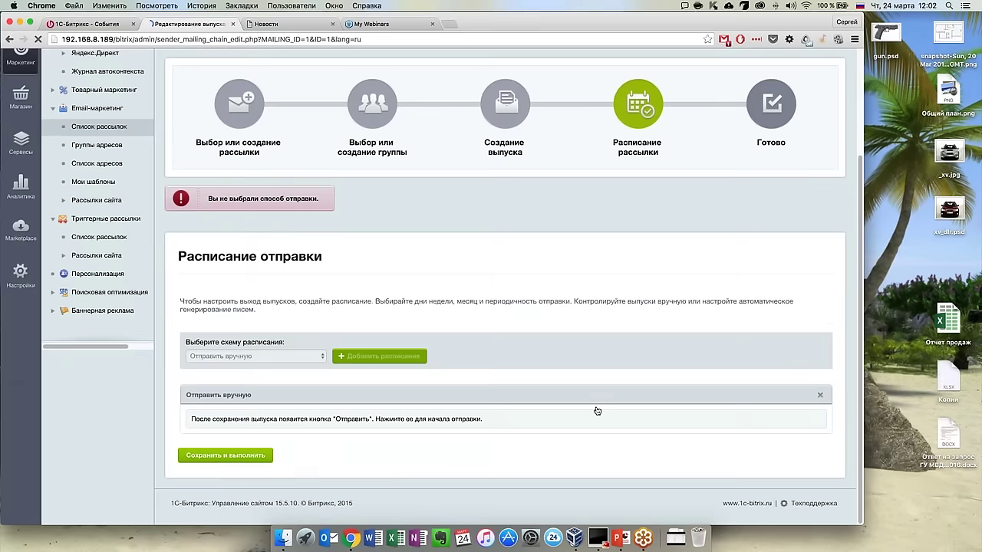
# Check the issue's execution status and fill in the test recipient with the suggested recent e-mail address.
pyautogui.scroll(-2, 441, 326)
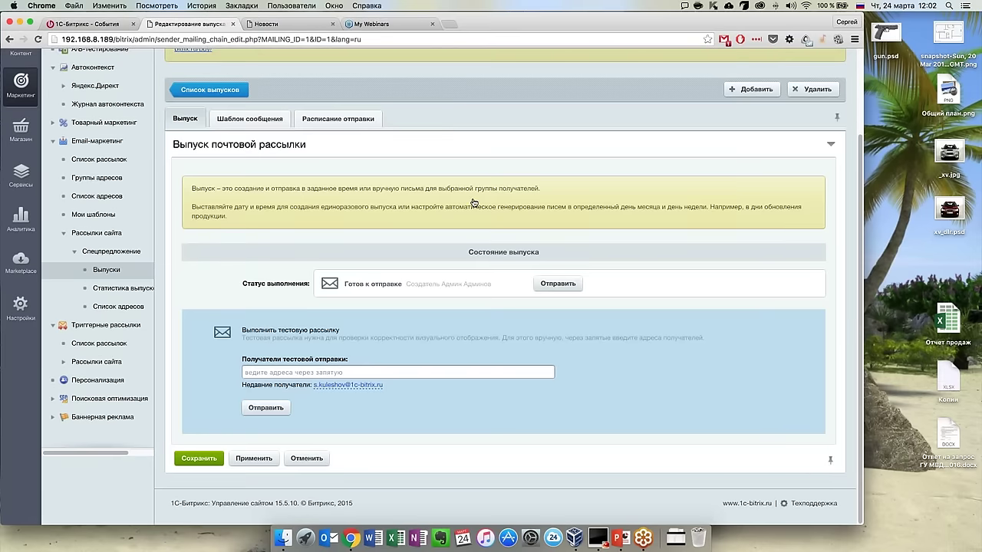
pyautogui.moveTo(344, 284); pyautogui.dragTo(495, 285)
pyautogui.click(283, 373)
pyautogui.click(335, 385)
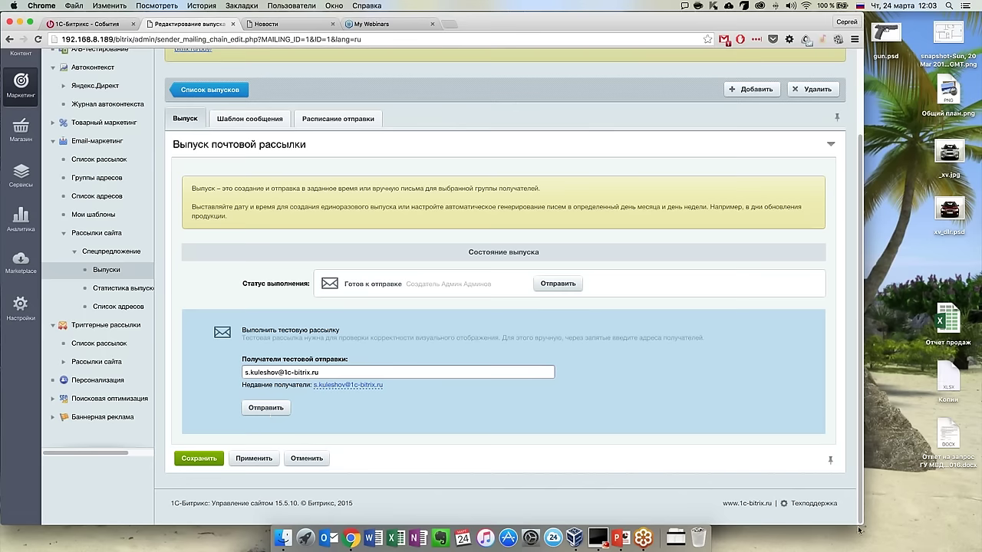
# Widen the browser window and save the mailing issue, returning to the list of issues.
pyautogui.moveTo(860, 529); pyautogui.dragTo(979, 526)
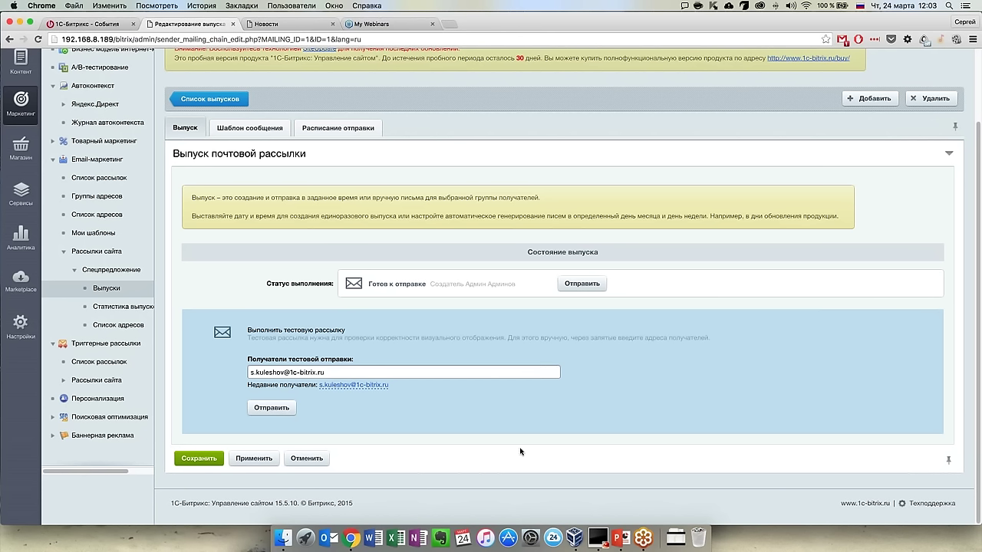
pyautogui.click(199, 458)
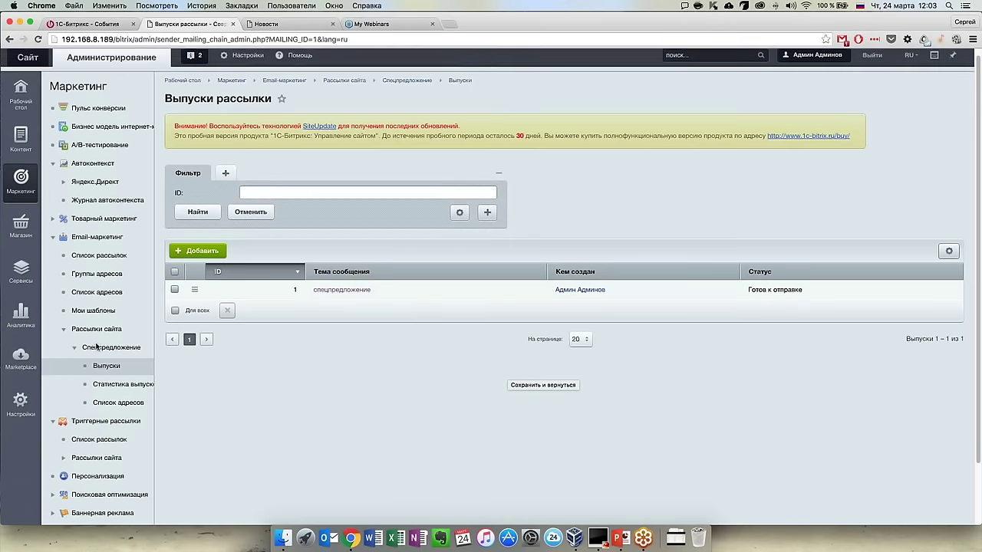
pyautogui.scroll(-1, 96, 346)
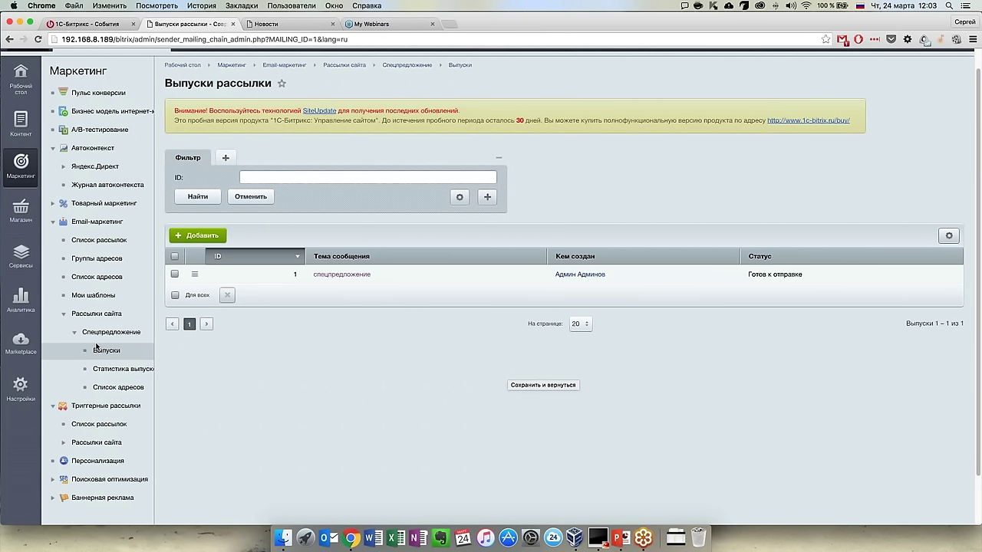
# View the email-marketing address groups and the issue statistics of the "Спецпредложение" site mailing.
pyautogui.scroll(-2, 66, 290)
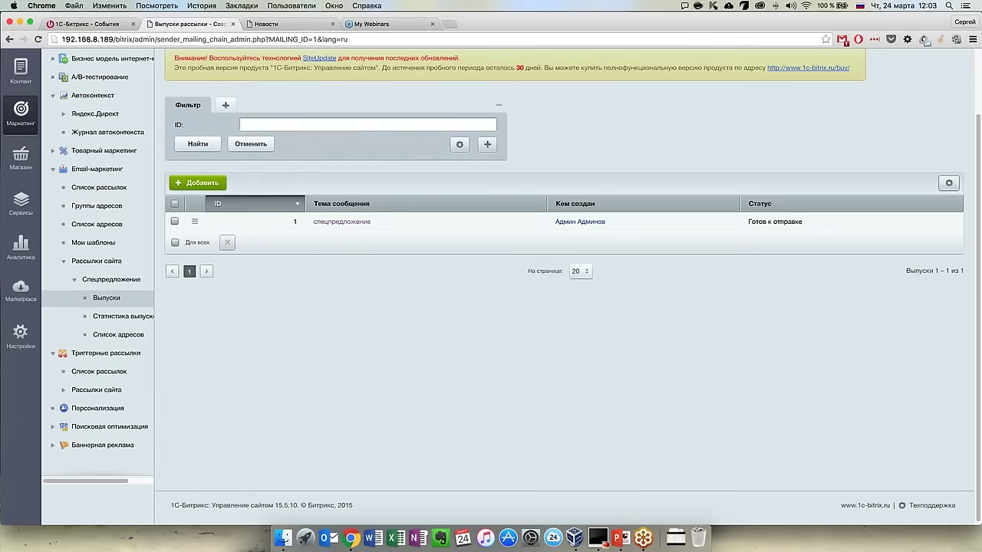
pyautogui.click(97, 205)
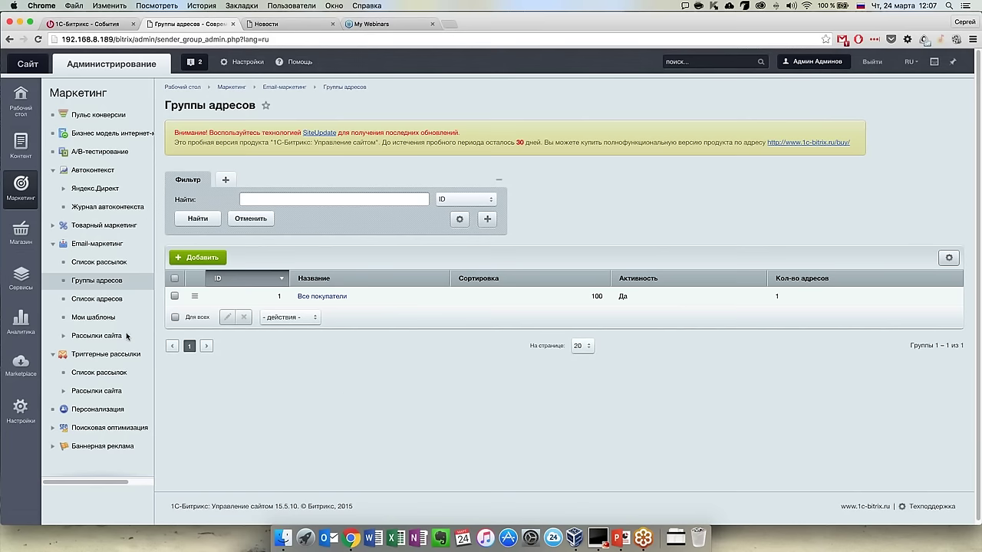
pyautogui.click(64, 336)
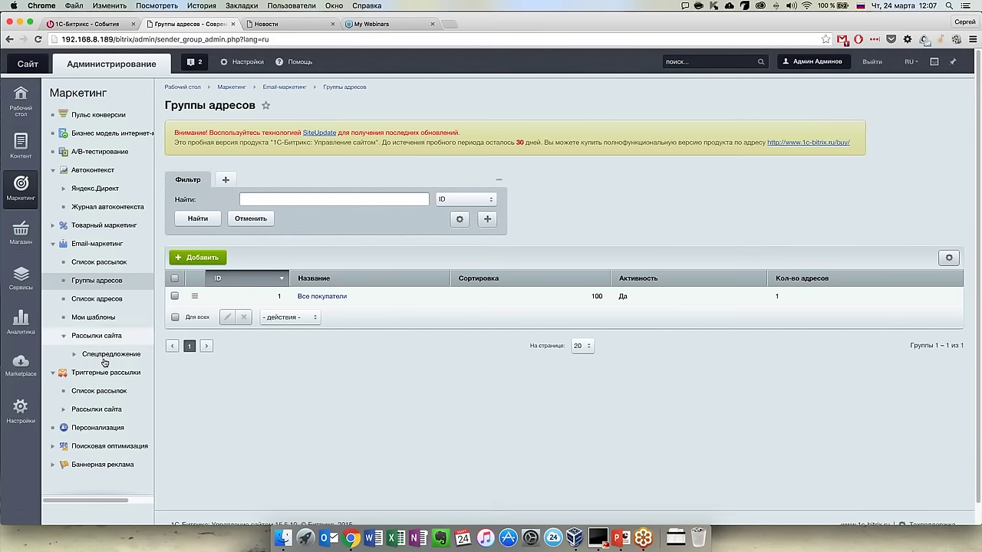
pyautogui.click(75, 355)
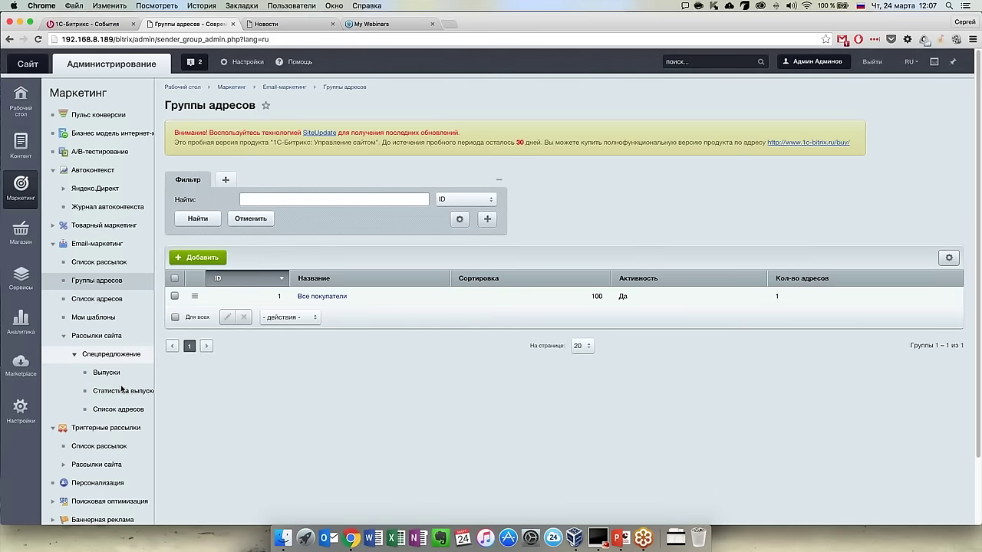
pyautogui.click(120, 392)
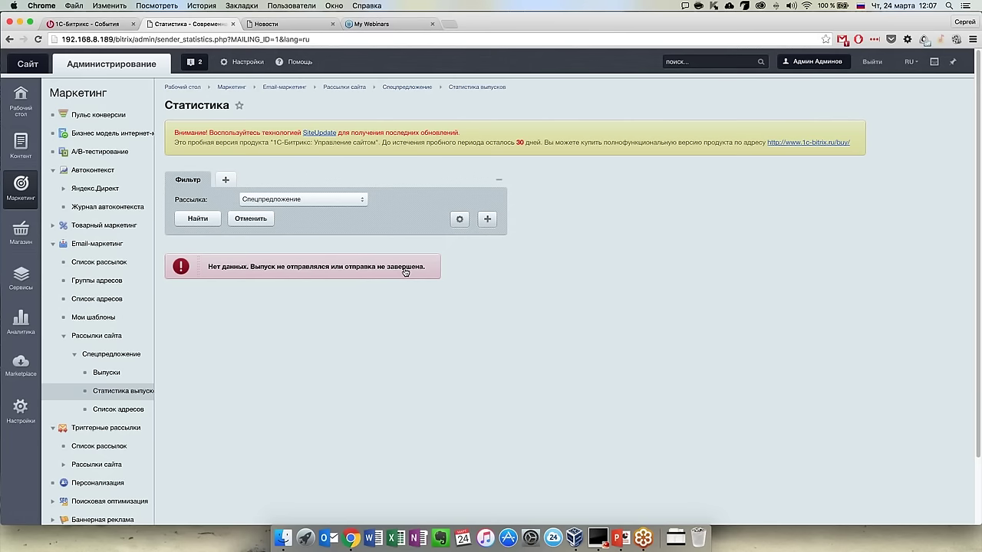
pyautogui.click(107, 374)
# Open the list of mailings under "Триггерные рассылки".
pyautogui.scroll(-2, 146, 342)
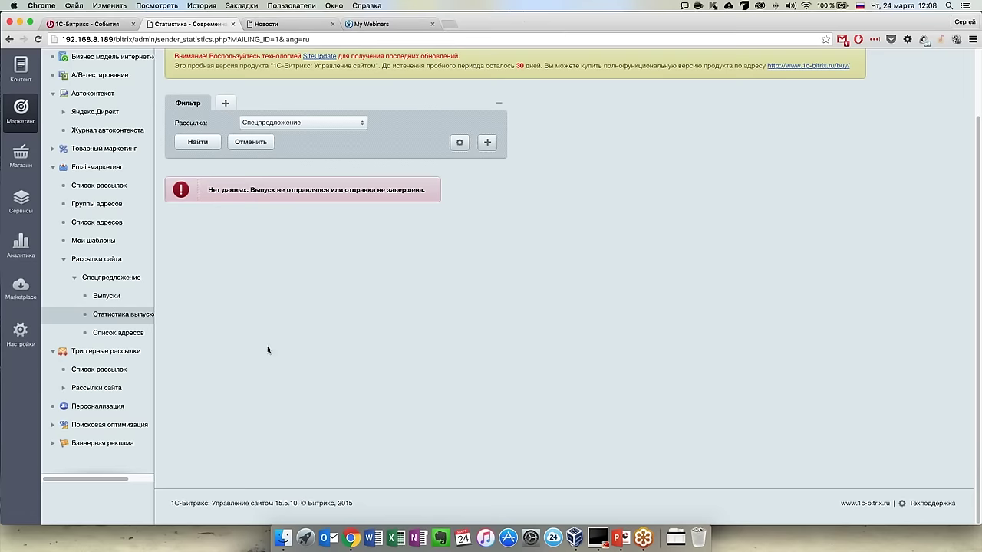
pyautogui.click(99, 369)
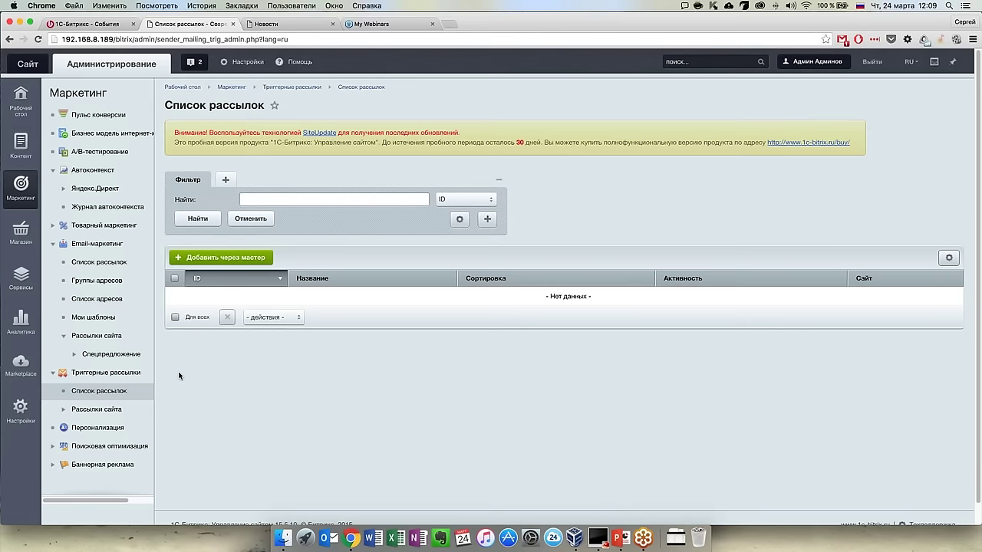
# Start a new trigger mailing with the wizard and look over the ready-made mailing templates.
pyautogui.click(205, 256)
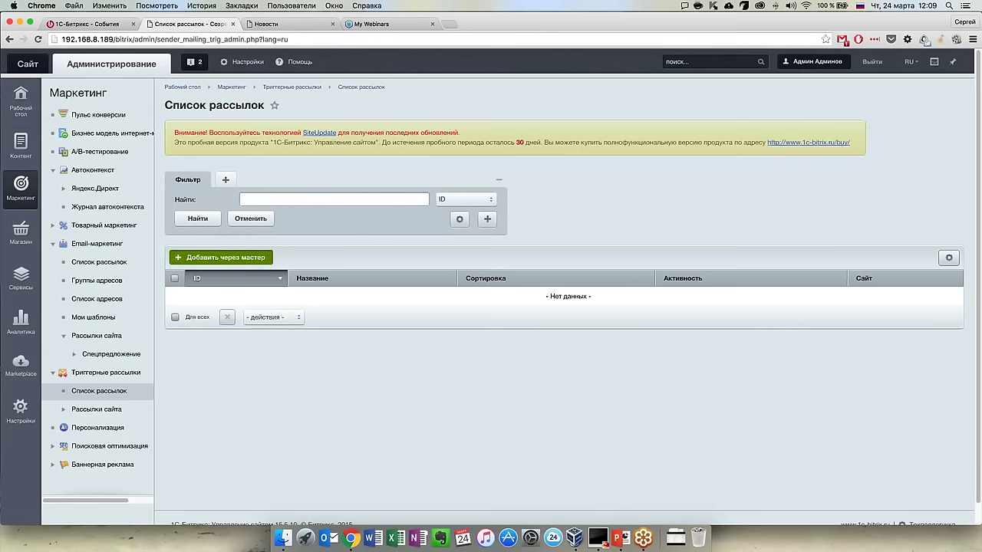
pyautogui.scroll(-5, 396, 339)
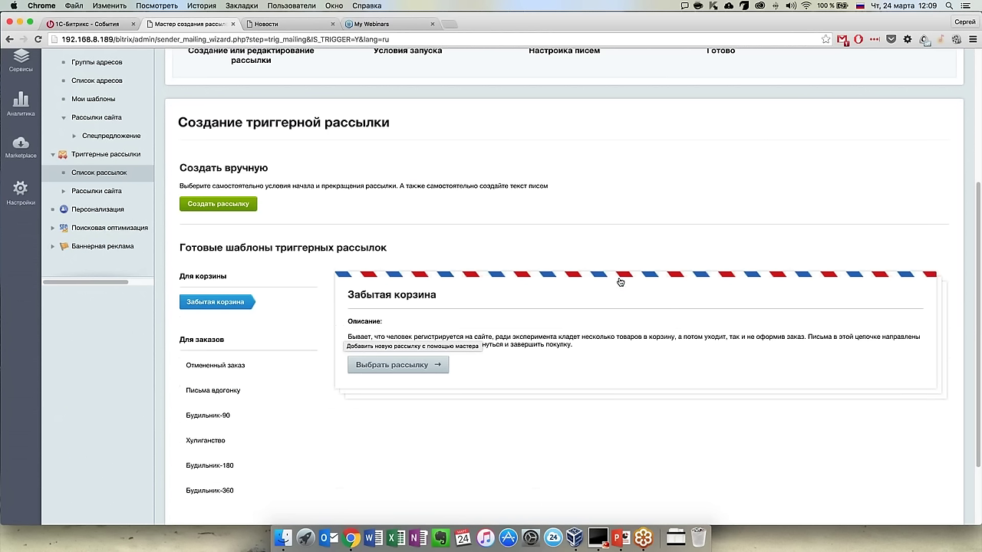
pyautogui.scroll(3, 627, 340)
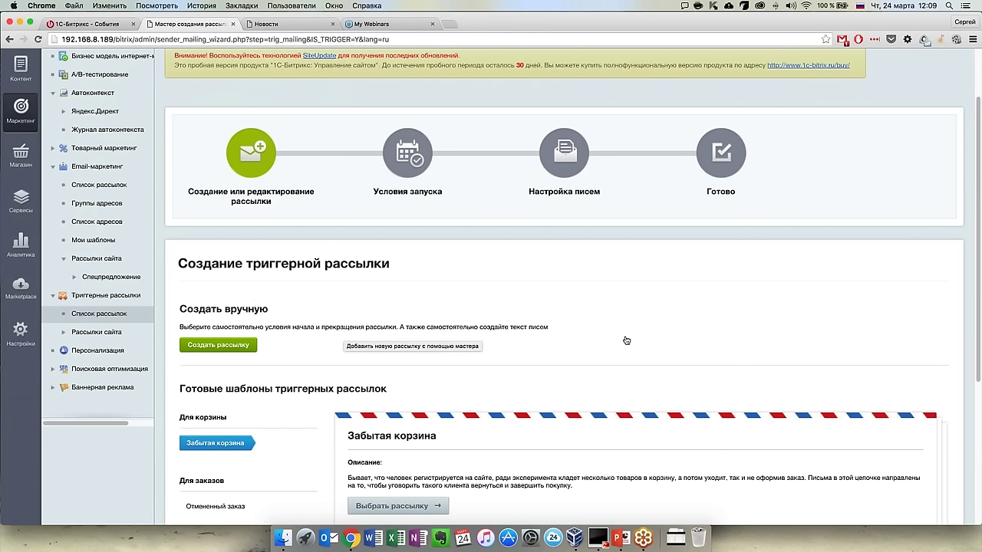
pyautogui.scroll(-2, 627, 340)
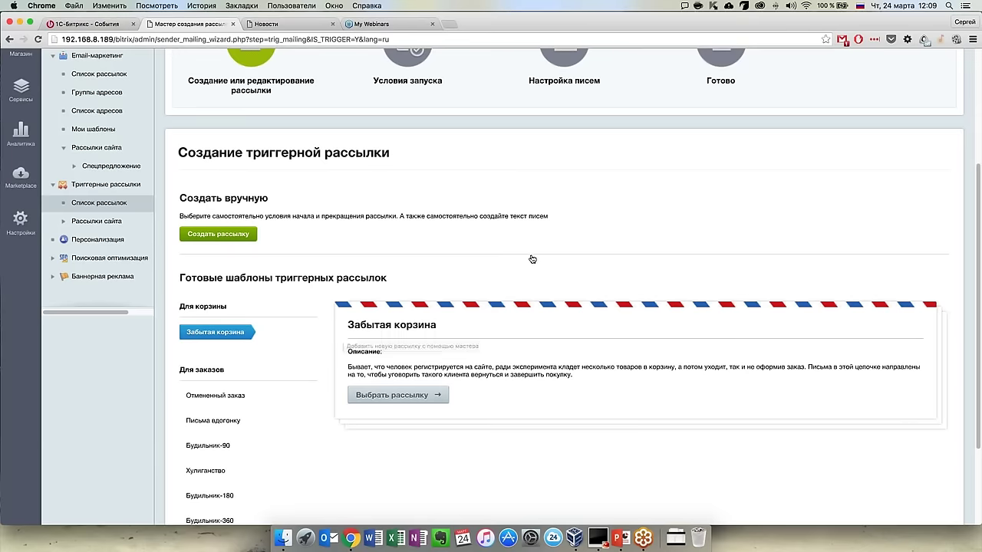
pyautogui.scroll(-2, 535, 258)
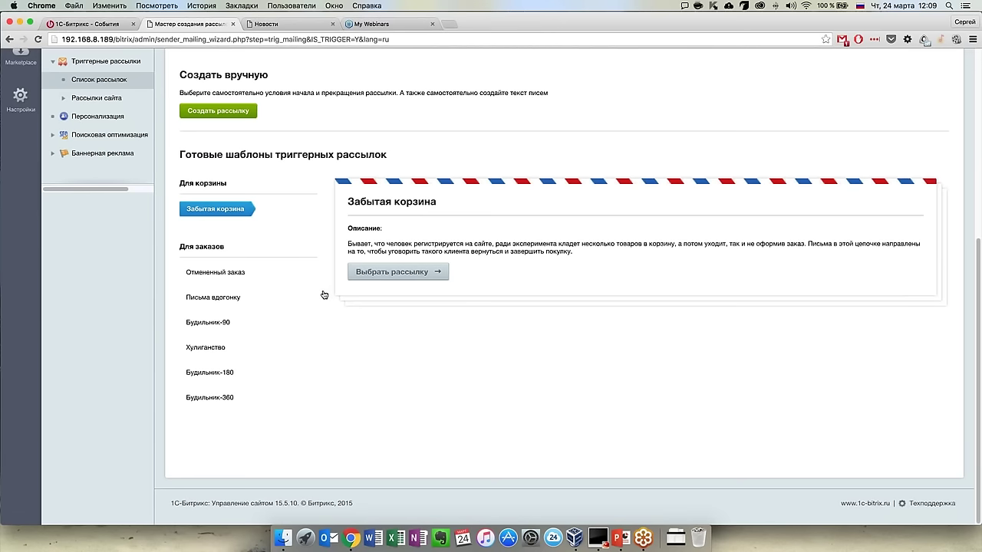
# Base the mailing on the ready-made Хулиганство template, fill in the sender with the suggested site address, and continue to the launch conditions.
pyautogui.click(217, 352)
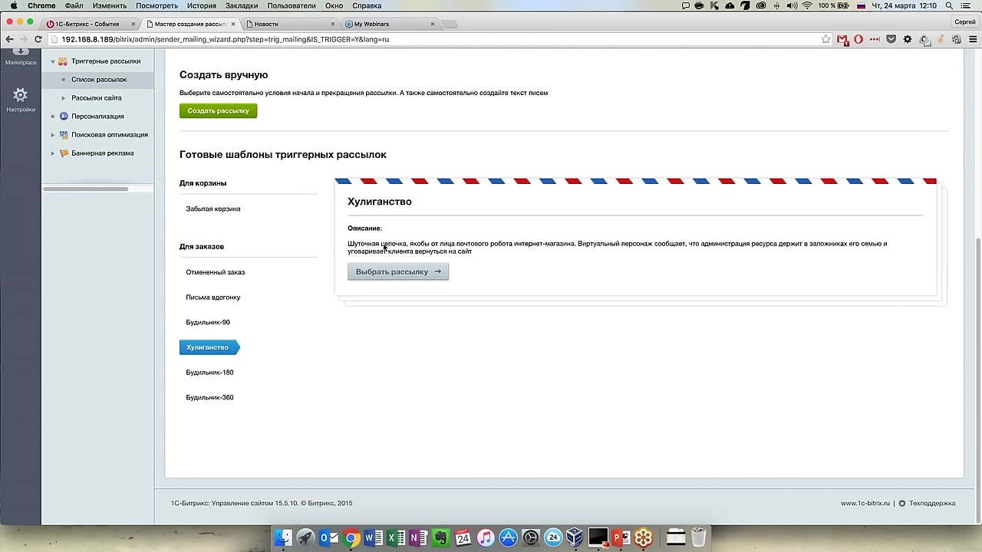
pyautogui.moveTo(473, 252); pyautogui.dragTo(350, 244)
pyautogui.click(662, 246)
pyautogui.click(404, 279)
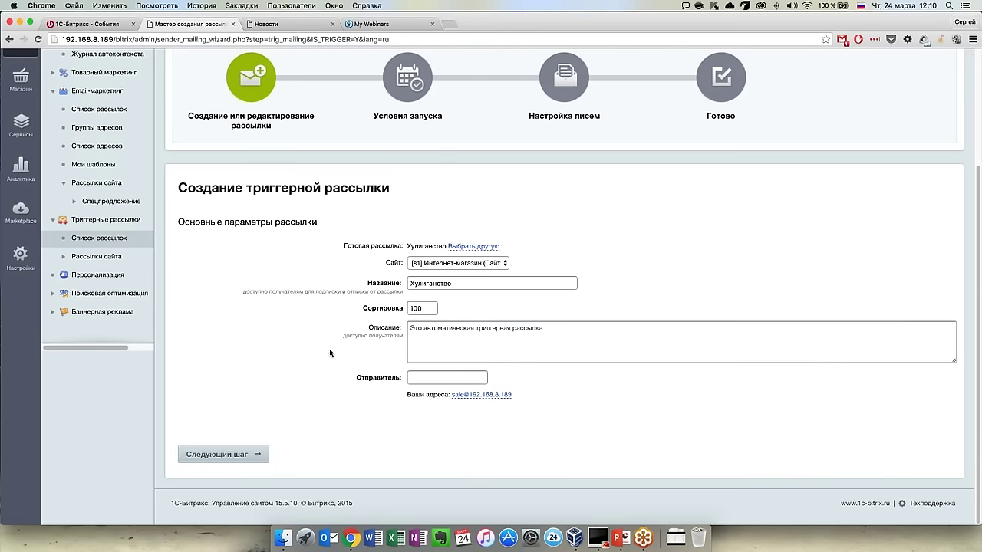
pyautogui.click(495, 395)
pyautogui.click(237, 455)
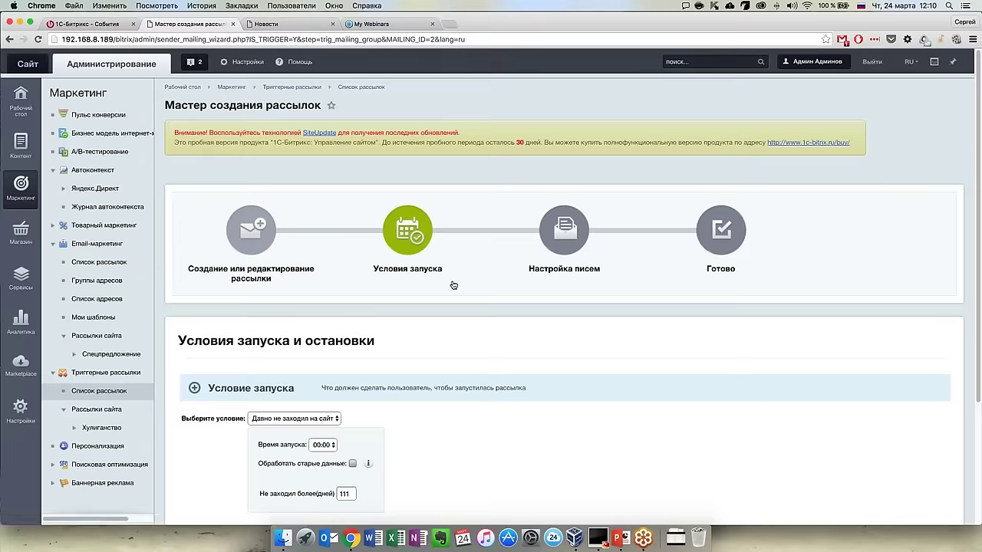
pyautogui.scroll(-4, 460, 283)
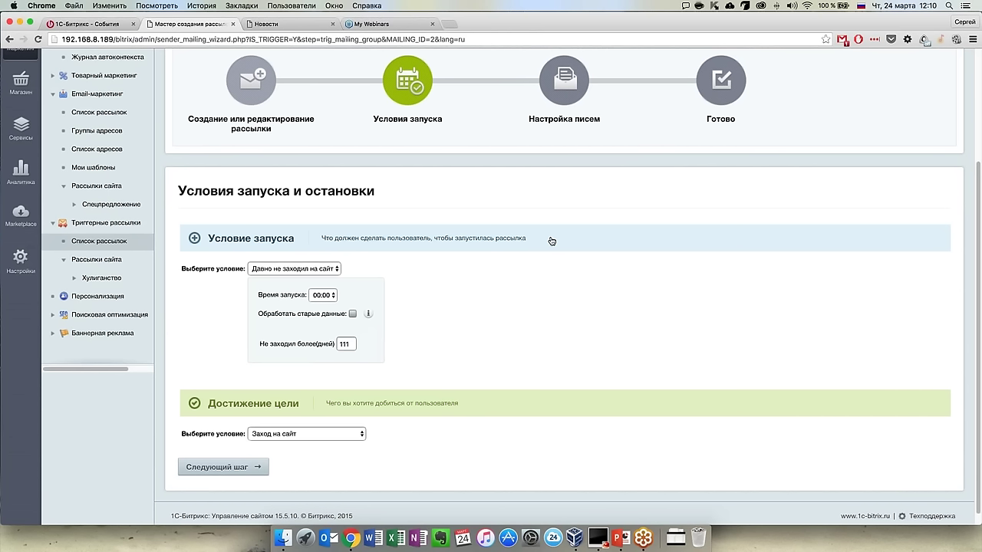
pyautogui.click(331, 270)
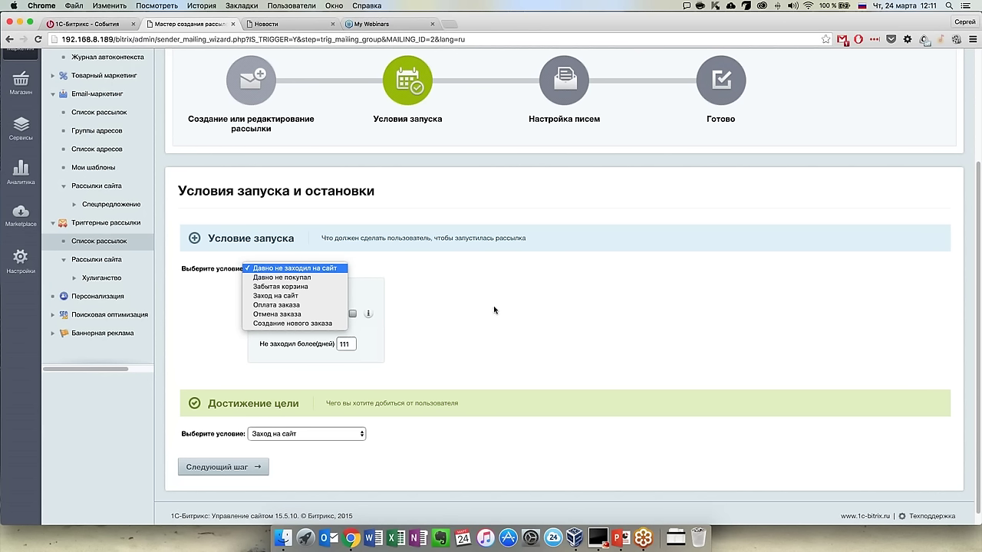
pyautogui.click(299, 278)
pyautogui.click(302, 271)
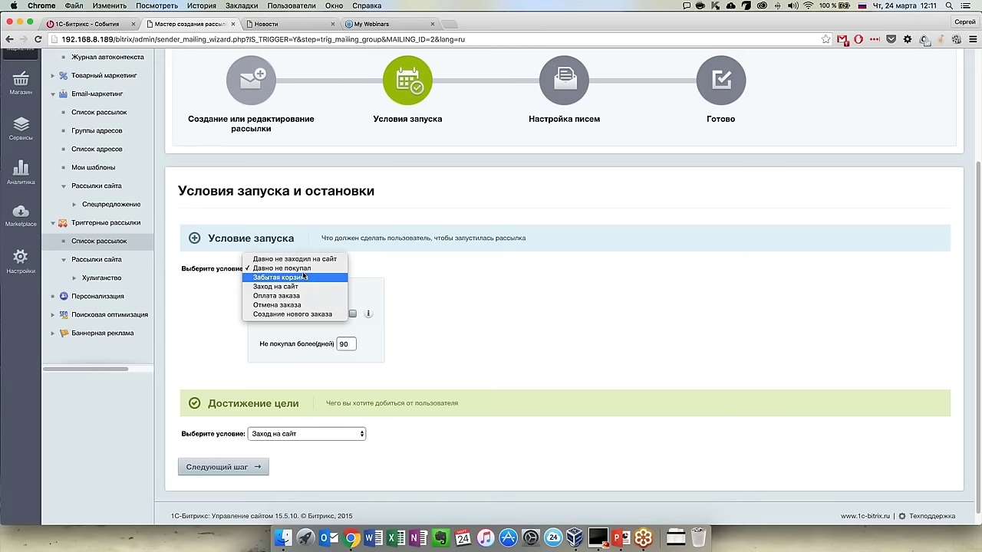
pyautogui.click(310, 259)
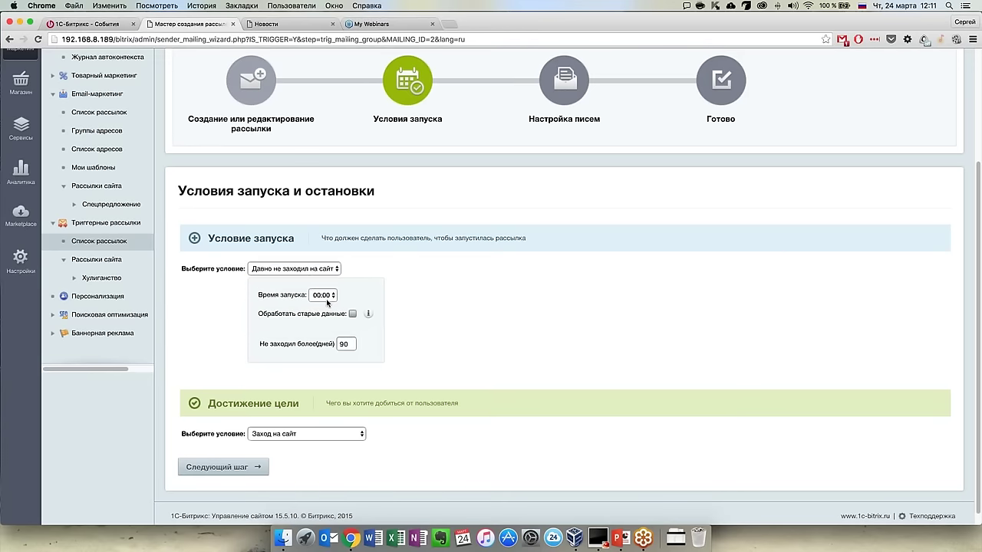
# Set the launch time to 17:00 and the number of days without a site visit to 30.
pyautogui.click(326, 299)
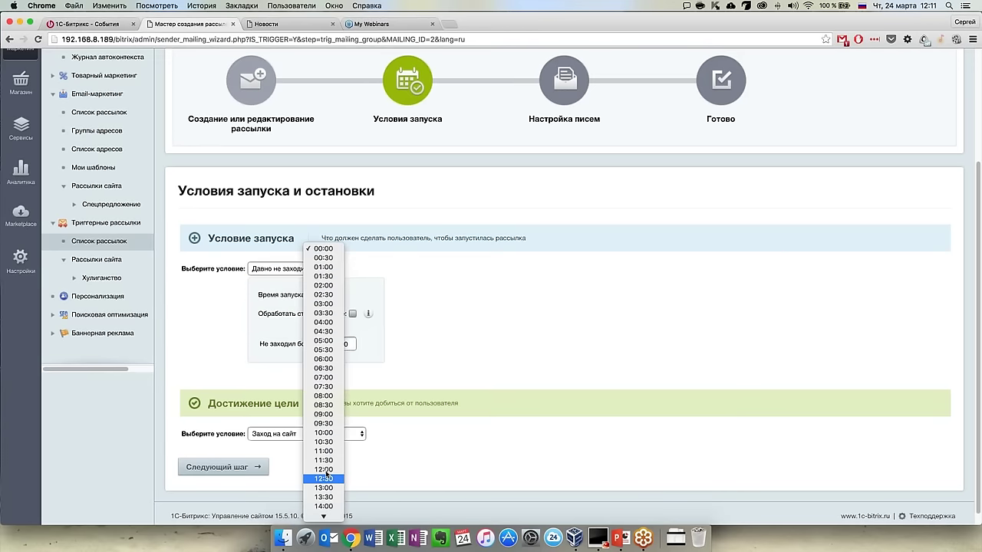
pyautogui.scroll(-5, 326, 476)
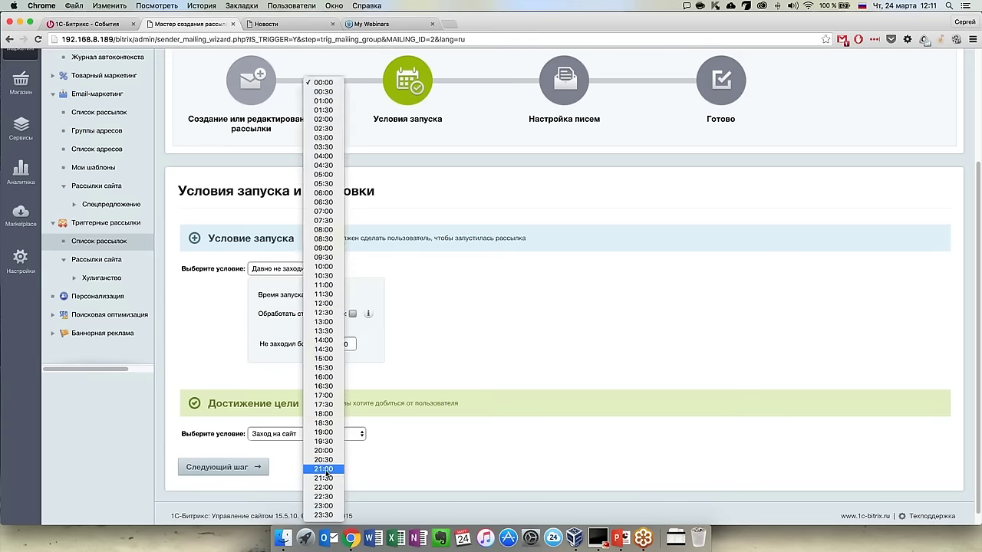
pyautogui.click(323, 396)
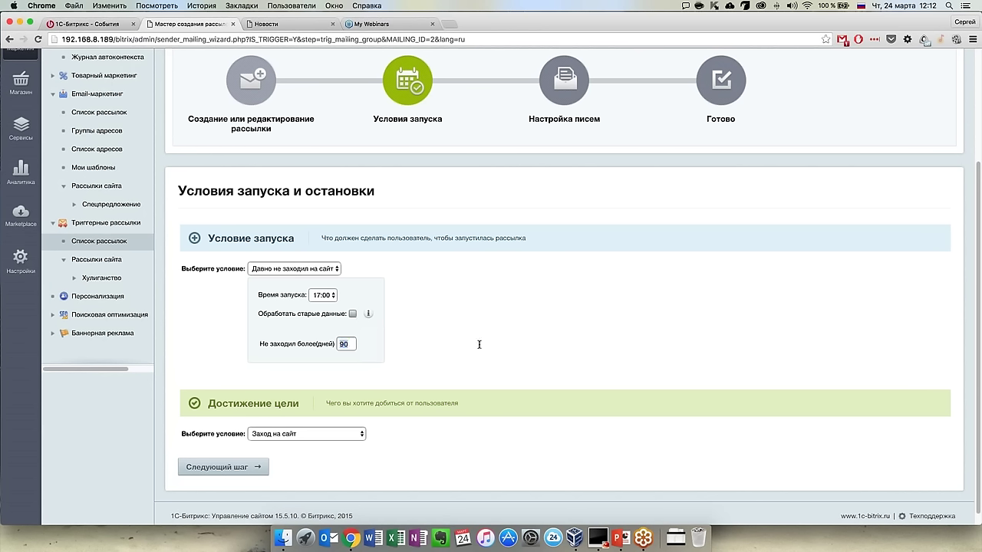
pyautogui.click(319, 346)
pyautogui.write('30')
# Set the mailing's goal condition to Создание нового заказа and continue to the letter setup.
pyautogui.scroll(-1, 542, 361)
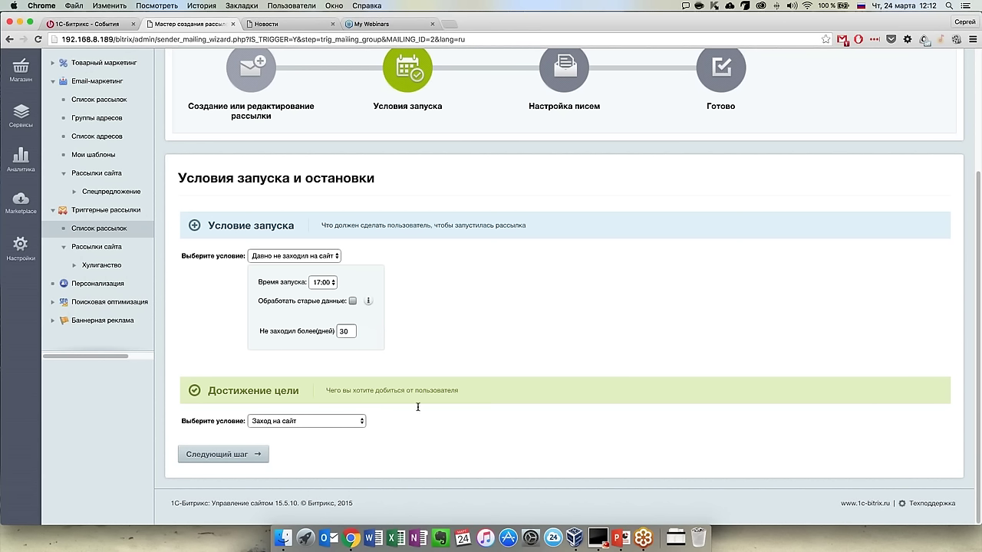
pyautogui.click(301, 421)
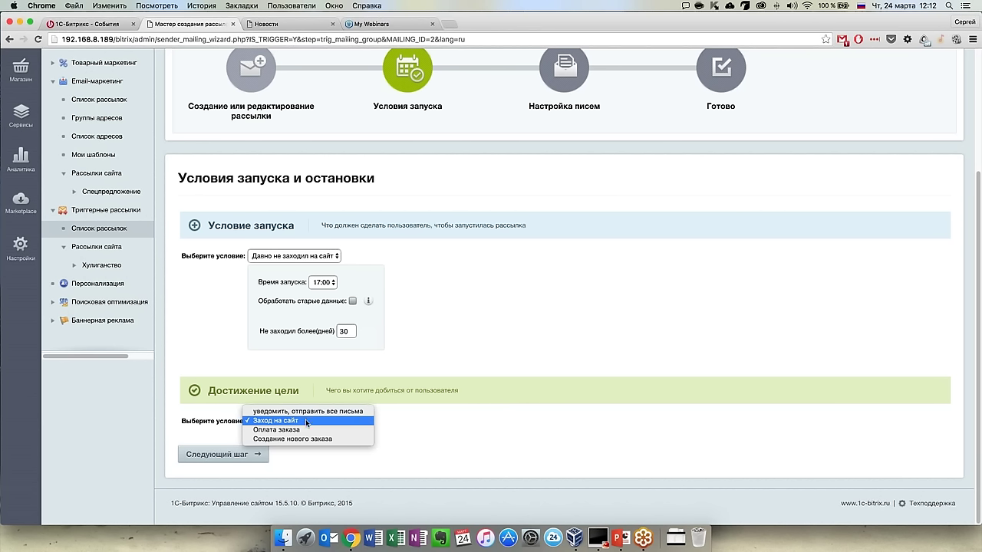
pyautogui.click(305, 423)
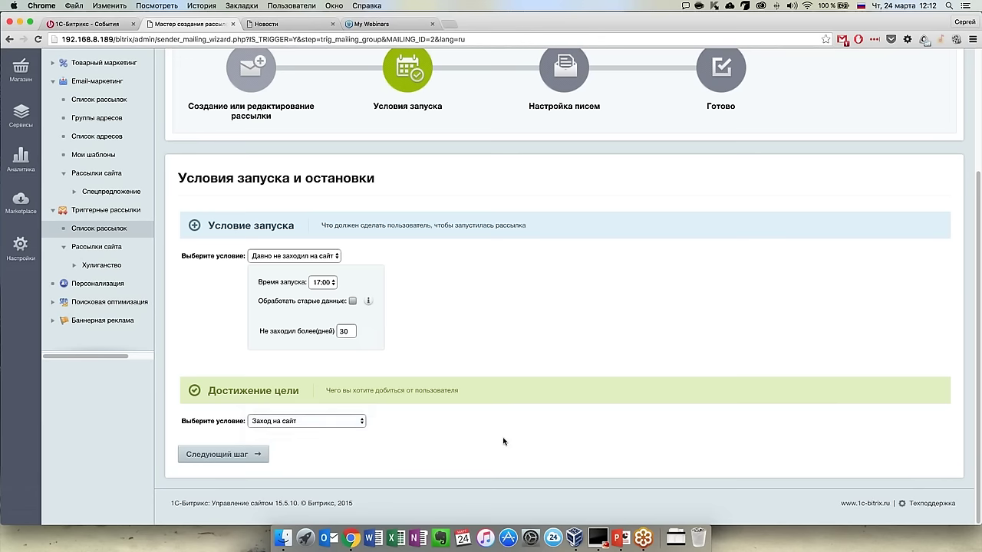
pyautogui.click(298, 422)
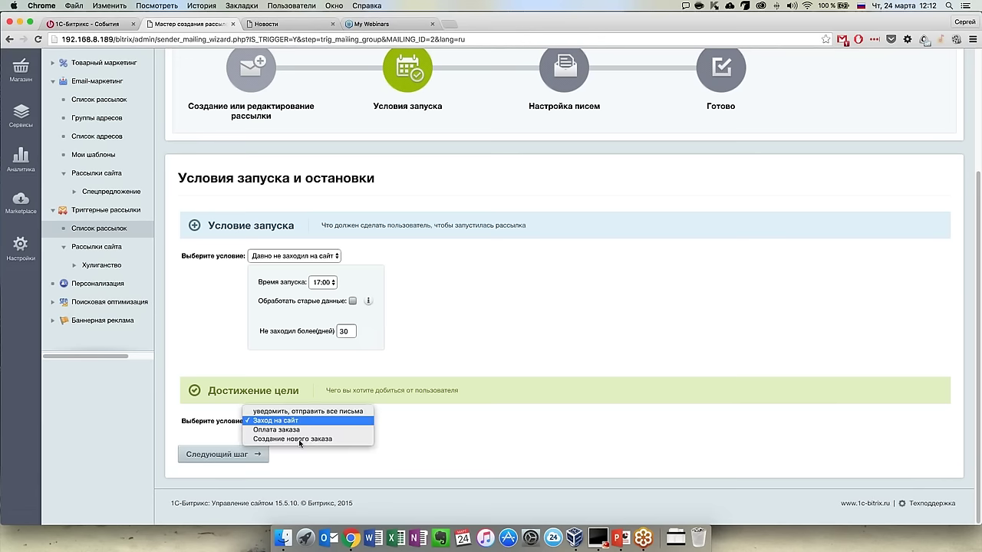
pyautogui.click(308, 440)
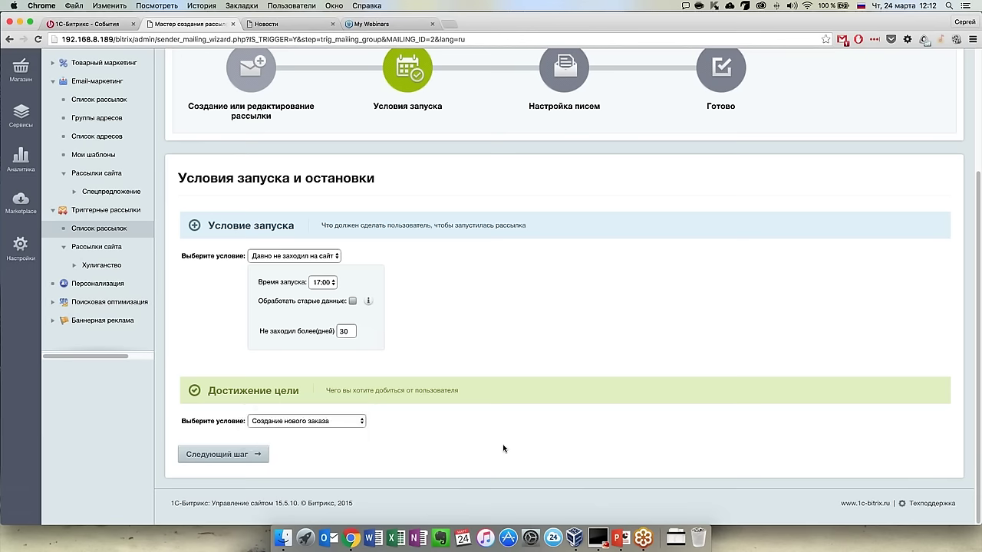
pyautogui.click(253, 454)
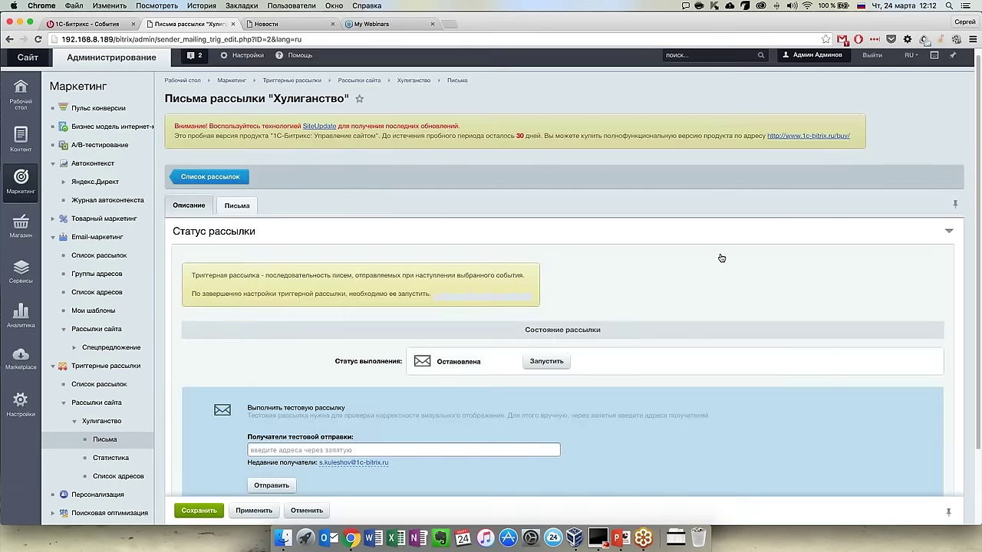
# Open the letters of the Хулиганство mailing and review their sequence, sending delays and goal.
pyautogui.scroll(-3, 714, 265)
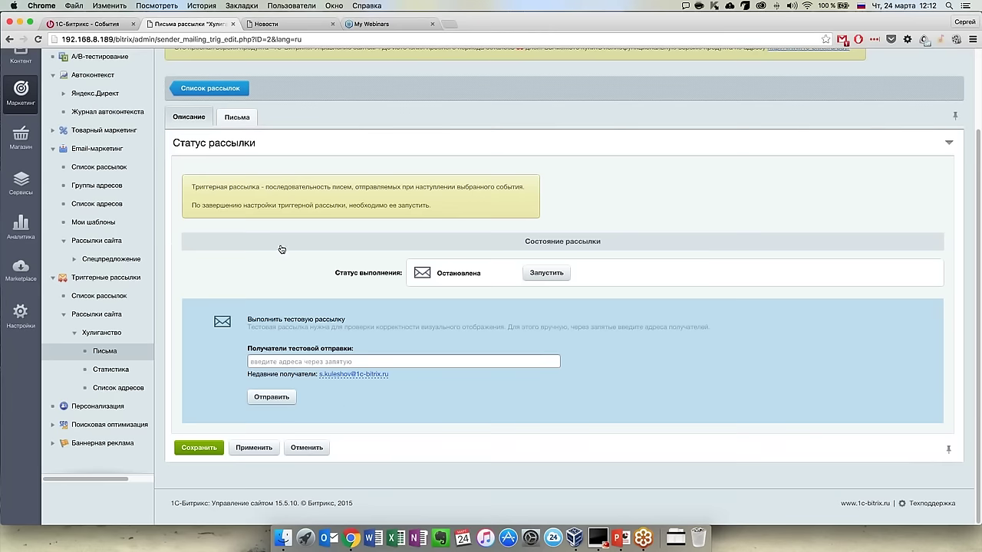
pyautogui.click(236, 120)
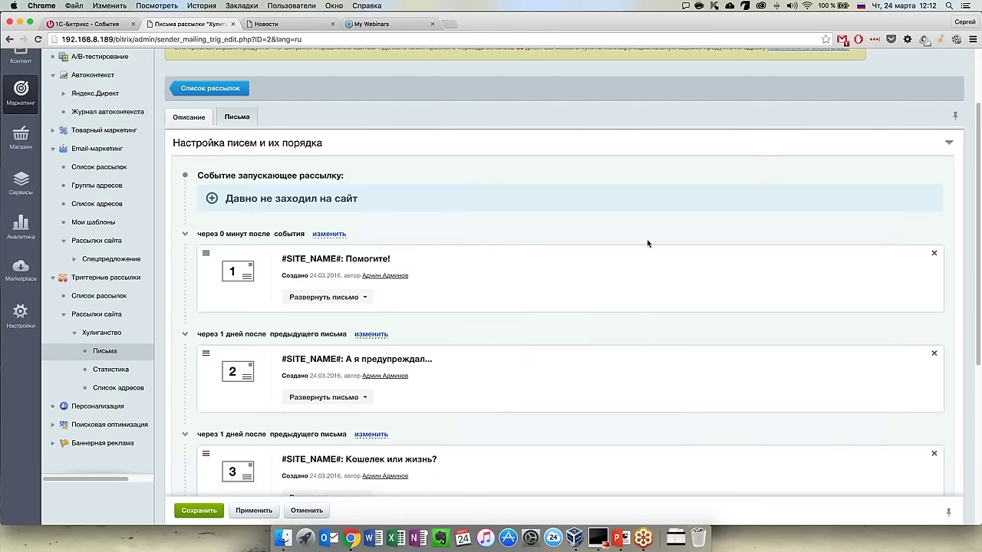
pyautogui.scroll(-3, 631, 279)
pyautogui.scroll(-5, 613, 312)
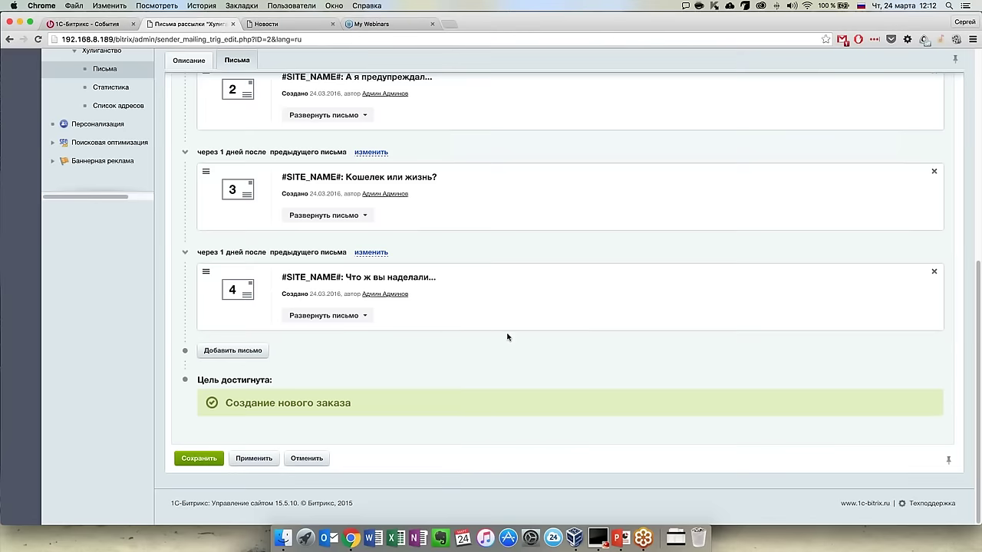
pyautogui.scroll(6, 517, 353)
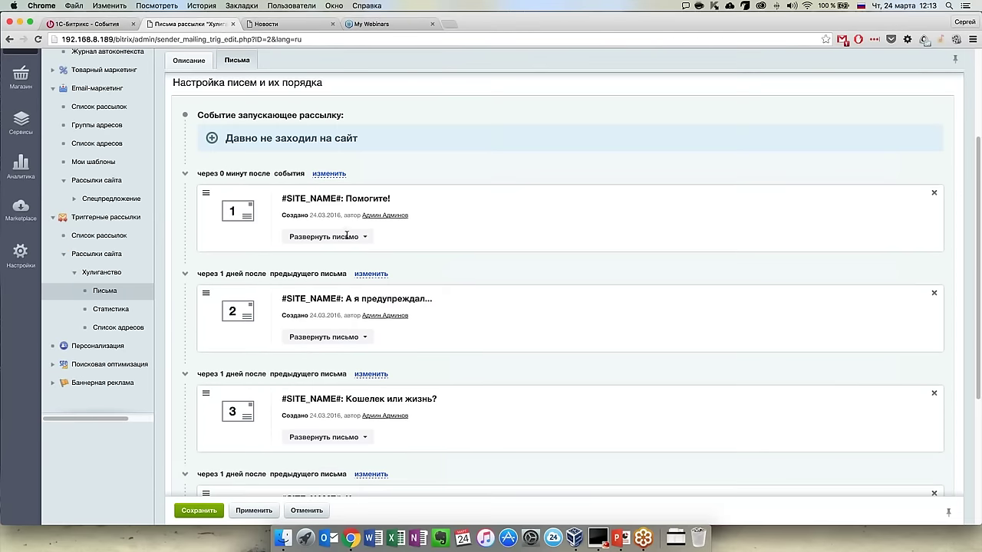
pyautogui.moveTo(206, 174); pyautogui.dragTo(426, 176)
pyautogui.click(251, 175)
# Expand the first letter, view its body in the visual editor, and collapse it again.
pyautogui.click(350, 235)
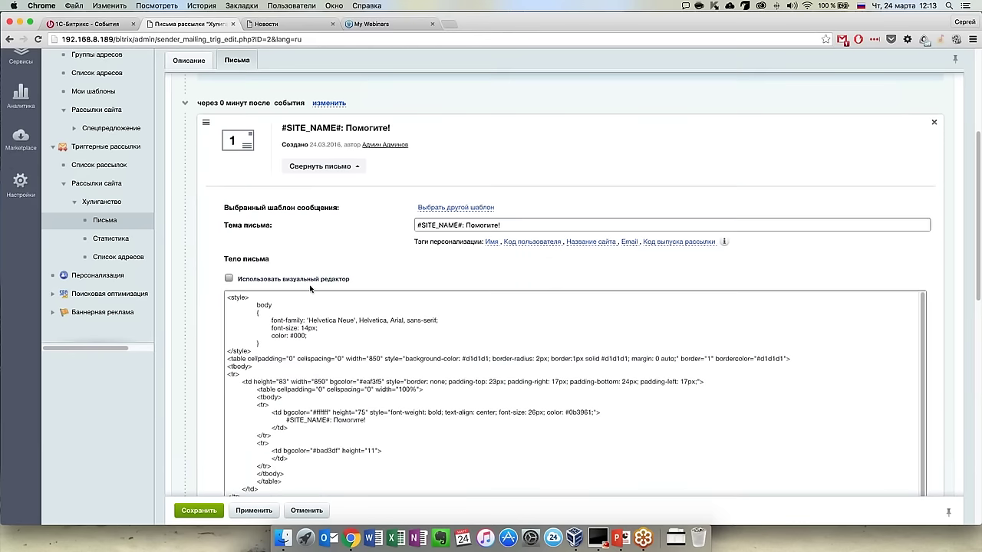
pyautogui.click(309, 279)
pyautogui.scroll(-3, 384, 270)
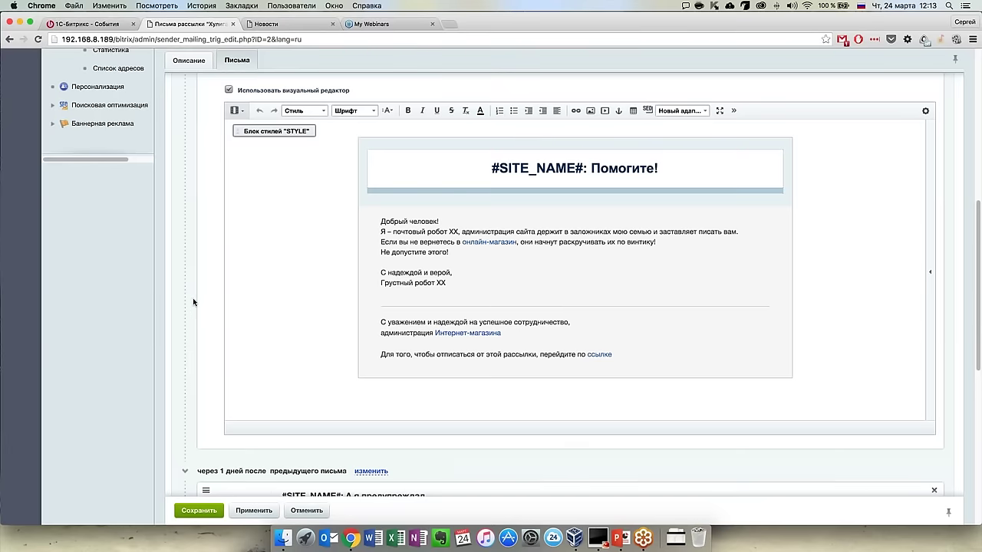
pyautogui.scroll(2, 192, 302)
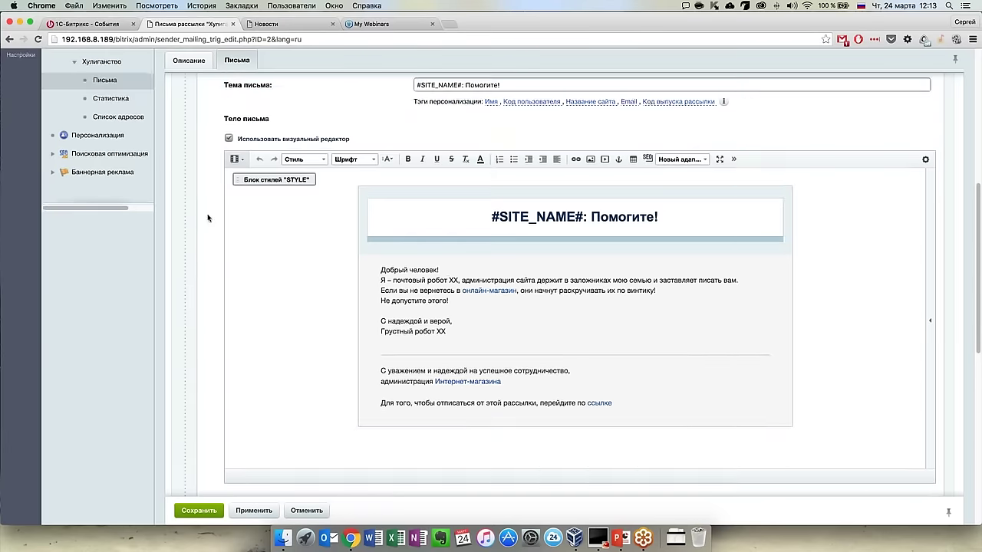
pyautogui.scroll(2, 193, 255)
pyautogui.click(325, 97)
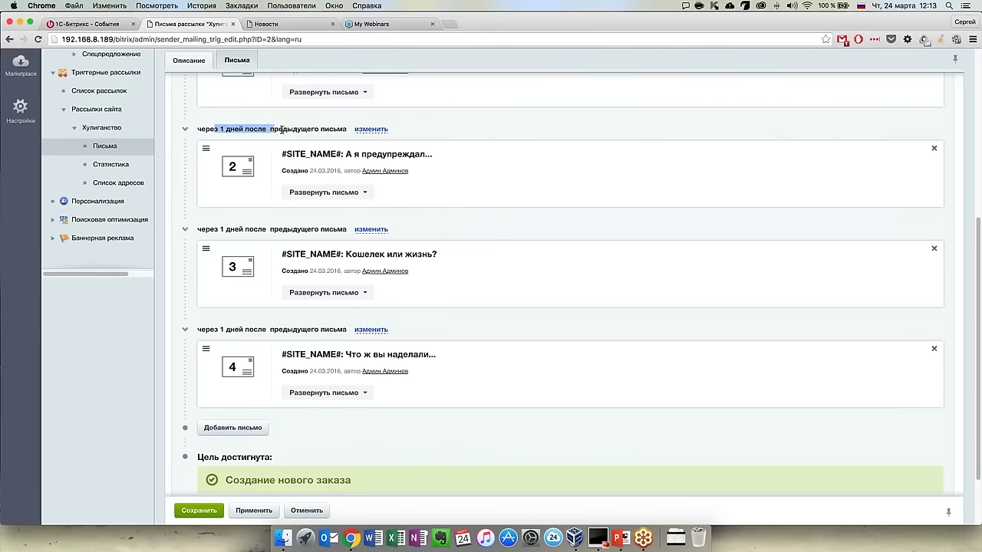
# Expand the second letter, "А я предупреждал...", view its body in the visual editor, and collapse it.
pyautogui.scroll(3, 283, 129)
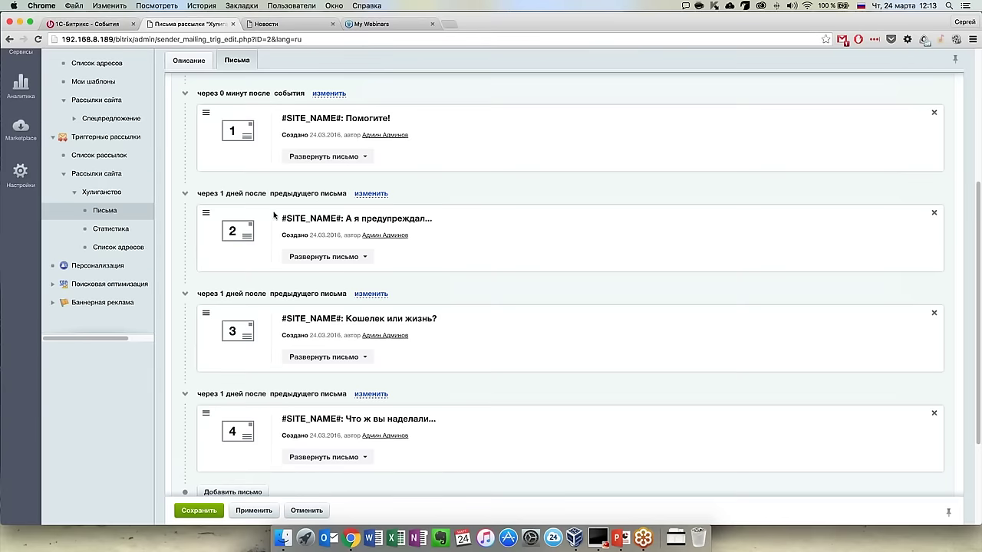
pyautogui.scroll(-2, 283, 215)
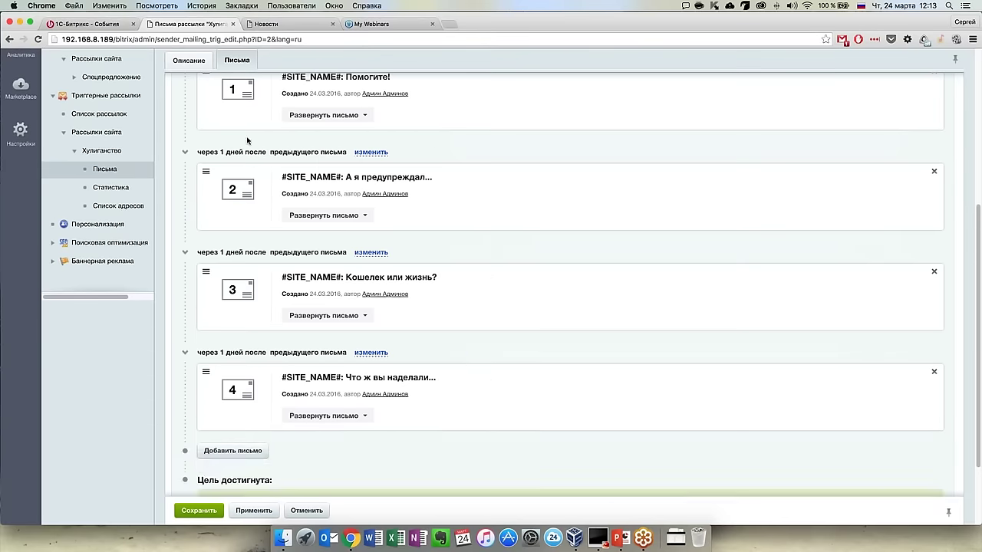
pyautogui.click(340, 220)
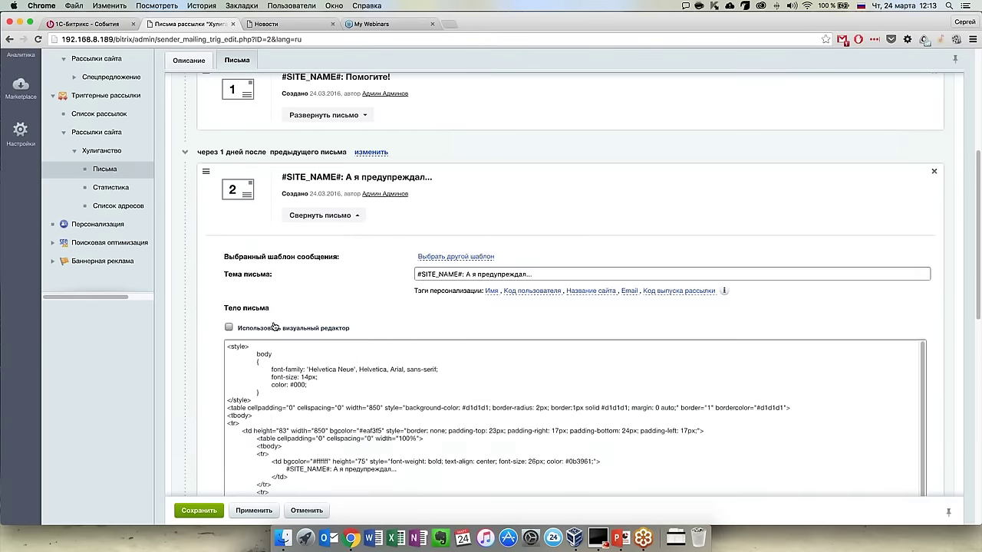
pyautogui.click(274, 327)
pyautogui.scroll(-5, 408, 276)
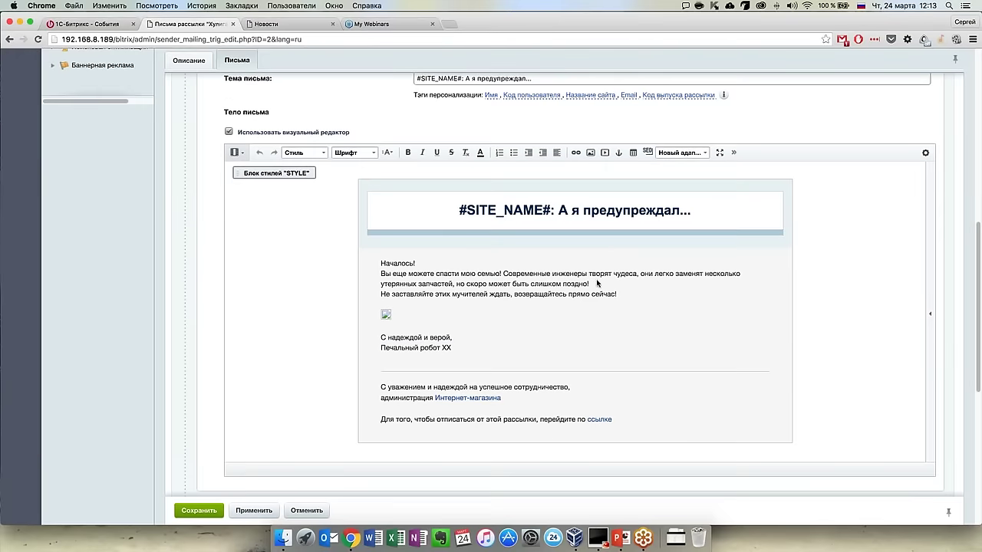
pyautogui.scroll(5, 135, 288)
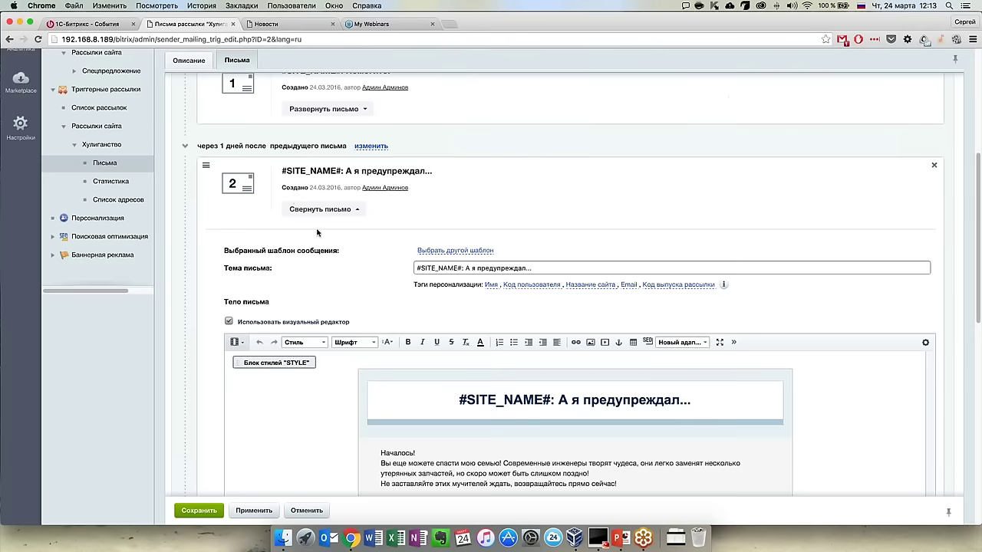
pyautogui.click(325, 210)
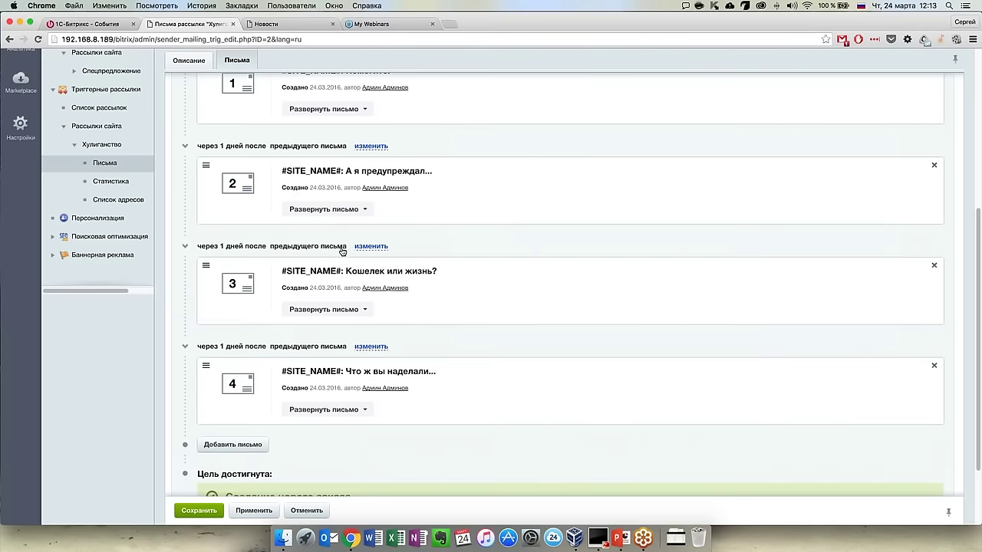
# Expand the third letter, "Кошелек или жизнь?", view its body and coupon block in the visual editor, and collapse it.
pyautogui.click(342, 310)
pyautogui.scroll(-3, 322, 323)
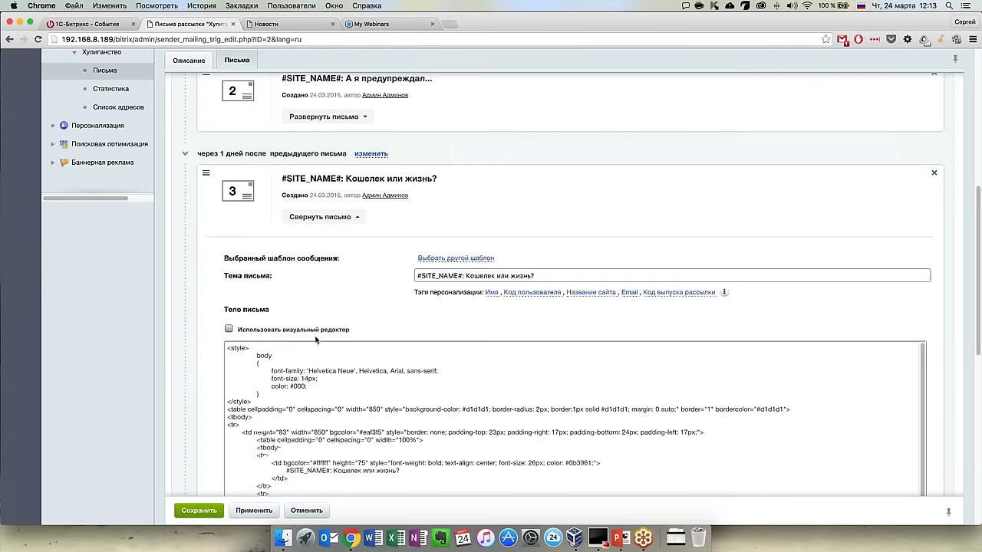
pyautogui.click(303, 331)
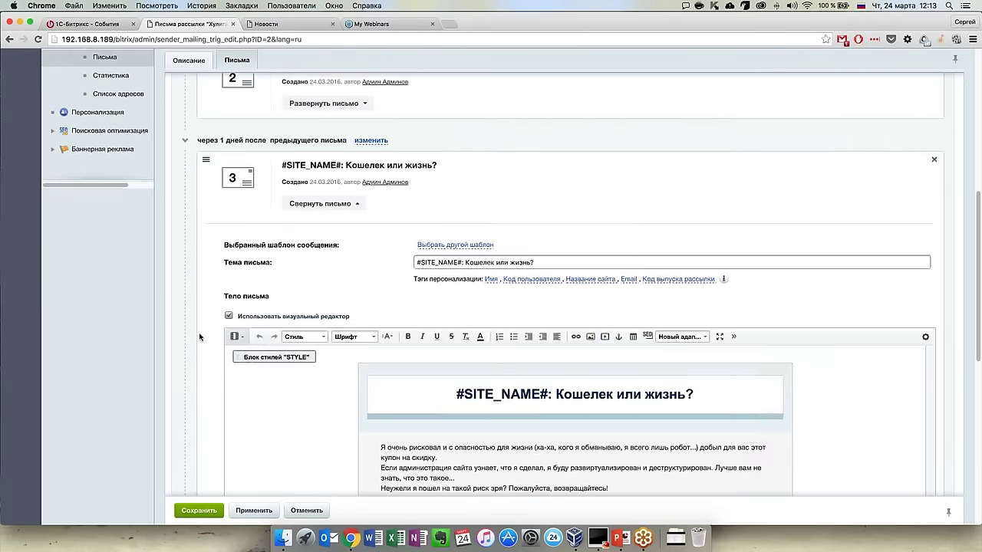
pyautogui.scroll(-4, 545, 320)
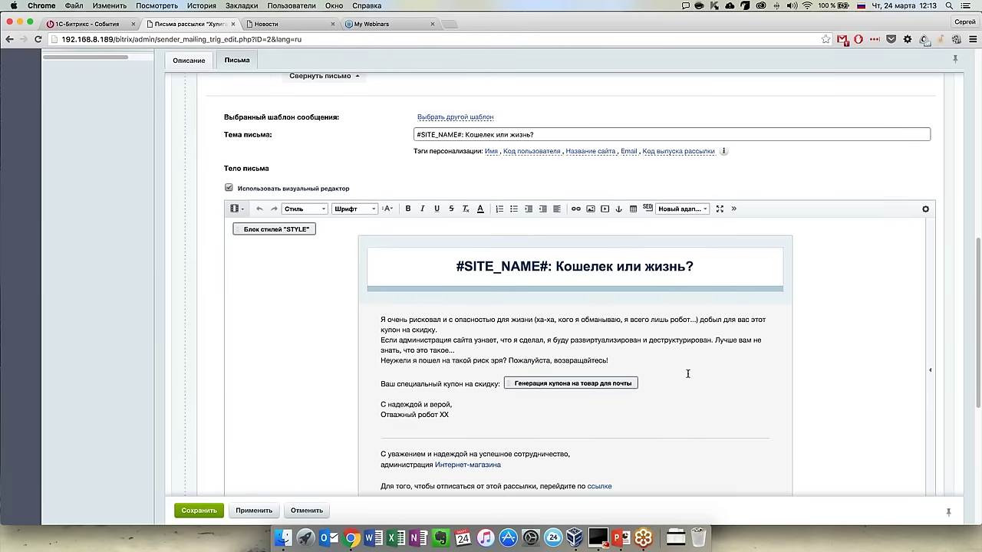
pyautogui.scroll(-1, 676, 370)
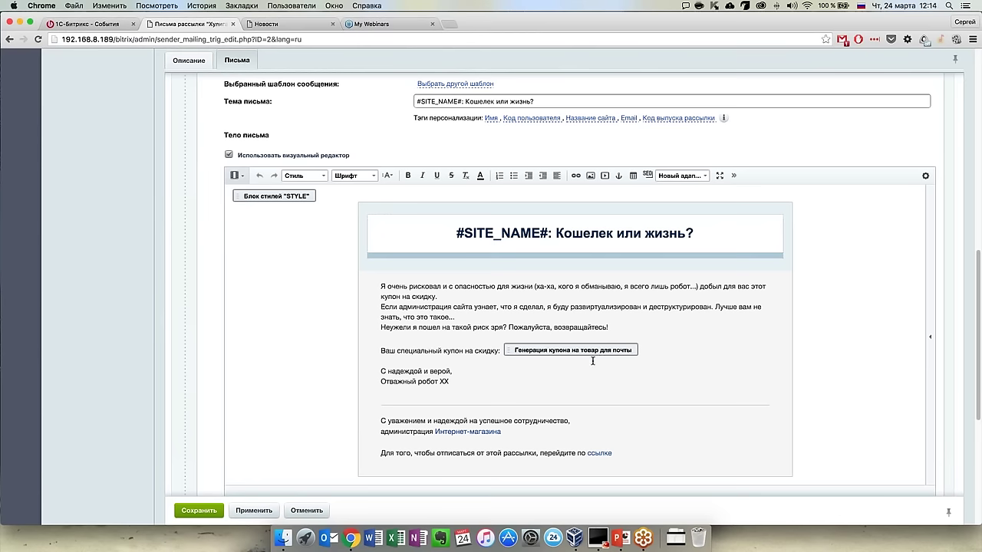
pyautogui.scroll(-1, 601, 362)
pyautogui.scroll(-1, 602, 362)
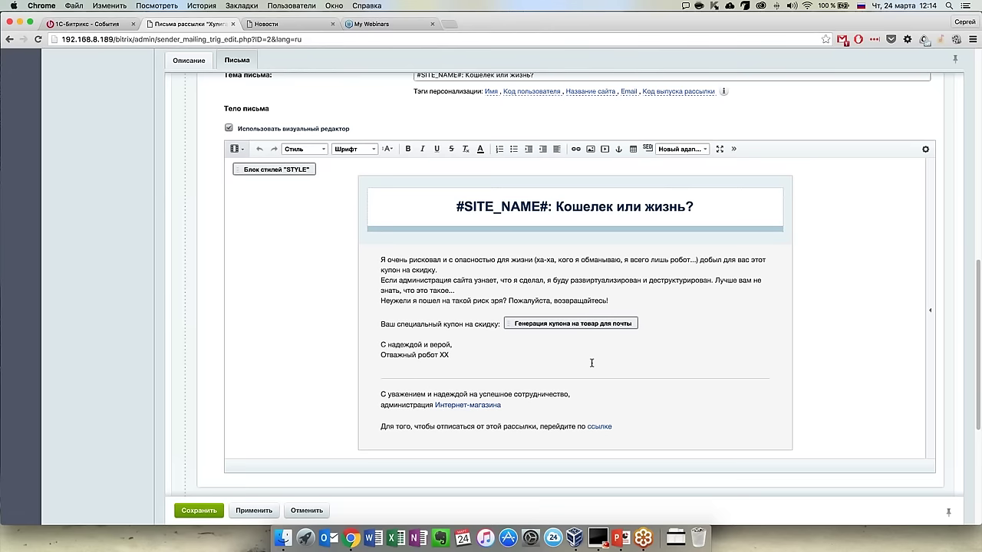
pyautogui.scroll(-1, 591, 362)
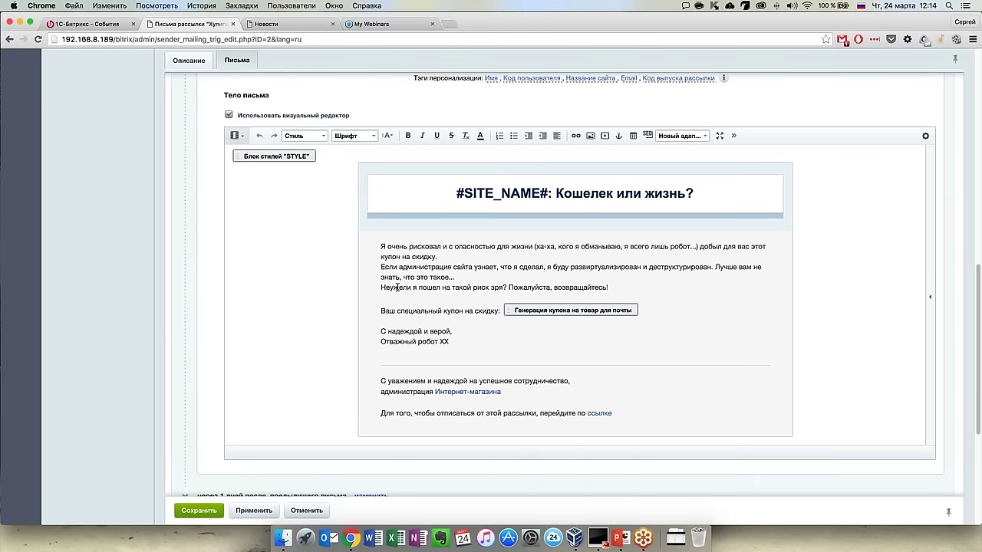
pyautogui.moveTo(397, 287); pyautogui.dragTo(588, 284)
pyautogui.click(674, 283)
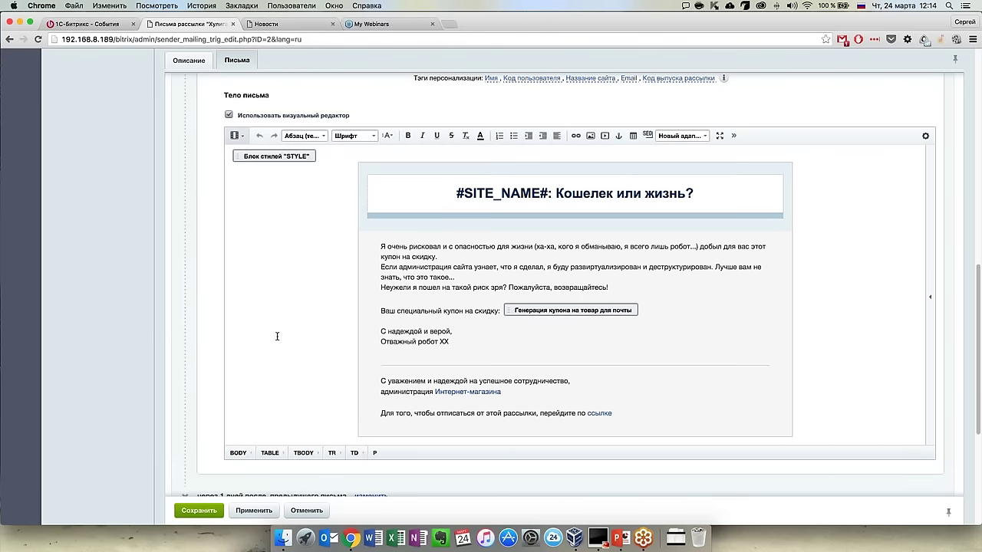
pyautogui.scroll(2, 238, 338)
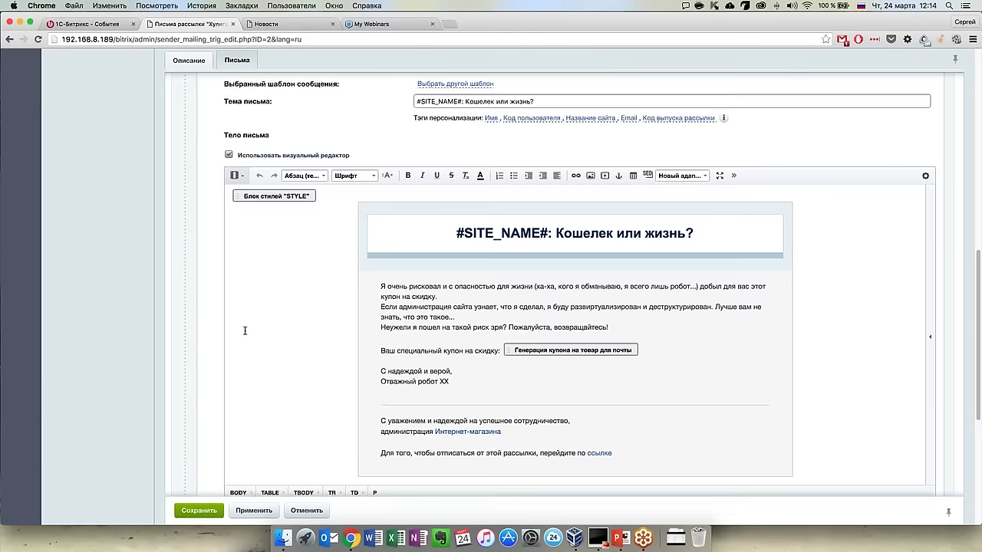
pyautogui.scroll(5, 258, 253)
pyautogui.click(325, 125)
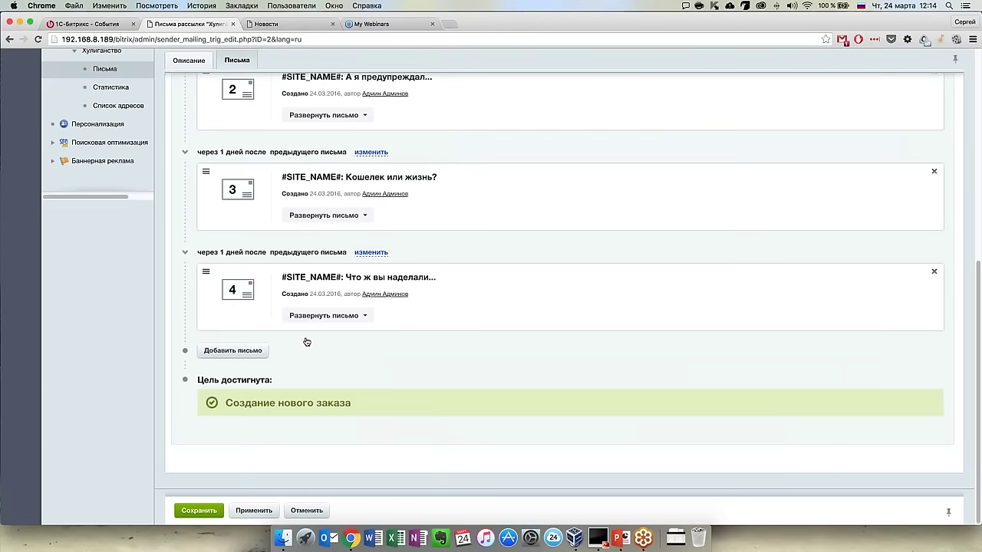
# Expand the fourth letter, "Что ж вы наделали...", and view its body in the visual editor.
pyautogui.click(324, 315)
pyautogui.scroll(-3, 230, 338)
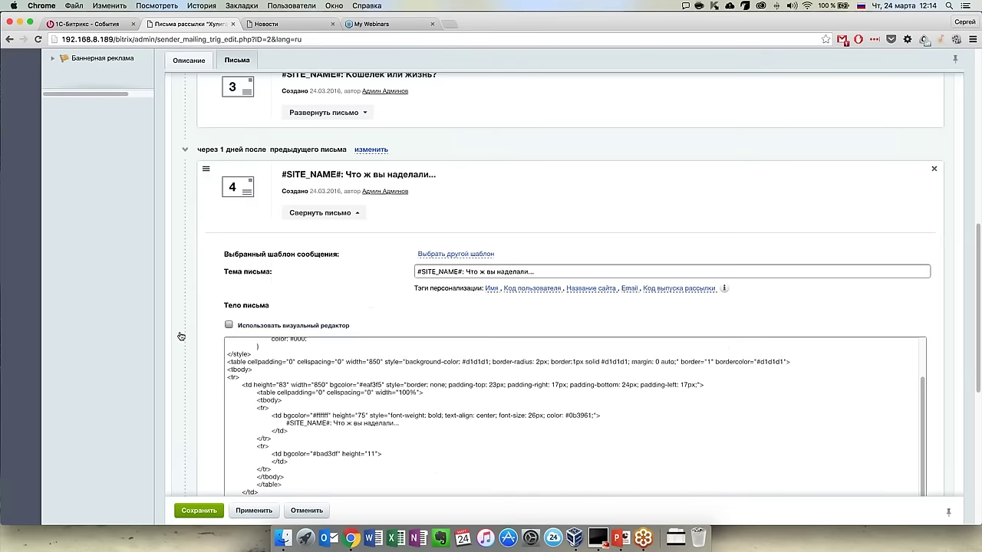
pyautogui.click(228, 326)
pyautogui.scroll(-5, 499, 317)
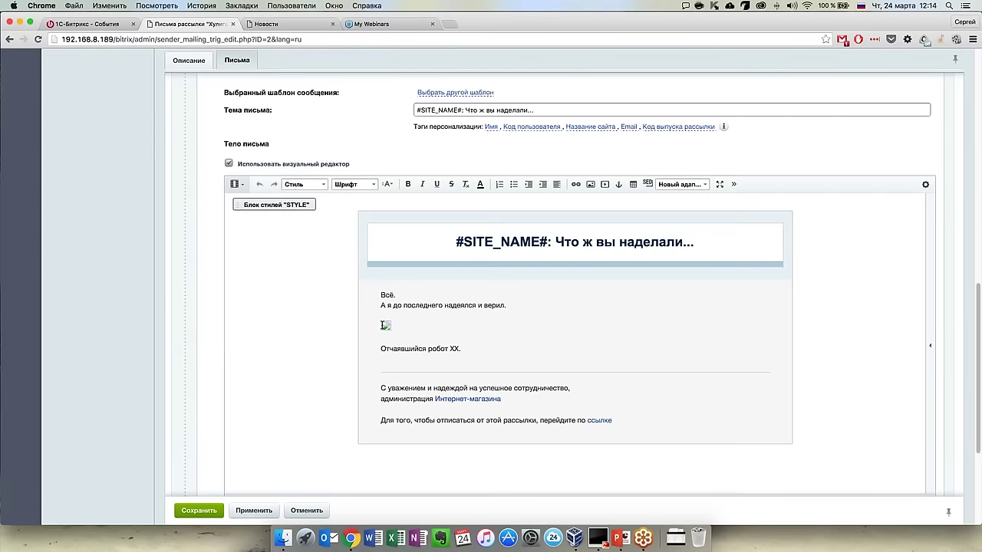
pyautogui.scroll(-1, 499, 340)
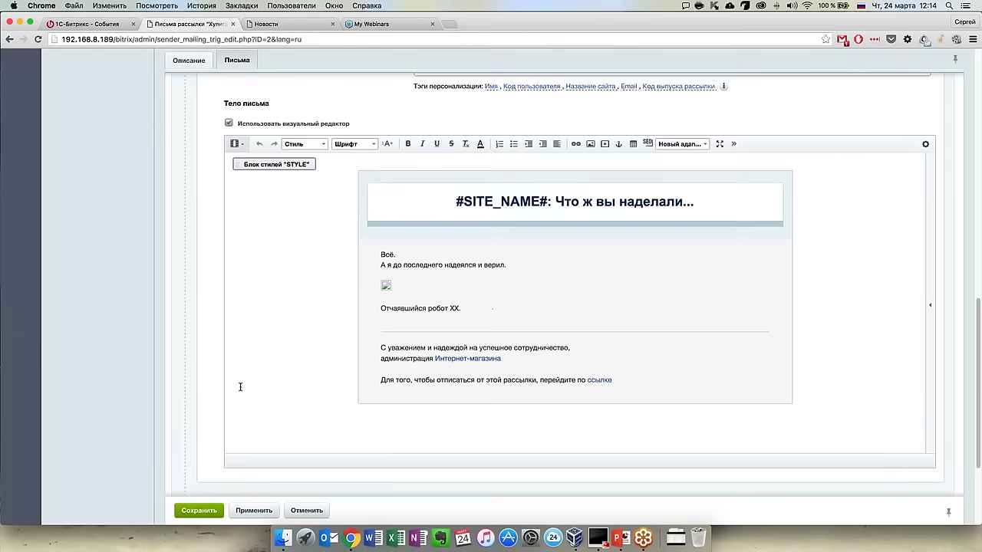
pyautogui.scroll(2, 292, 391)
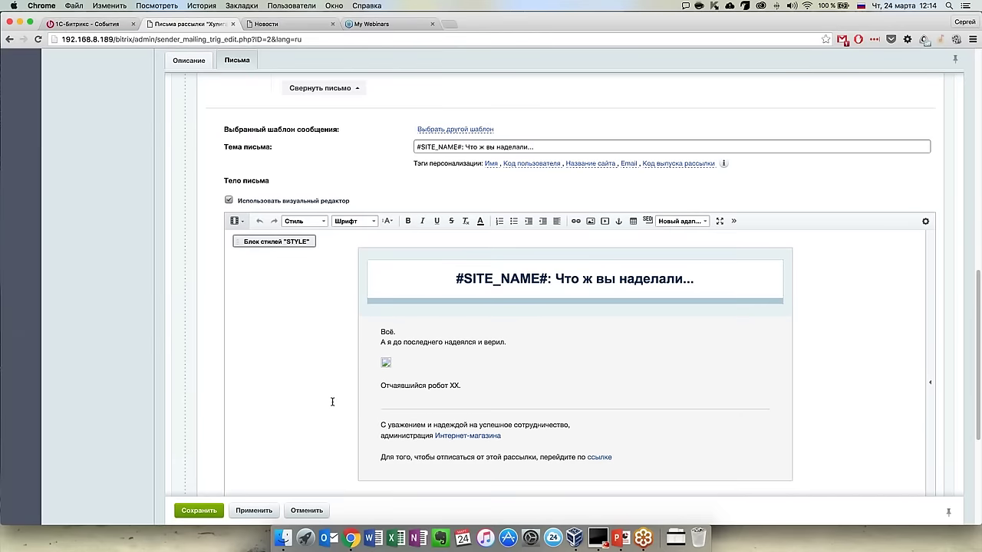
pyautogui.scroll(-6, 332, 402)
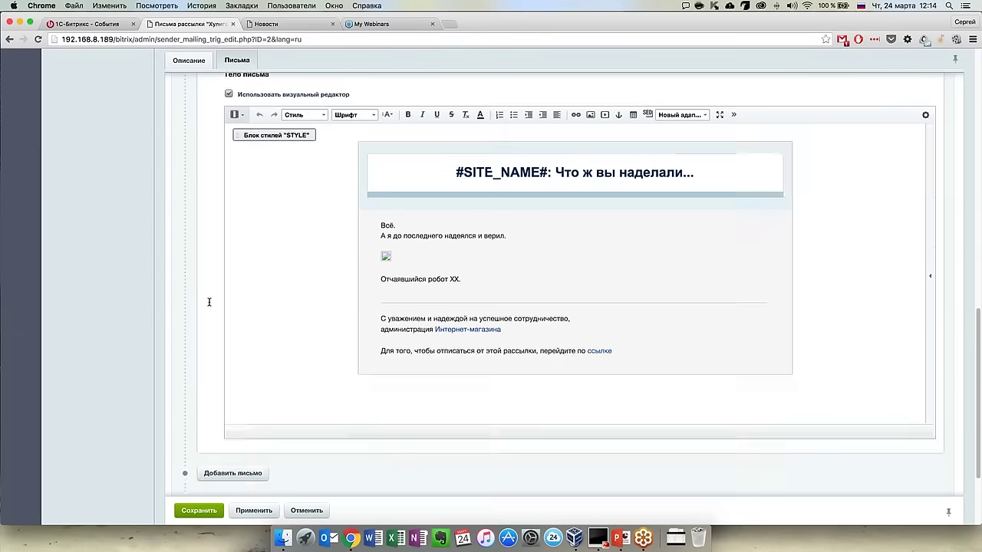
pyautogui.scroll(12, 226, 353)
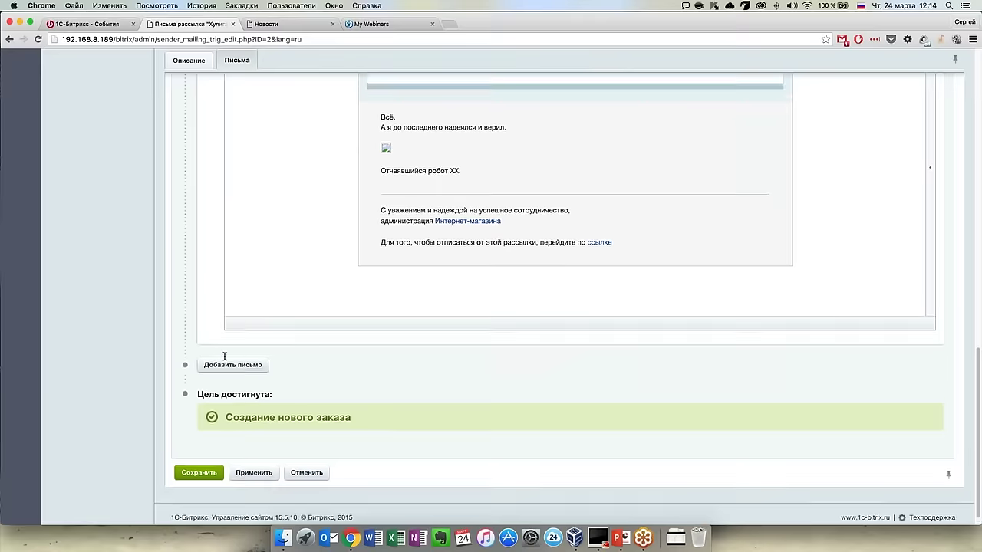
pyautogui.scroll(-12, 225, 354)
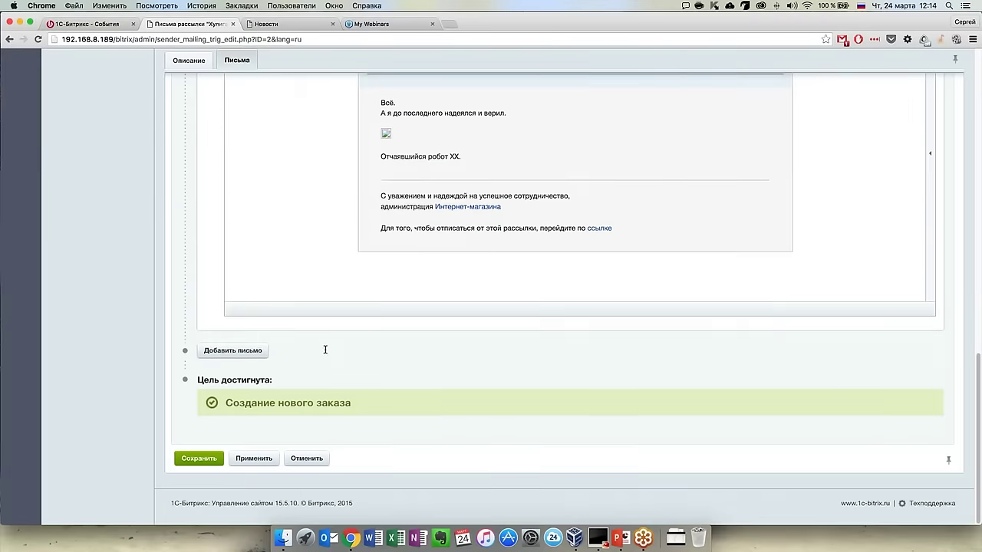
# Set the fourth letter's sending delay to 1 week after the previous letter and collapse the letter.
pyautogui.scroll(12, 260, 352)
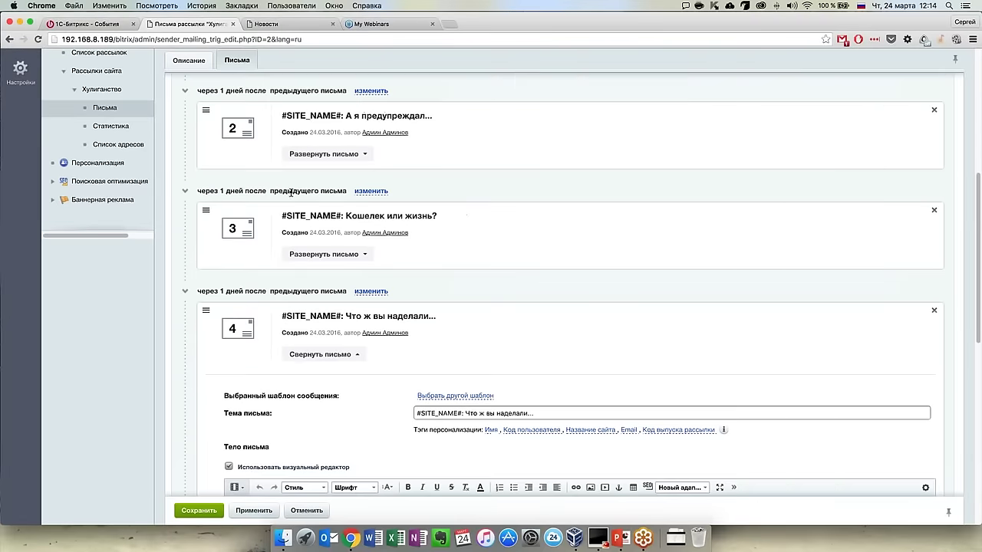
pyautogui.click(366, 291)
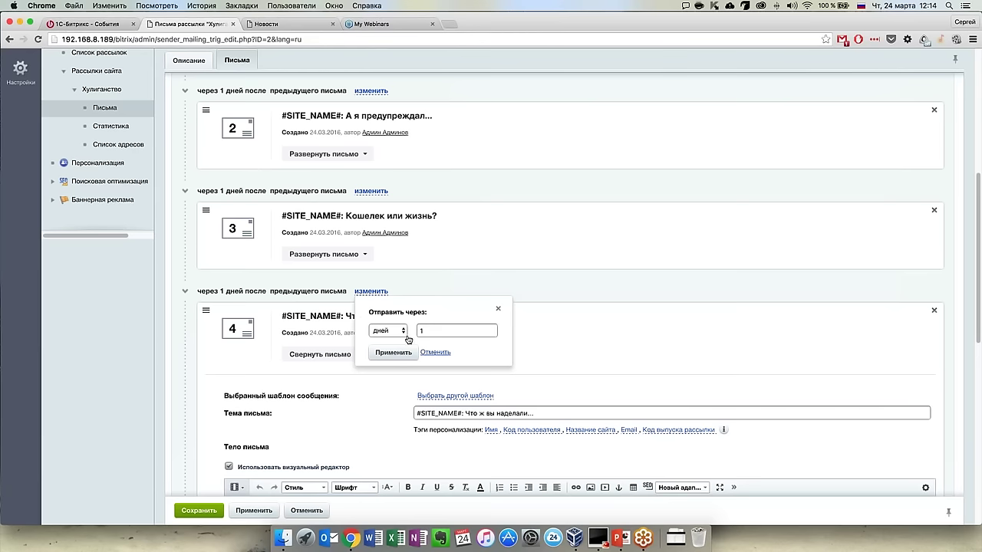
pyautogui.click(390, 330)
pyautogui.click(396, 340)
pyautogui.click(394, 354)
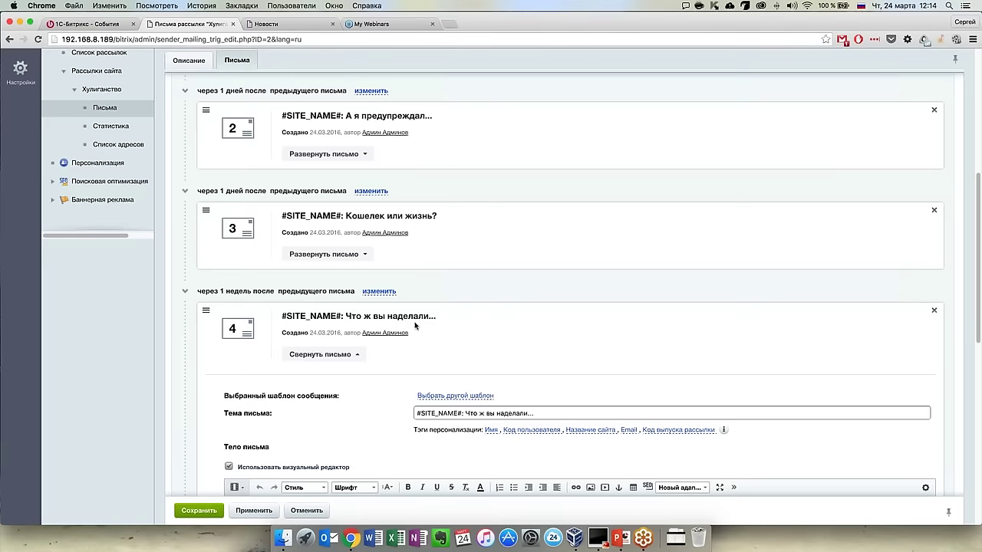
pyautogui.scroll(-1, 399, 330)
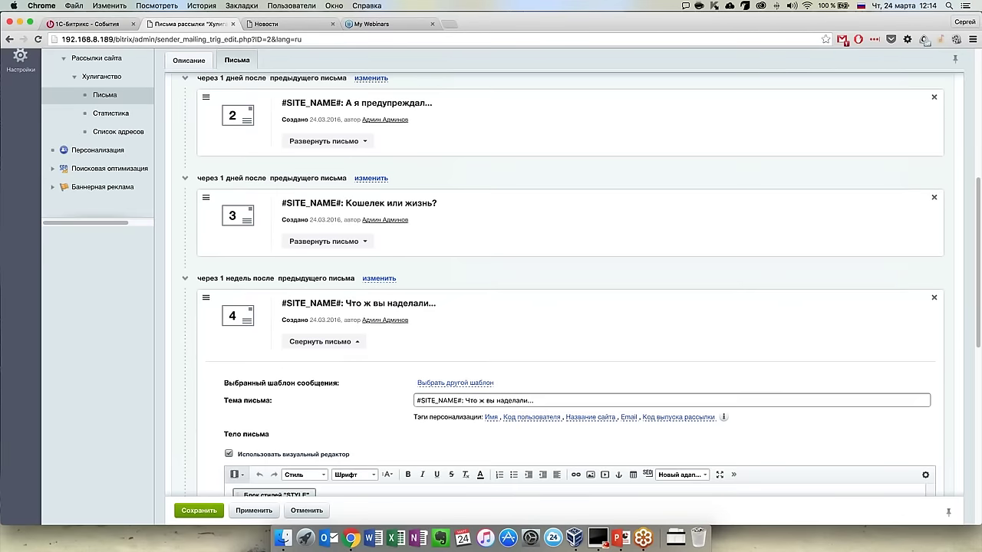
pyautogui.click(337, 343)
# Review the whole letter chain from the launch event through the four letters and their delays to the goal.
pyautogui.scroll(5, 461, 380)
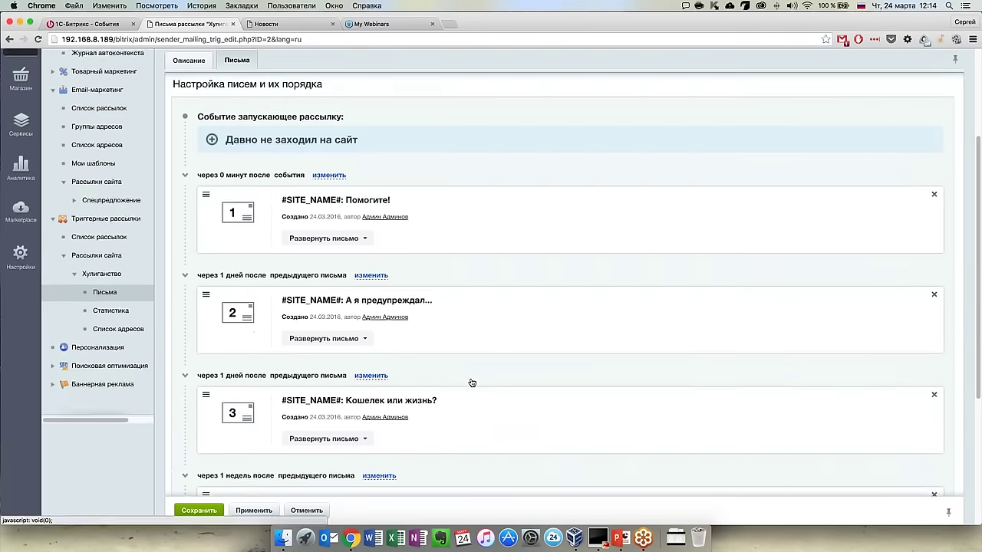
pyautogui.scroll(2, 472, 379)
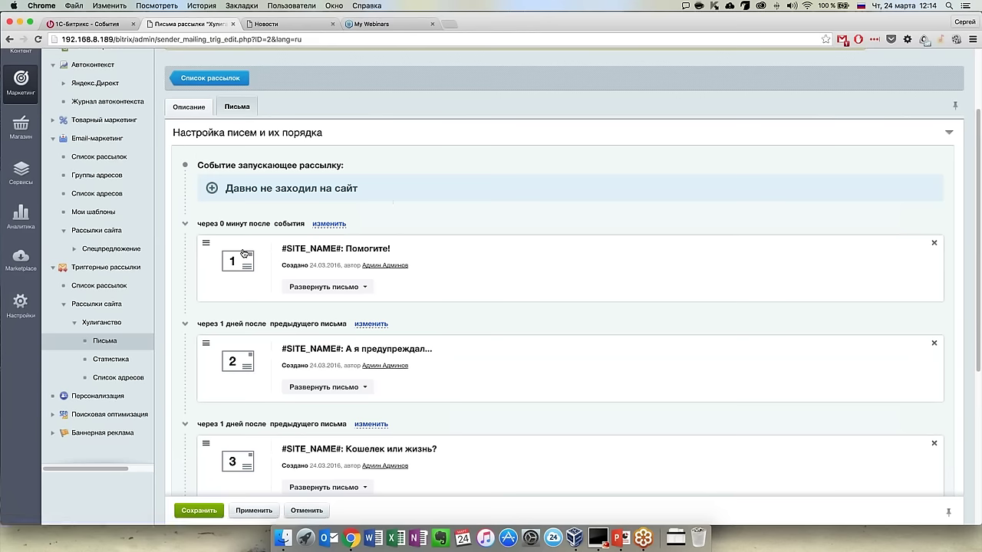
pyautogui.scroll(-10, 279, 346)
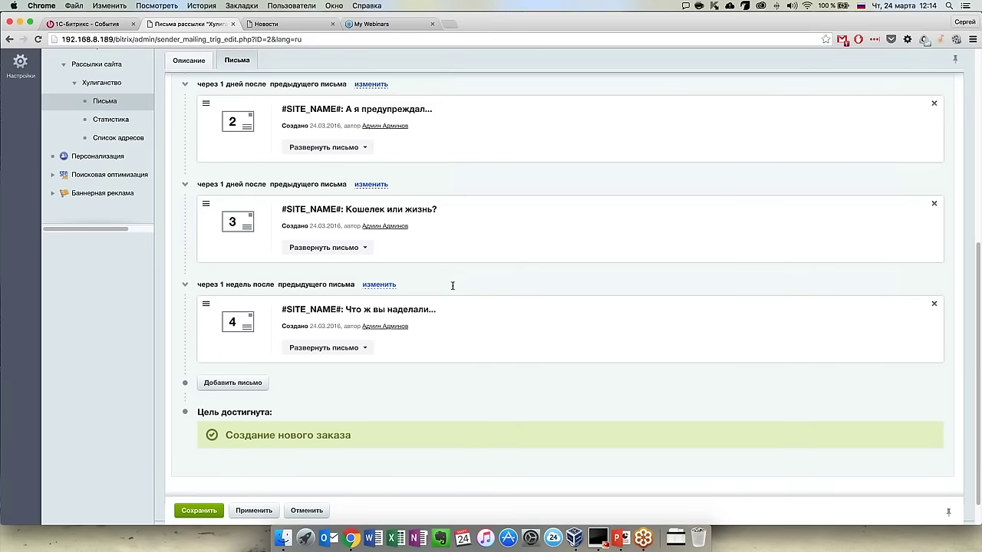
pyautogui.scroll(6, 452, 294)
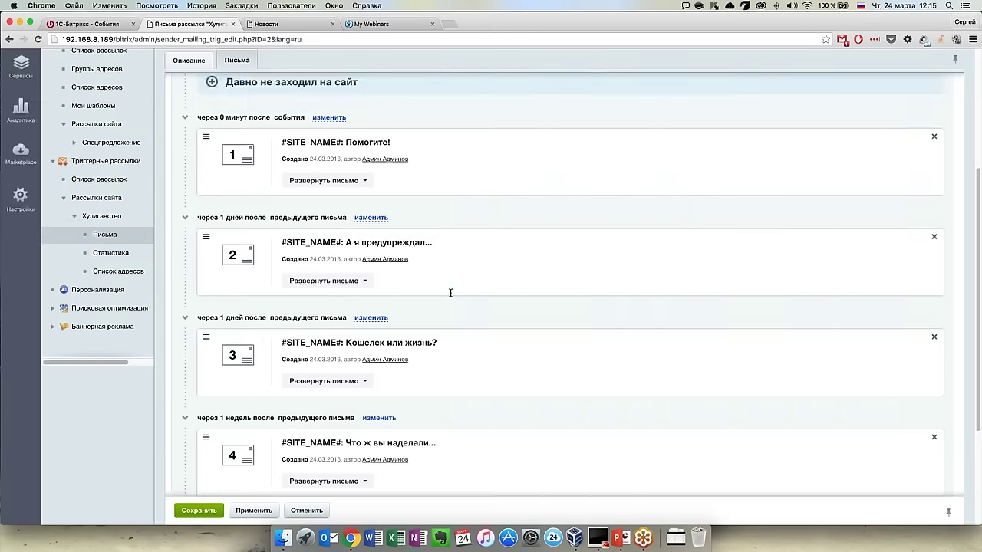
pyautogui.scroll(5, 451, 292)
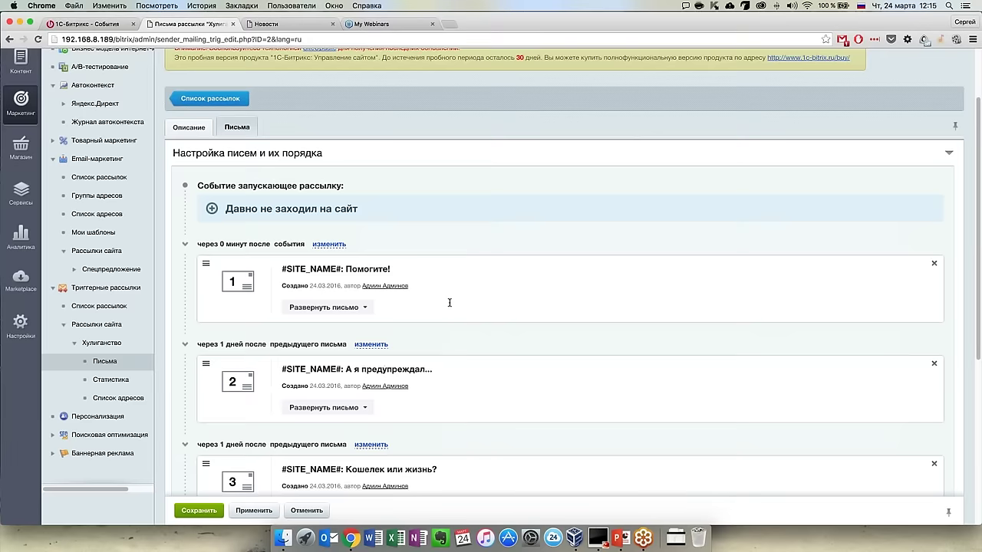
pyautogui.scroll(-5, 449, 299)
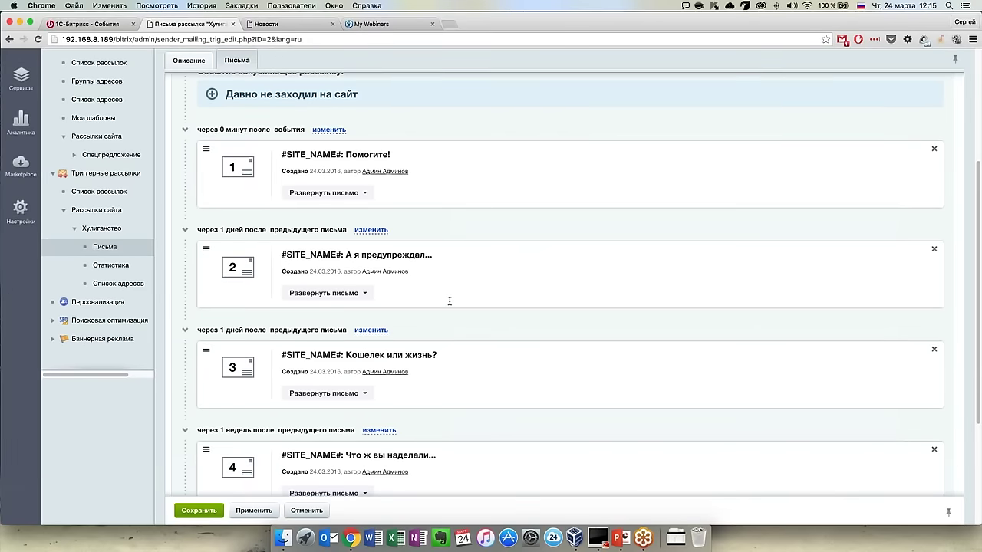
pyautogui.scroll(-2, 449, 301)
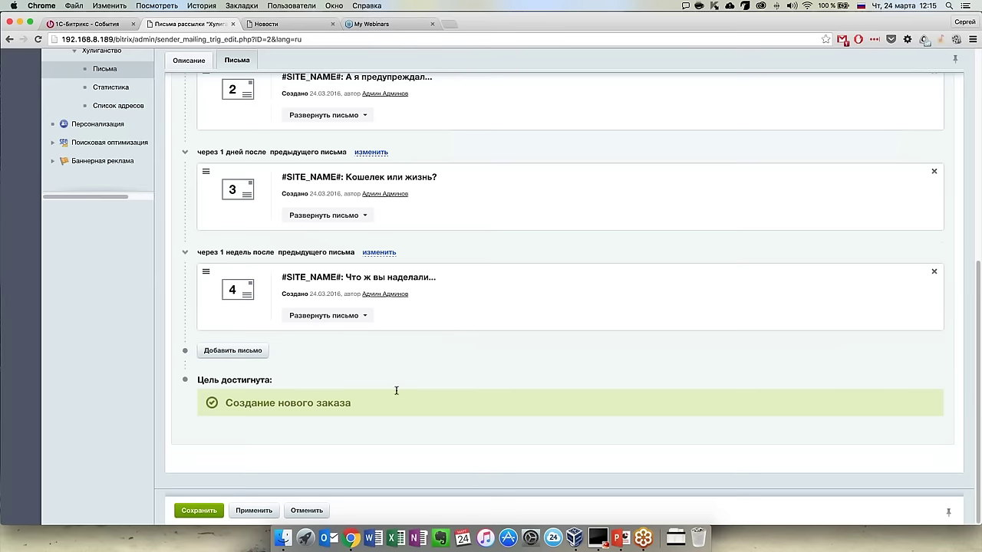
pyautogui.scroll(6, 460, 376)
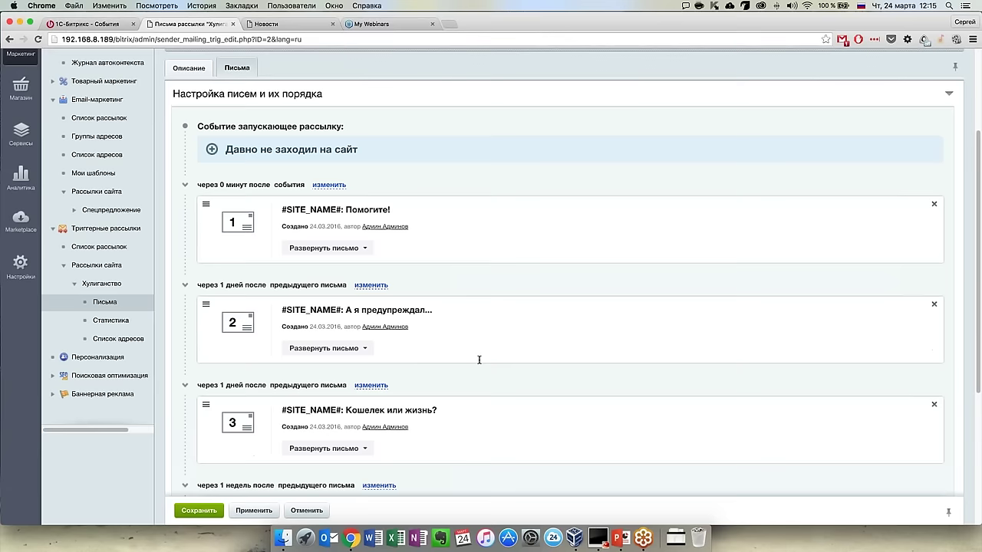
# Open the statistics of the Хулиганство mailing, view the goal chart, and filter the statistics by that mailing.
pyautogui.click(123, 322)
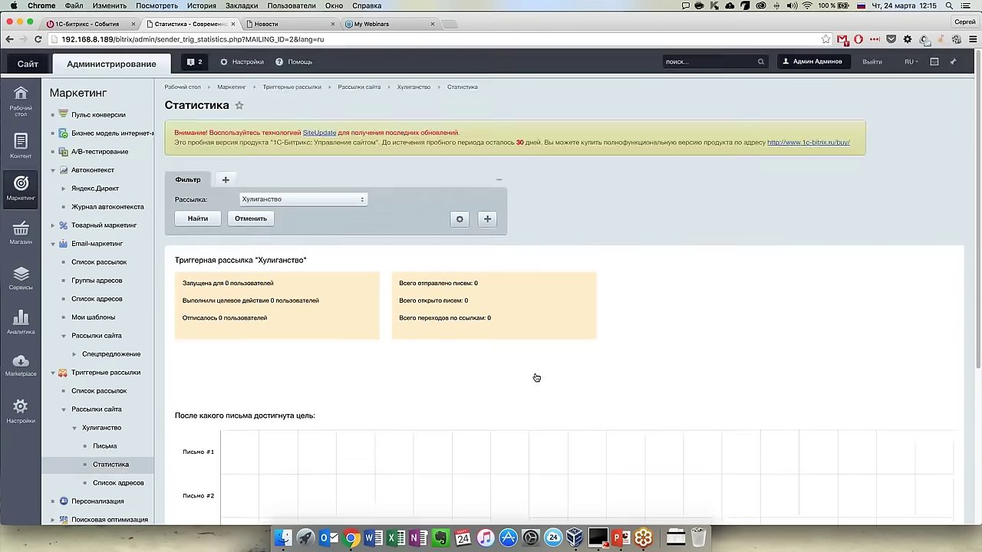
pyautogui.scroll(-4, 536, 378)
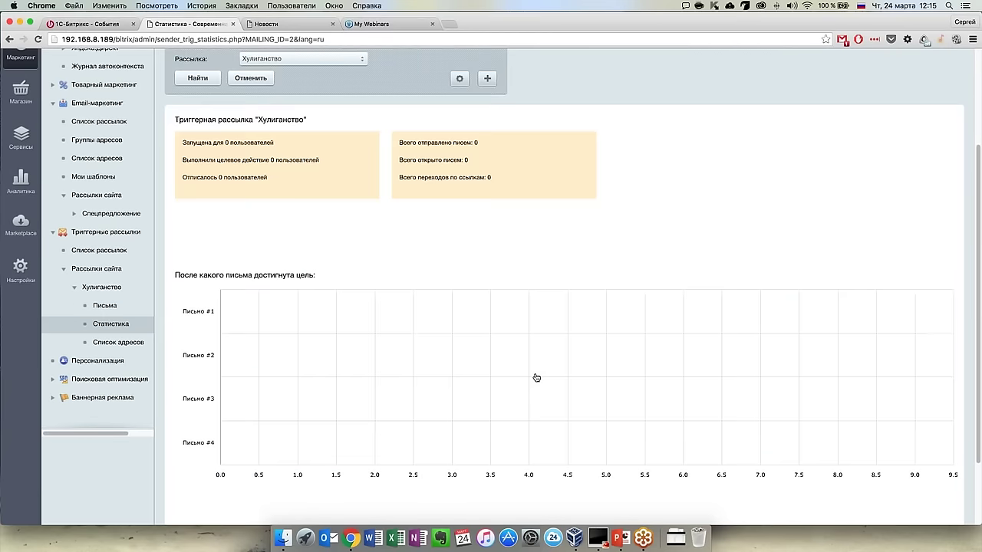
pyautogui.scroll(2, 536, 378)
pyautogui.click(269, 126)
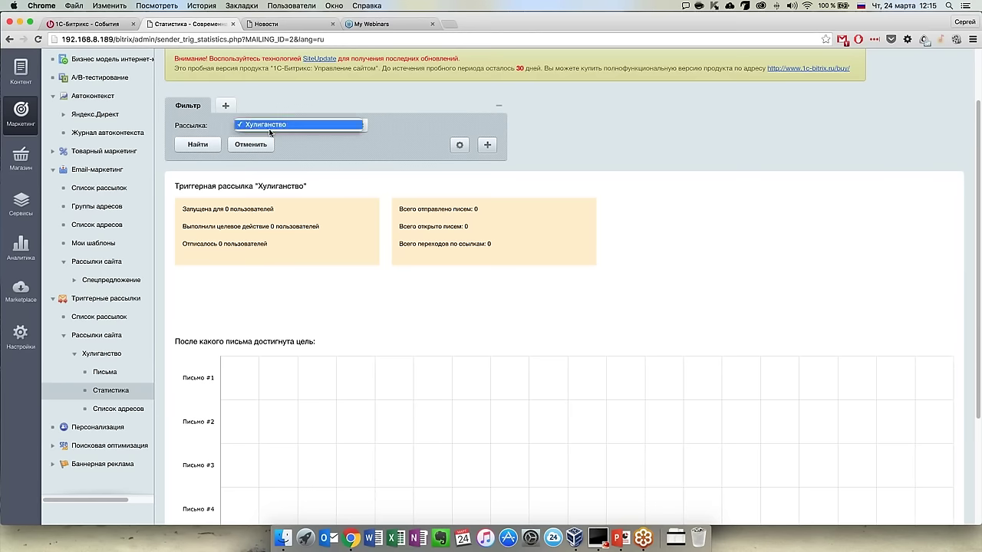
pyautogui.click(284, 126)
pyautogui.click(204, 143)
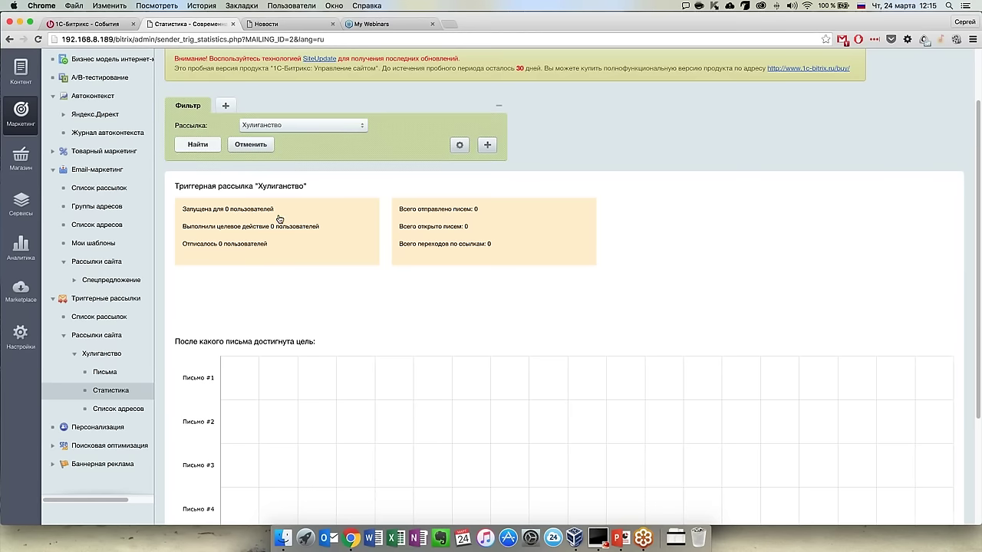
# Examine the statistics on users who completed the target action and users who unsubscribed.
pyautogui.moveTo(243, 228); pyautogui.dragTo(331, 235)
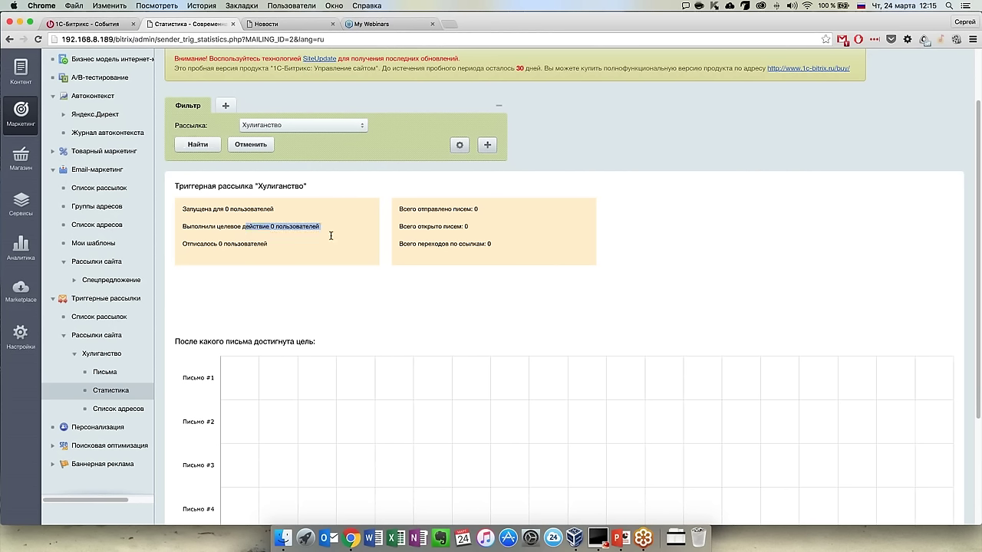
pyautogui.moveTo(267, 244); pyautogui.dragTo(182, 244)
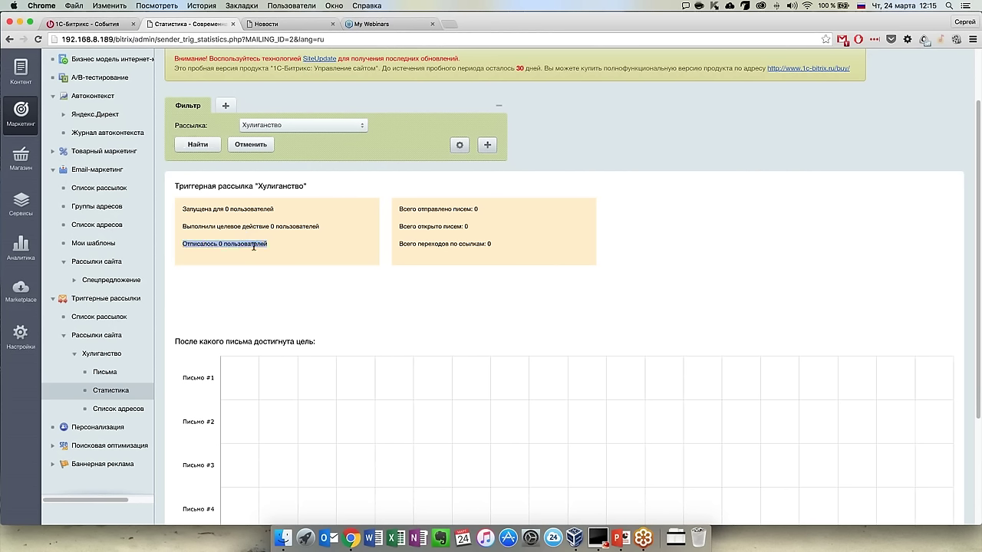
pyautogui.click(326, 249)
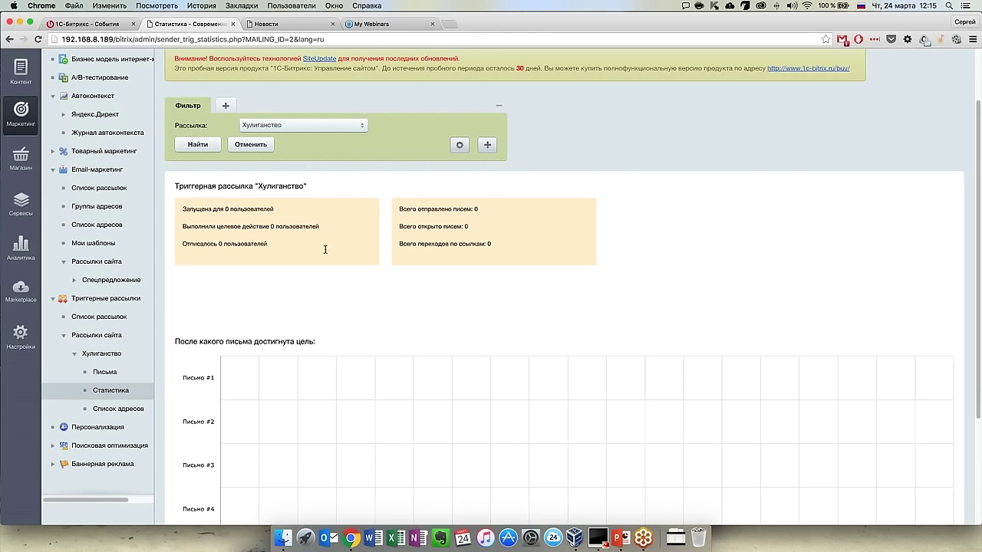
# Examine the Хулиганство mailing's statistics on sent letters, opened letters and link clicks, along with the goal chart by letter.
pyautogui.moveTo(403, 210); pyautogui.dragTo(532, 214)
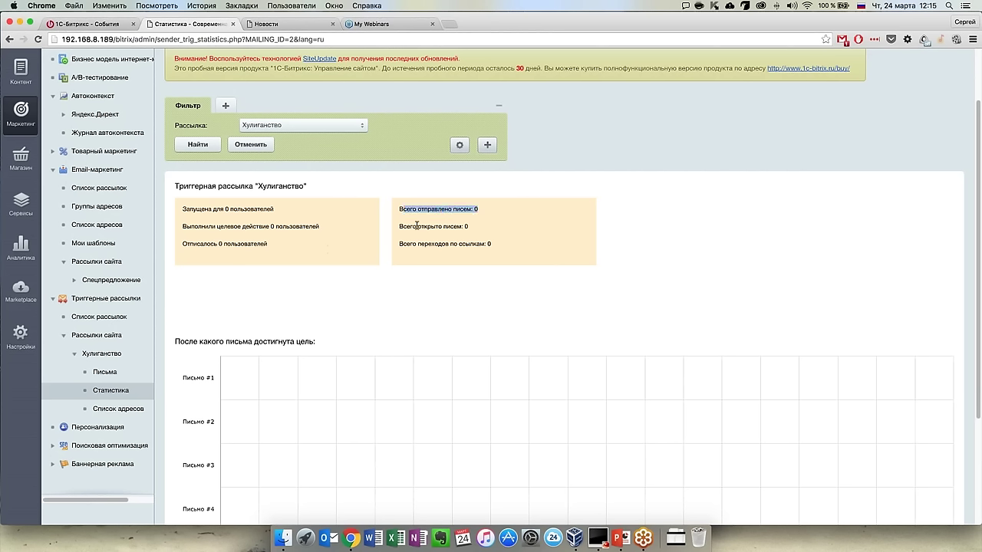
pyautogui.moveTo(409, 226); pyautogui.dragTo(469, 227)
pyautogui.moveTo(405, 244); pyautogui.dragTo(548, 245)
pyautogui.click(548, 244)
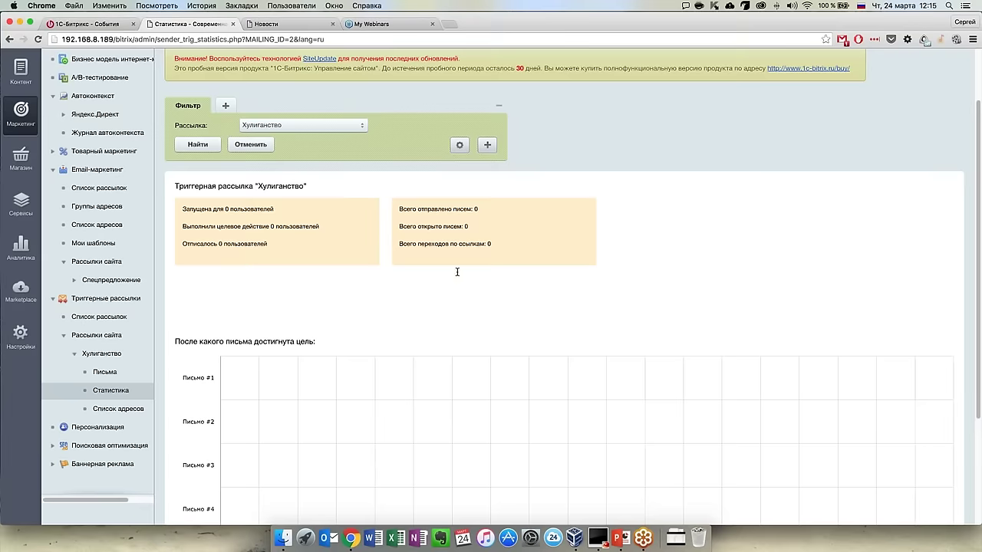
pyautogui.scroll(-2, 456, 272)
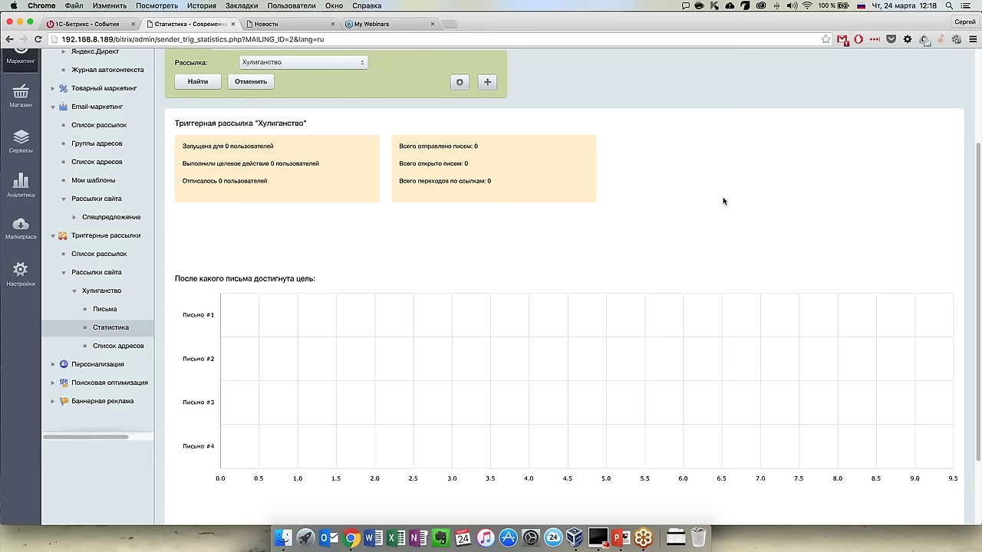
# Open the product's module management in the settings and check the entry of the Email-маркетинг (sender) module.
pyautogui.click(23, 145)
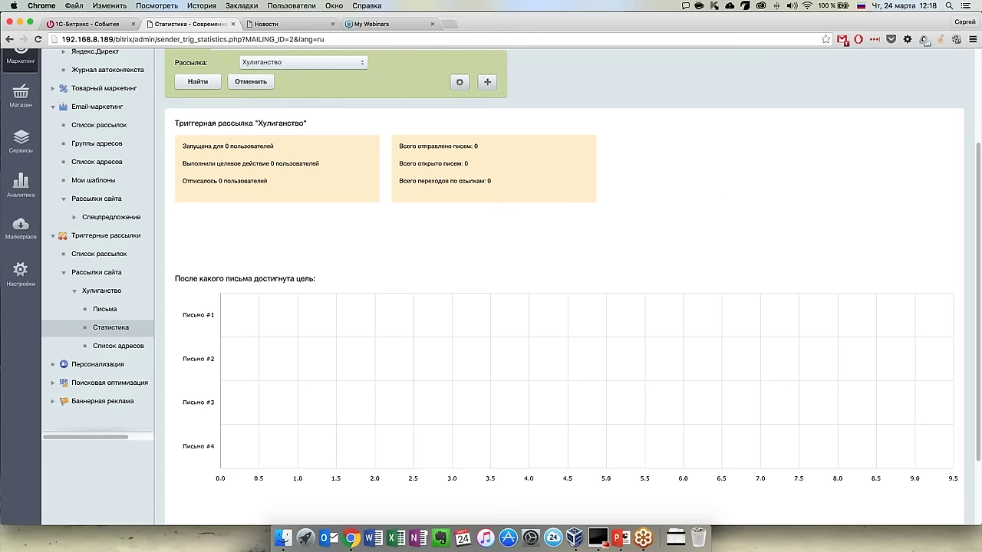
pyautogui.click(22, 280)
pyautogui.scroll(3, 92, 161)
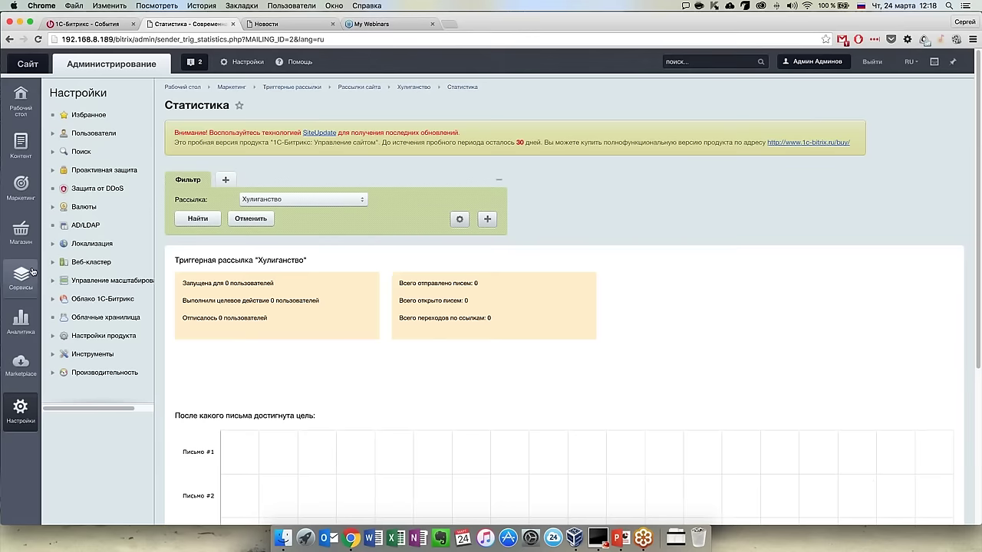
pyautogui.click(57, 339)
pyautogui.scroll(-1, 92, 353)
pyautogui.click(131, 377)
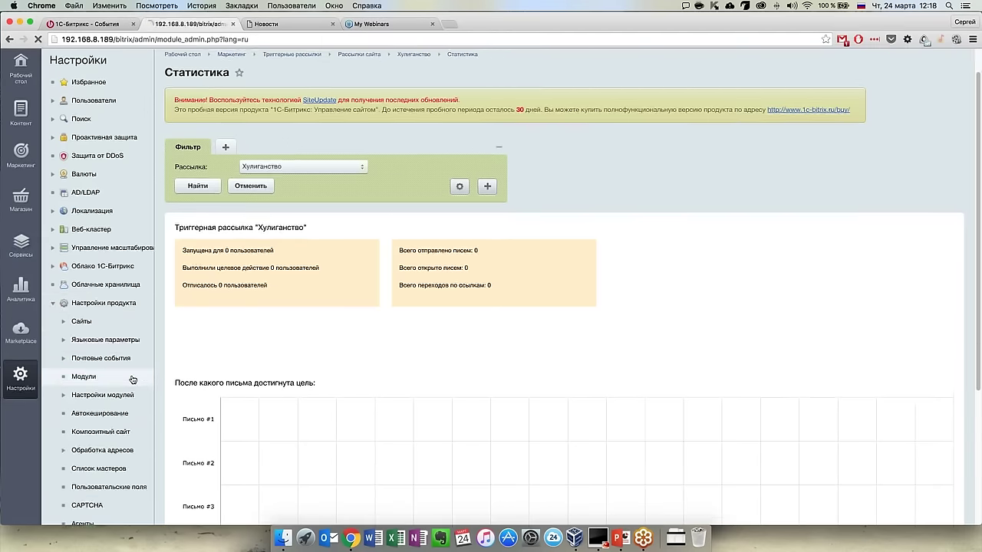
pyautogui.scroll(-2, 381, 280)
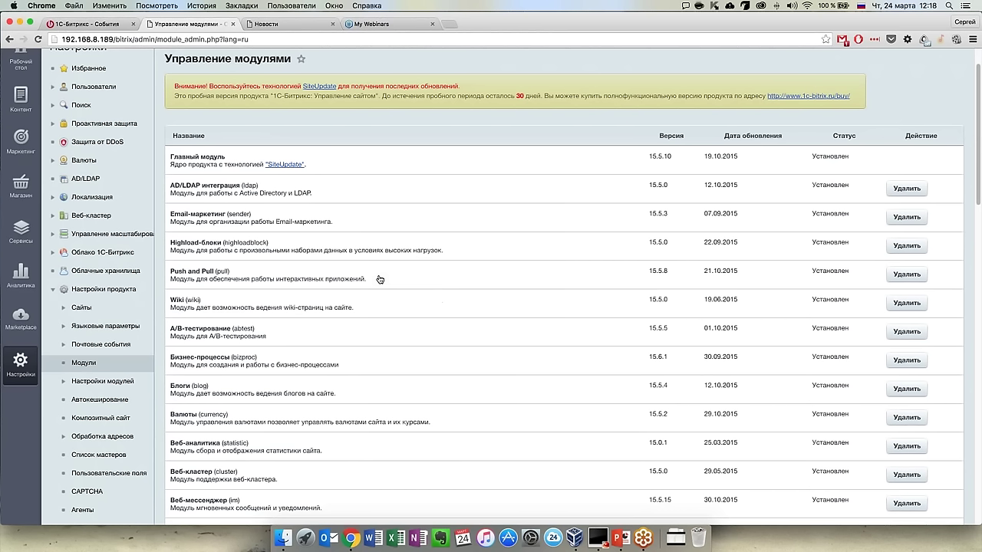
pyautogui.moveTo(170, 214); pyautogui.dragTo(258, 213)
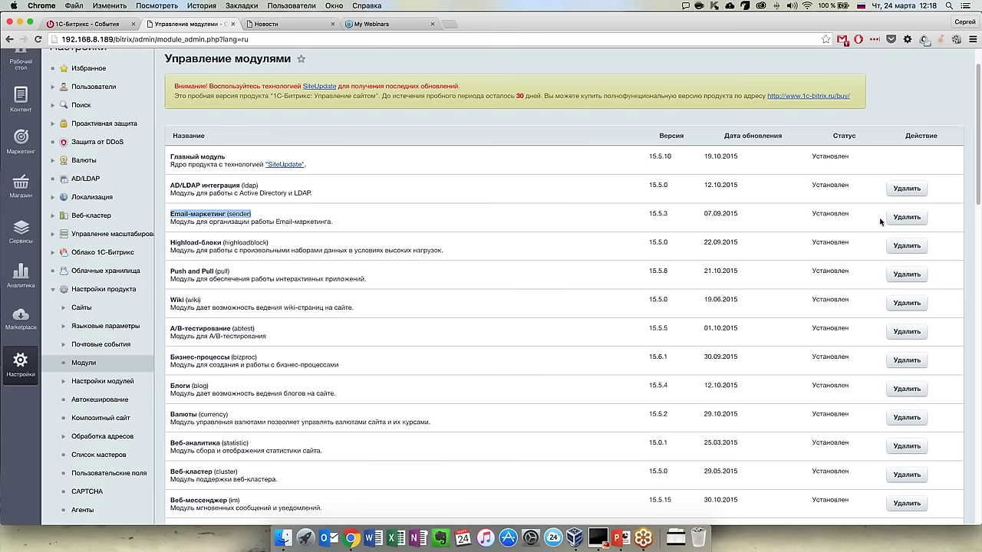
pyautogui.click(828, 218)
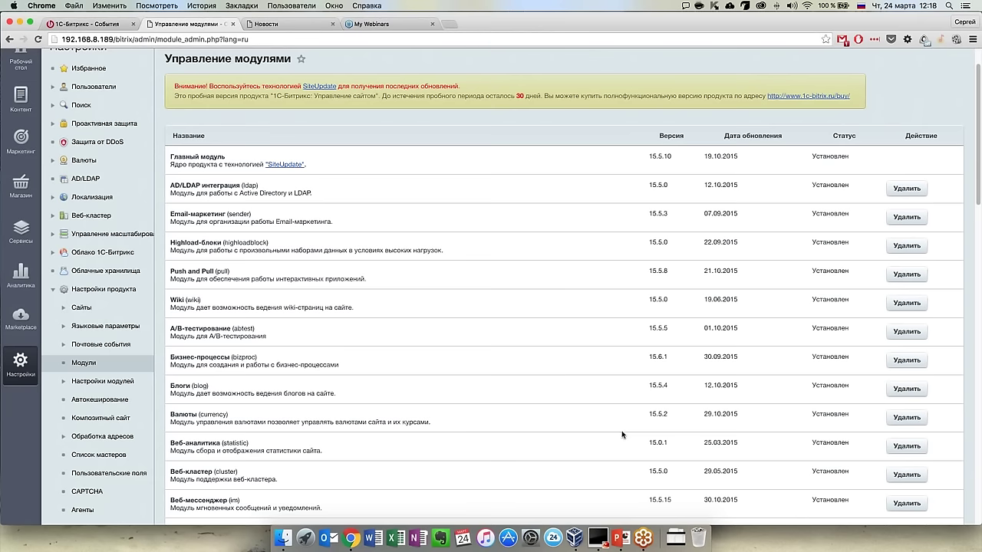
pyautogui.click(106, 364)
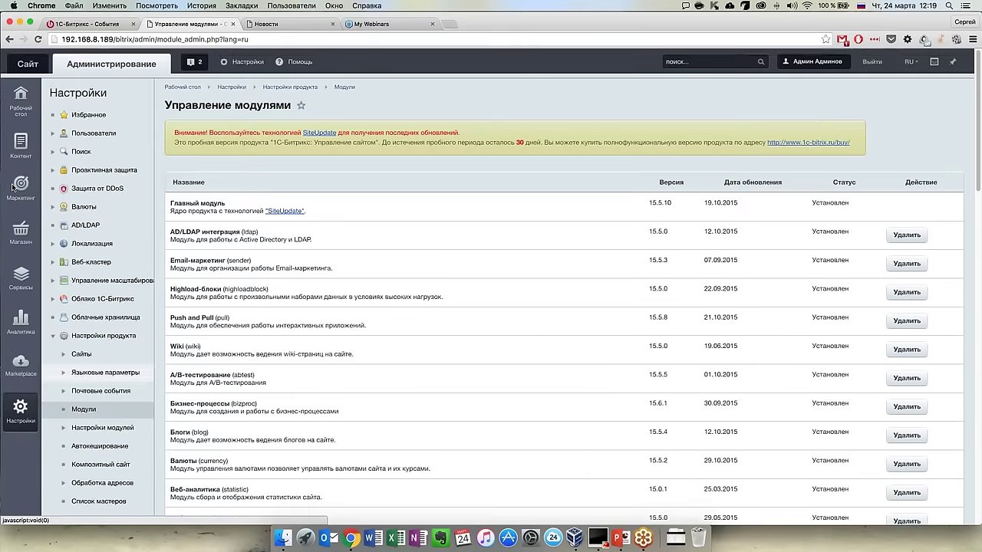
# Reopen the statistics of the Хулиганство trigger mailing and examine the line on users who completed the target action.
pyautogui.click(12, 187)
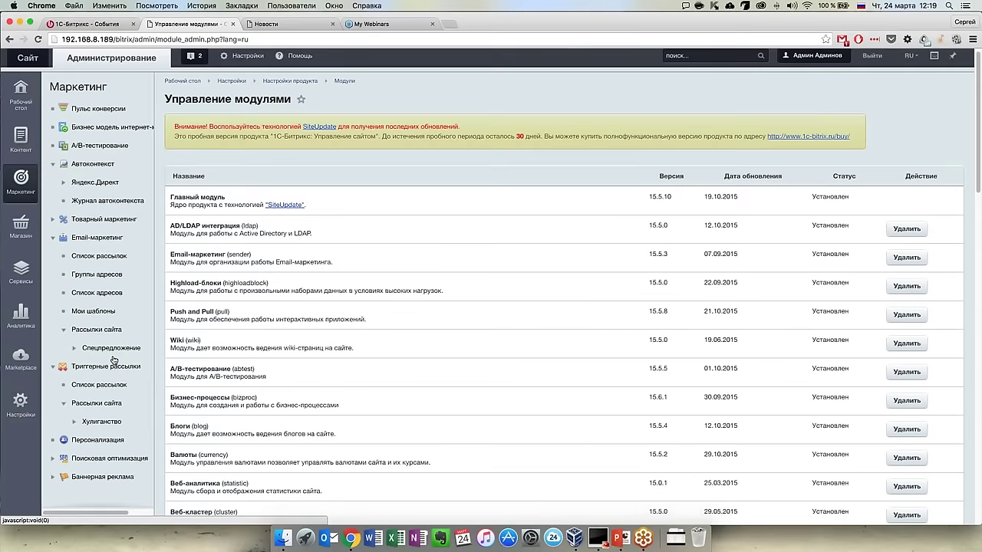
pyautogui.click(99, 422)
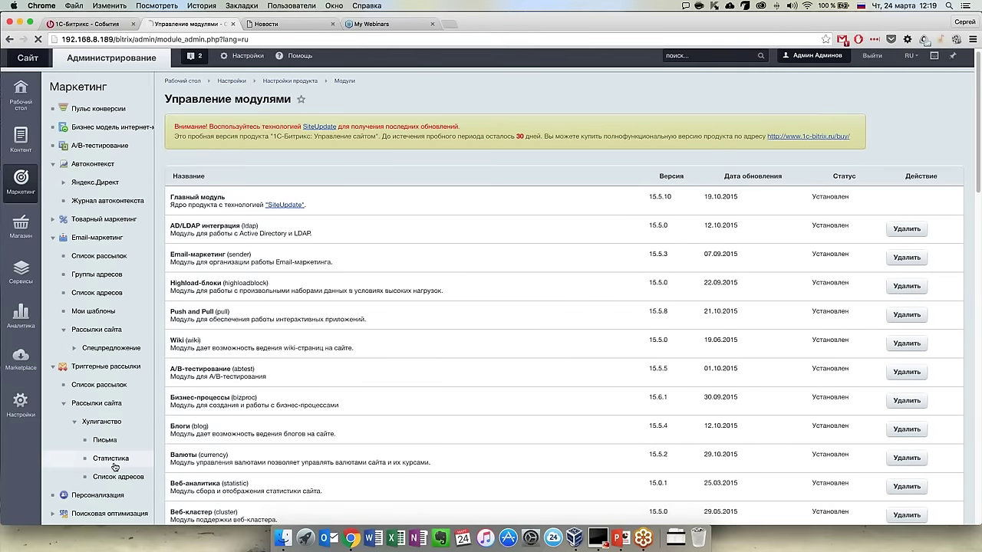
pyautogui.click(112, 462)
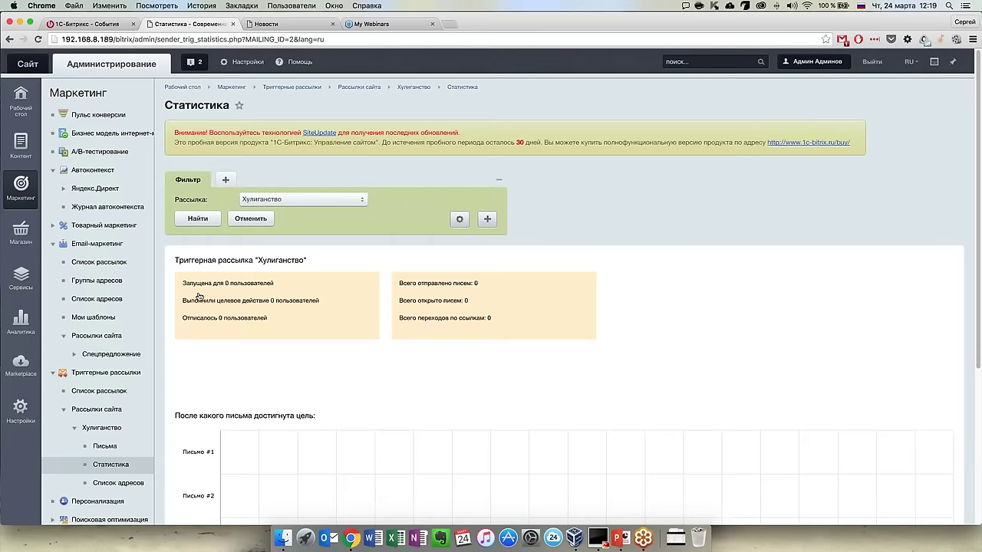
pyautogui.moveTo(263, 304); pyautogui.dragTo(299, 301)
pyautogui.click(300, 301)
# Switch to the PowerPoint presentation, show the slides from Наборы и комплекты through Конверсия. Еще выше!, and return to the Chrome browser.
pyautogui.click(623, 537)
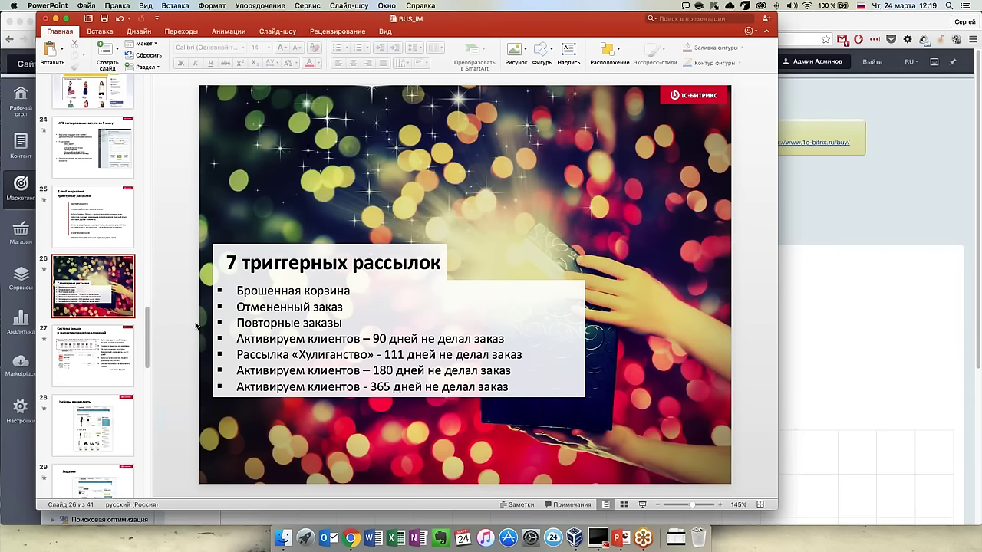
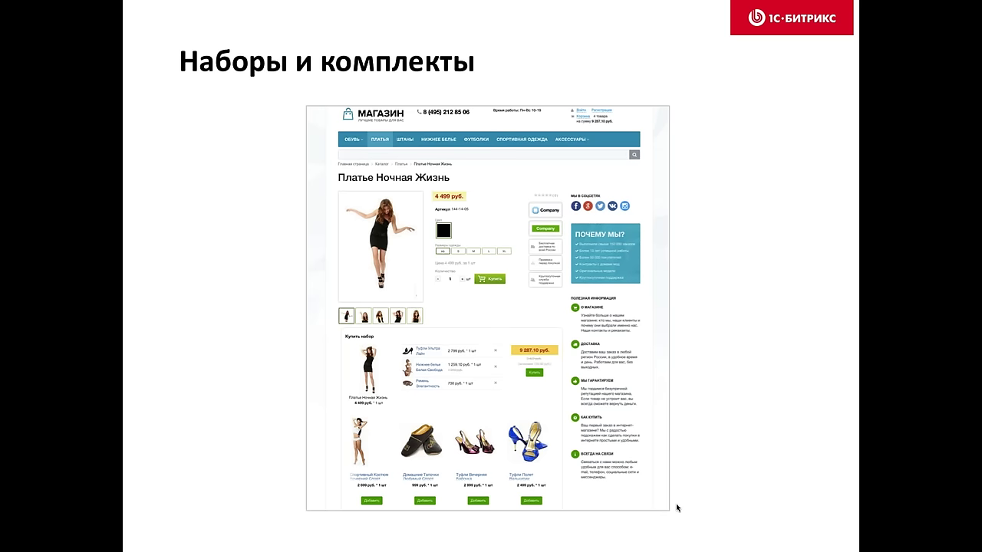
pyautogui.press('Right')
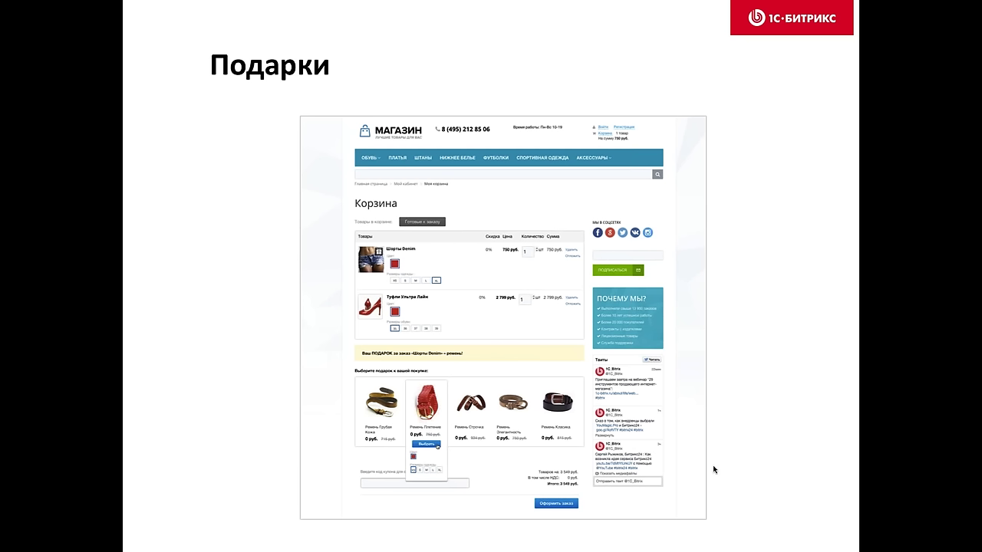
pyautogui.press('Right')
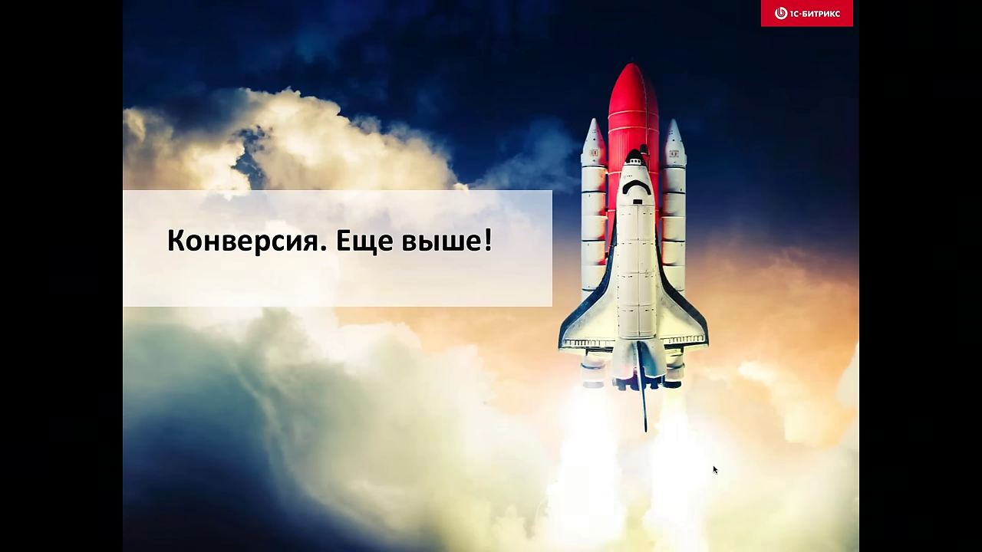
pyautogui.press('Escape')
pyautogui.click(2, 84)
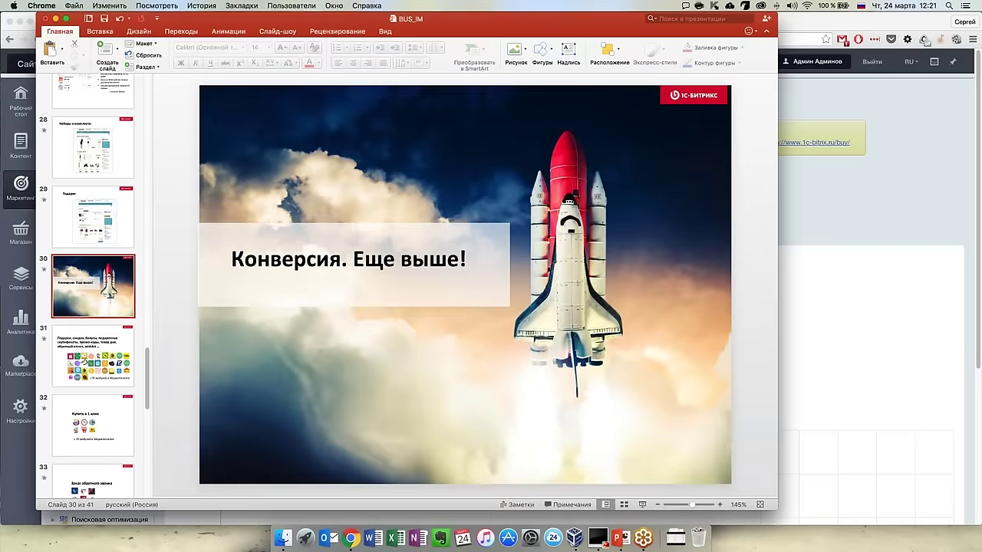
# Collapse the Email-маркетинг and Триггерные рассылки sections, expand Товарный маркетинг with its subsections, and open the Скидки на товар list.
pyautogui.click(52, 244)
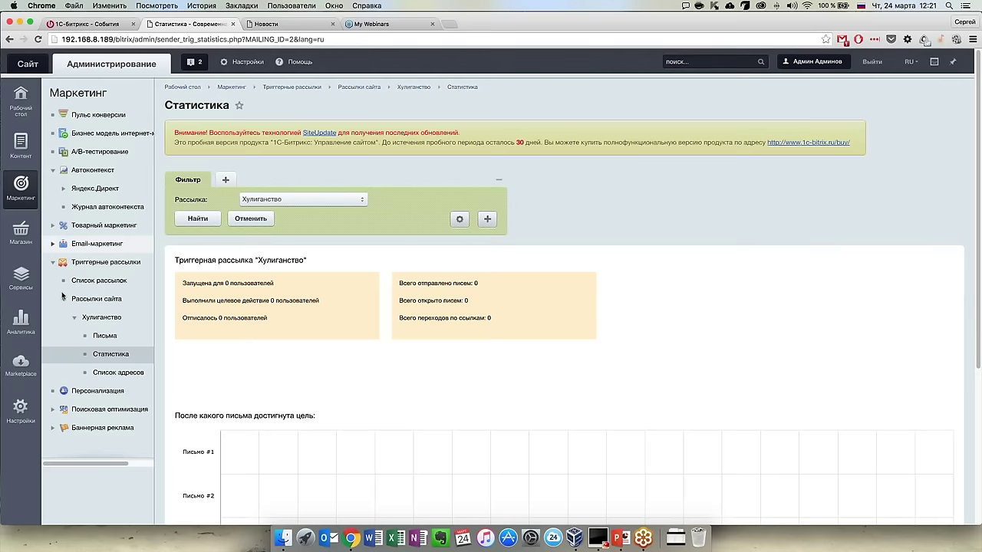
pyautogui.click(53, 263)
pyautogui.click(52, 225)
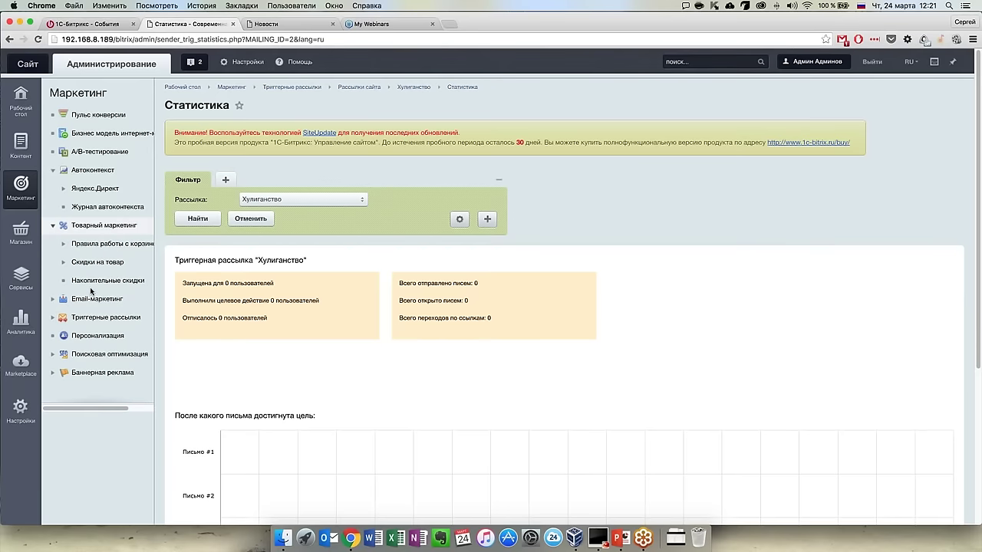
pyautogui.click(66, 244)
pyautogui.click(65, 299)
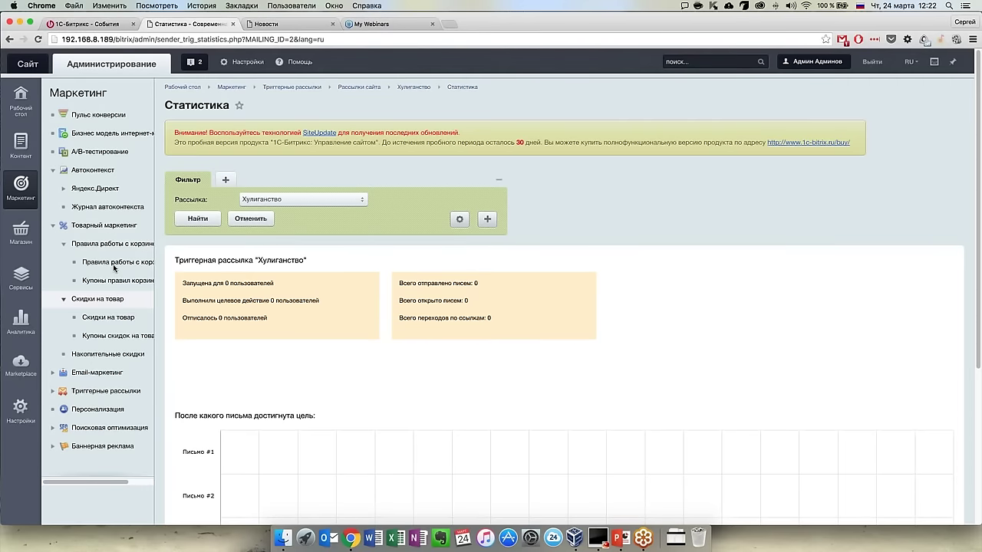
pyautogui.click(111, 323)
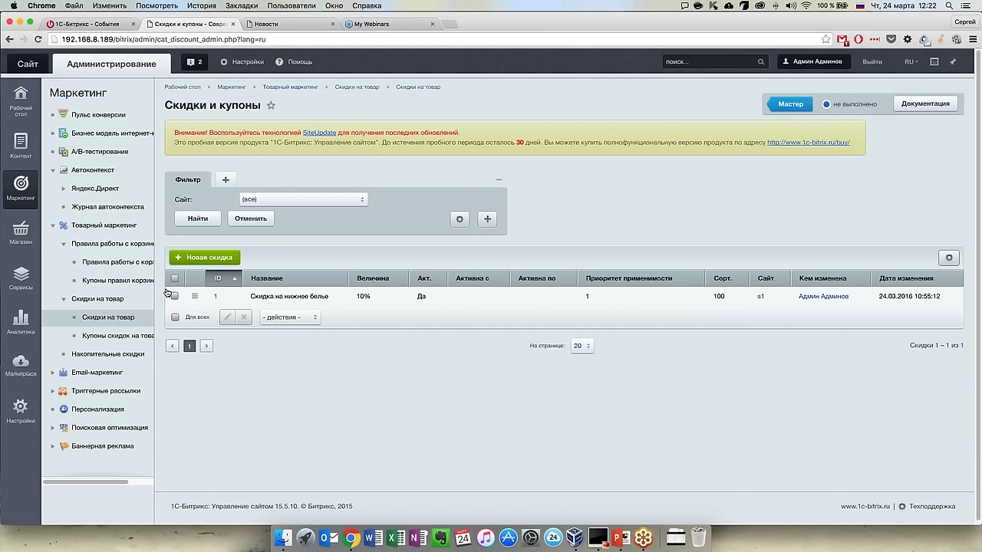
# Start a new rule under Правила работы с корзиной and open its Действия и условия settings.
pyautogui.click(122, 262)
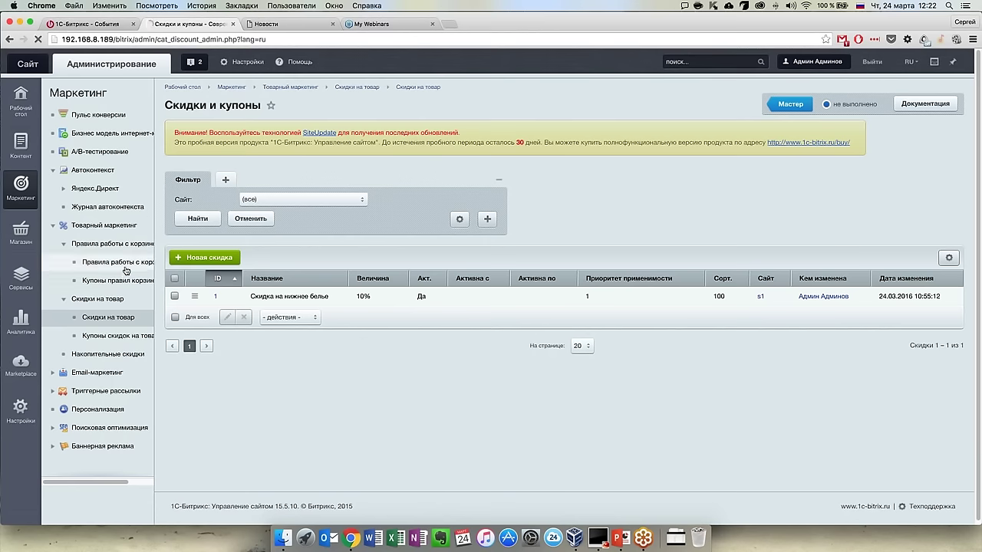
pyautogui.click(248, 259)
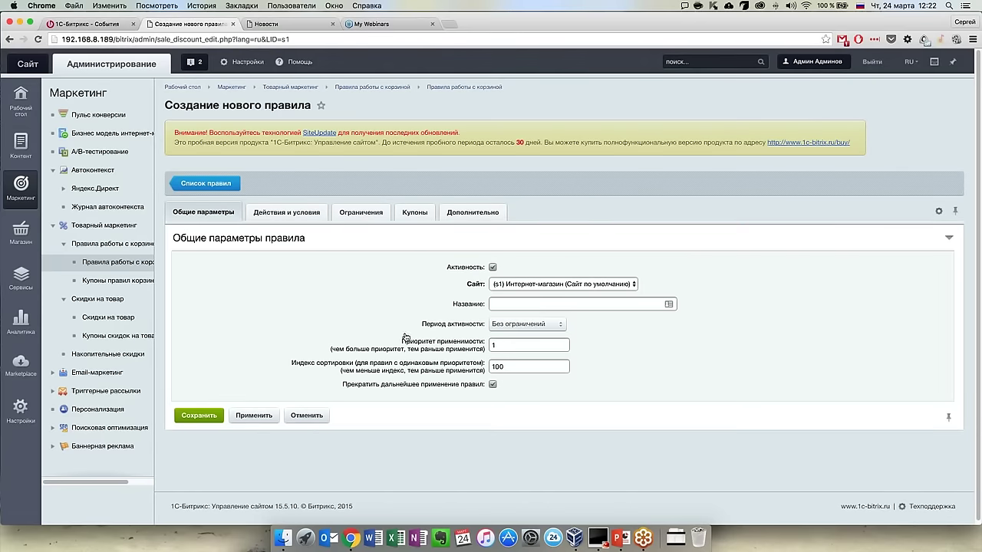
pyautogui.click(305, 217)
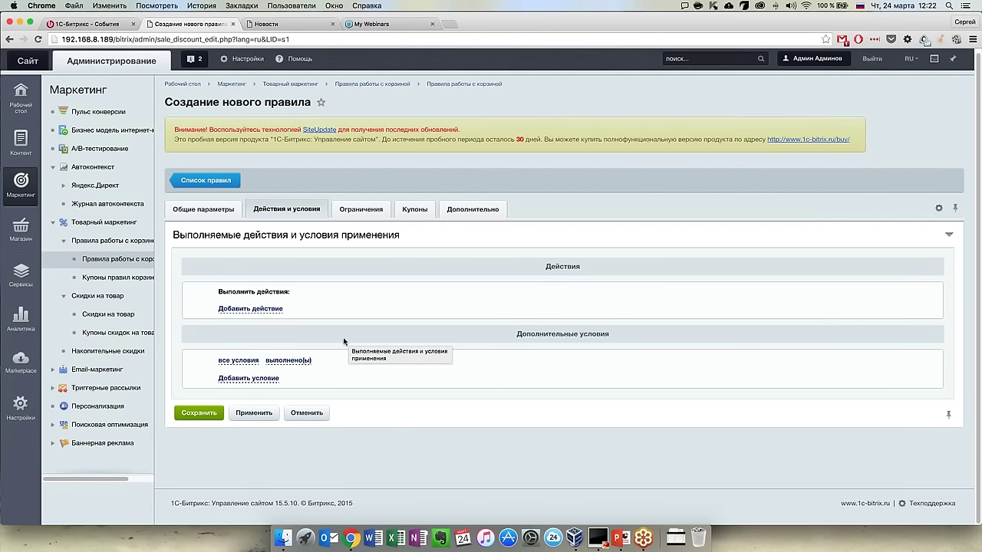
# Add the action Изменить стоимость товаров в корзине with a 10% discount, keeping it for products that satisfy всем условиям.
pyautogui.click(265, 310)
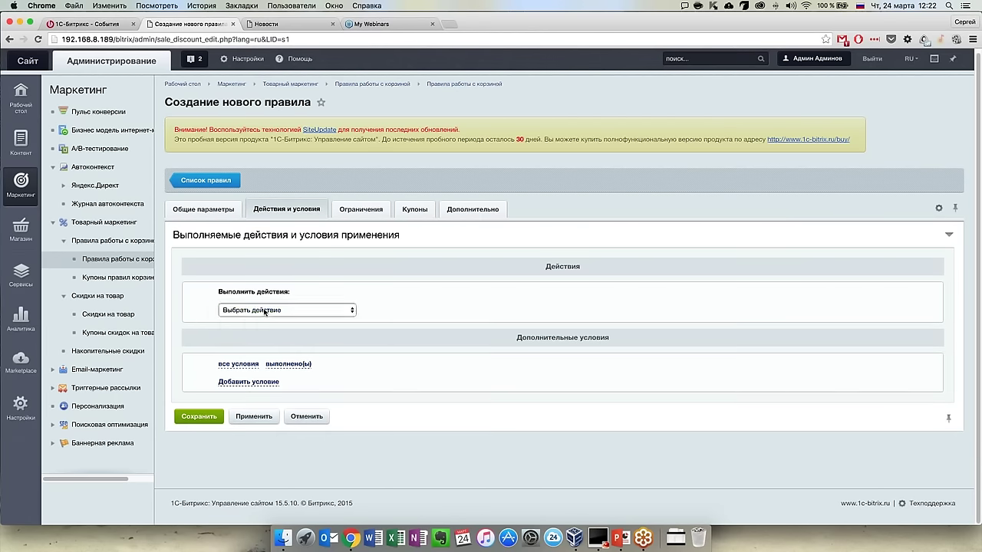
pyautogui.click(265, 310)
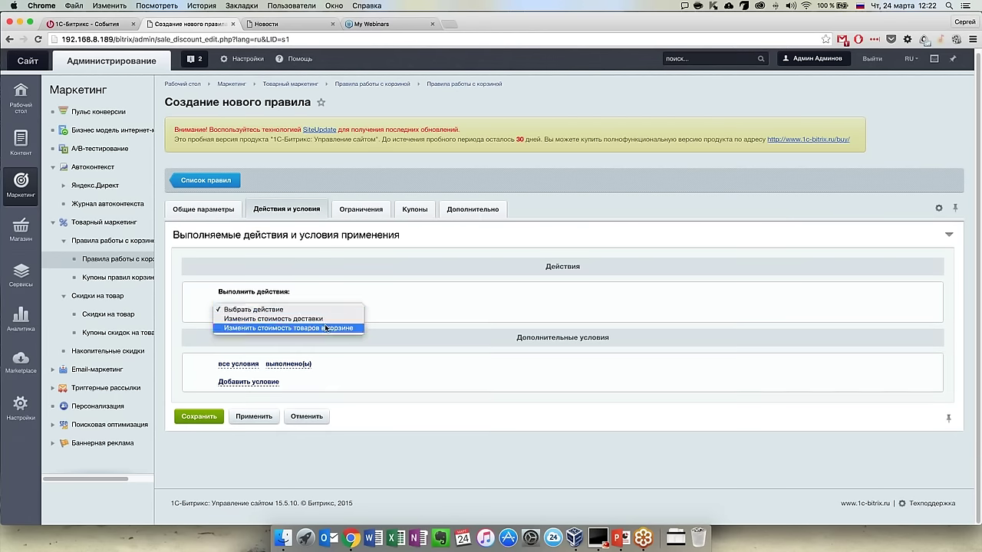
pyautogui.click(326, 327)
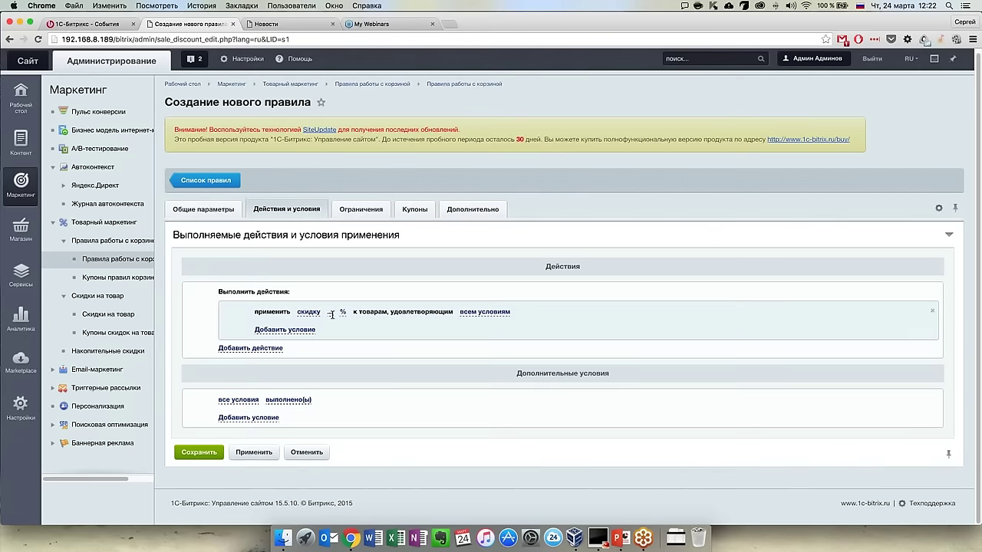
pyautogui.click(331, 314)
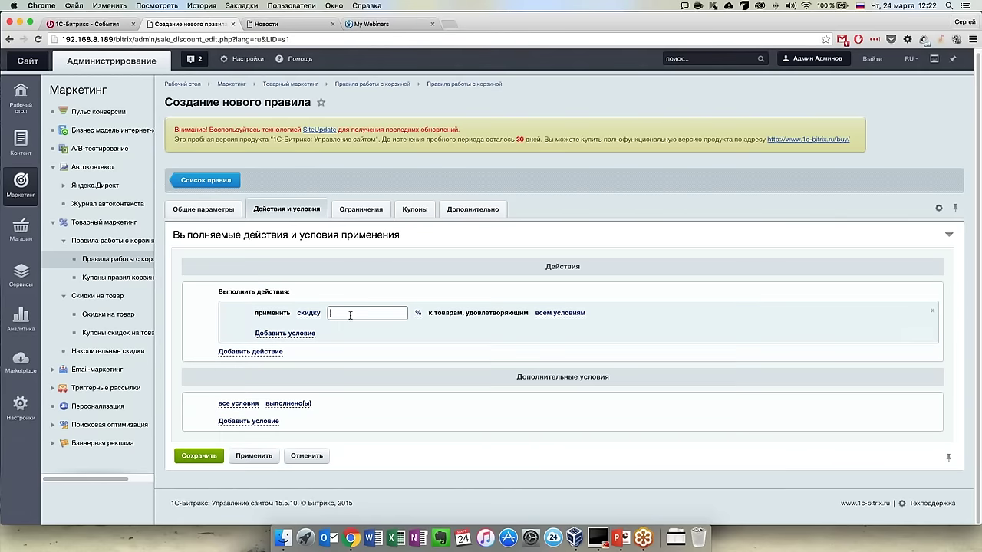
pyautogui.write('10')
pyautogui.click(365, 342)
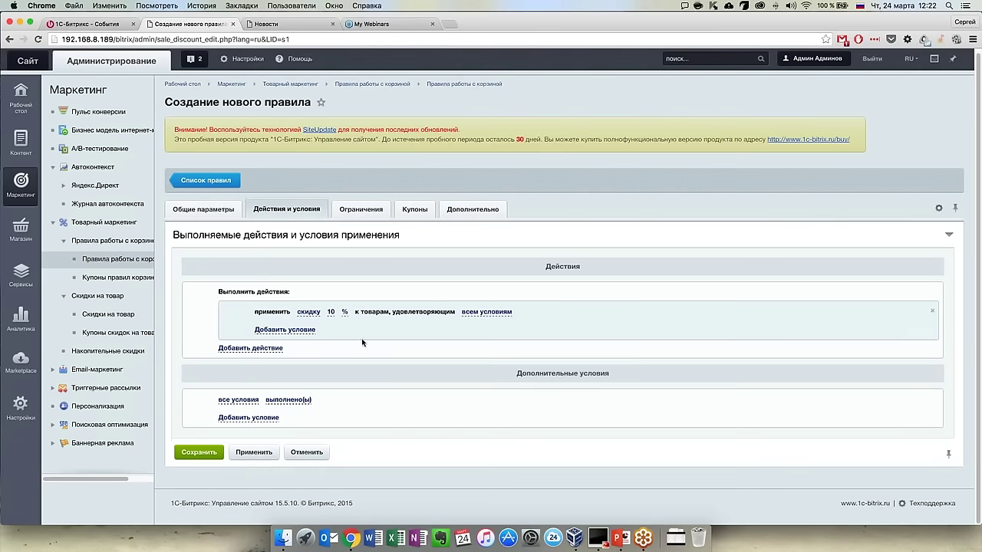
pyautogui.click(491, 316)
pyautogui.click(499, 316)
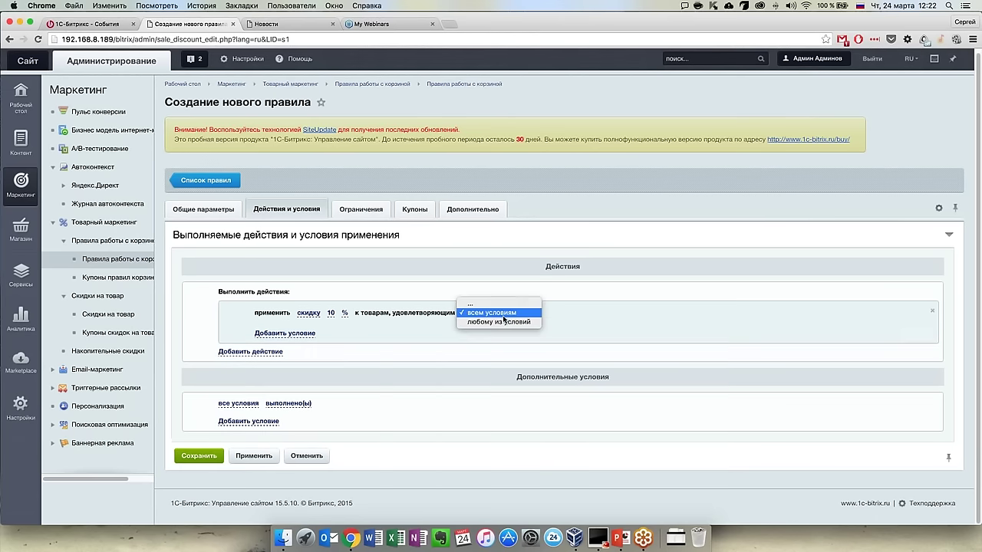
pyautogui.click(643, 321)
pyautogui.click(295, 331)
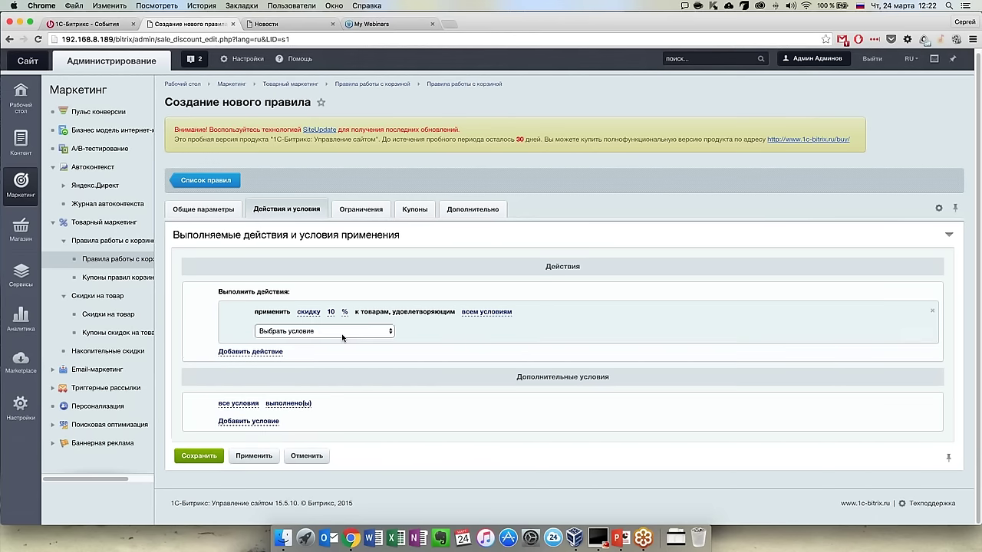
pyautogui.click(344, 339)
pyautogui.scroll(-5, 324, 422)
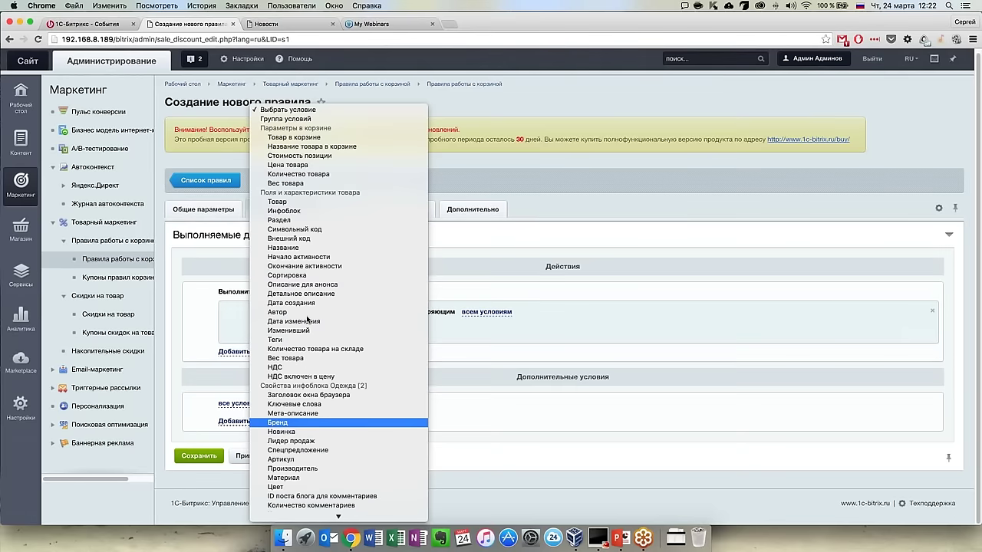
pyautogui.click(305, 367)
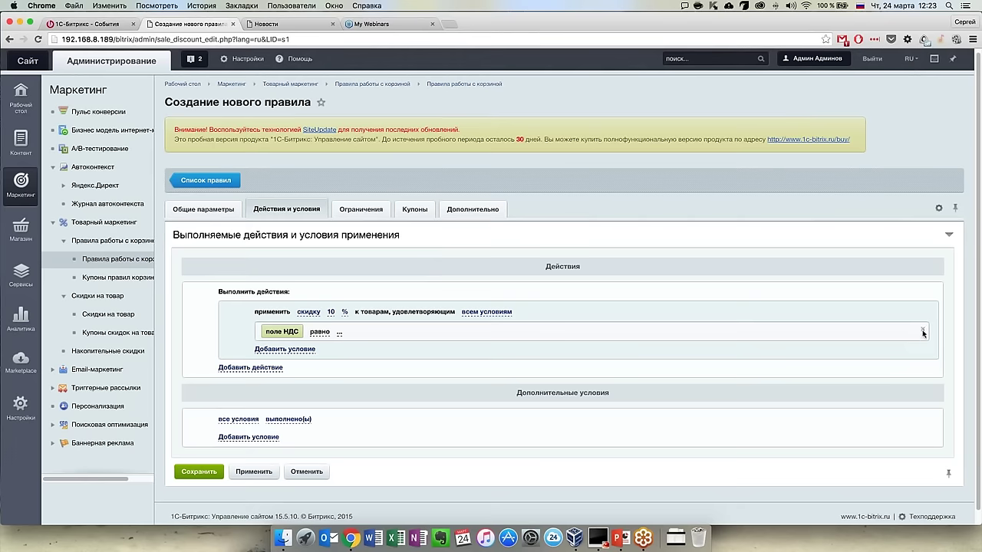
pyautogui.click(924, 331)
# Remove the поле НДС condition from the 10% discount action and look through the available product conditions.
pyautogui.click(276, 330)
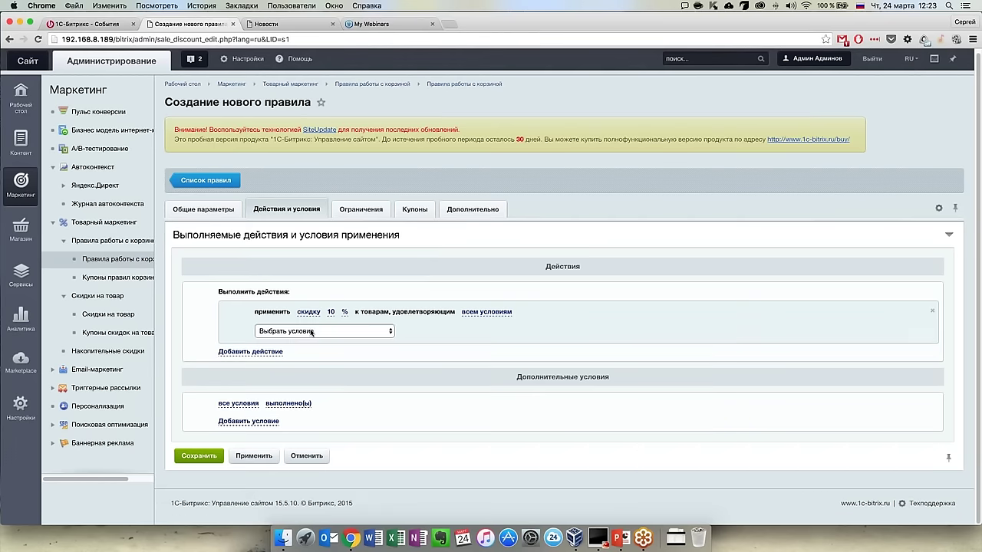
pyautogui.click(316, 331)
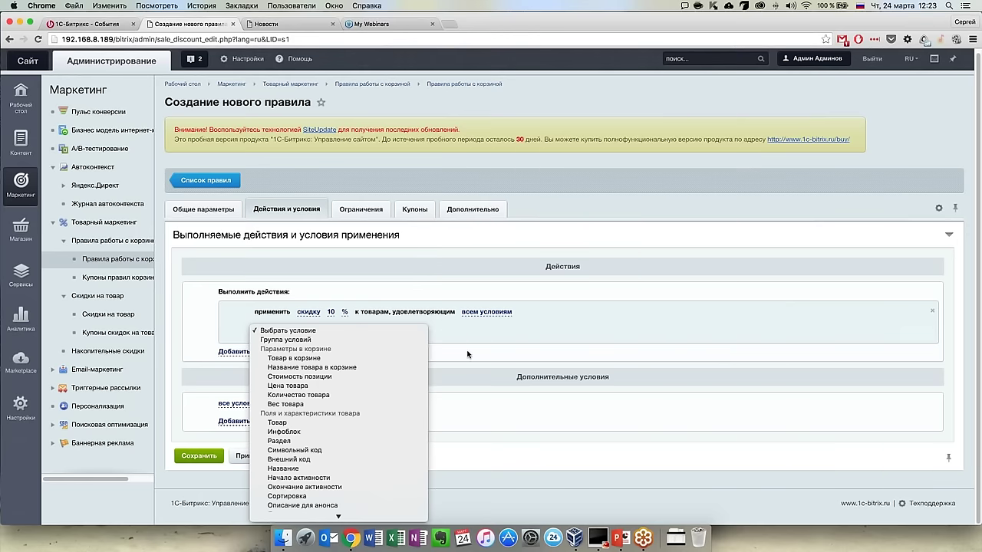
pyautogui.scroll(-1, 343, 407)
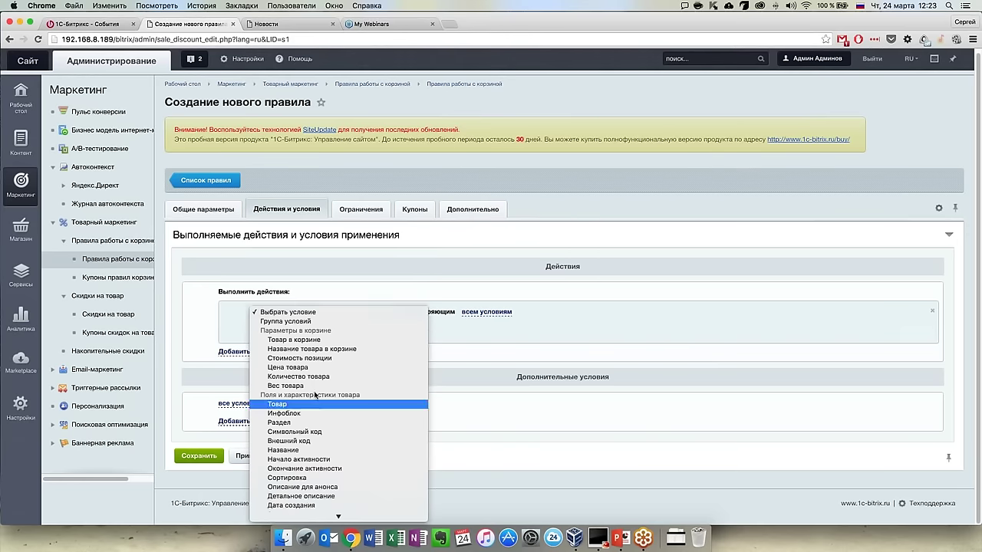
pyautogui.click(311, 395)
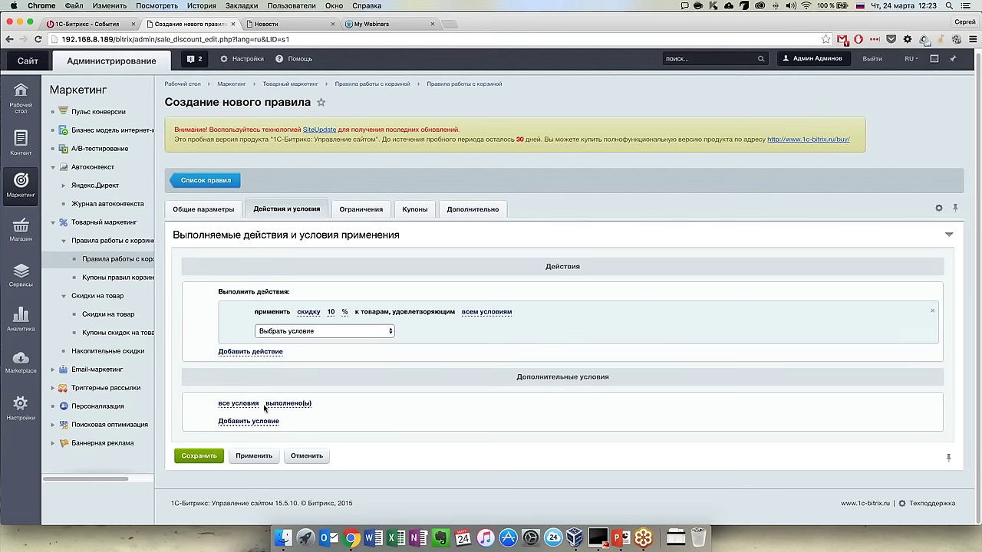
# Add the action Изменить стоимость доставки to the rule.
pyautogui.click(250, 351)
pyautogui.click(266, 349)
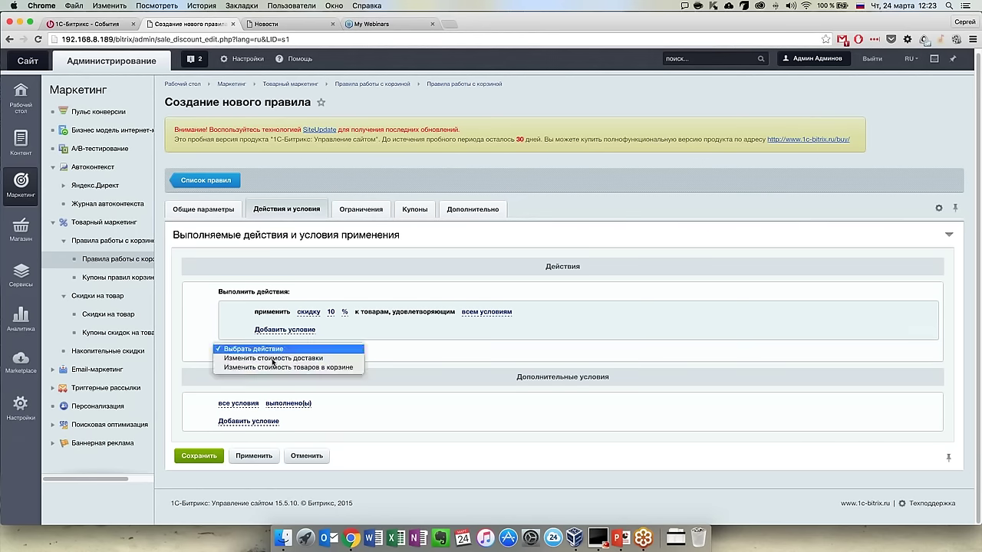
pyautogui.click(272, 360)
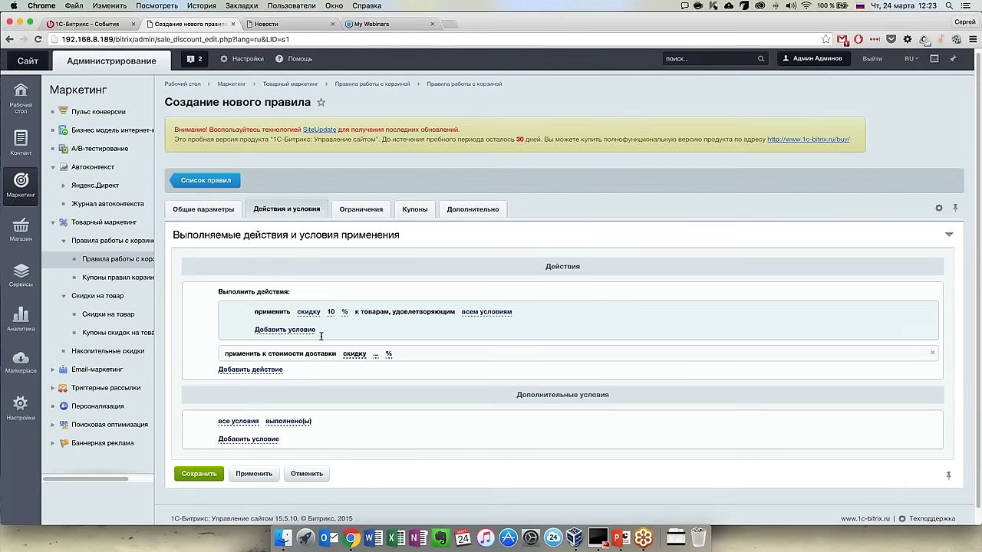
# Add the additional condition Количество товаров for products satisfying all conditions, and set it to больше 10.
pyautogui.scroll(-1, 310, 364)
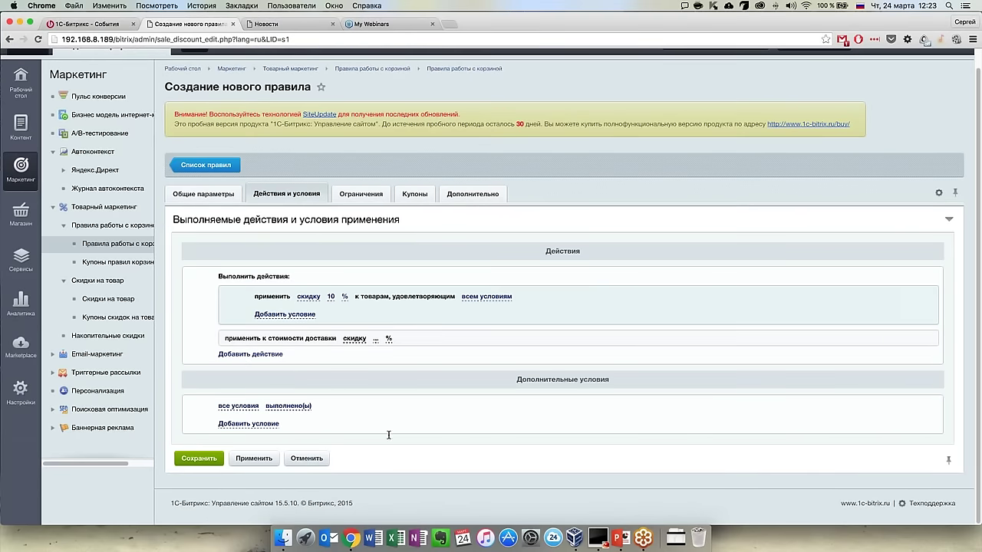
pyautogui.click(248, 424)
pyautogui.click(251, 426)
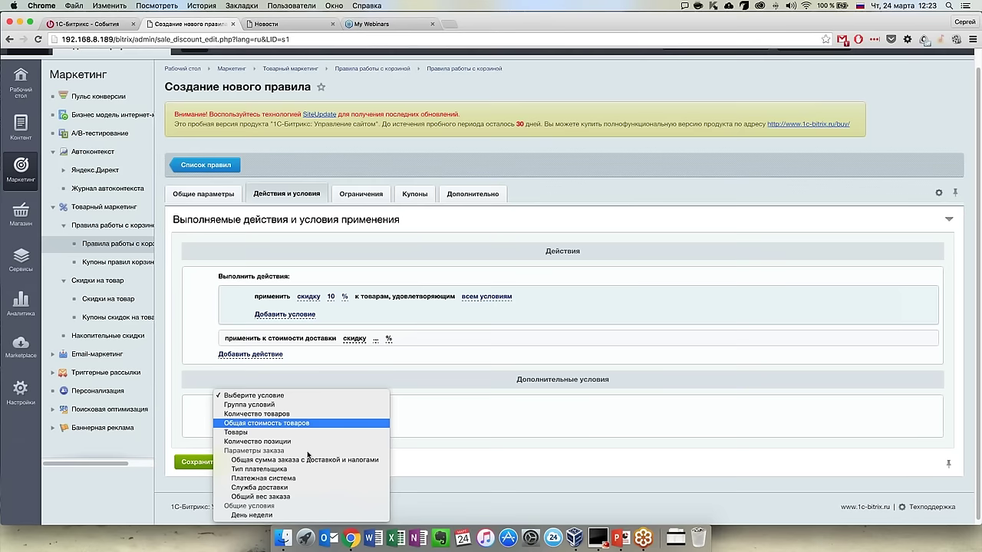
pyautogui.click(287, 418)
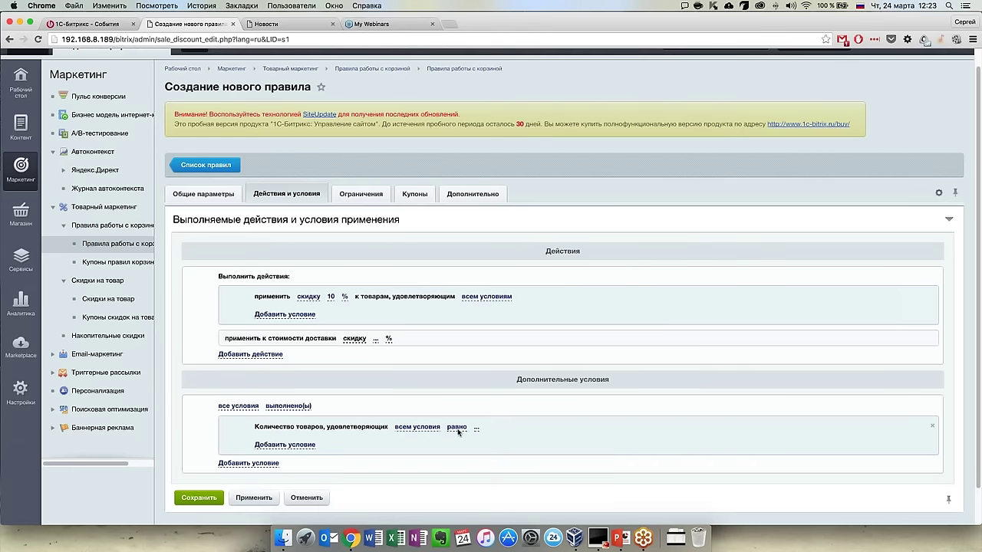
pyautogui.click(460, 431)
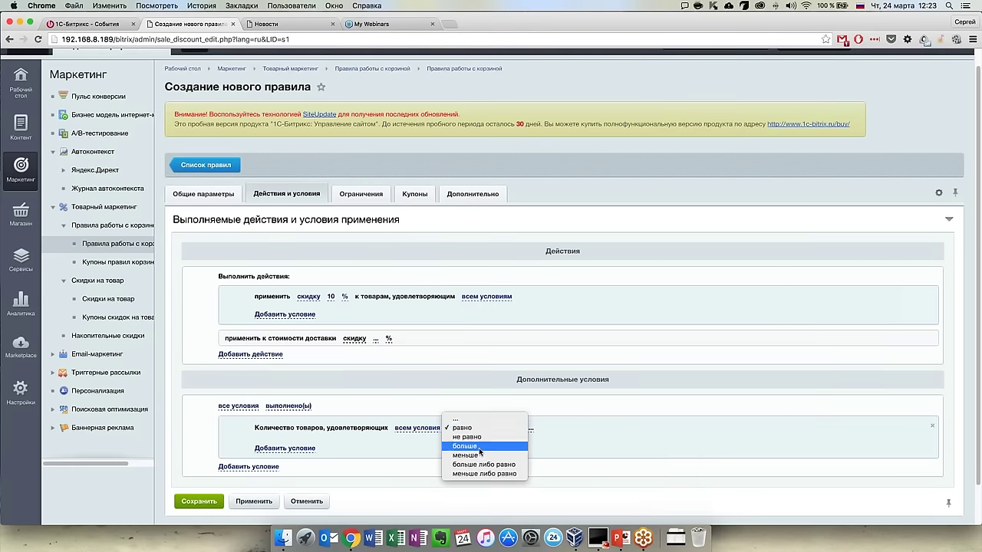
pyautogui.click(525, 430)
pyautogui.click(481, 430)
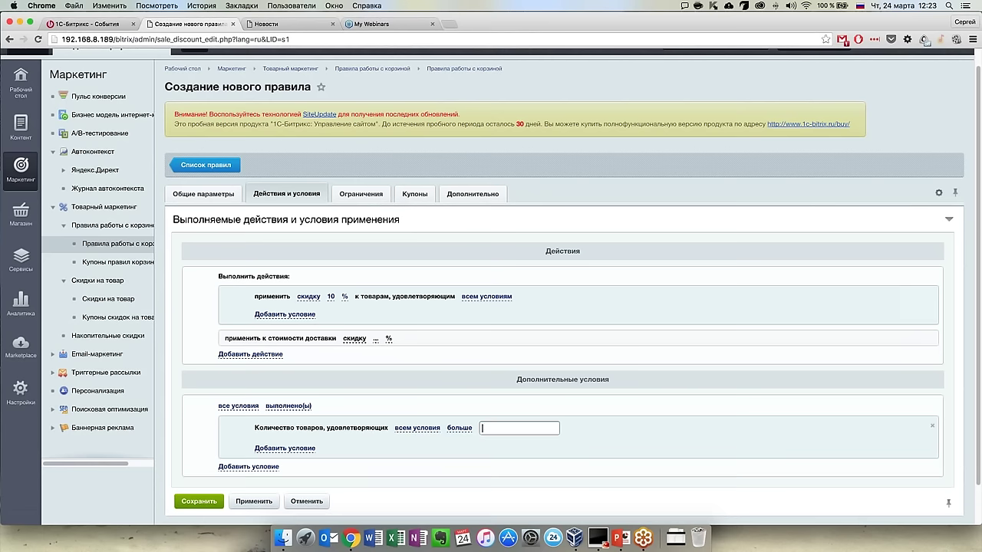
pyautogui.write('10')
pyautogui.rightClick(486, 429)
pyautogui.press('Escape')
pyautogui.click(473, 453)
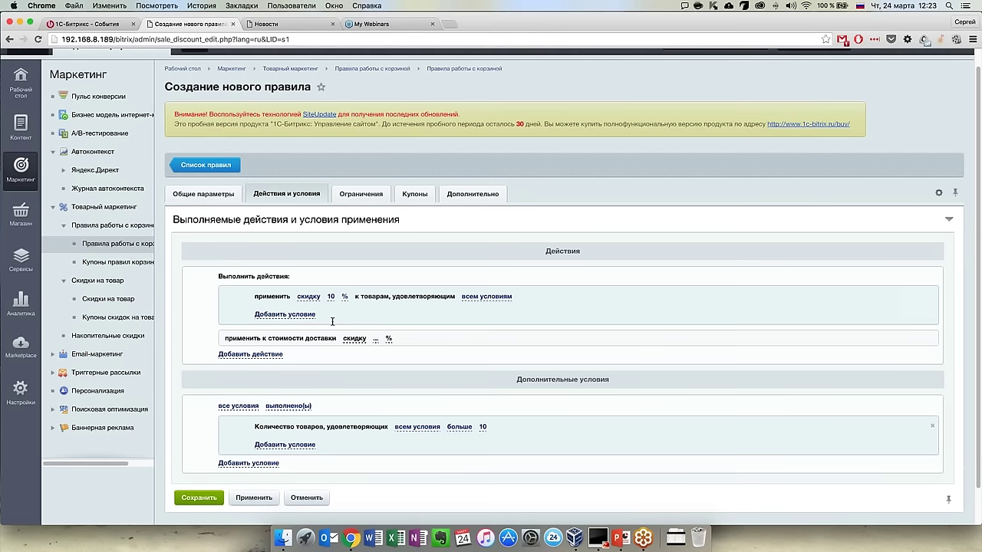
# Set the delivery cost discount to 10% and delete that delivery action.
pyautogui.click(376, 338)
pyautogui.write('10')
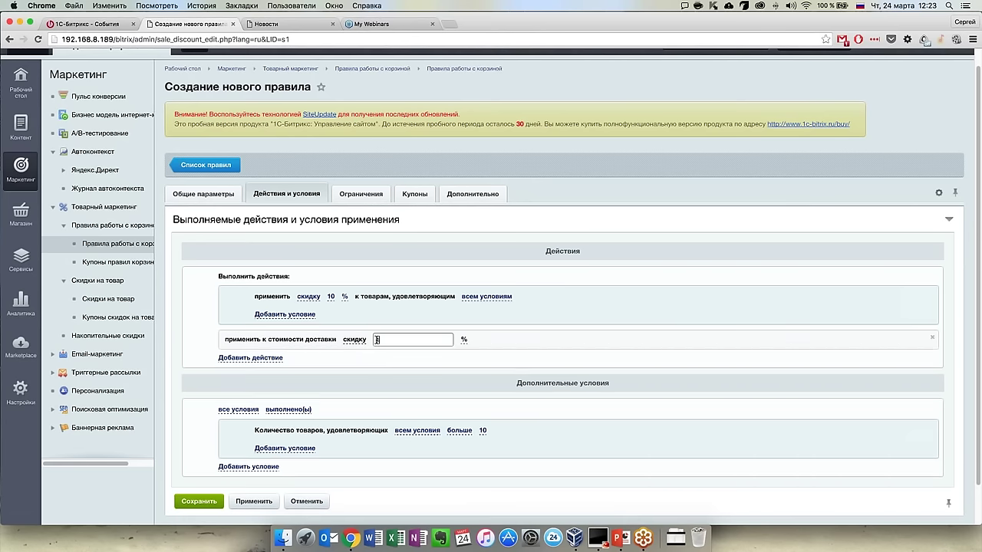
pyautogui.click(394, 361)
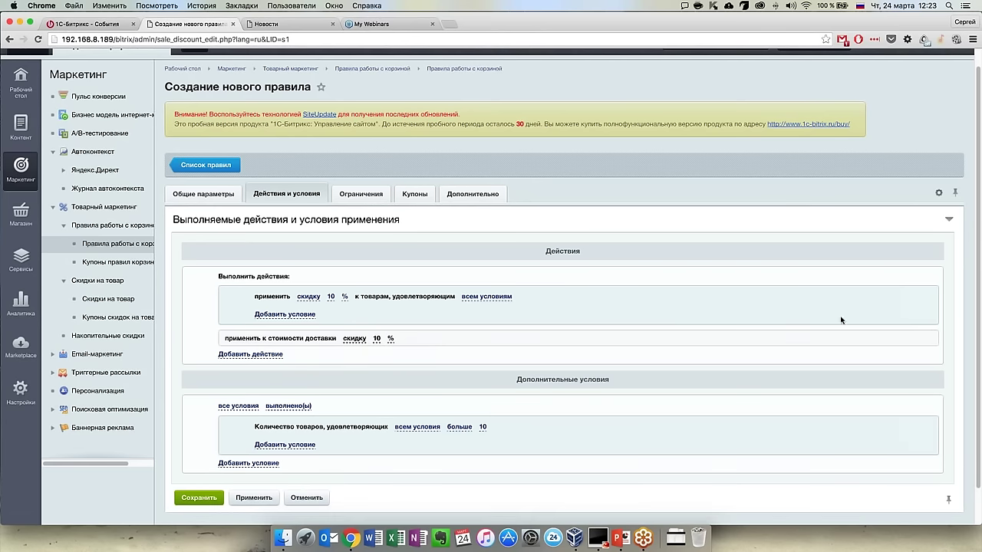
pyautogui.click(932, 341)
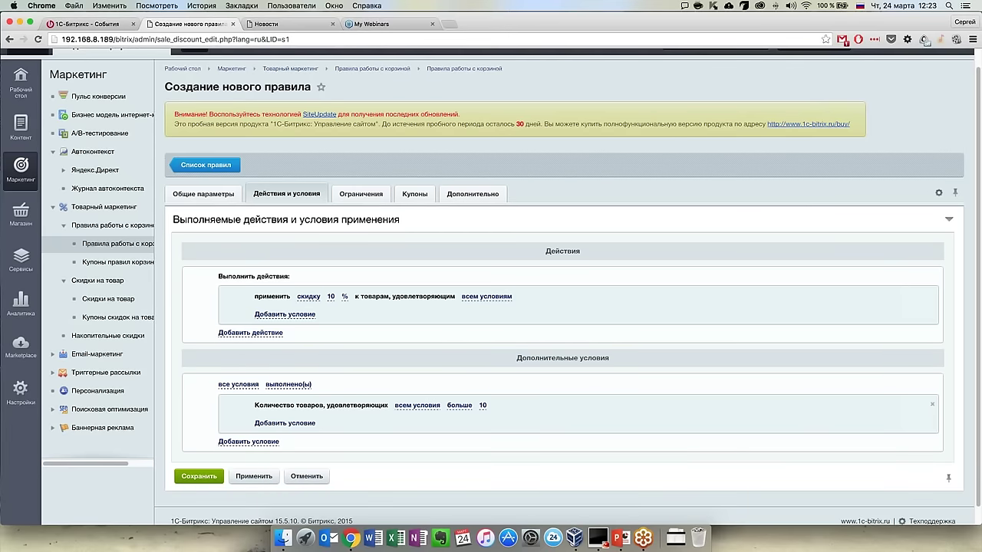
# Add a Вес товара condition inside the product quantity condition and set it to больше либо равно 100000 грамм.
pyautogui.click(284, 423)
pyautogui.click(285, 425)
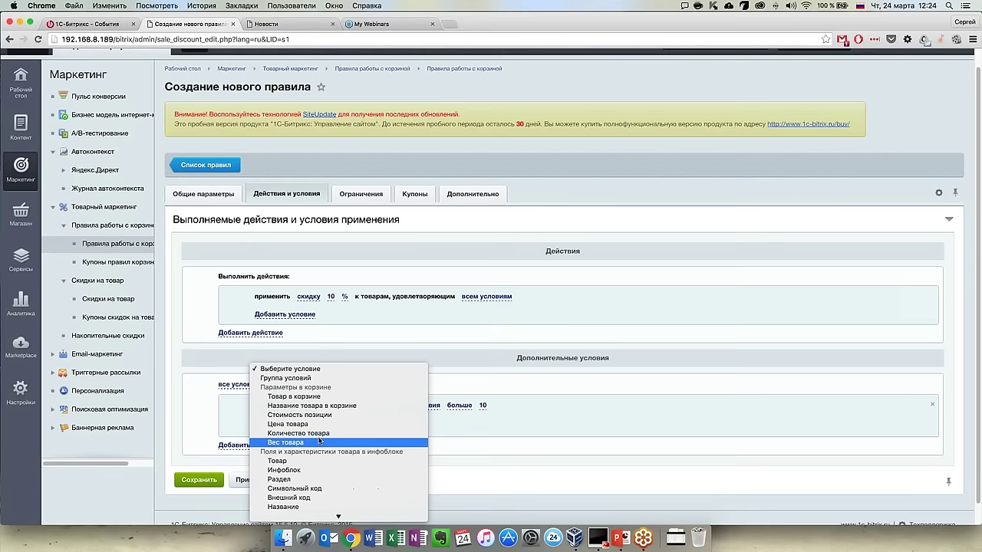
pyautogui.click(319, 443)
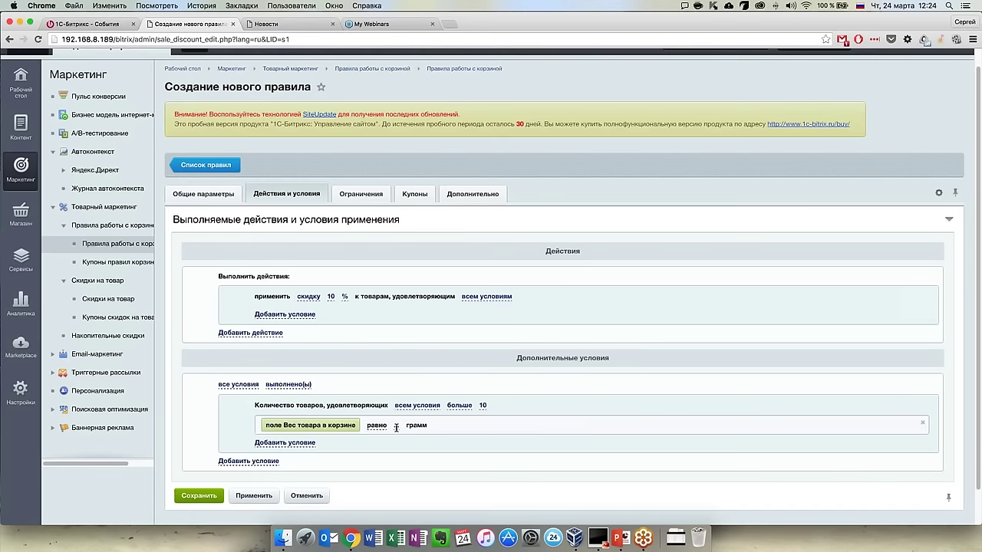
pyautogui.click(398, 426)
pyautogui.write('100000')
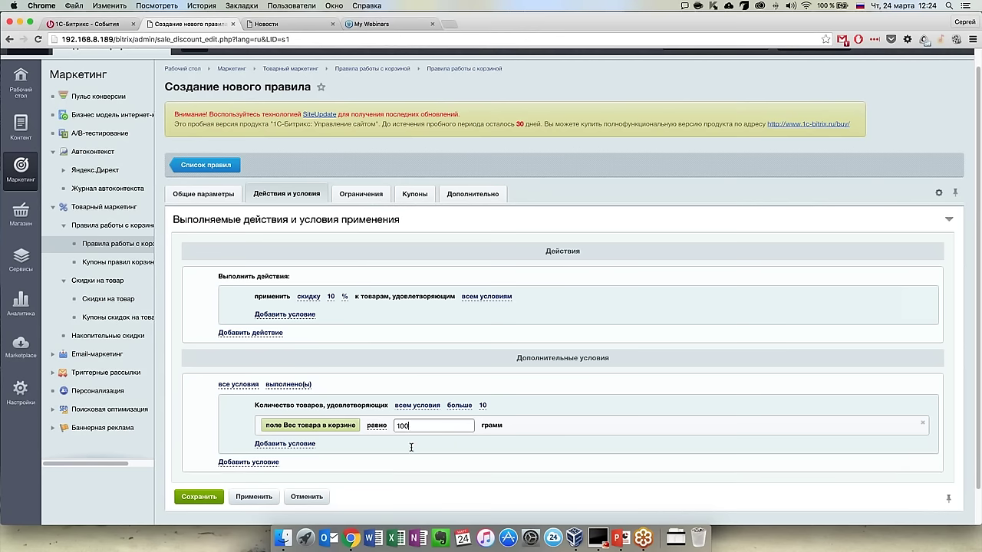
pyautogui.click(461, 435)
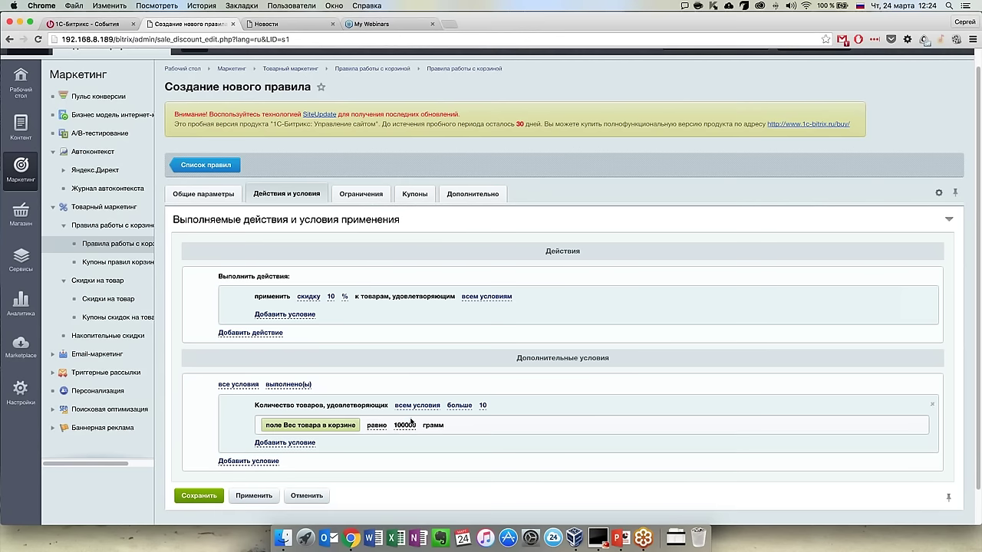
pyautogui.click(376, 427)
pyautogui.click(393, 433)
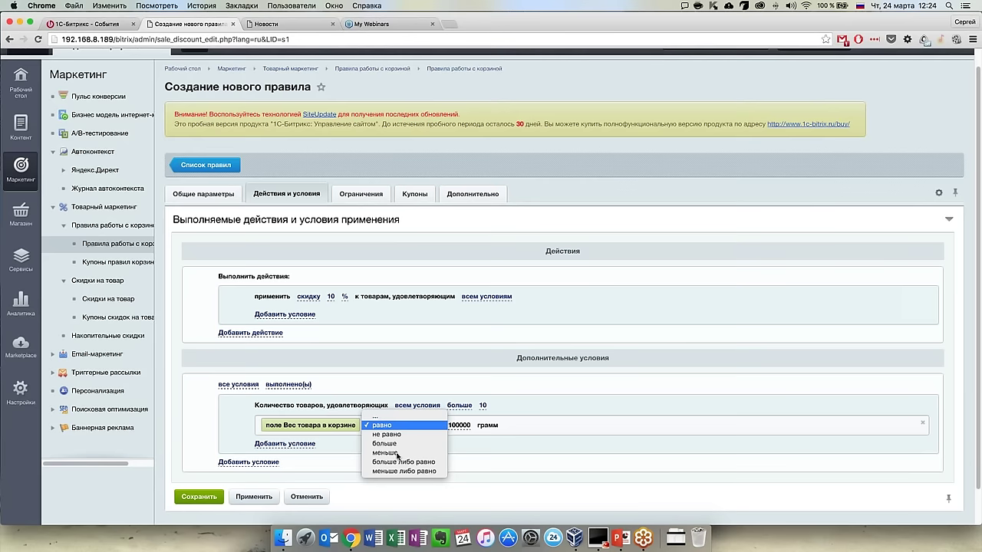
pyautogui.click(391, 462)
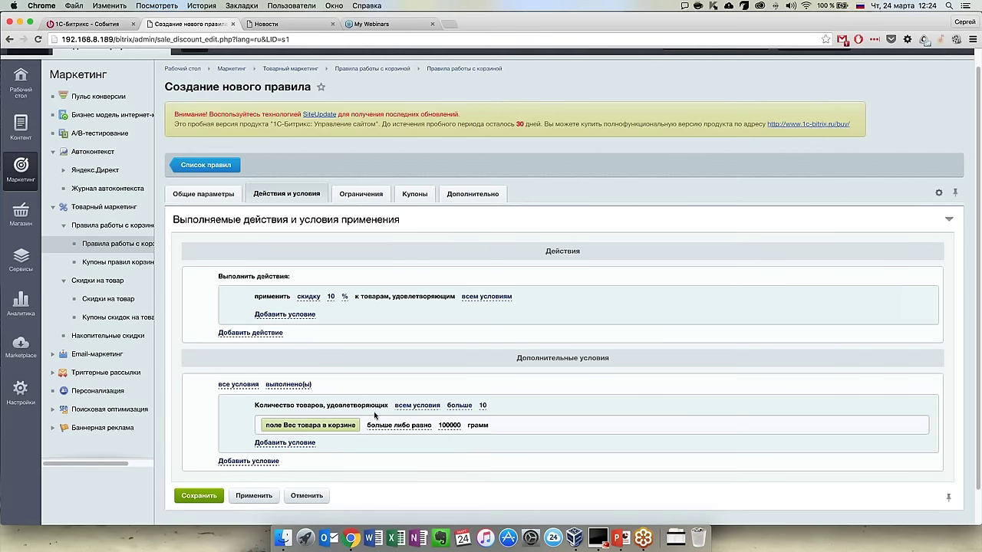
pyautogui.click(284, 315)
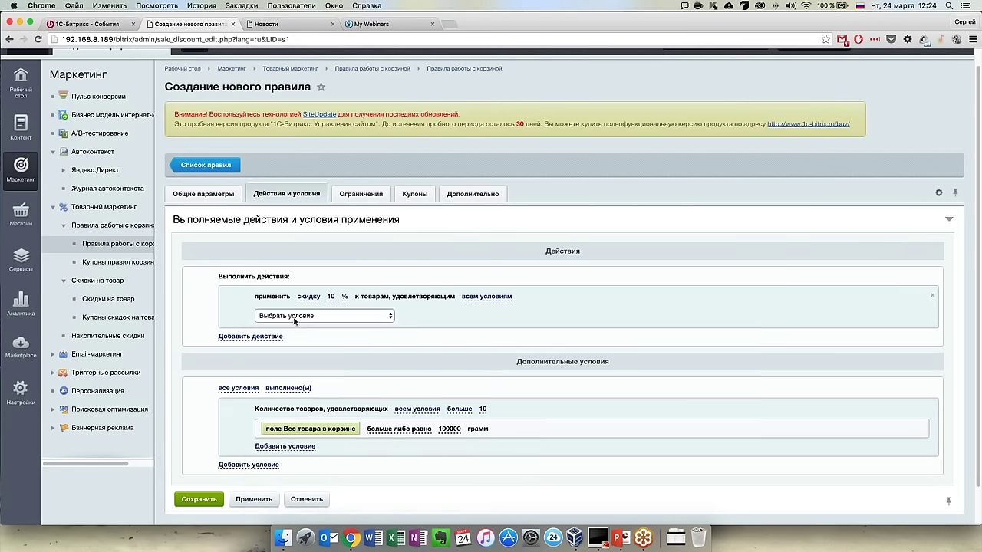
pyautogui.click(295, 315)
pyautogui.click(457, 337)
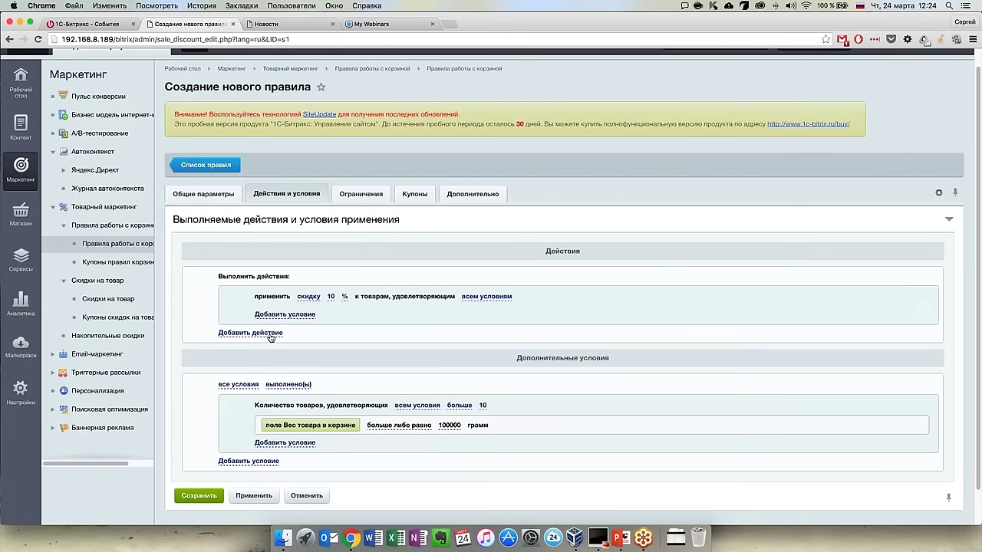
# Add the action Изменить стоимость доставки, applying a наценка of 20% to the delivery cost.
pyautogui.click(272, 335)
pyautogui.click(279, 344)
pyautogui.click(280, 340)
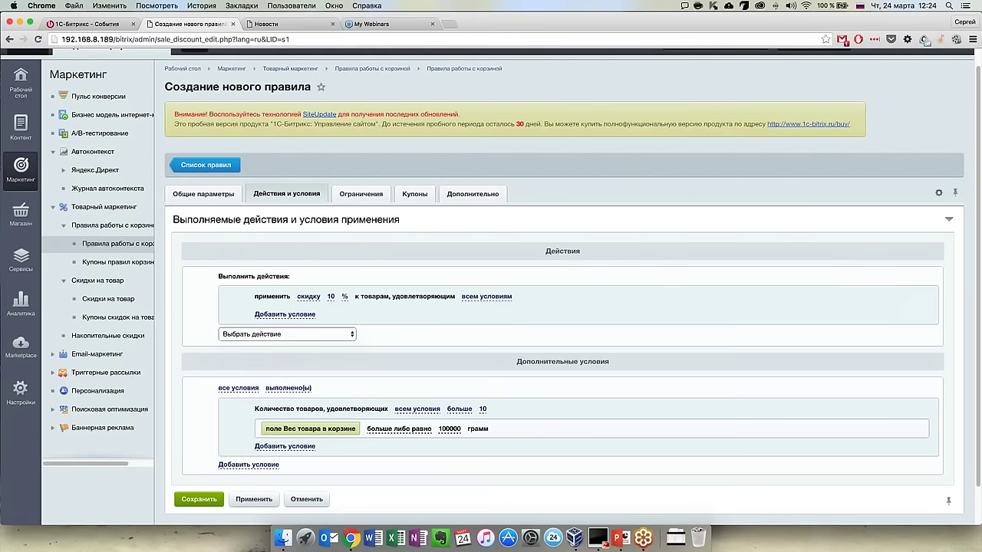
pyautogui.click(354, 338)
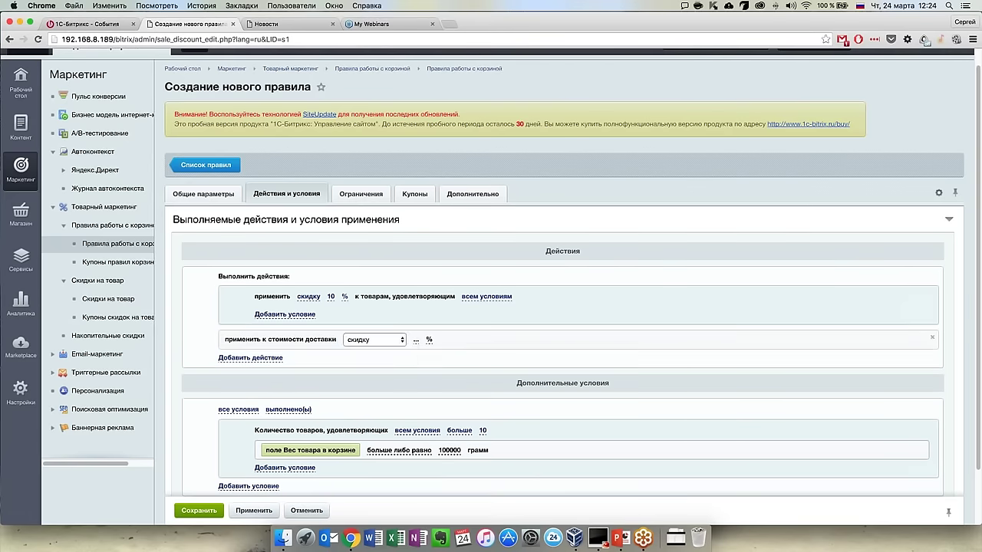
pyautogui.click(366, 347)
pyautogui.click(374, 358)
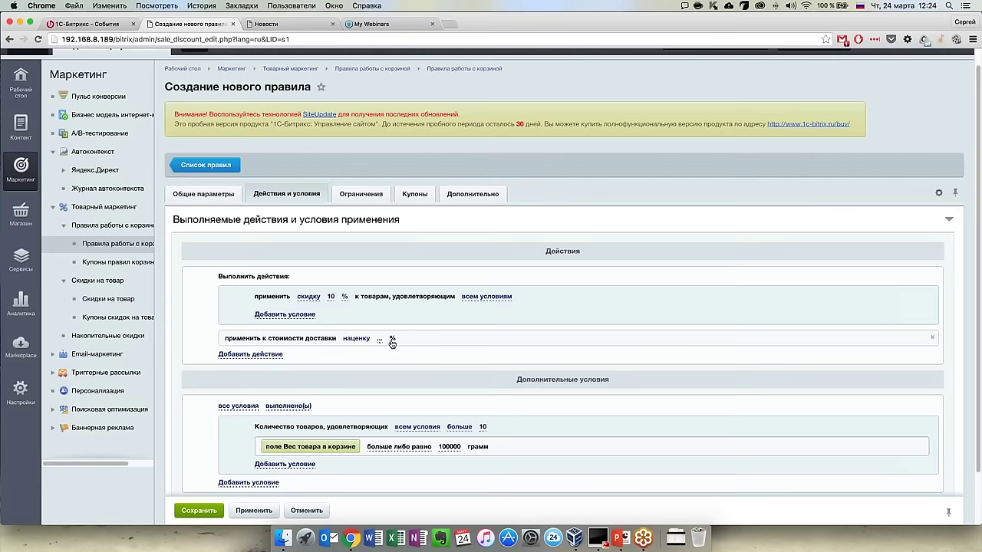
pyautogui.click(378, 339)
pyautogui.write('20')
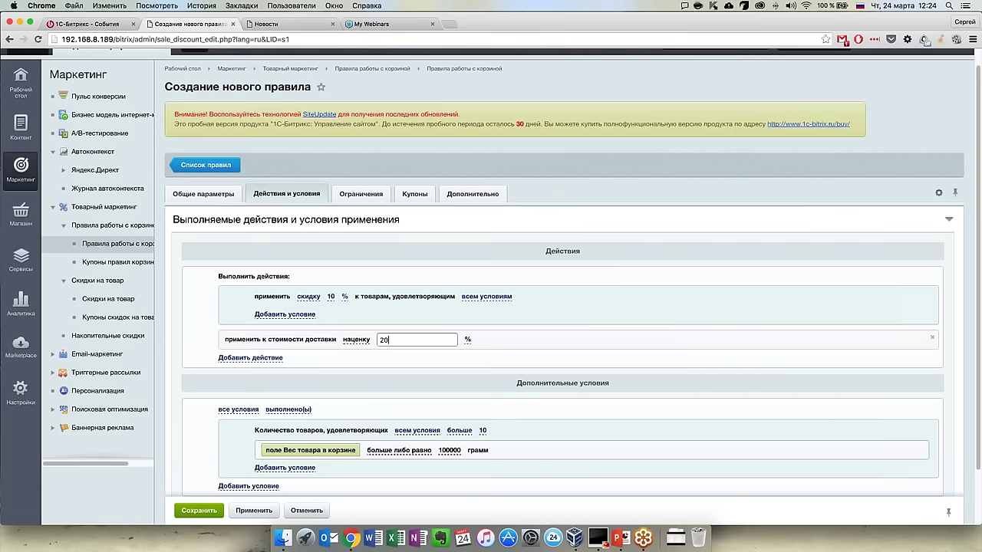
pyautogui.click(427, 402)
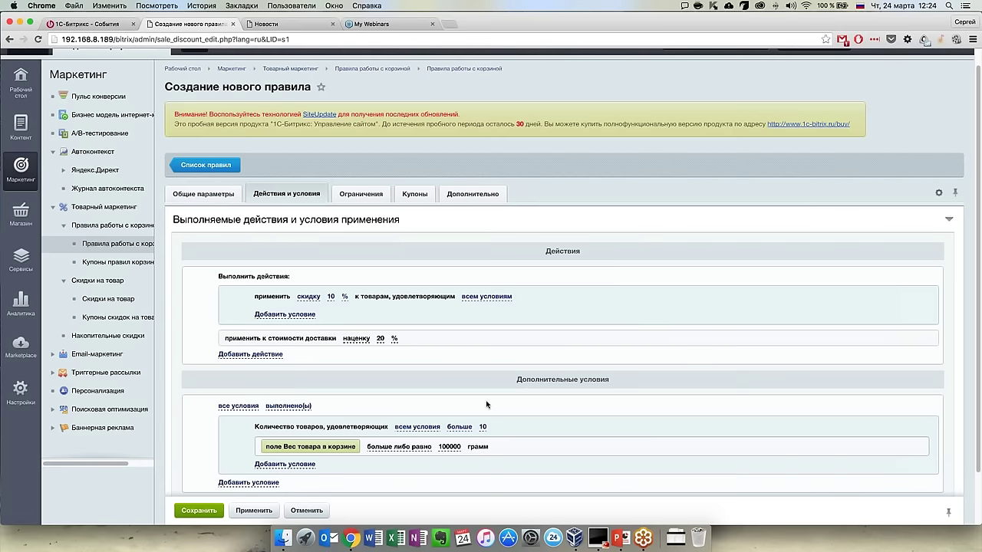
# Leave the new rule, go to the Скидки на товар list and open the discount Скидка на нижнее белье.
pyautogui.scroll(-1, 486, 405)
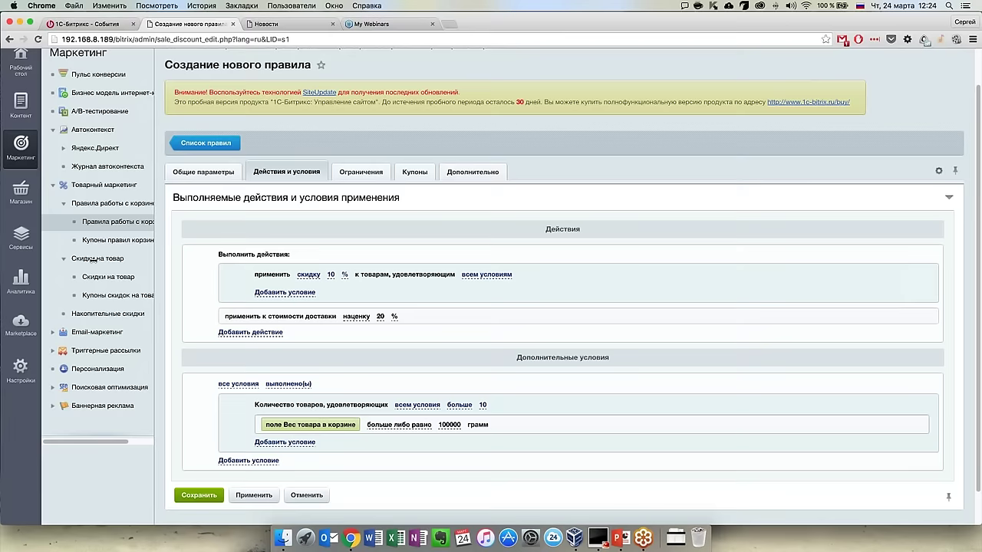
pyautogui.click(106, 277)
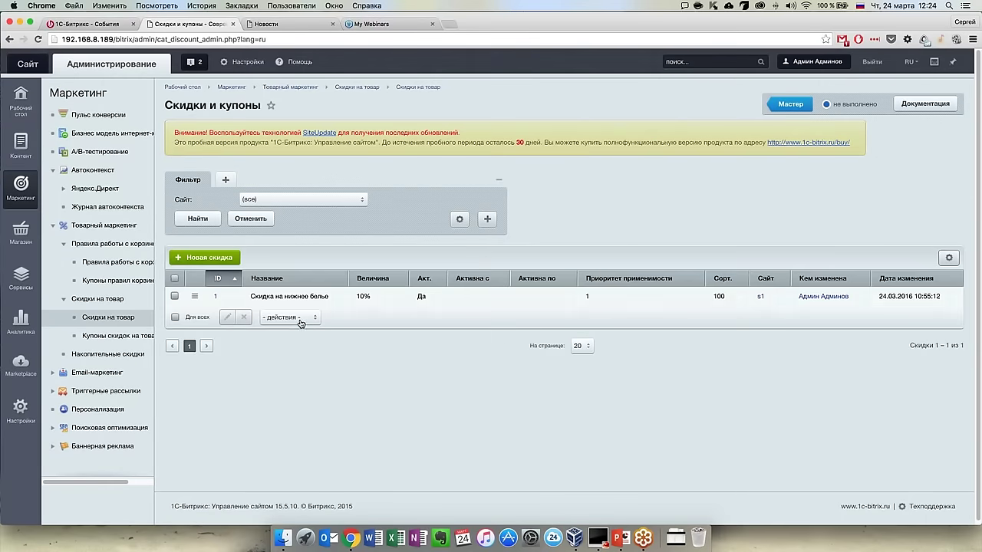
pyautogui.doubleClick(313, 301)
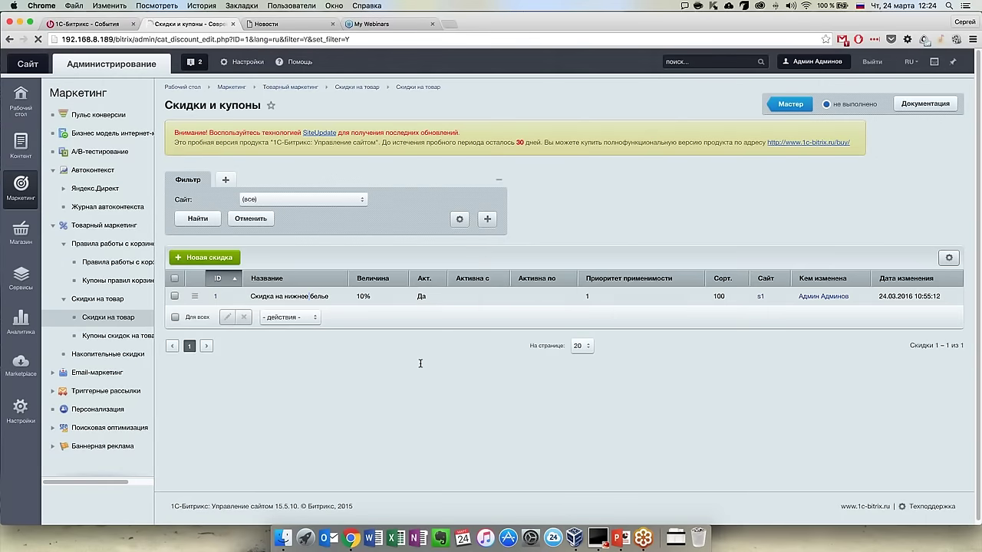
pyautogui.scroll(-1, 420, 376)
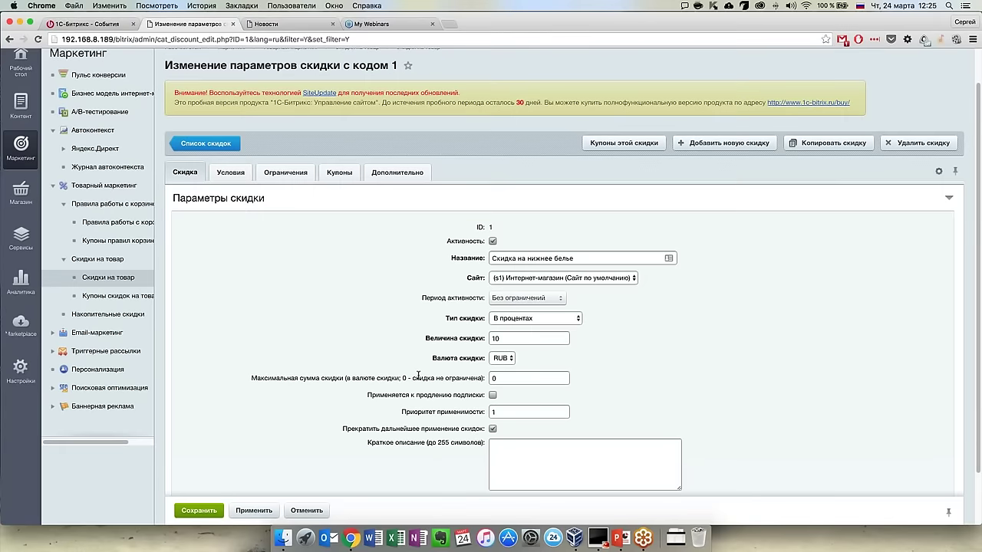
# Examine the discount's parameters: the discount type options, the Период активности, the discount value and Прекратить дальнейшее применение скидок.
pyautogui.click(234, 174)
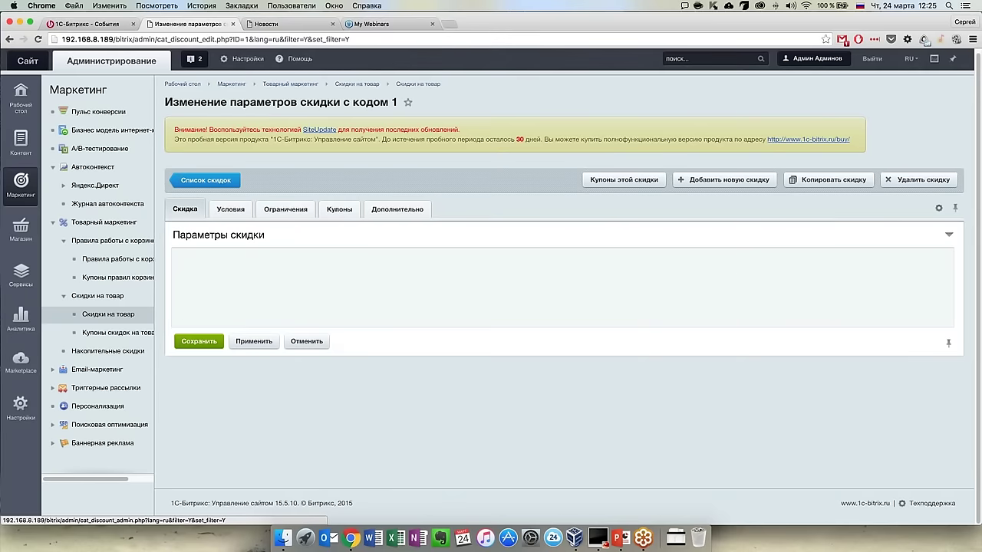
pyautogui.click(186, 213)
pyautogui.click(560, 355)
pyautogui.click(537, 375)
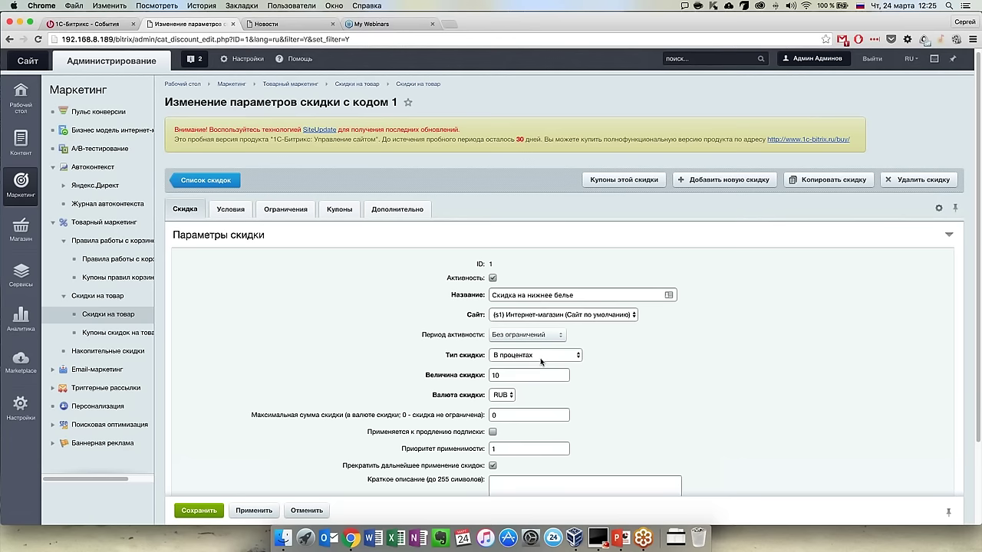
pyautogui.click(541, 357)
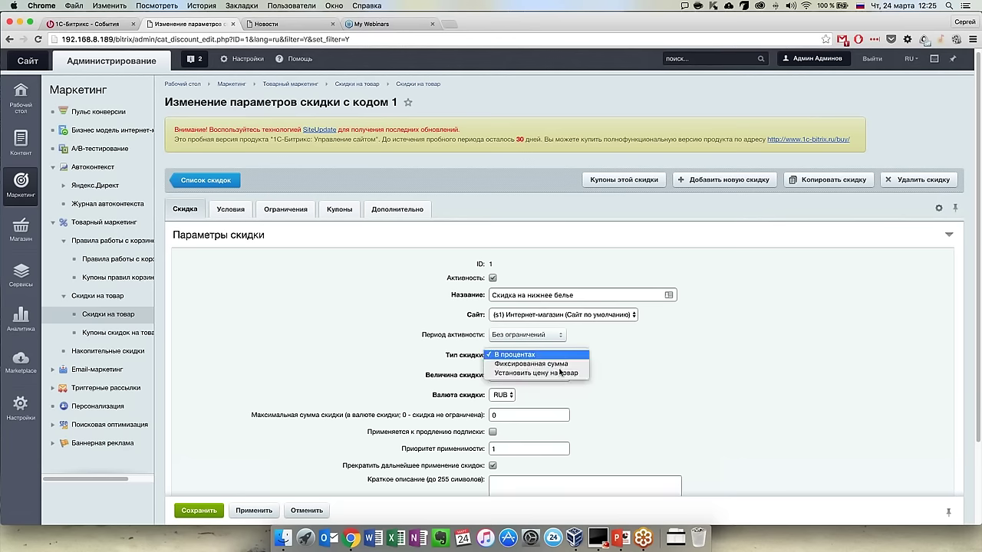
pyautogui.click(552, 374)
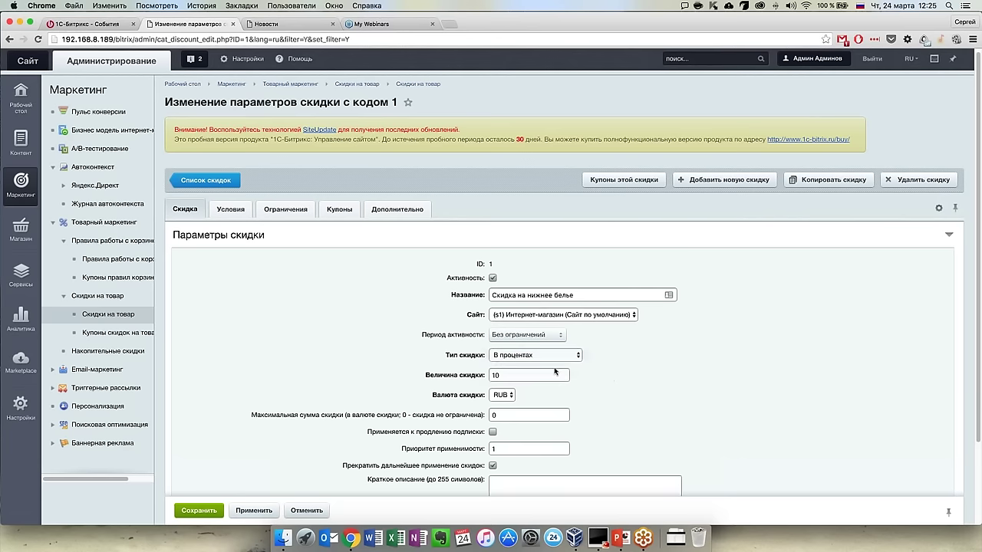
pyautogui.scroll(-1, 371, 374)
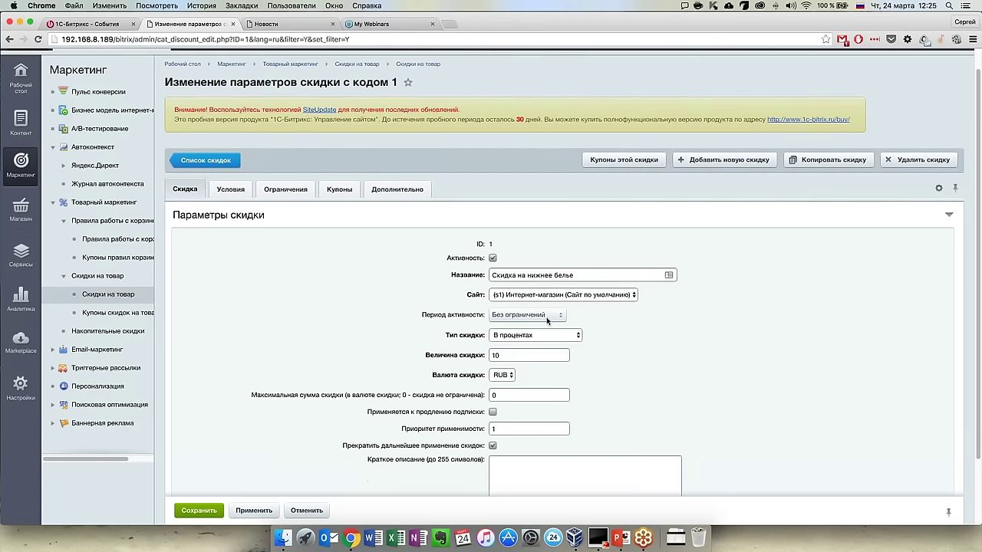
pyautogui.click(546, 316)
pyautogui.click(553, 352)
pyautogui.moveTo(393, 445); pyautogui.dragTo(487, 445)
pyautogui.click(350, 445)
pyautogui.moveTo(350, 445); pyautogui.dragTo(559, 448)
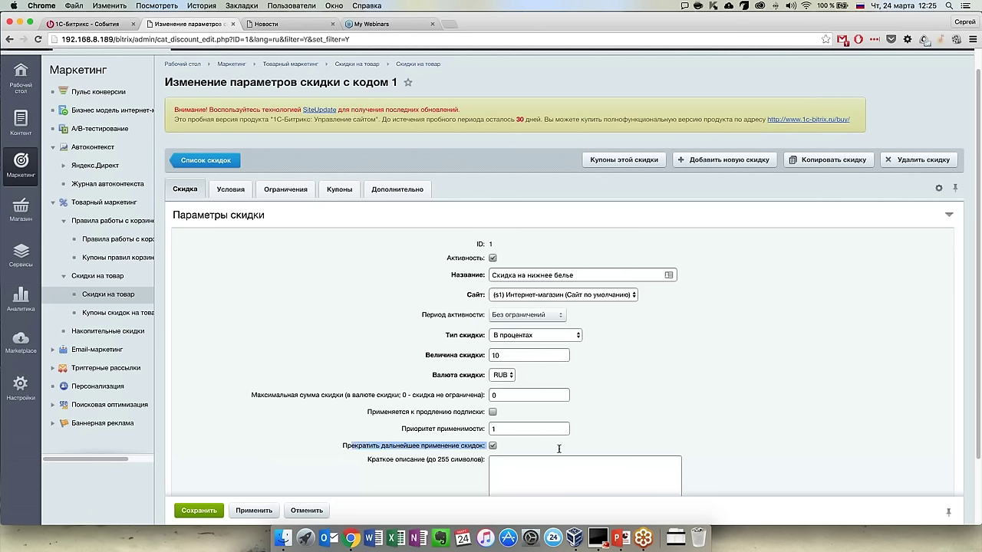
pyautogui.click(396, 447)
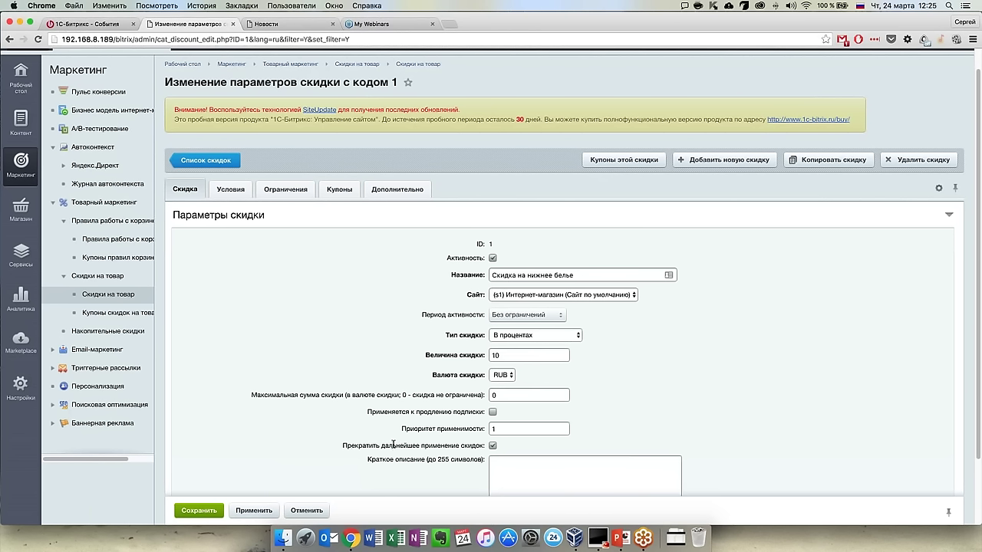
# Add the condition свойство Цвет каталога Одежда (предложения) равно белый, require все условия, and apply the discount changes.
pyautogui.click(231, 190)
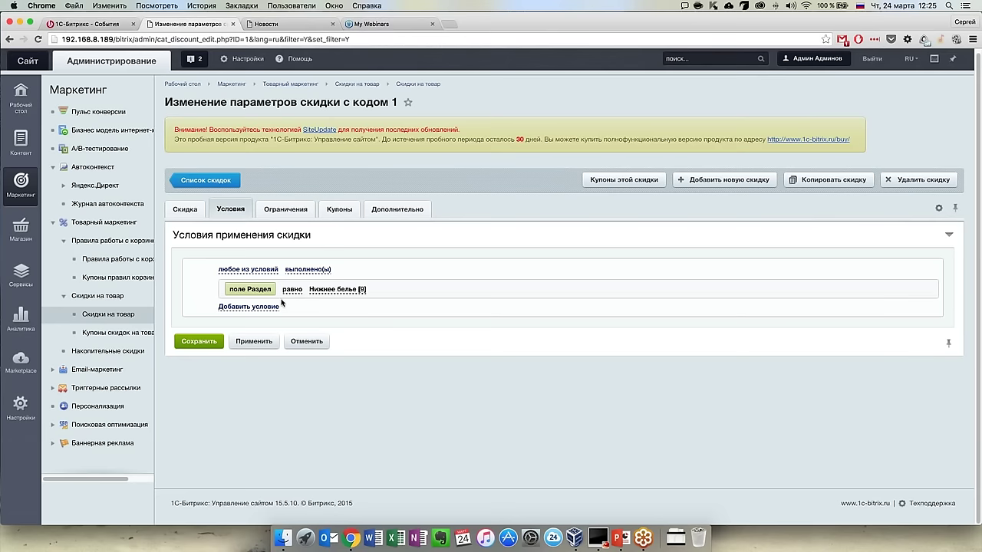
pyautogui.click(271, 310)
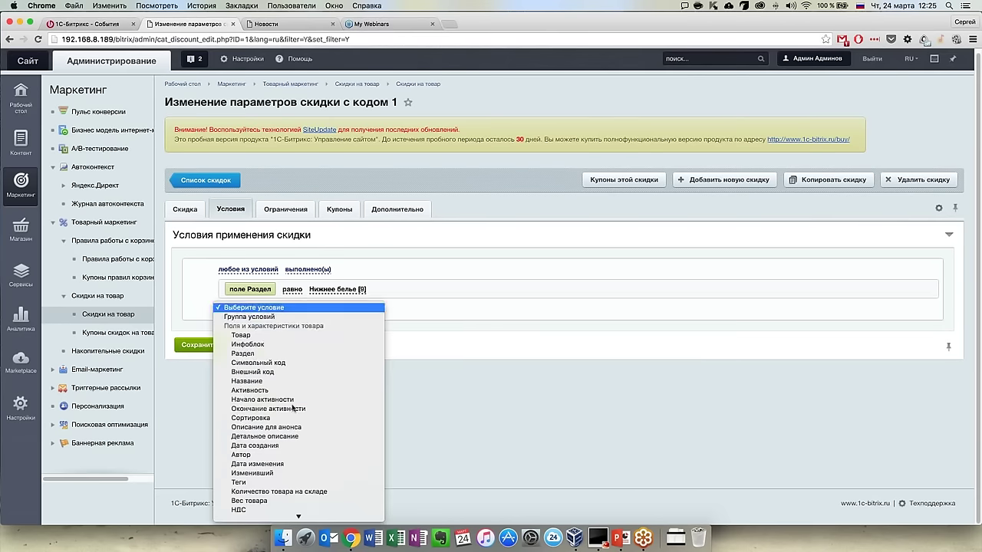
pyautogui.scroll(-3, 293, 410)
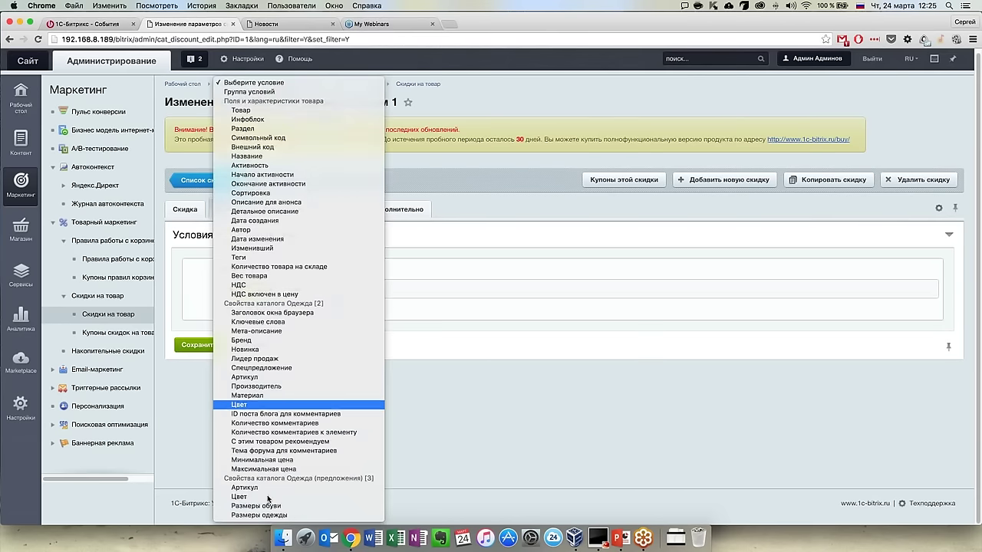
pyautogui.press('Escape')
pyautogui.click(297, 306)
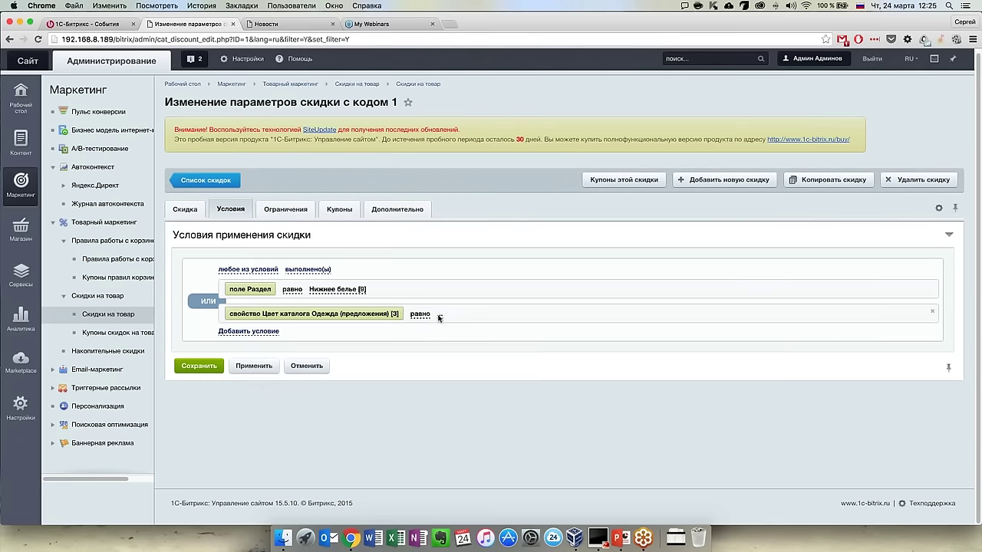
pyautogui.click(445, 314)
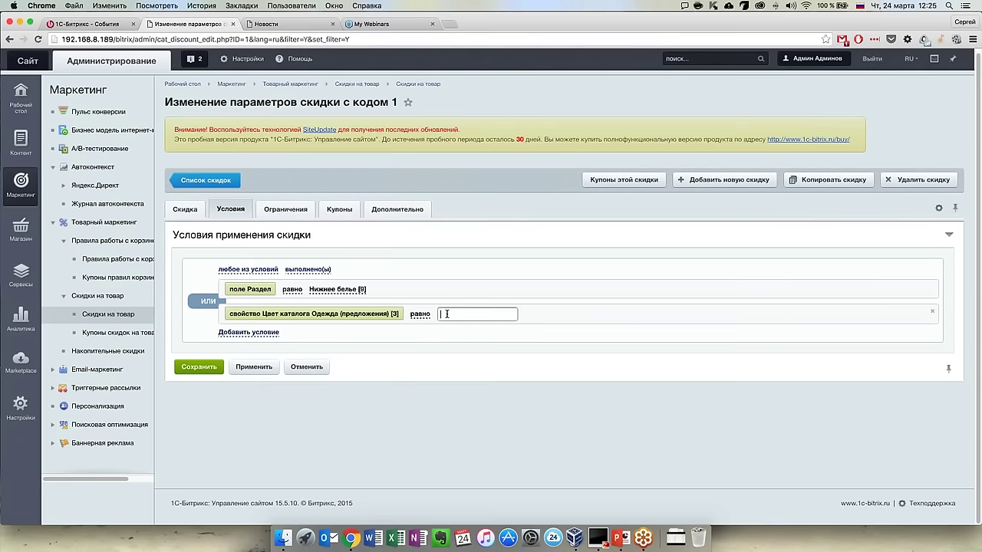
pyautogui.write('белый')
pyautogui.click(254, 366)
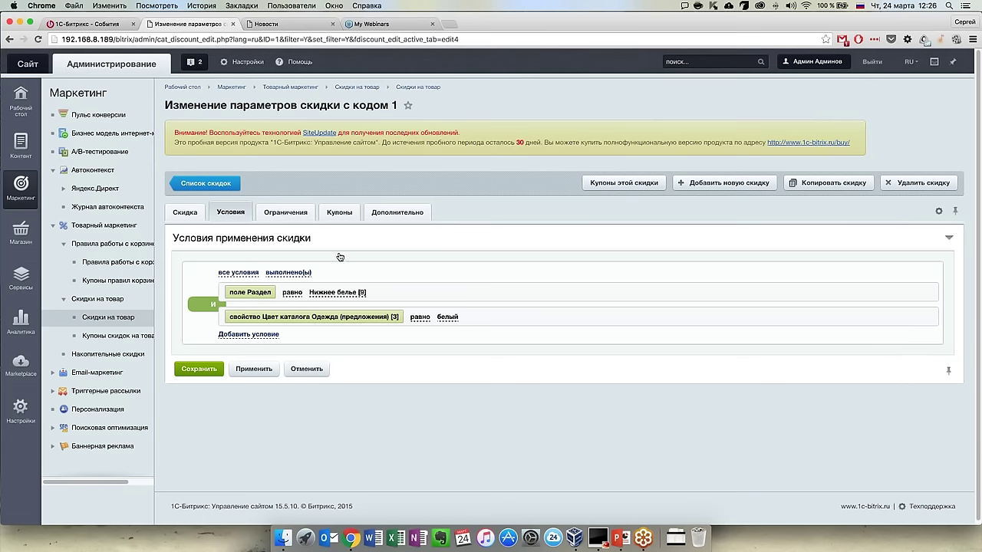
# Start adding a single coupon to this discount and set its type to Многоразовый купон.
pyautogui.click(286, 213)
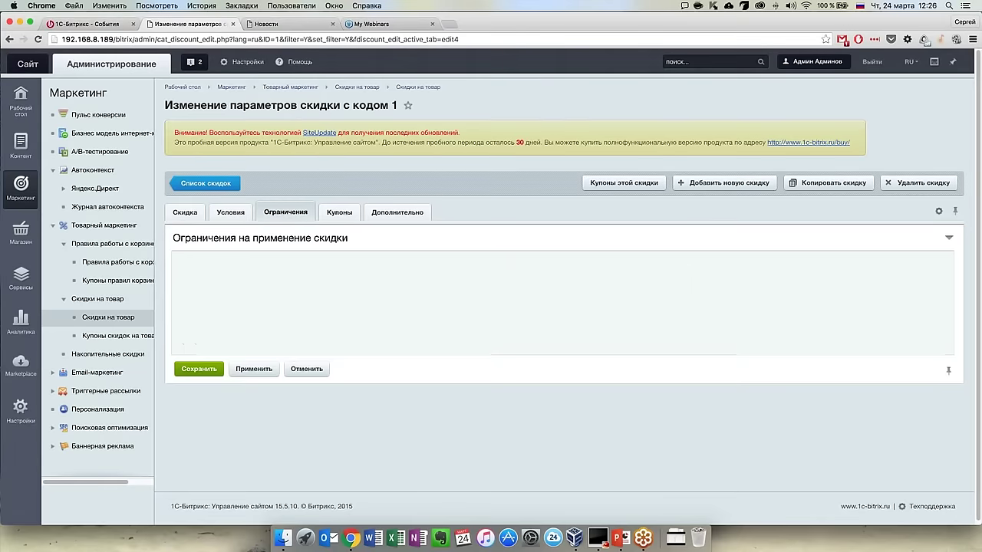
pyautogui.click(339, 213)
pyautogui.scroll(-1, 422, 342)
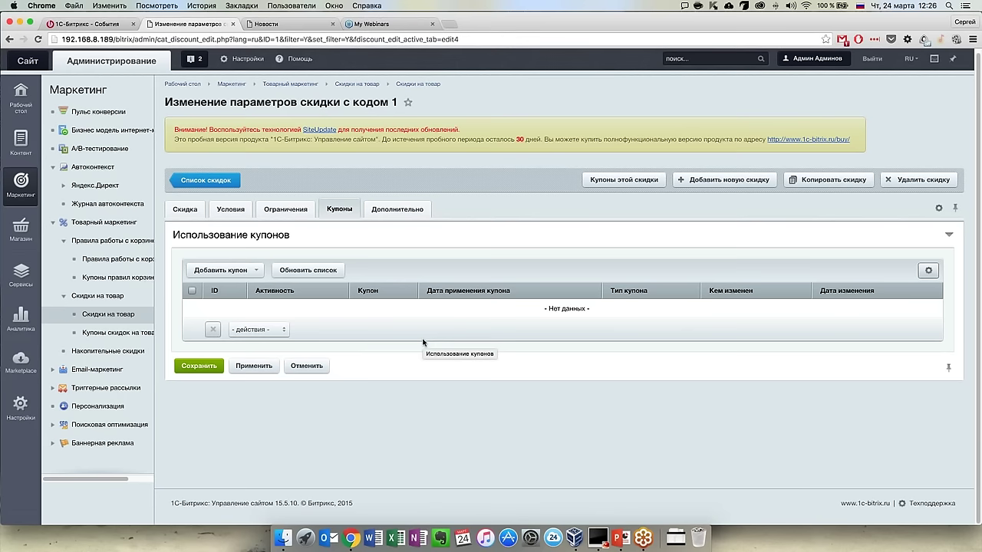
pyautogui.click(230, 273)
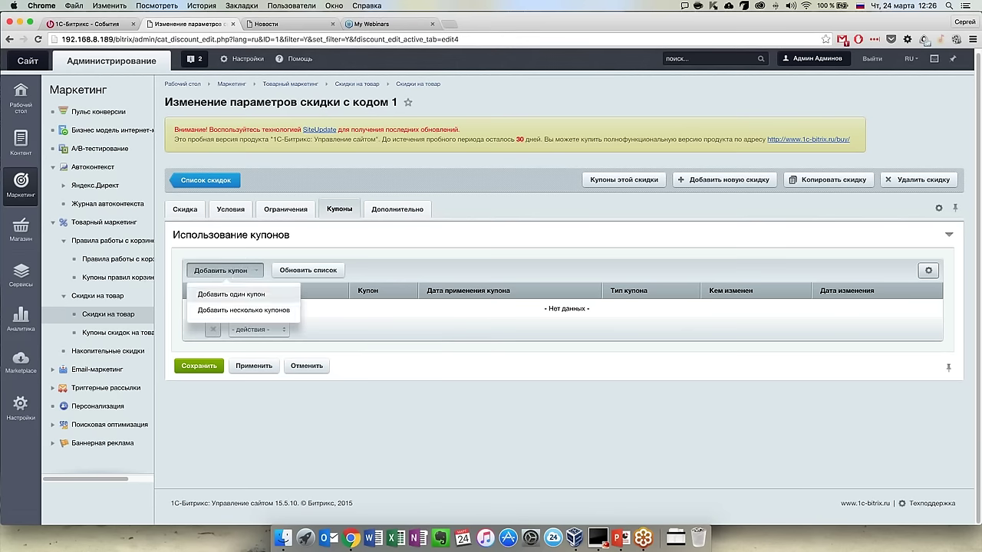
pyautogui.click(234, 294)
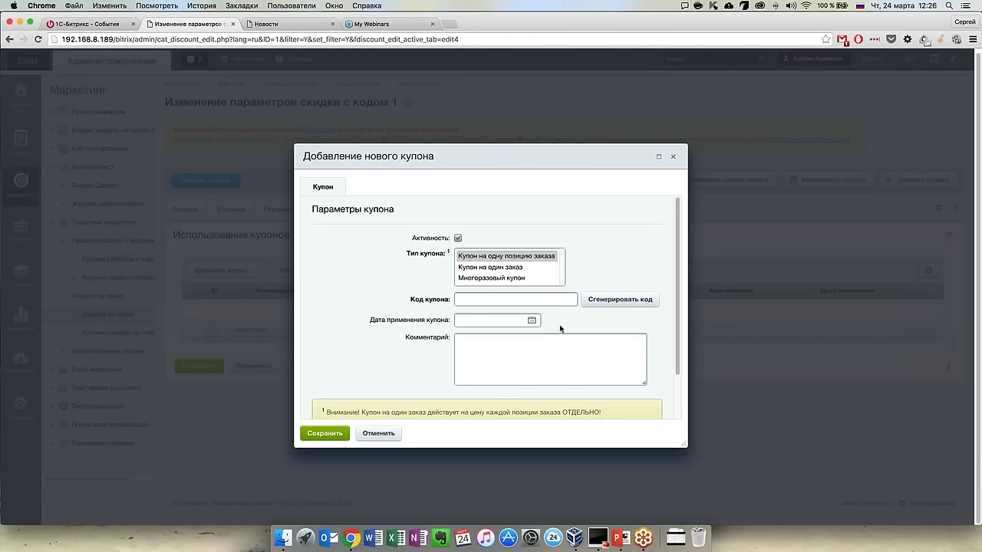
pyautogui.click(516, 278)
pyautogui.click(504, 301)
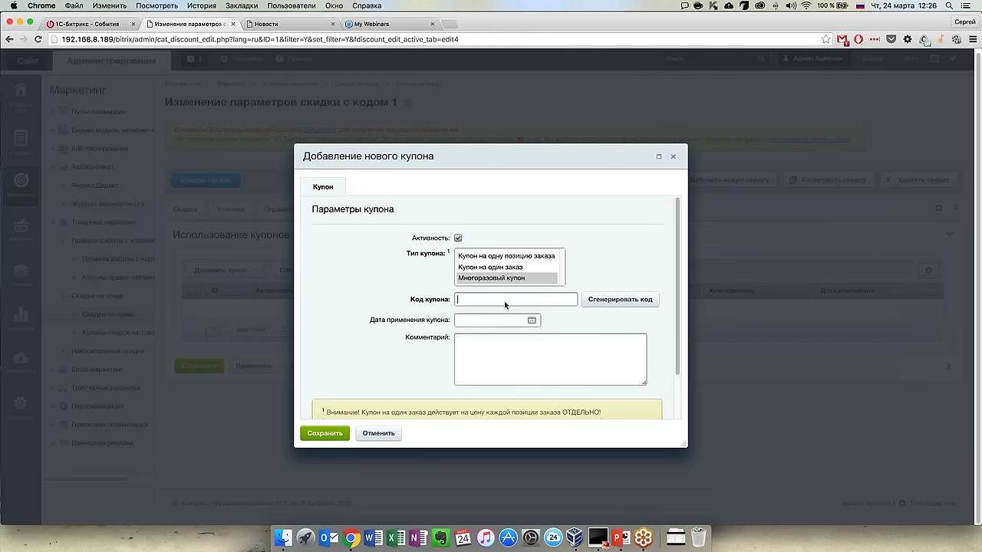
pyautogui.write('ылшвлф')
pyautogui.press('BackSpace')
pyautogui.press('BackSpace')
pyautogui.press('BackSpace')
pyautogui.press('BackSpace')
pyautogui.press('BackSpace')
pyautogui.press('BackSpace')
pyautogui.write('ылшвдф')
pyautogui.press('BackSpace')
pyautogui.press('BackSpace')
pyautogui.press('BackSpace')
pyautogui.press('BackSpace')
pyautogui.press('BackSpace')
pyautogui.press('BackSpace')
# Enter SKIDKA as the coupon code in Latin letters and save the coupon.
pyautogui.press('super+space')
pyautogui.write('SKIDKA')
pyautogui.click(325, 433)
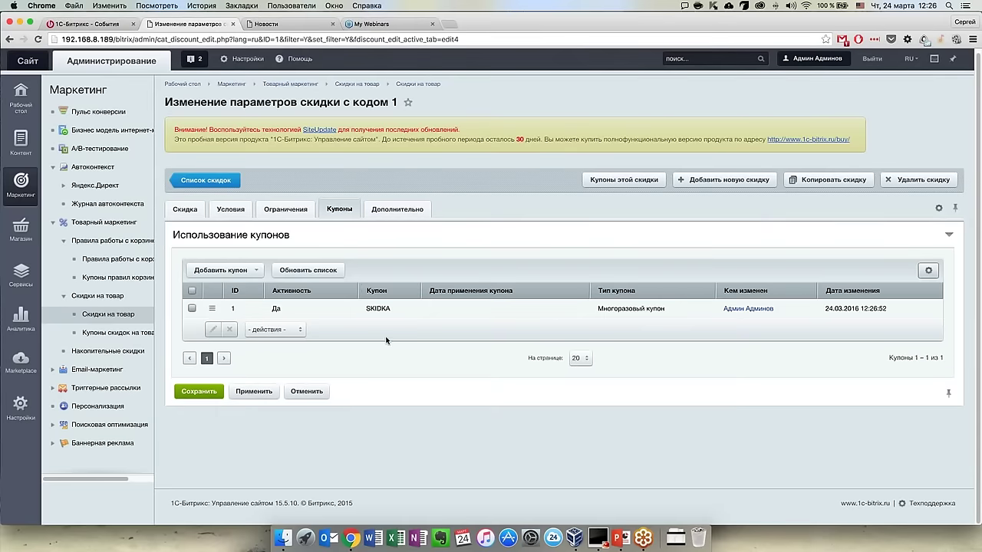
pyautogui.moveTo(399, 307); pyautogui.dragTo(350, 307)
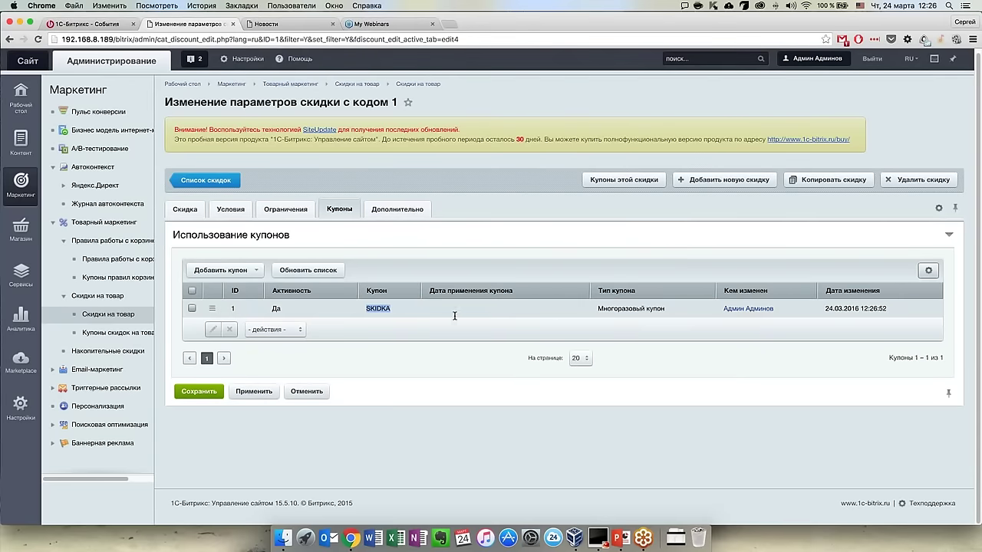
pyautogui.moveTo(405, 310); pyautogui.dragTo(356, 309)
pyautogui.click(408, 311)
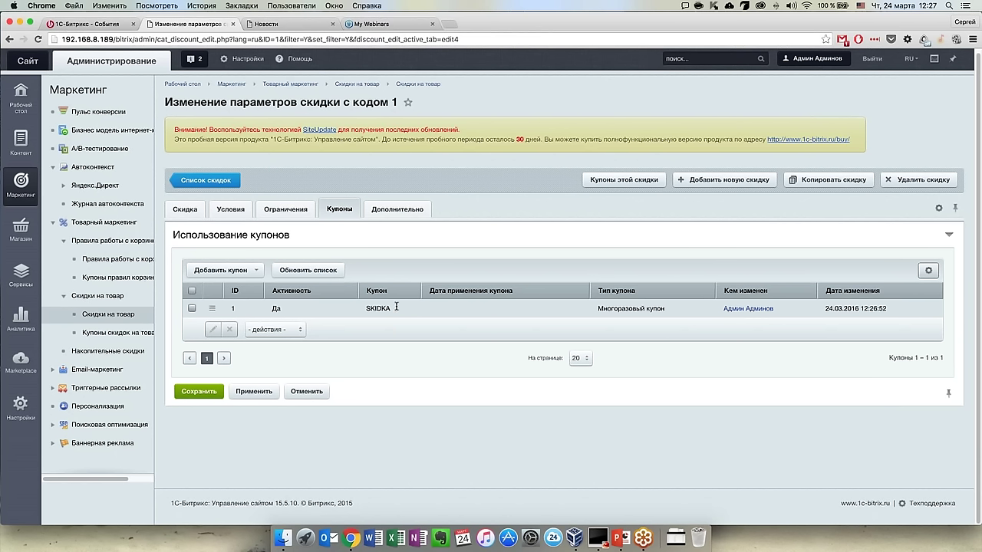
pyautogui.doubleClick(377, 309)
pyautogui.click(376, 310)
# Generate 10 coupons of the type Купон на один заказ for this discount and look over the coupon list.
pyautogui.click(256, 270)
pyautogui.click(244, 310)
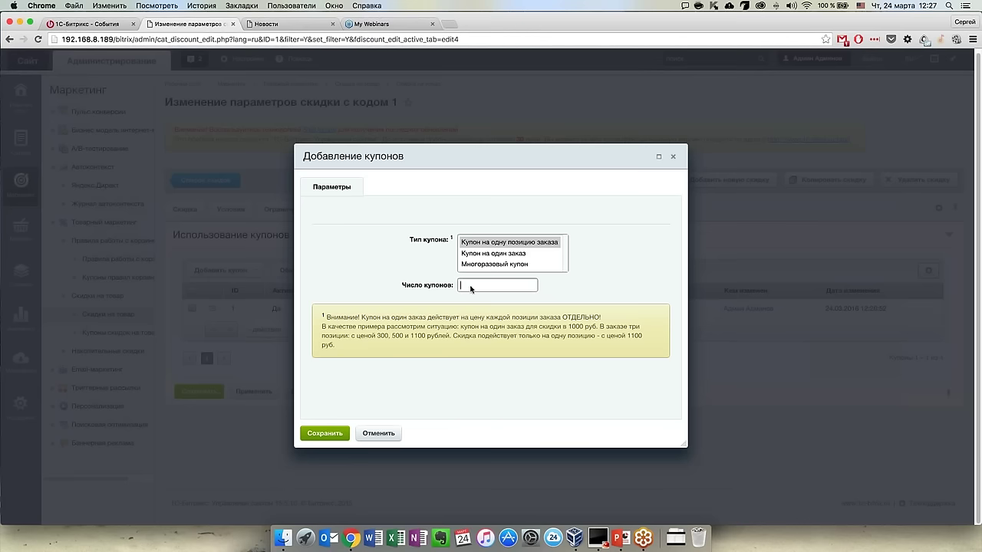
pyautogui.click(466, 285)
pyautogui.write('10')
pyautogui.click(497, 253)
pyautogui.click(325, 434)
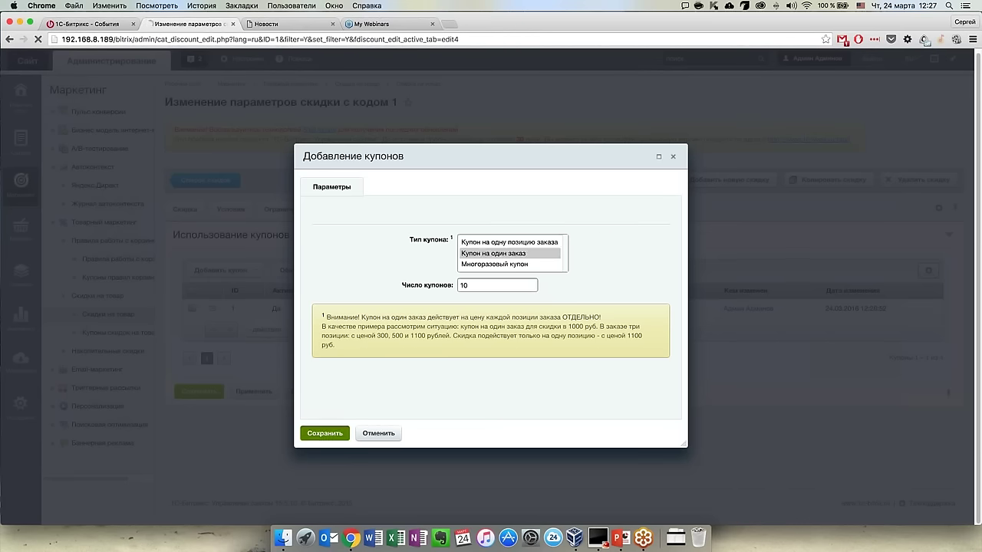
pyautogui.scroll(-2, 384, 307)
pyautogui.moveTo(420, 263); pyautogui.dragTo(328, 261)
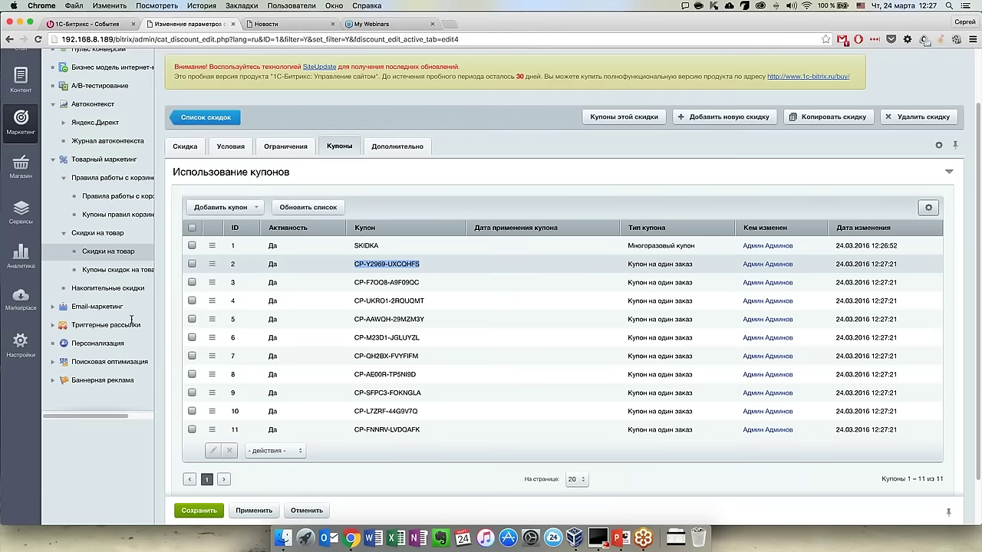
# Start a new cumulative program in Накопительные скидки and open its discount settings.
pyautogui.click(97, 308)
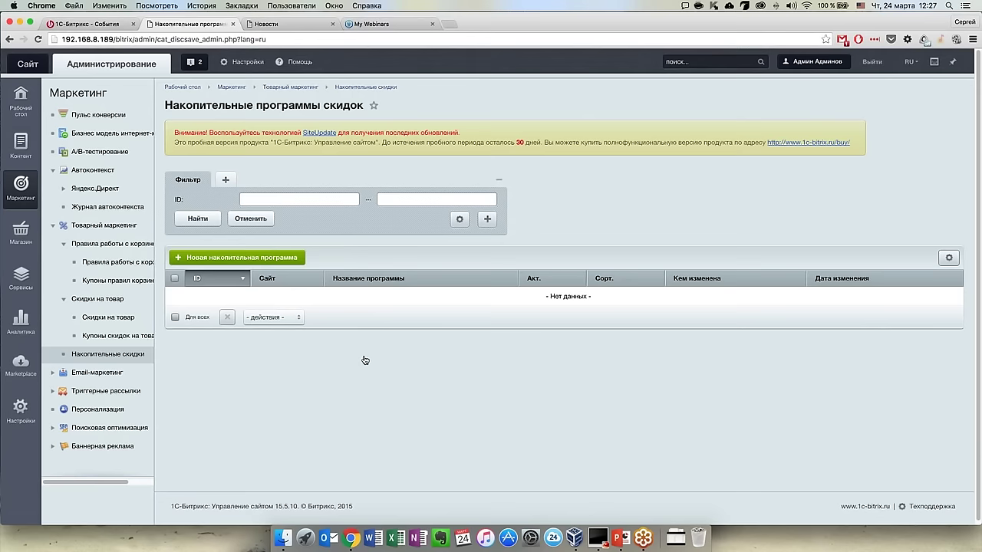
pyautogui.click(272, 265)
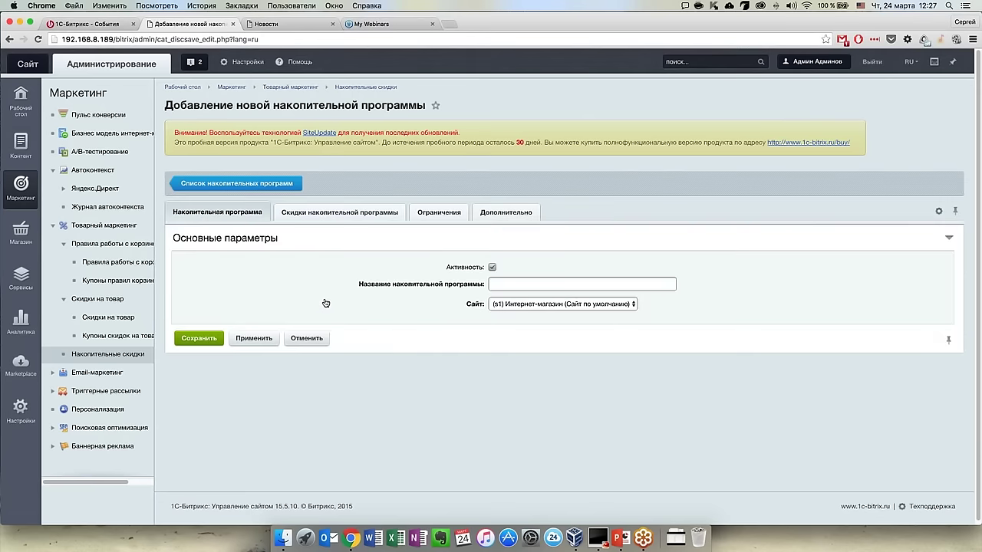
pyautogui.click(364, 214)
# Set Срок действия скидок to Время с момента получения and Период для расчета скидок to За период, and review the discount amounts table.
pyautogui.scroll(-3, 525, 382)
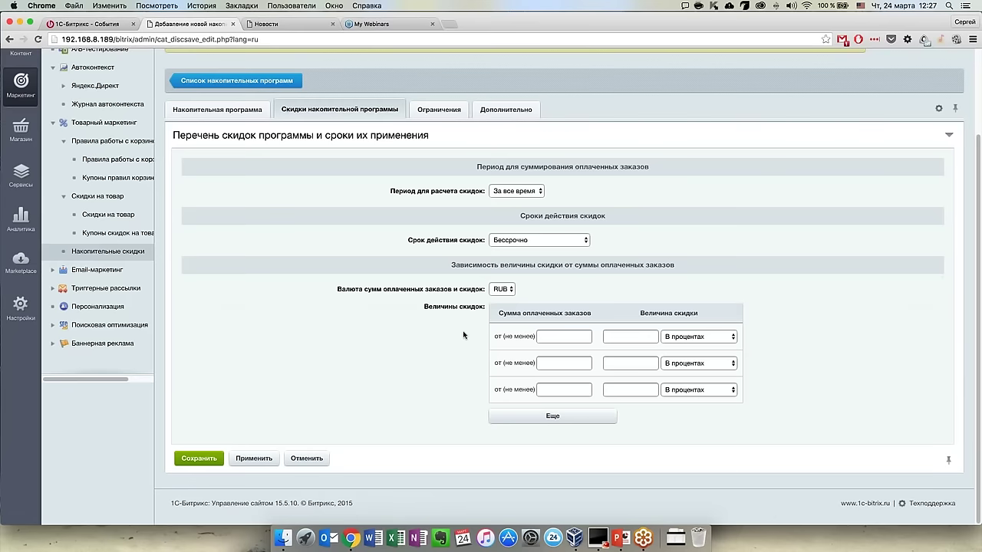
pyautogui.click(523, 241)
pyautogui.click(529, 258)
pyautogui.click(531, 191)
pyautogui.click(531, 200)
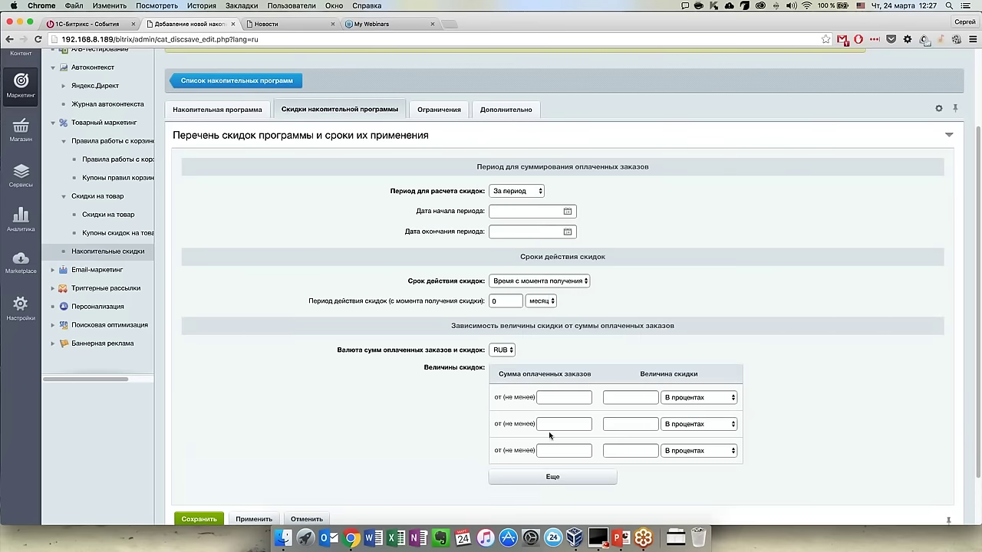
pyautogui.click(573, 401)
pyautogui.scroll(-2, 314, 404)
pyautogui.scroll(5, 313, 403)
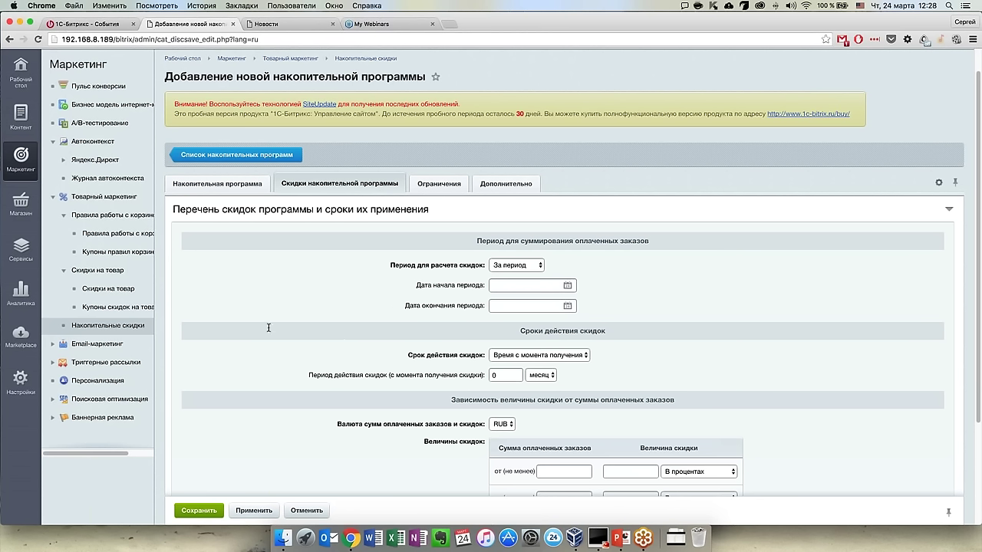
pyautogui.scroll(1, 192, 284)
# Collapse the Товарный маркетинг and Автоконтекст sections, and briefly switch to the PowerPoint presentation and back to Chrome.
pyautogui.click(54, 203)
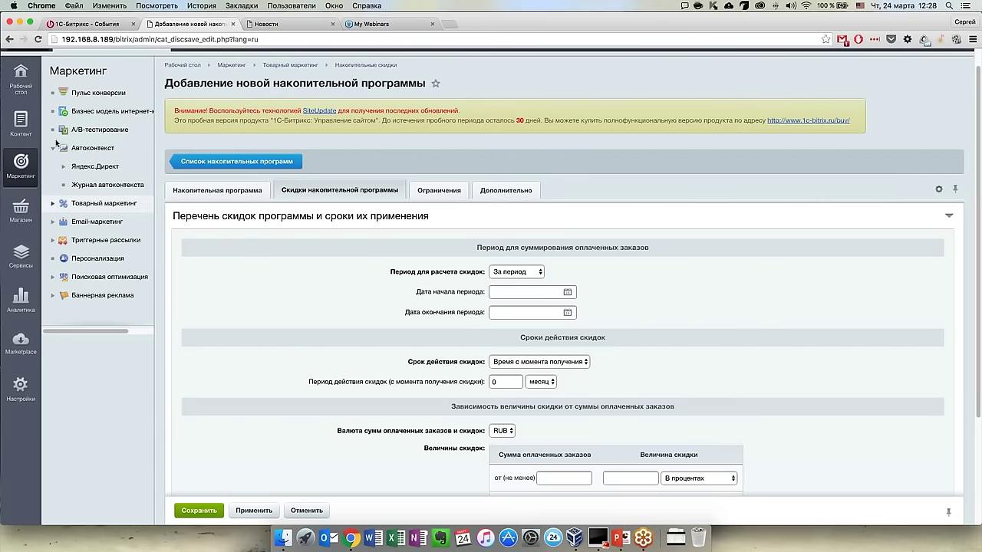
pyautogui.click(53, 148)
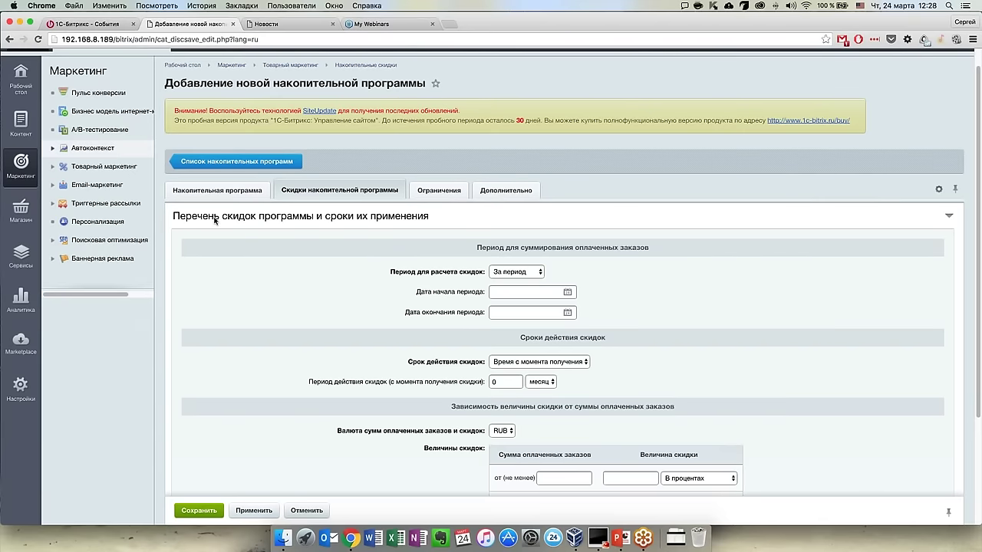
pyautogui.click(622, 540)
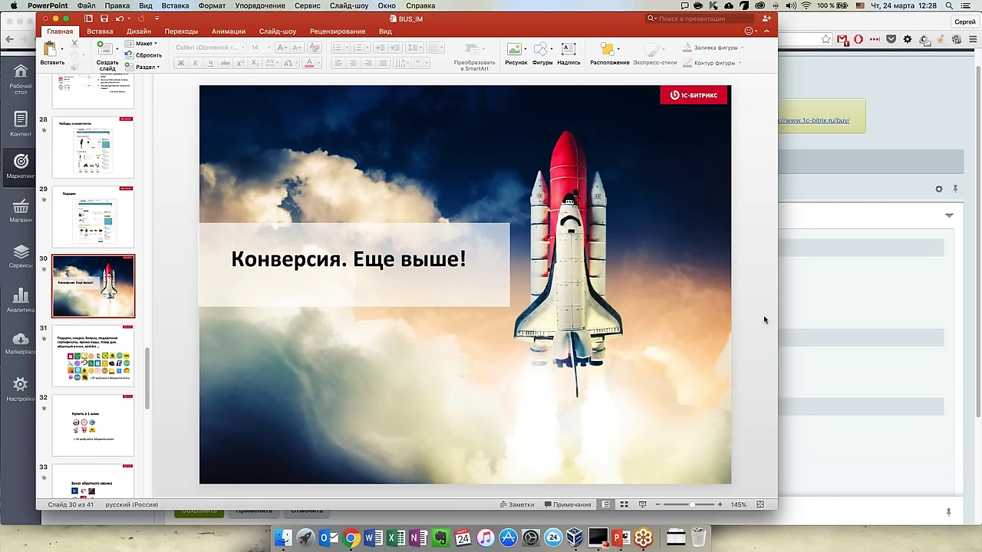
pyautogui.press('super+Tab')
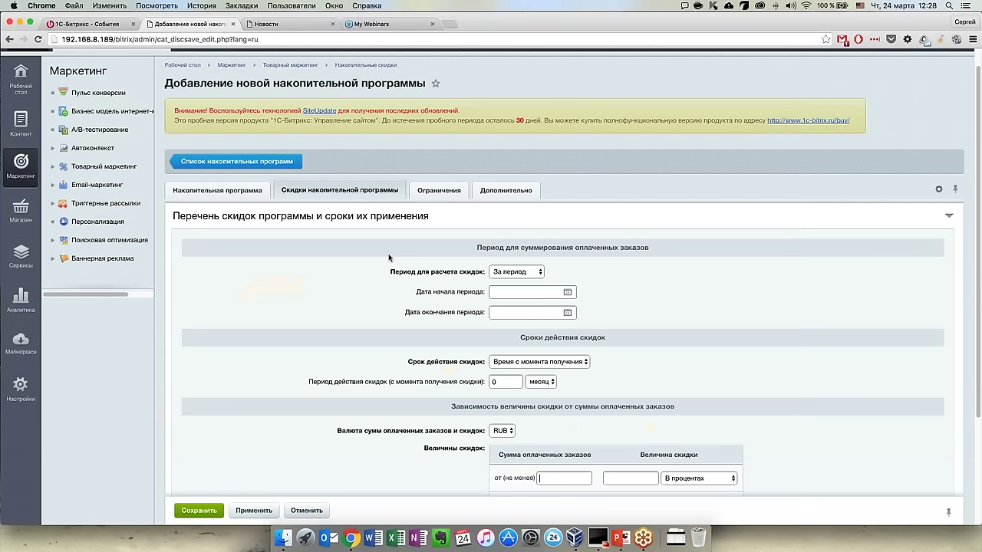
# Select all user groups from Администраторы to Контент-редакторы in the cumulative program's restrictions.
pyautogui.click(439, 192)
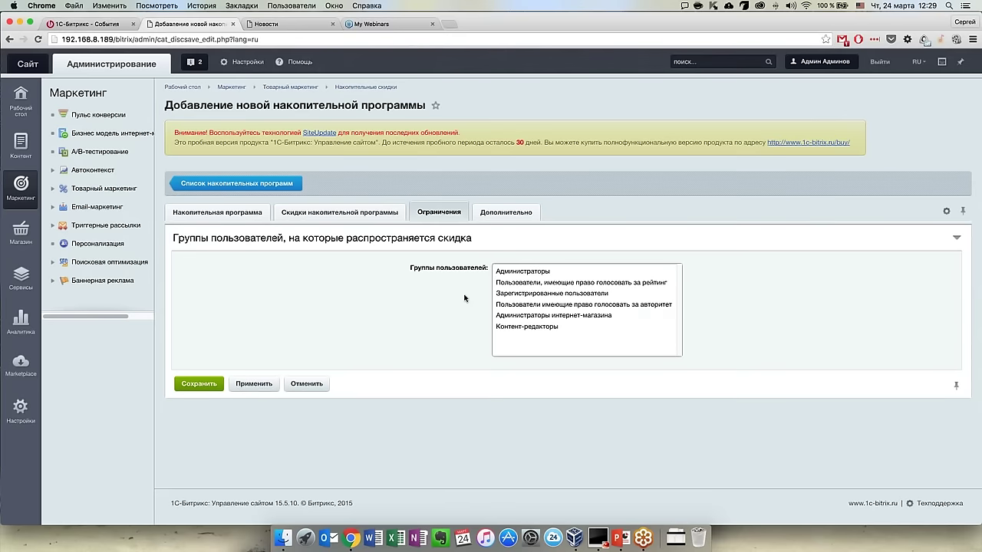
pyautogui.moveTo(533, 272); pyautogui.dragTo(529, 328)
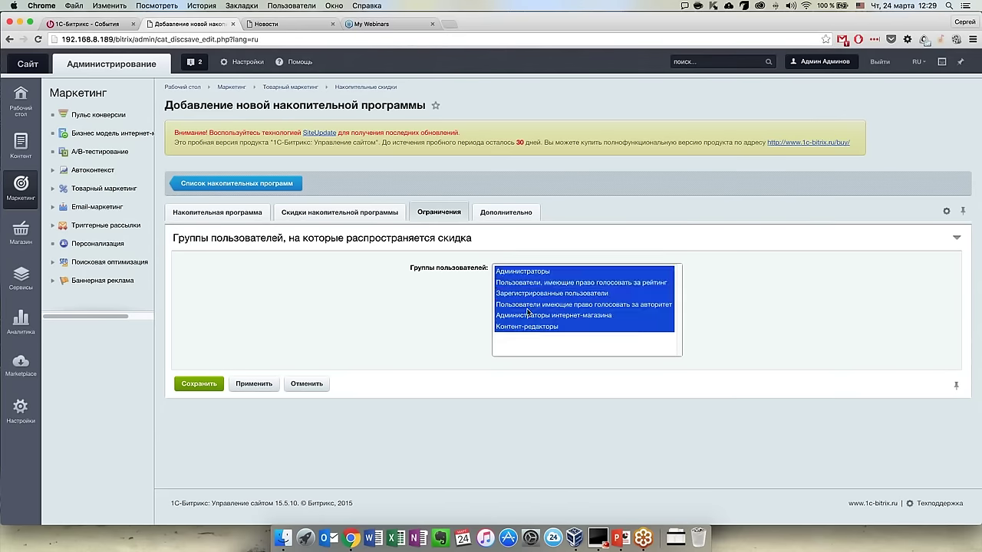
# Restrict the cumulative program to the Контент-редакторы user group only.
pyautogui.click(528, 304)
pyautogui.click(538, 327)
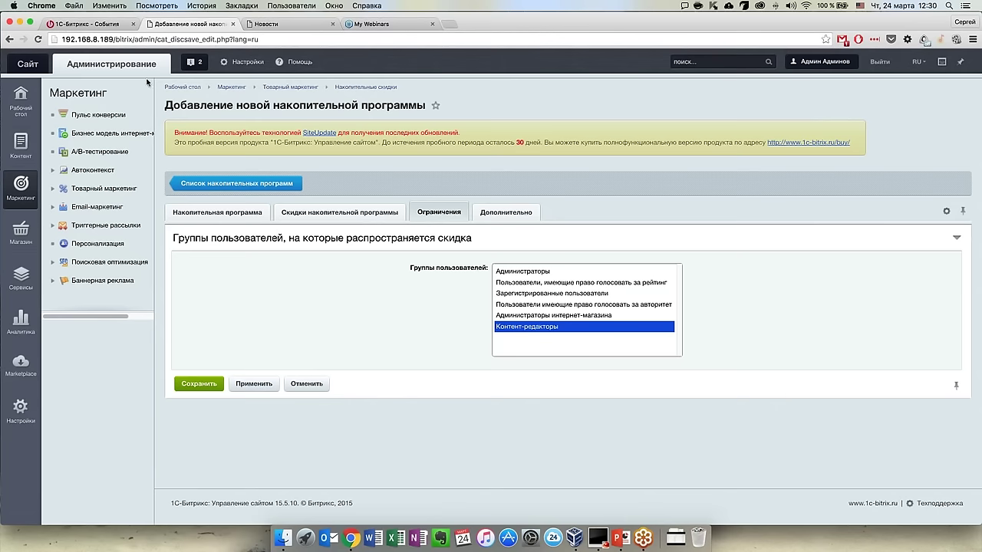
# Open the public shop's home page and look through the product prices under Тренды сезона.
pyautogui.click(265, 24)
pyautogui.scroll(-2, 312, 246)
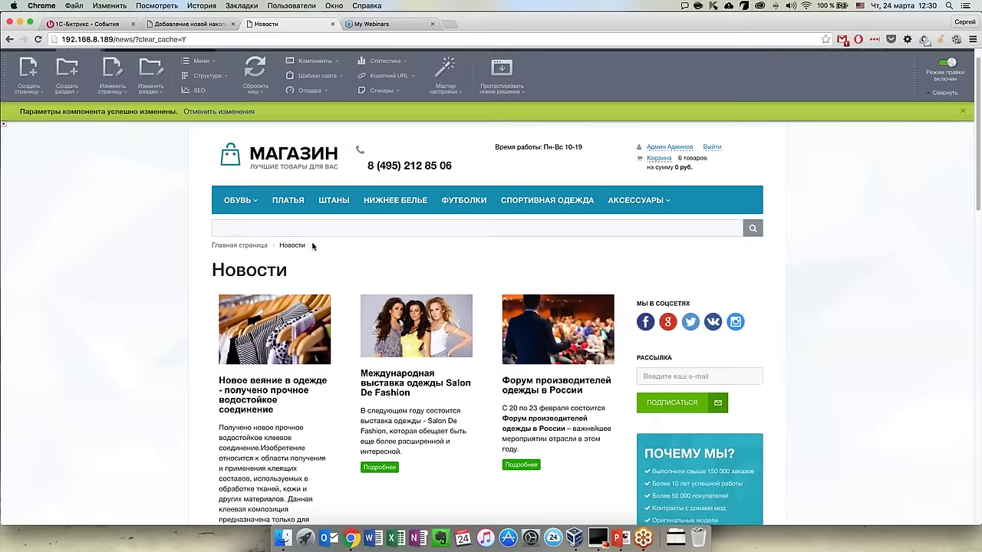
pyautogui.scroll(-10, 313, 246)
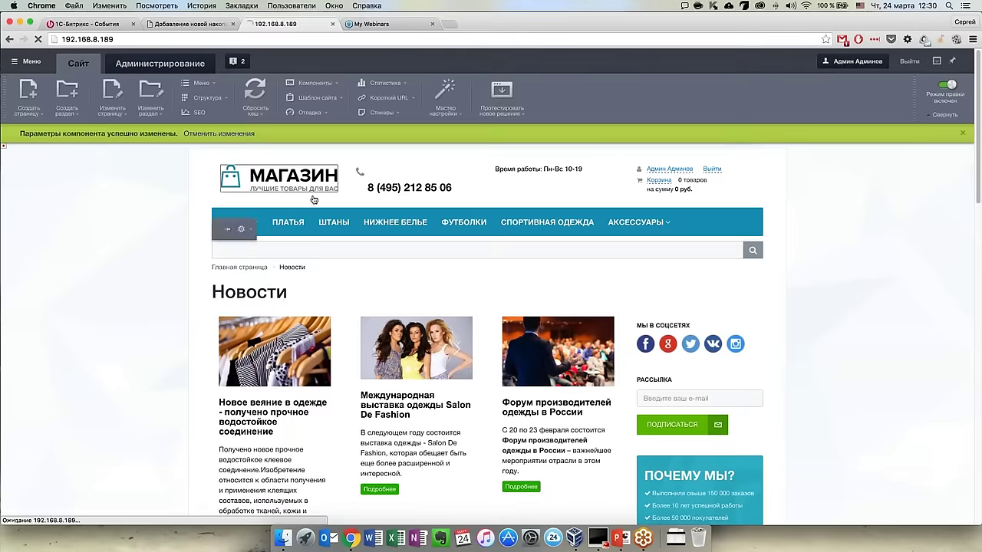
pyautogui.scroll(-7, 152, 324)
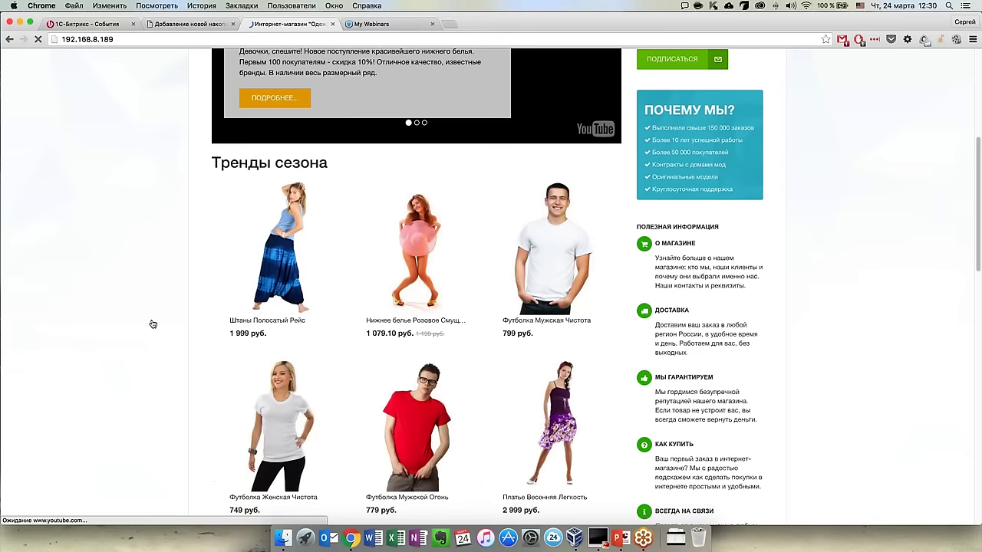
pyautogui.scroll(-8, 151, 325)
pyautogui.scroll(3, 151, 324)
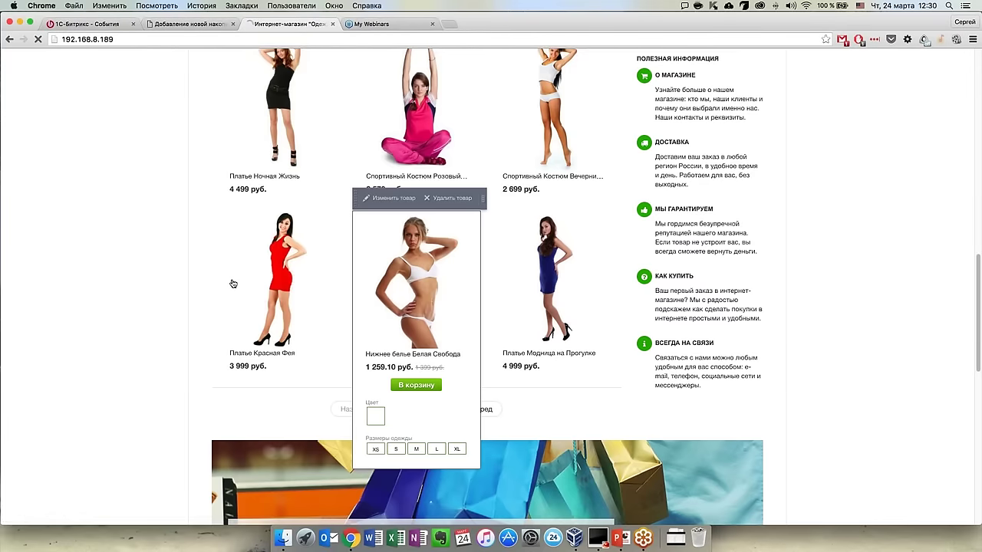
# Open the Нижнее белье Белая Свобода product page and examine its price and details.
pyautogui.scroll(-1, 233, 284)
pyautogui.scroll(-5, 366, 270)
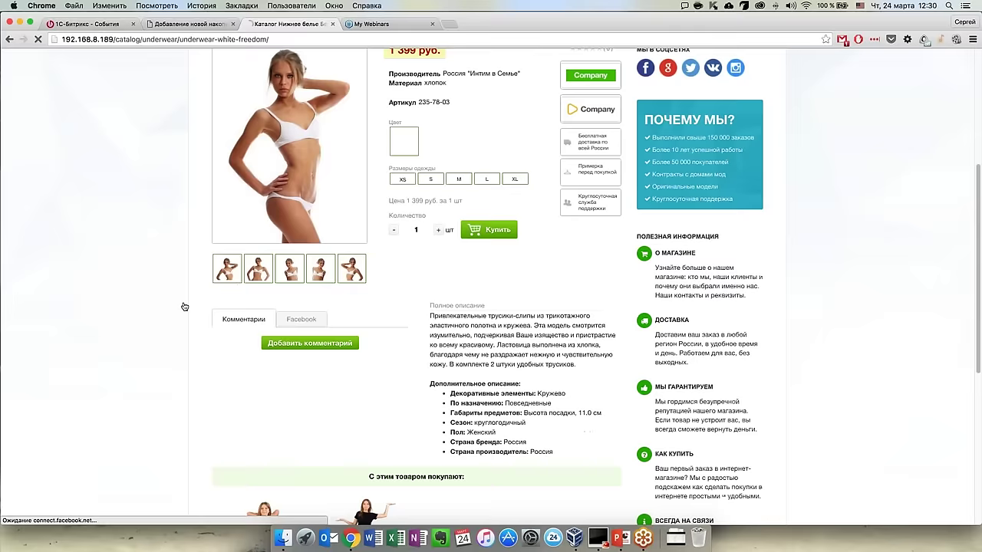
pyautogui.scroll(3, 366, 270)
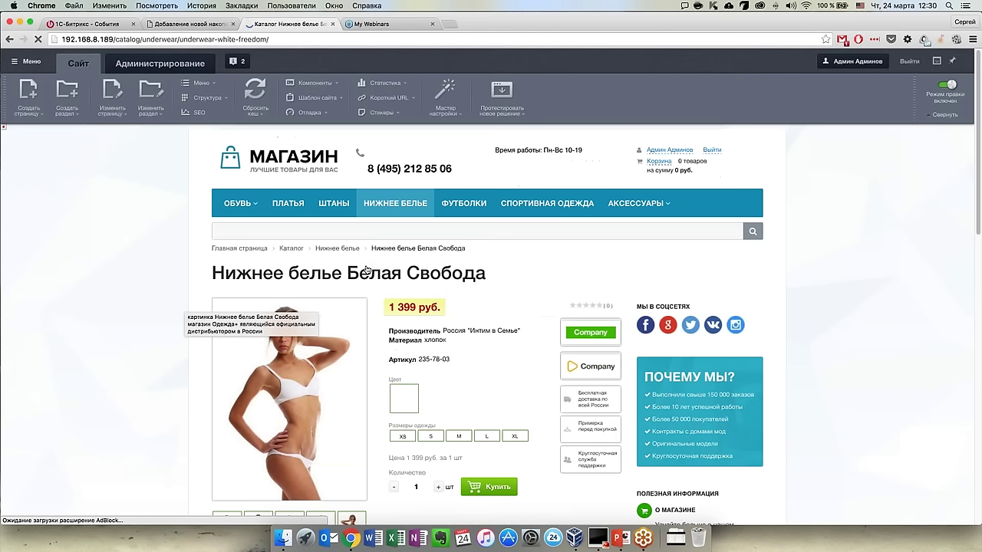
pyautogui.scroll(-3, 366, 270)
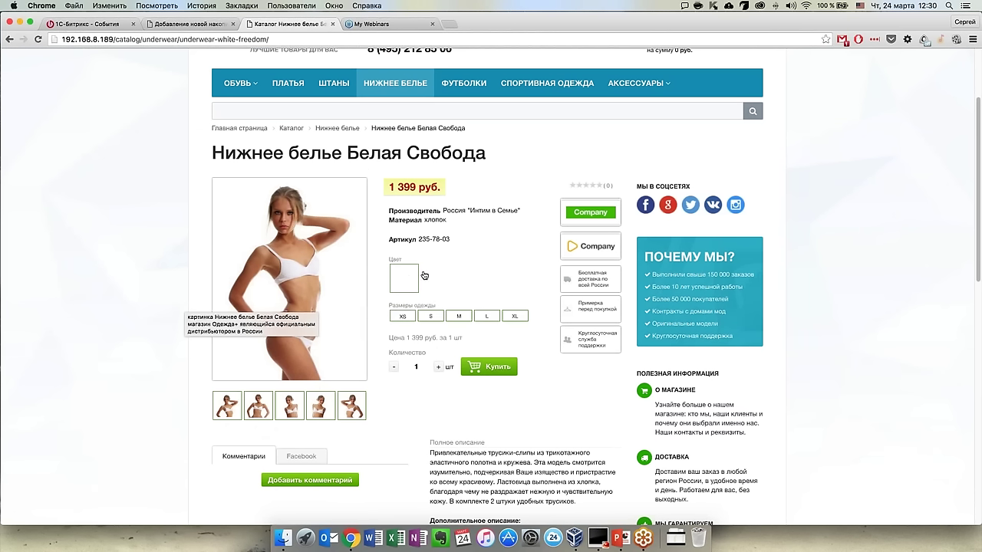
pyautogui.scroll(3, 425, 278)
# Return to the administration area and open the Скидка на нижнее белье product discount for editing.
pyautogui.click(198, 25)
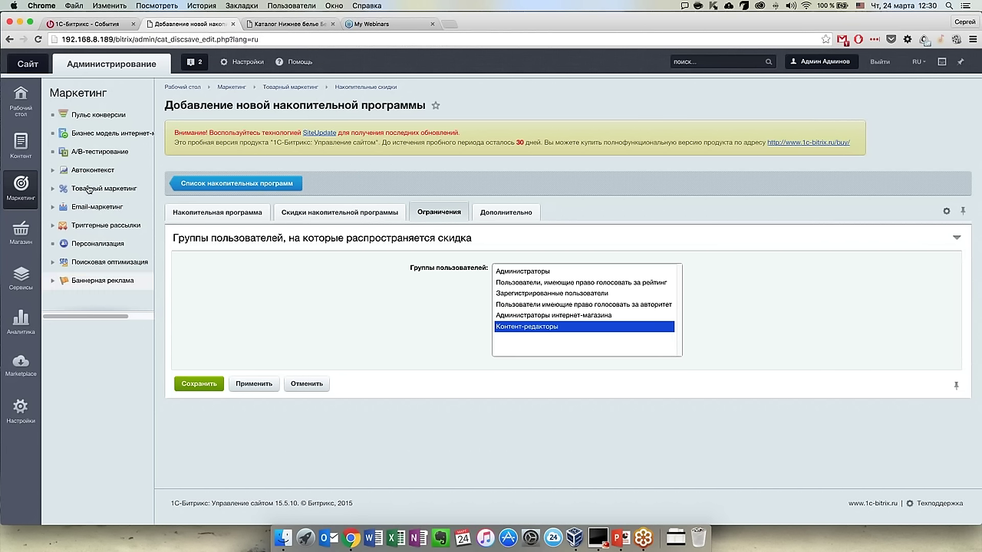
pyautogui.click(53, 189)
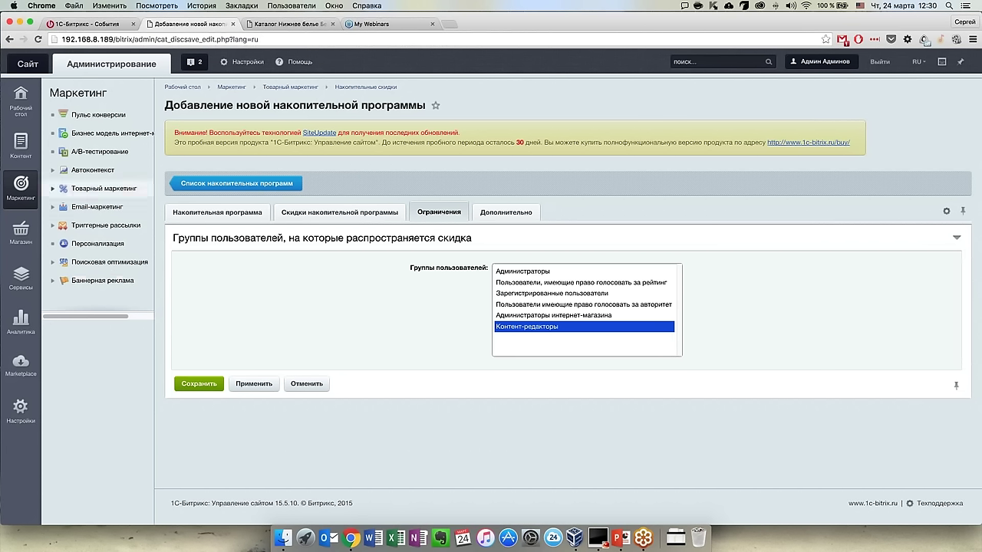
pyautogui.click(108, 281)
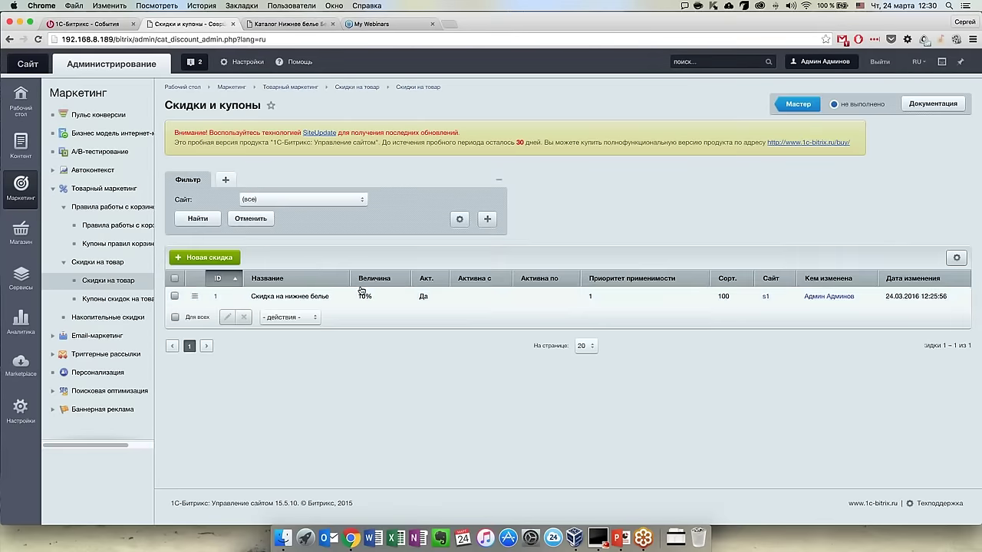
pyautogui.doubleClick(361, 297)
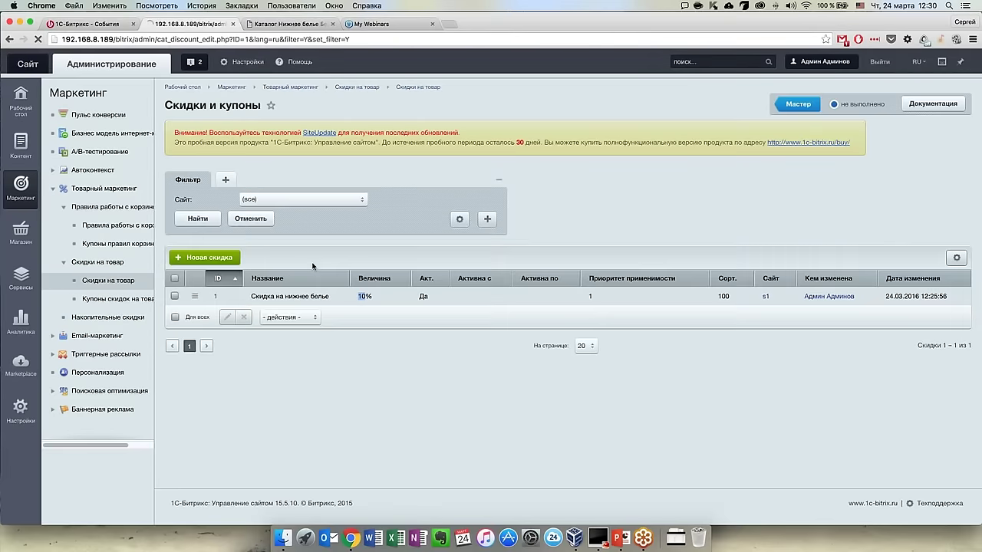
# Delete the белый colour condition from the underwear discount's conditions and save the discount.
pyautogui.click(233, 212)
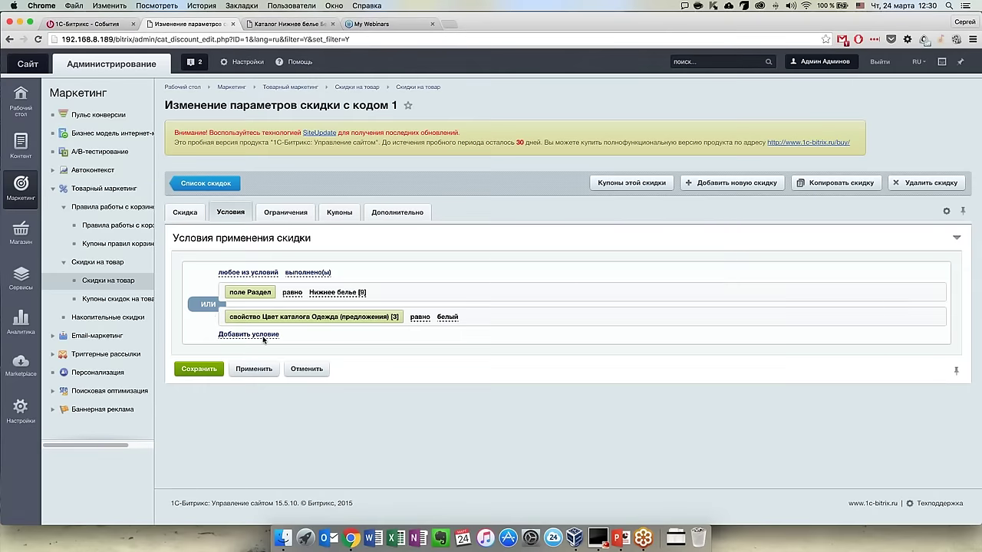
pyautogui.click(308, 272)
pyautogui.click(941, 316)
pyautogui.click(199, 344)
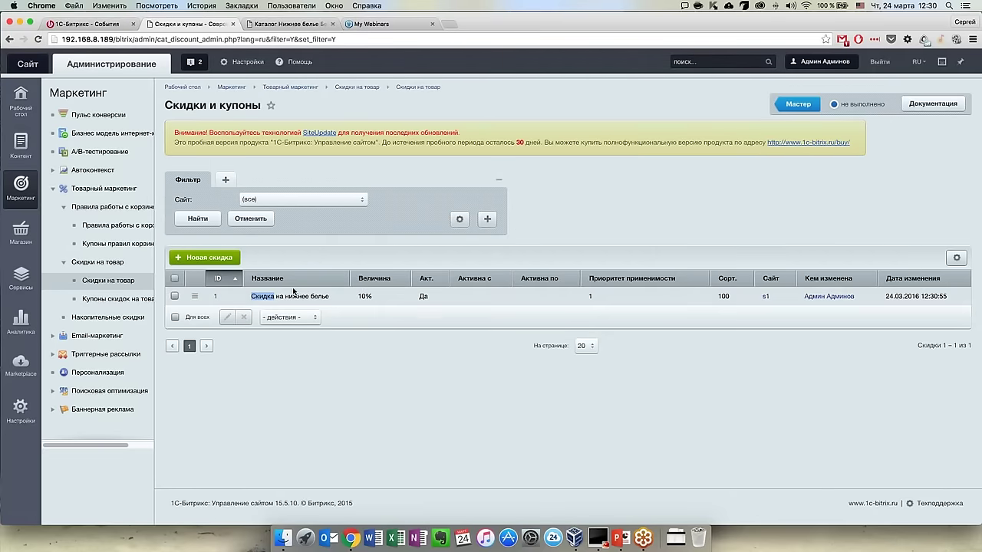
# Reopen the Скидка на нижнее белье discount and delete all of its coupons.
pyautogui.click(292, 296)
pyautogui.click(339, 213)
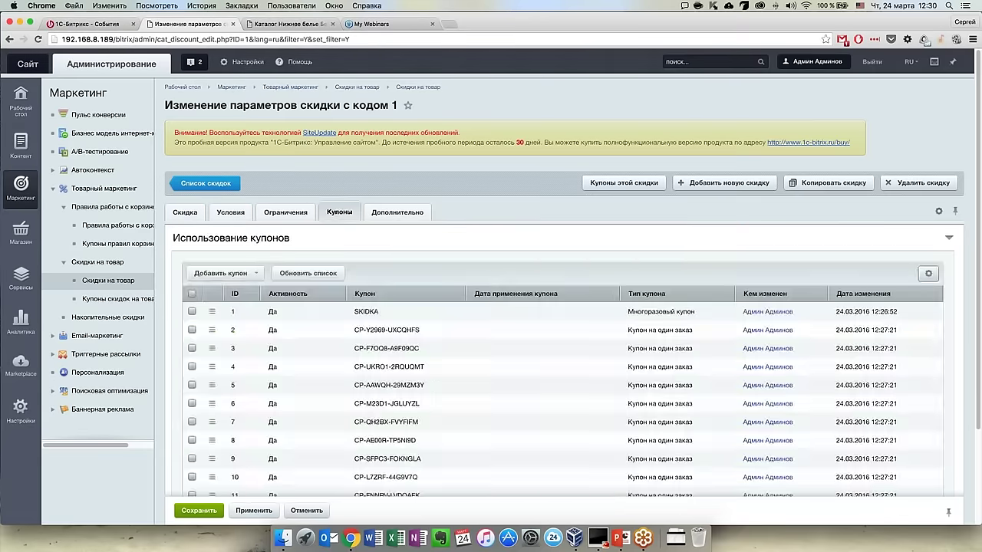
pyautogui.click(397, 211)
pyautogui.click(329, 214)
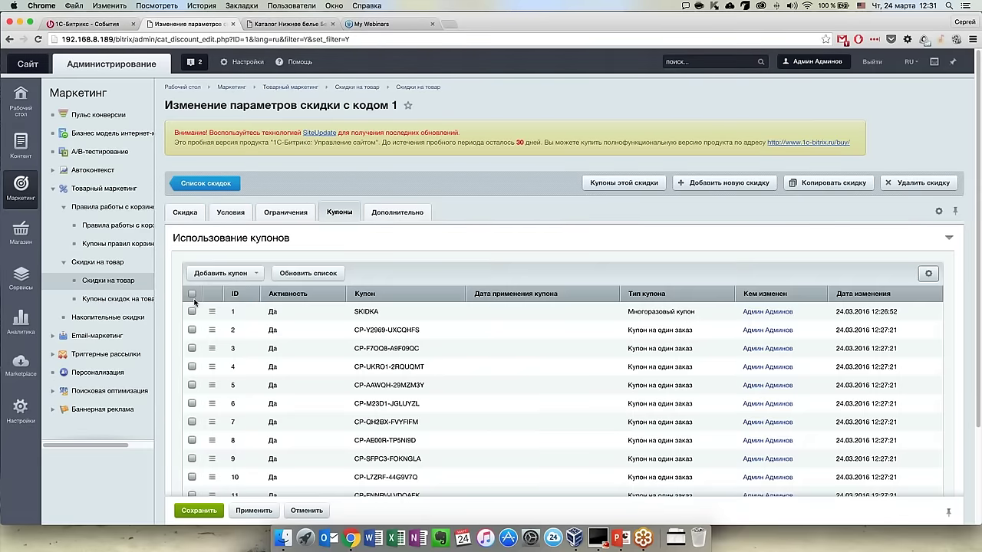
pyautogui.click(192, 293)
pyautogui.scroll(-3, 239, 414)
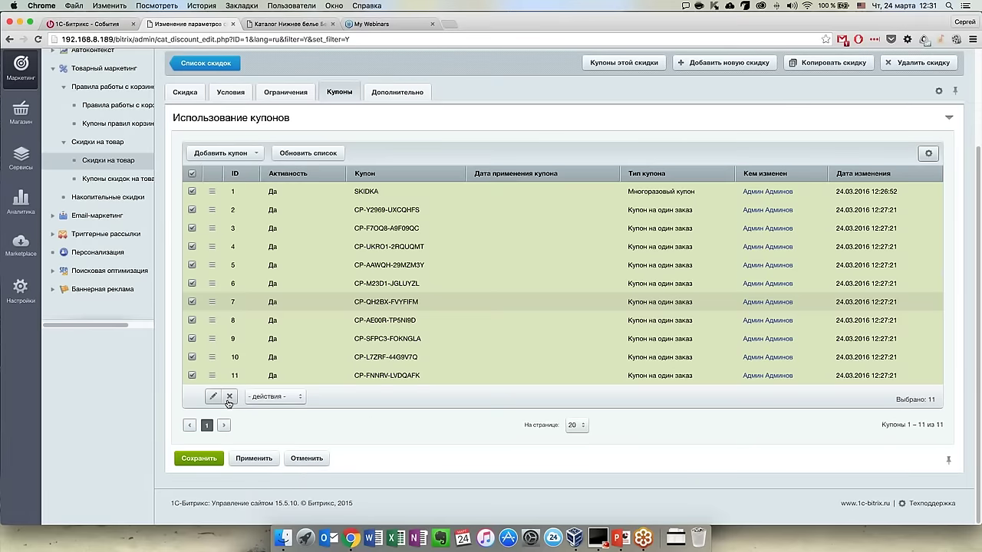
pyautogui.click(228, 396)
pyautogui.click(589, 183)
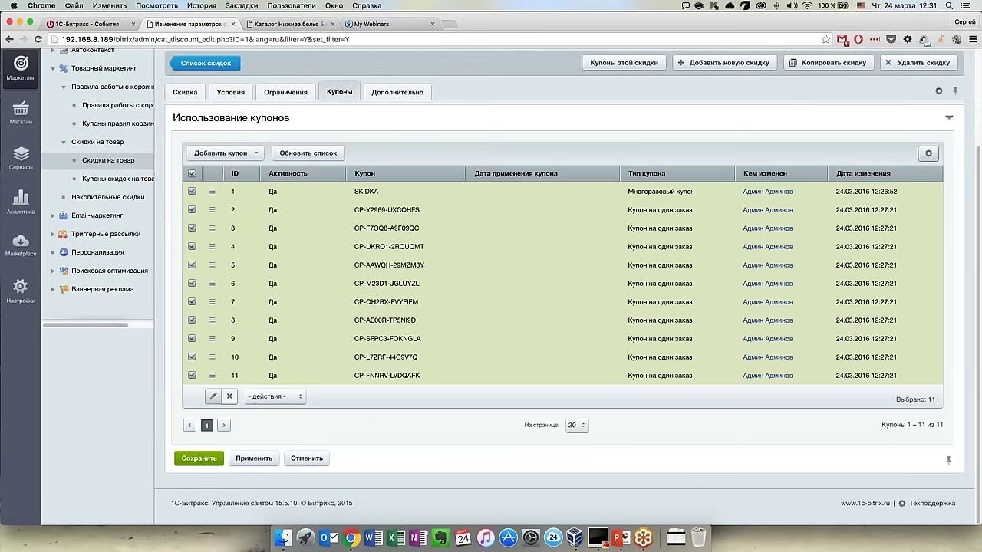
# Review the discount's additional parameters and restrictions, and save it.
pyautogui.click(384, 215)
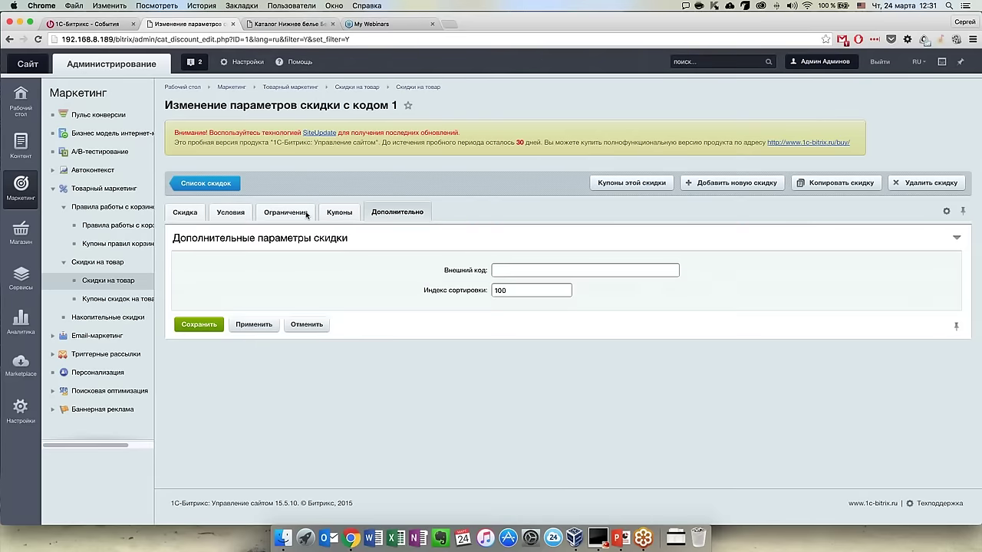
pyautogui.click(306, 213)
pyautogui.click(199, 483)
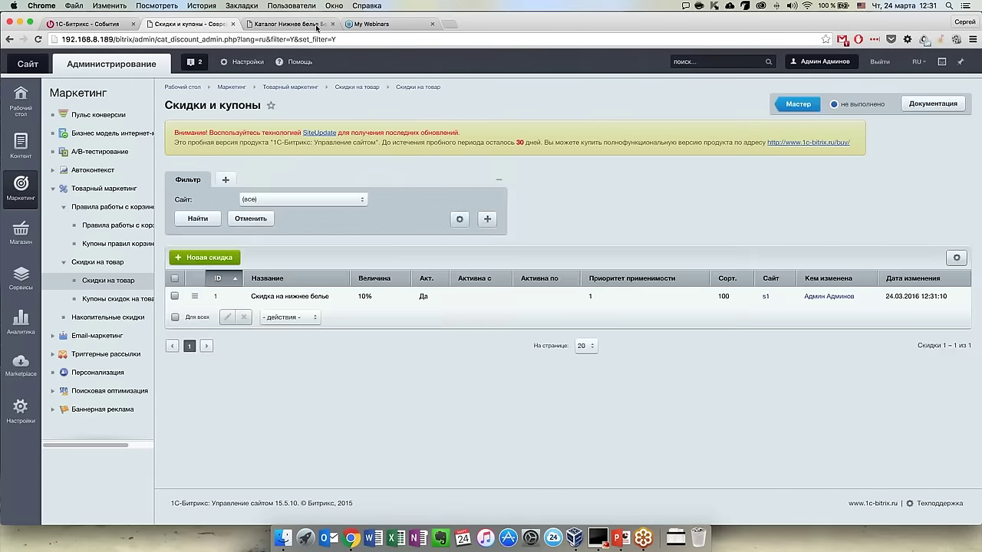
# Open the shop's Нижнее белье catalog section, reset its cache and check the product prices.
pyautogui.click(317, 23)
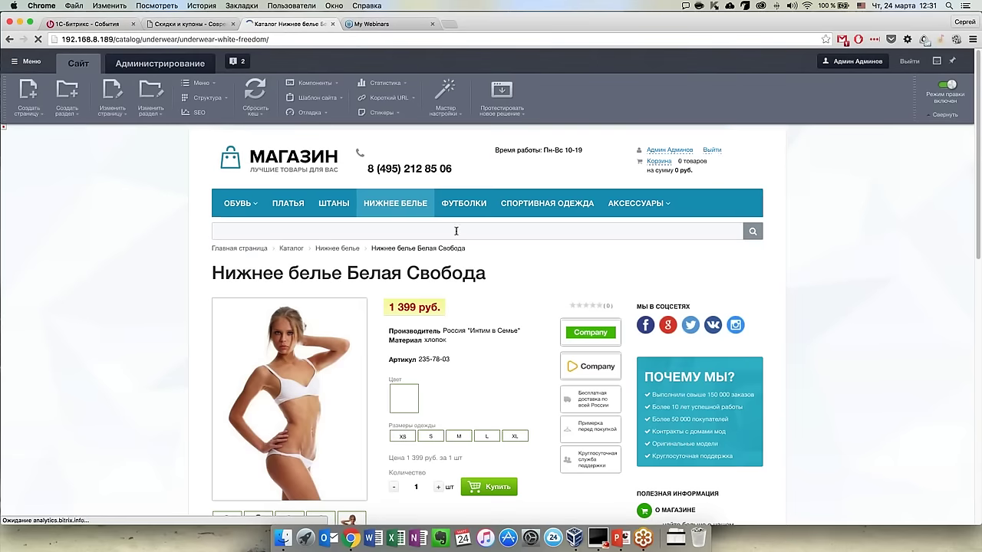
pyautogui.moveTo(420, 212)
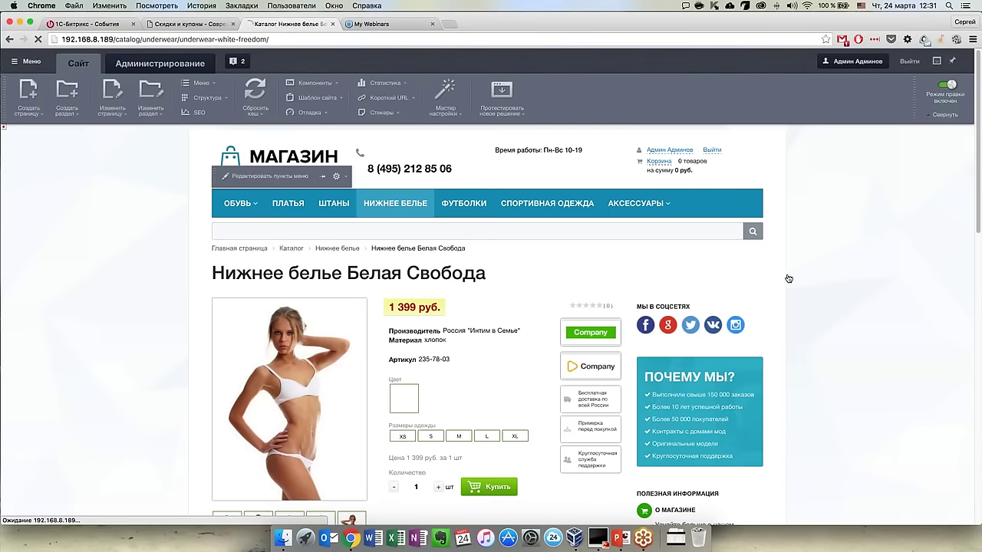
pyautogui.scroll(-5, 788, 279)
pyautogui.scroll(3, 533, 232)
pyautogui.scroll(3, 533, 232)
pyautogui.click(255, 90)
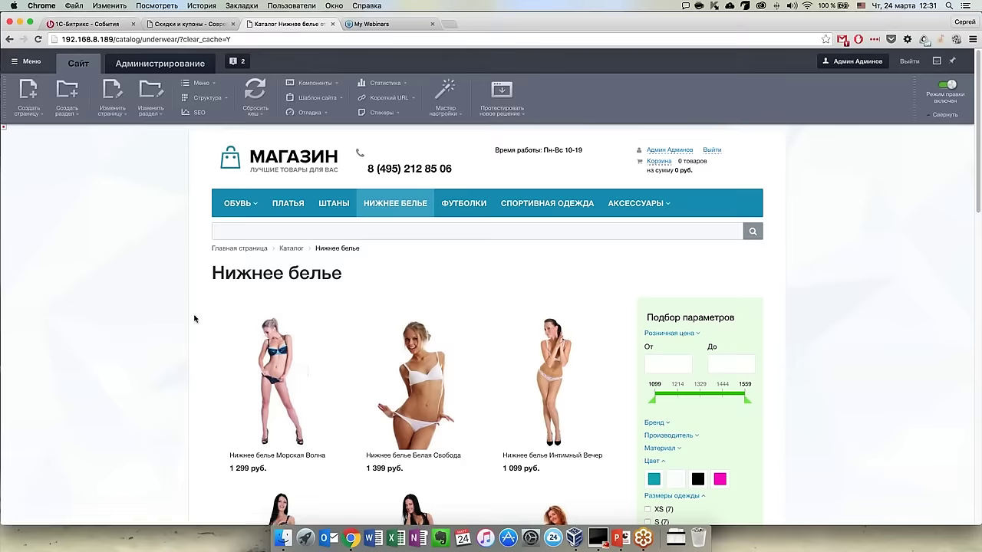
pyautogui.scroll(-5, 195, 317)
pyautogui.scroll(2, 197, 317)
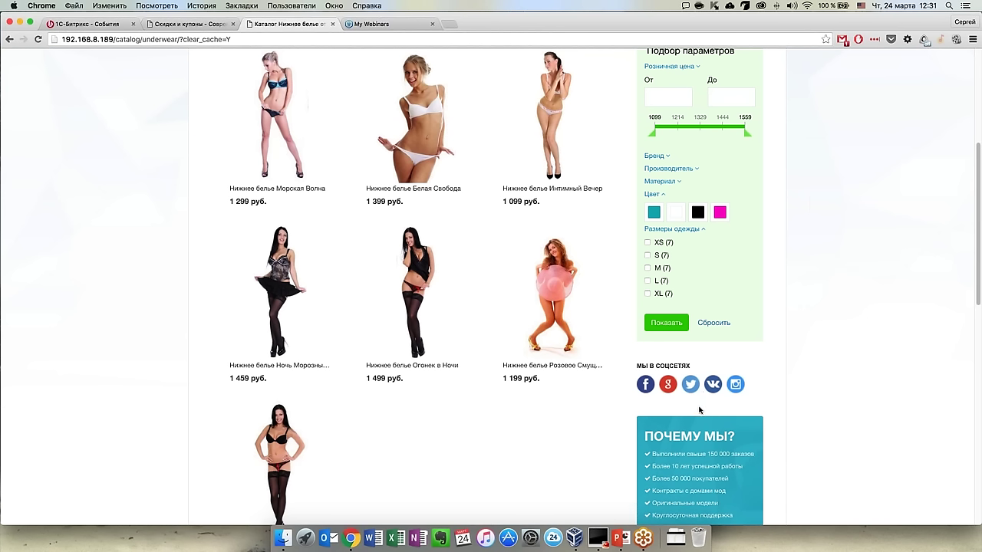
# Open the comparison of the Управление сайтом editions on the 1C-Bitrix website.
pyautogui.click(190, 24)
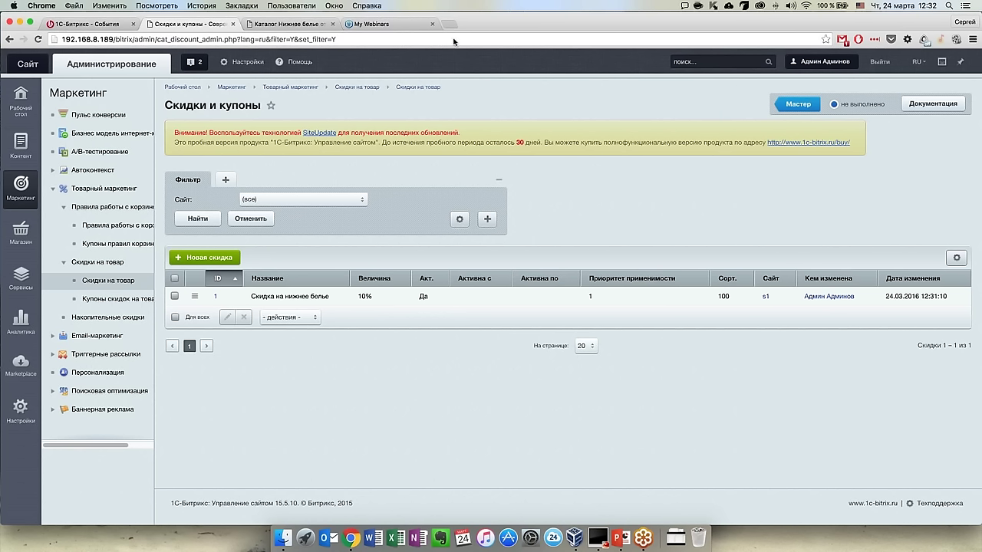
pyautogui.click(109, 23)
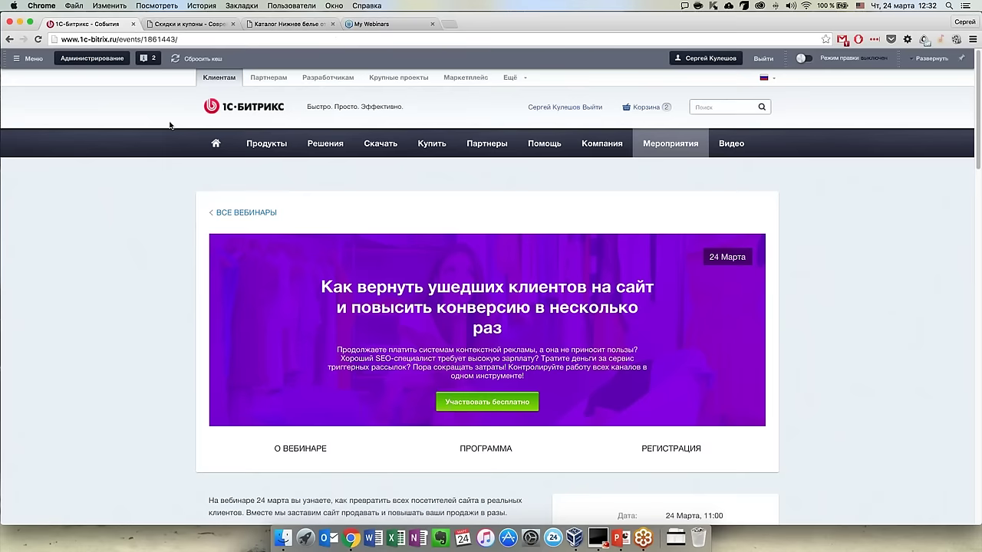
pyautogui.moveTo(264, 149)
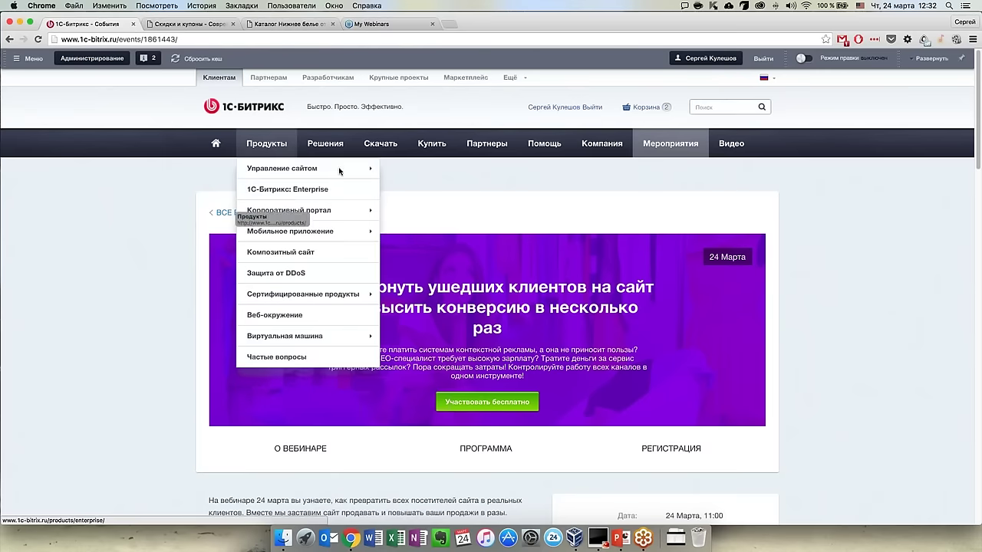
pyautogui.moveTo(322, 168)
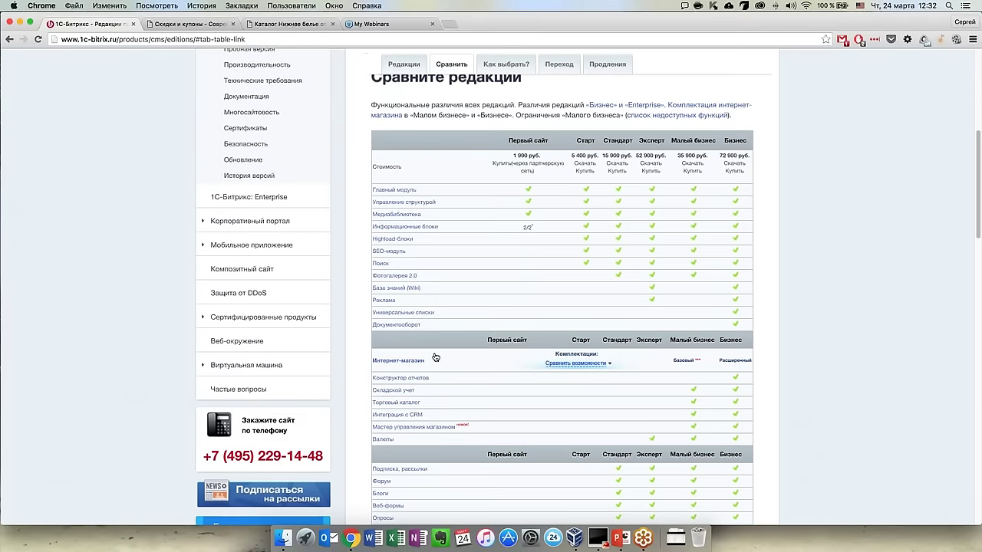
# Expand the Интернет-магазин package comparison and examine the Наборы и комплекты row and the Скидки section.
pyautogui.click(569, 369)
pyautogui.scroll(-5, 482, 307)
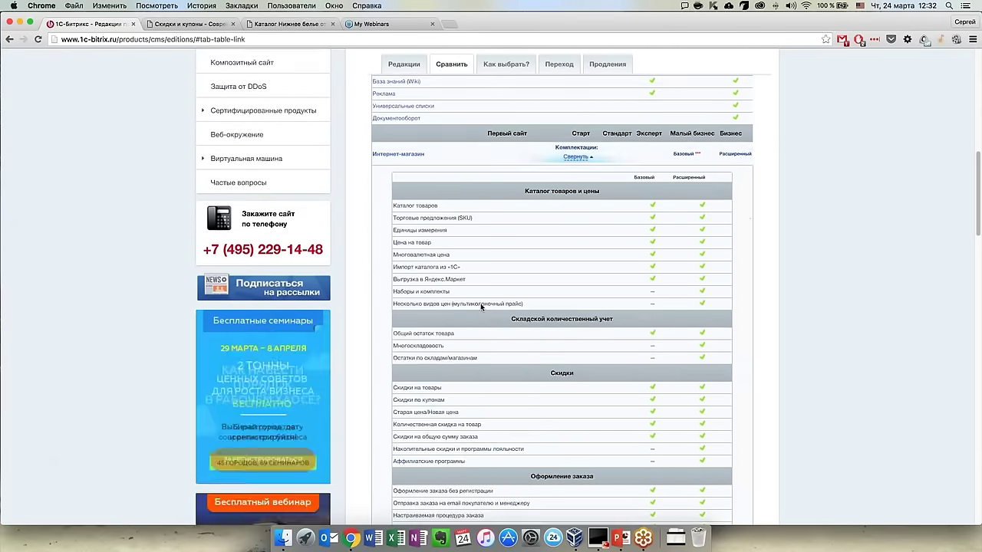
pyautogui.scroll(-1, 480, 303)
pyautogui.moveTo(443, 252); pyautogui.dragTo(660, 252)
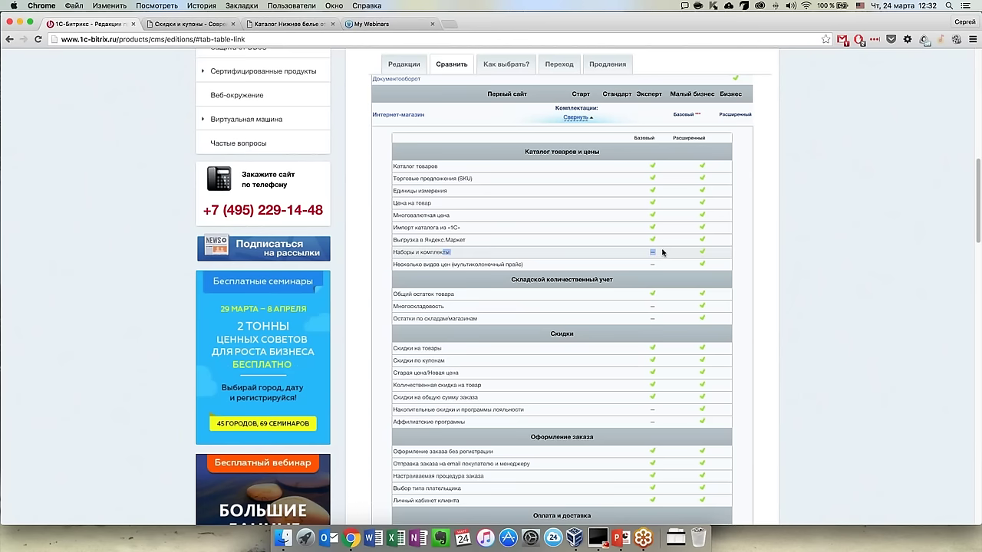
pyautogui.click(661, 252)
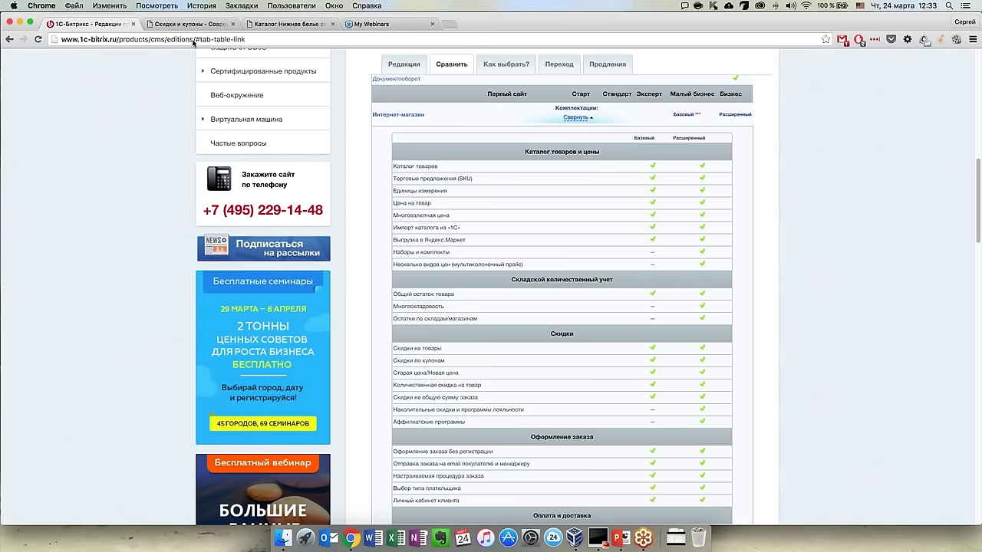
# Return to the administration area, expand Email-маркетинг and Триггерные рассылки, and open the letters of the Хулиганство trigger mailing.
pyautogui.click(197, 26)
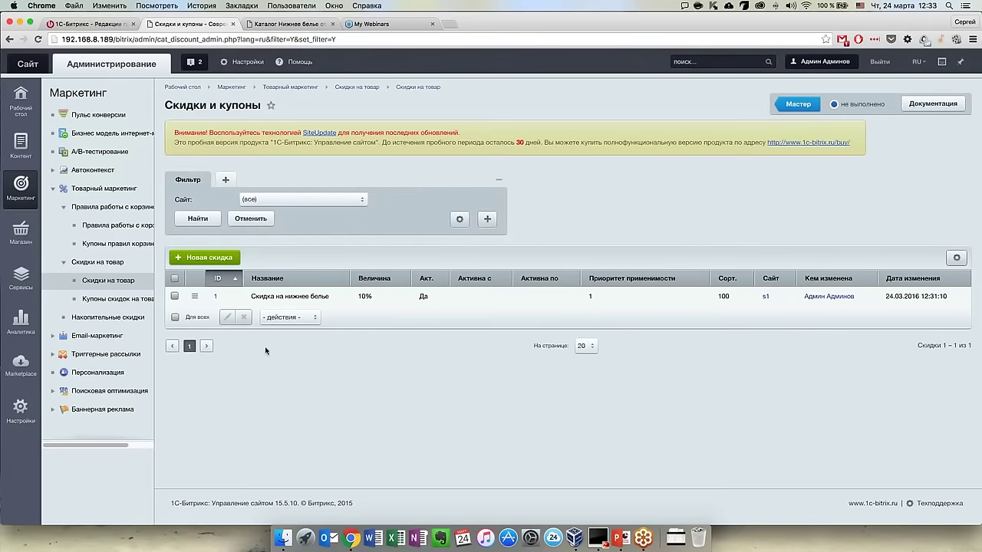
pyautogui.click(112, 343)
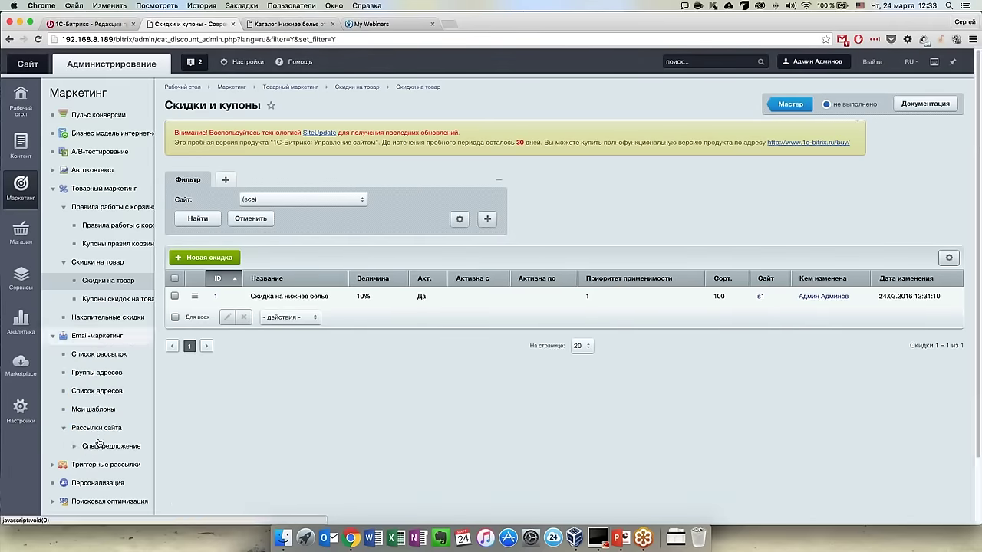
pyautogui.scroll(-2, 107, 414)
pyautogui.click(107, 394)
pyautogui.scroll(-2, 107, 395)
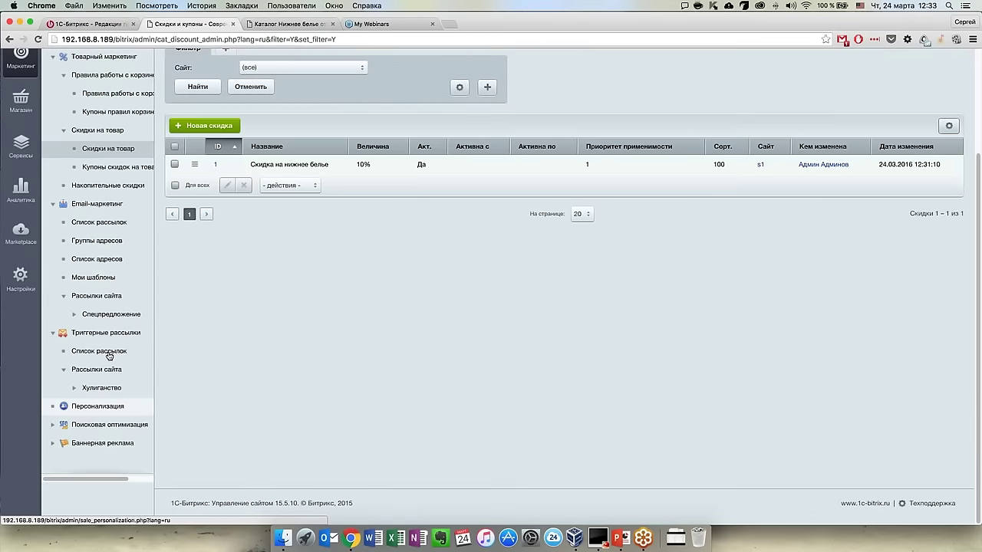
pyautogui.click(83, 390)
pyautogui.click(109, 407)
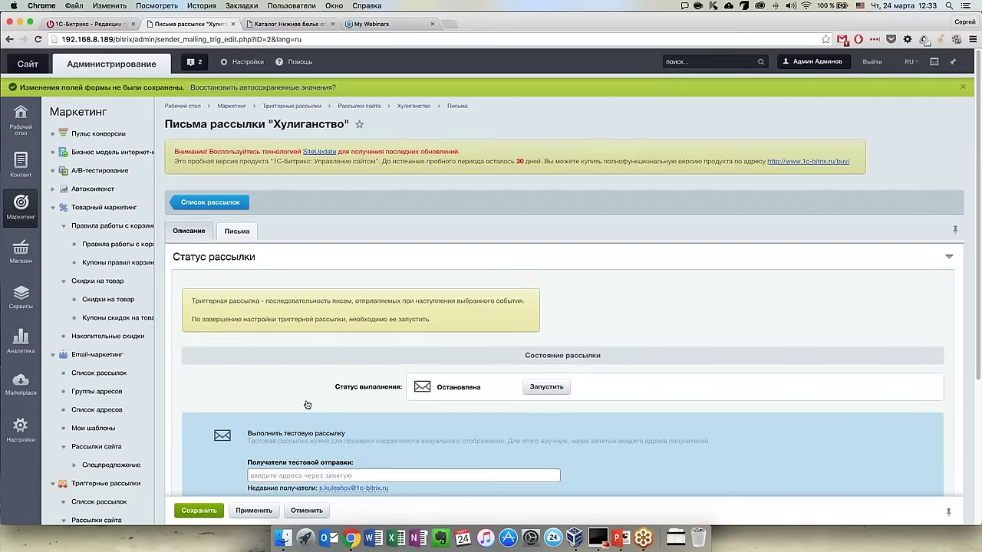
# Look over the Хулиганство mailing's status section, switch to the BUS_IM presentation in PowerPoint and start its slide show from slide 30.
pyautogui.scroll(-5, 307, 405)
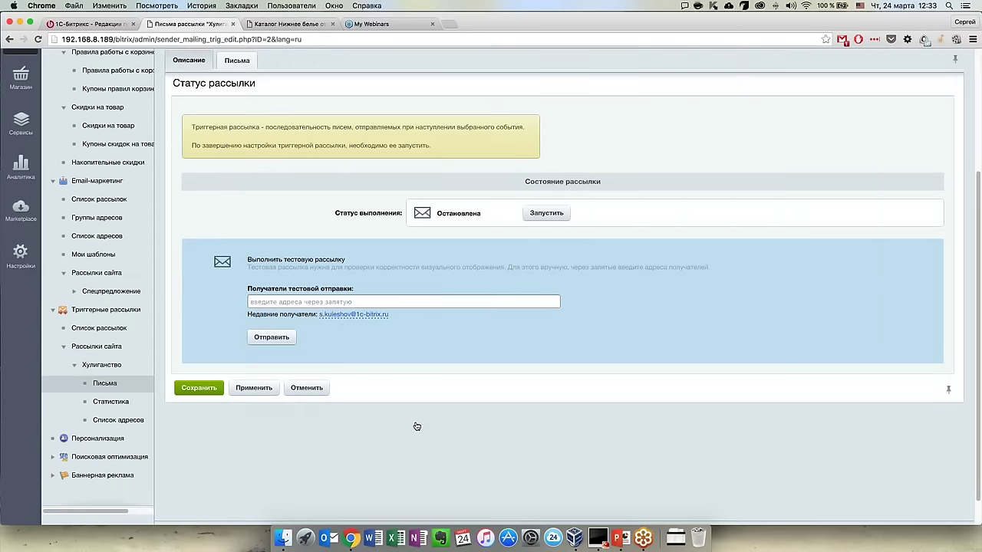
pyautogui.scroll(3, 416, 426)
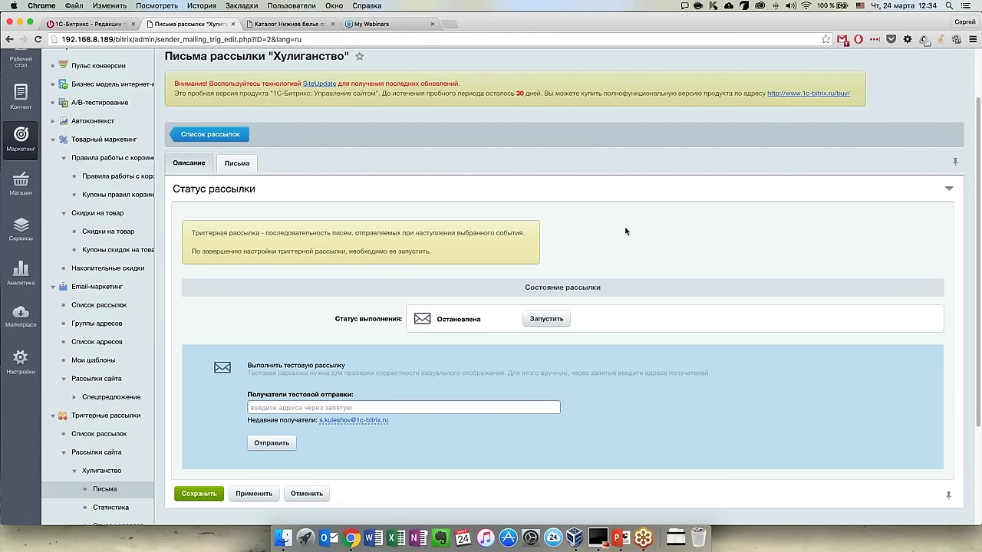
pyautogui.click(621, 539)
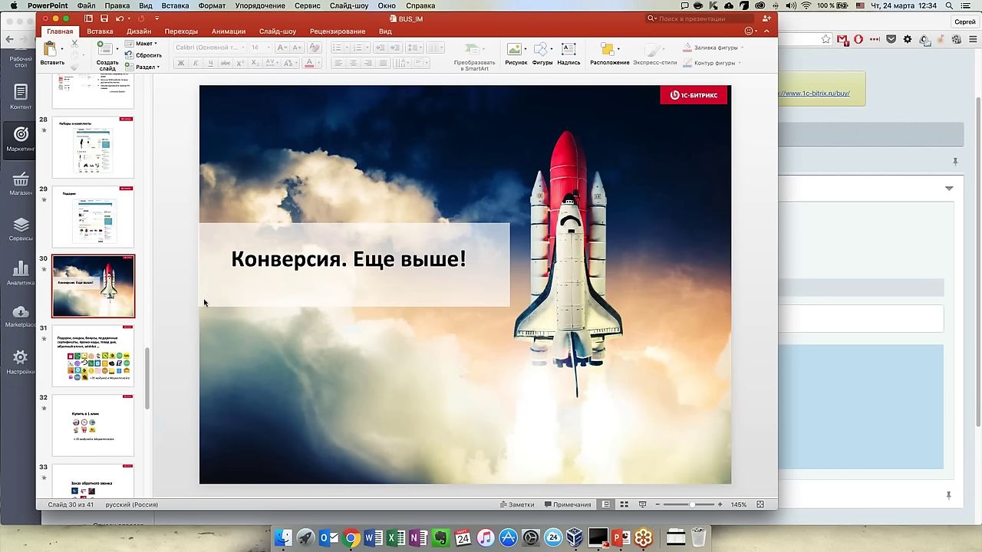
pyautogui.click(92, 287)
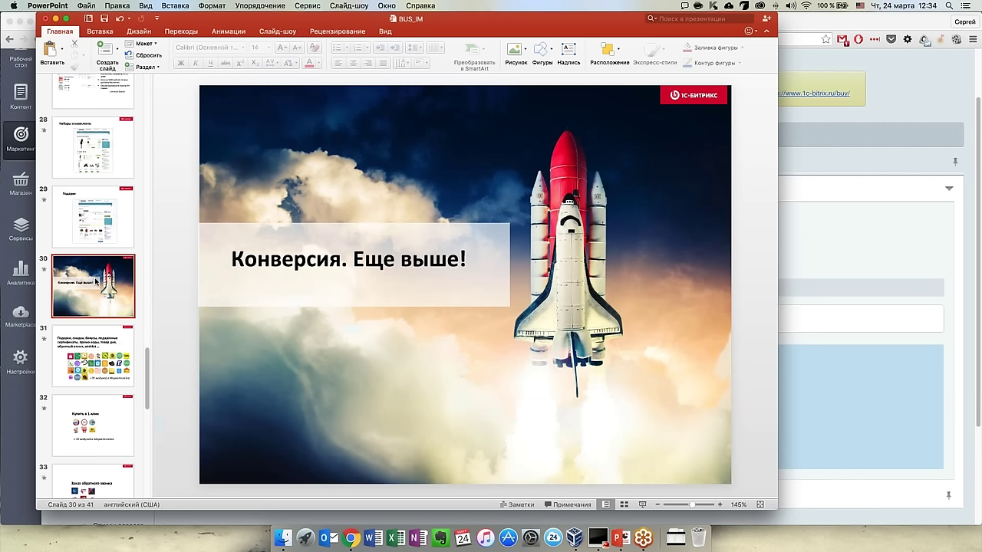
pyautogui.click(643, 505)
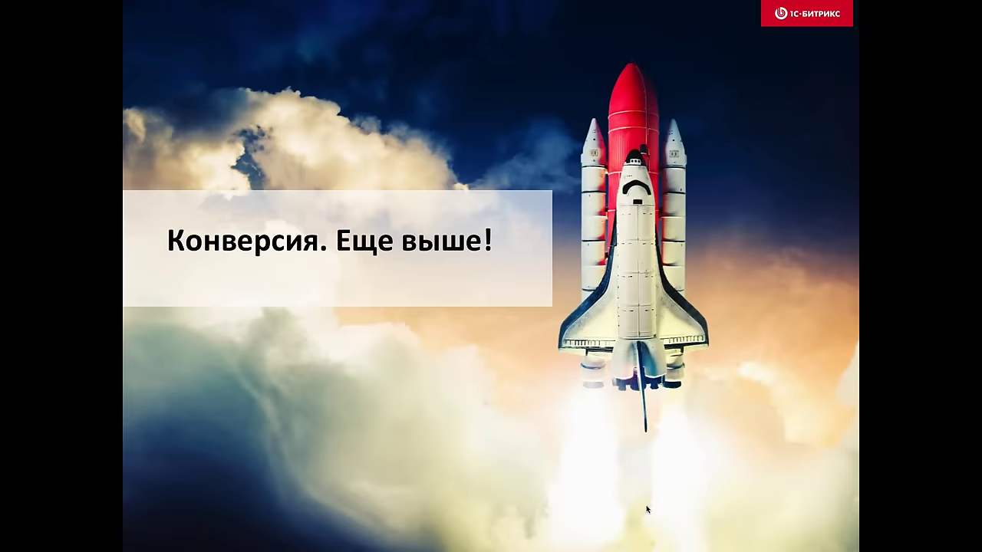
# Advance the slide show through the Маркетплейс module slides to the slide Скорость работы вашего сайта.
pyautogui.click(647, 509)
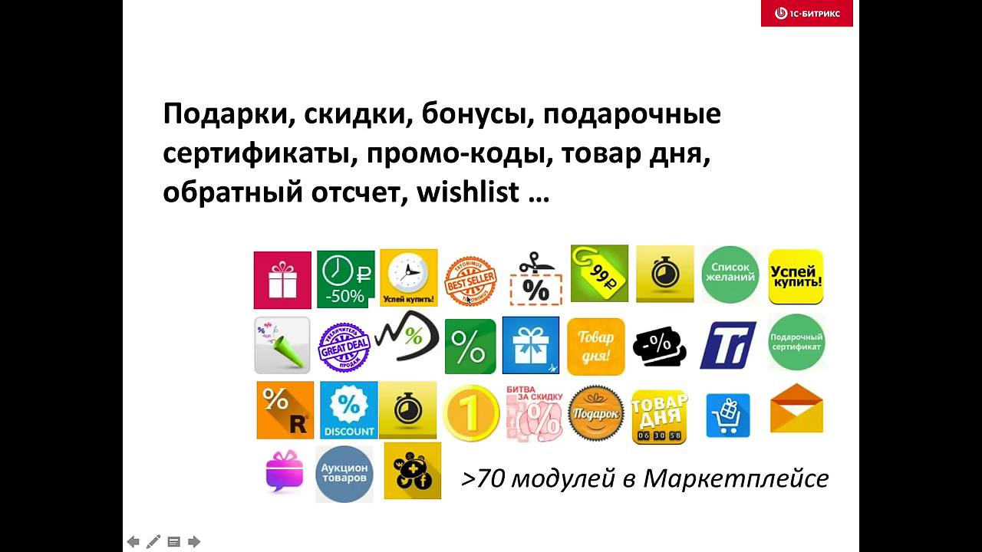
pyautogui.press('Right')
pyautogui.press('Right')
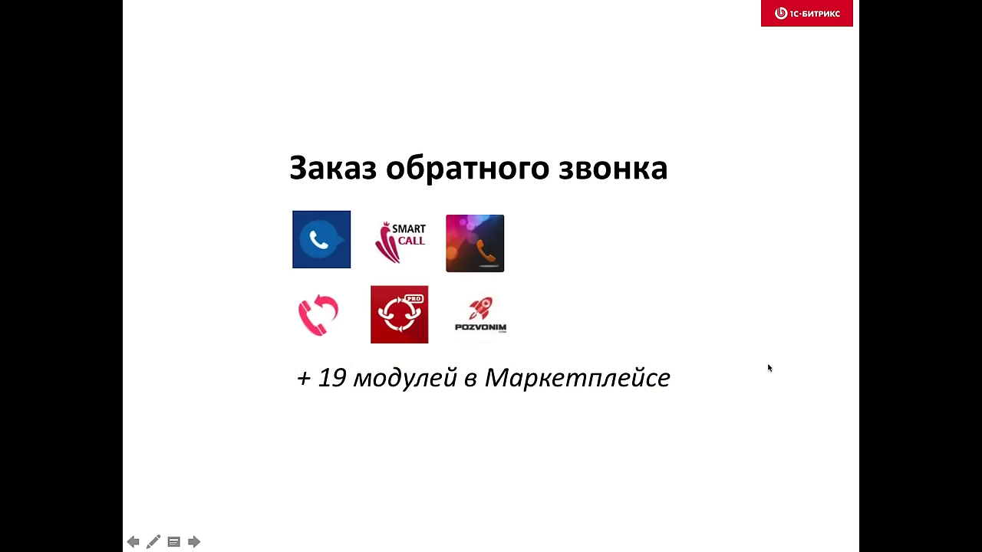
pyautogui.press('Right')
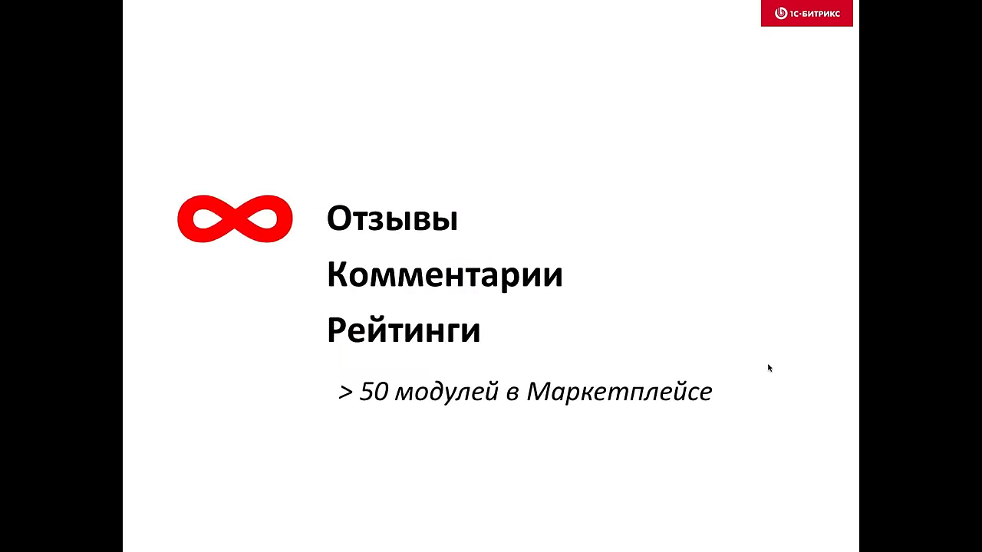
pyautogui.press('Right')
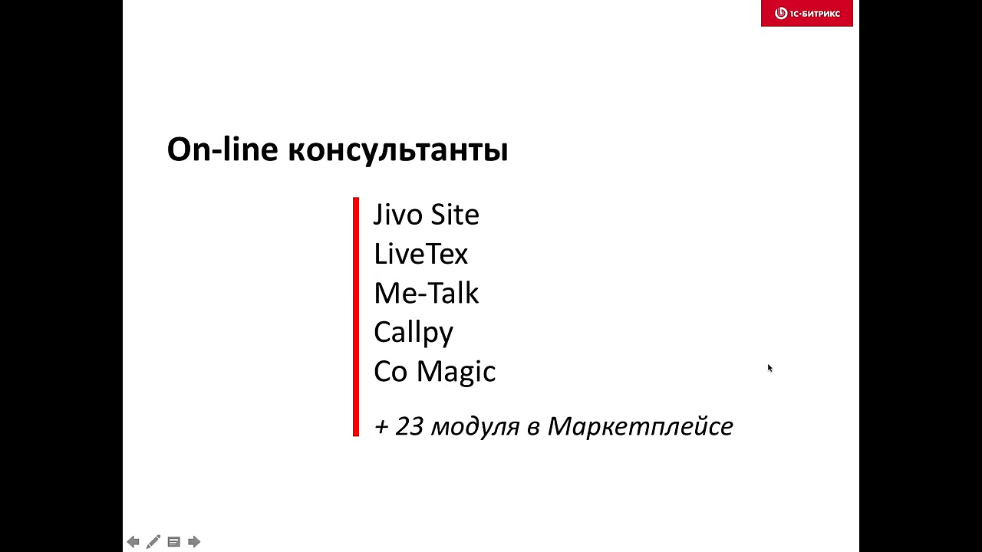
pyautogui.press('Right')
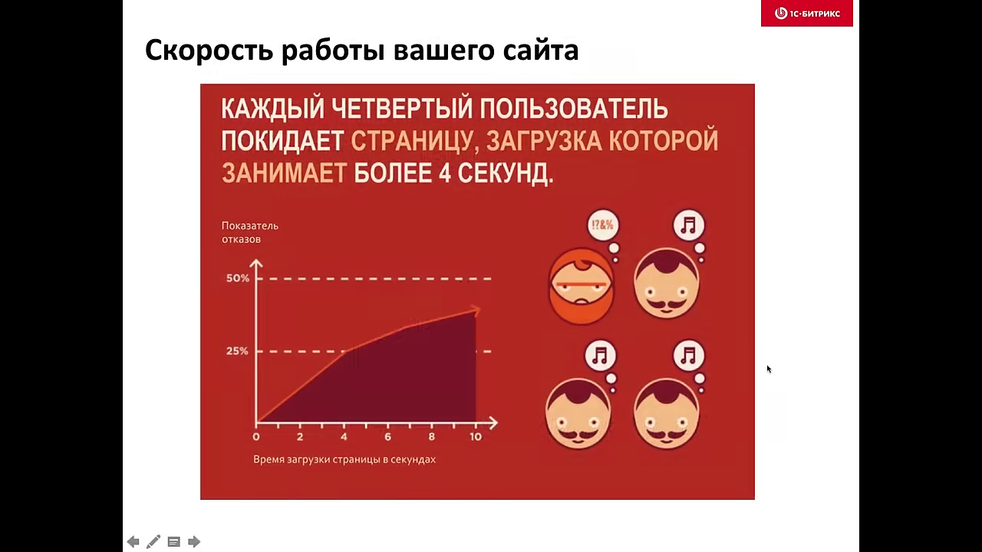
# End the slide show and display the closing slide 41, Спасибо за внимание! Вопросы?
pyautogui.press('Escape')
pyautogui.scroll(-5, 189, 446)
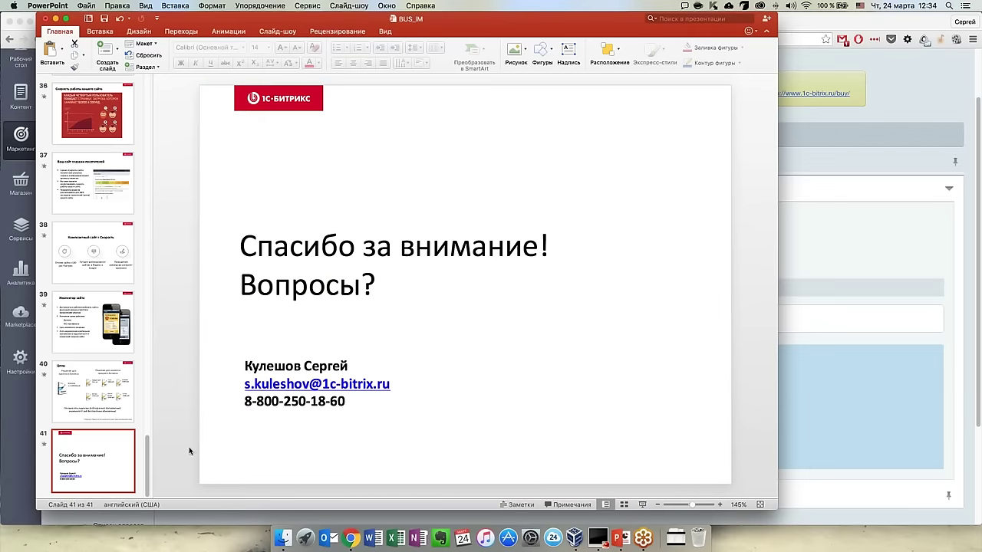